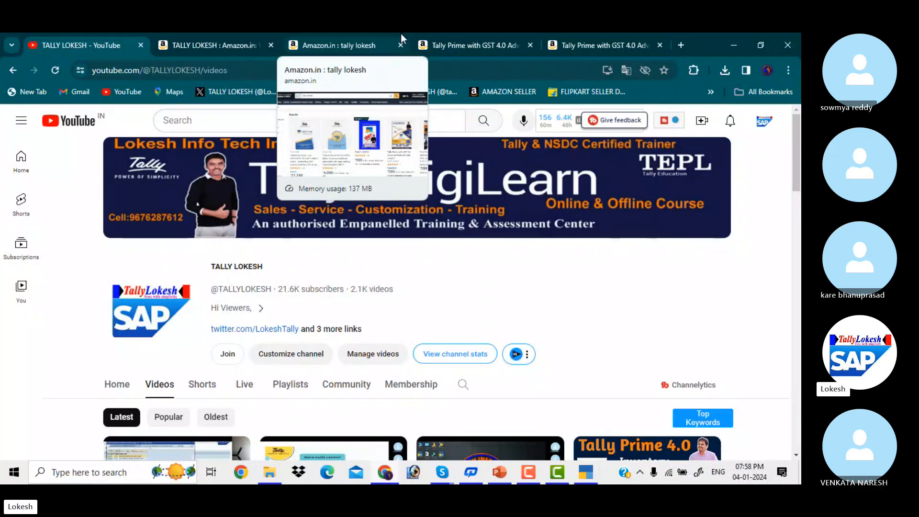
# Look through the open Amazon pages for the TALLY LOKESH product, the search results and the Tally Prime with GST 4.0 books.
pyautogui.click(243, 41)
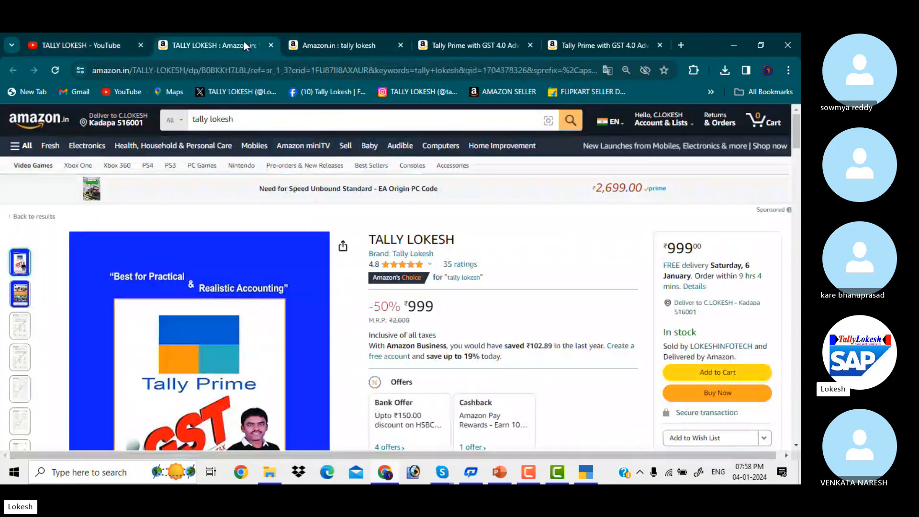
pyautogui.click(378, 36)
pyautogui.click(460, 35)
pyautogui.click(584, 40)
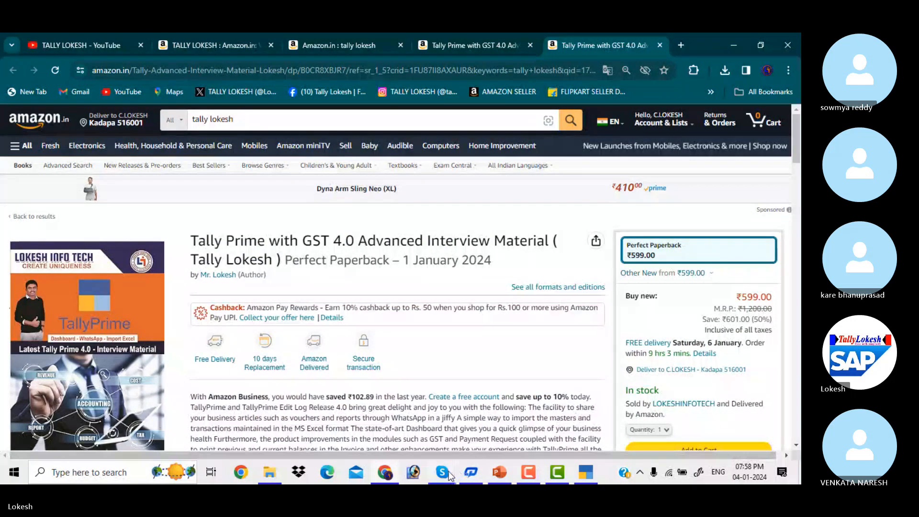
# Switch to the Skype call, check its screen sharing options, and minimize the call window.
pyautogui.moveTo(449, 474)
pyautogui.click(407, 425)
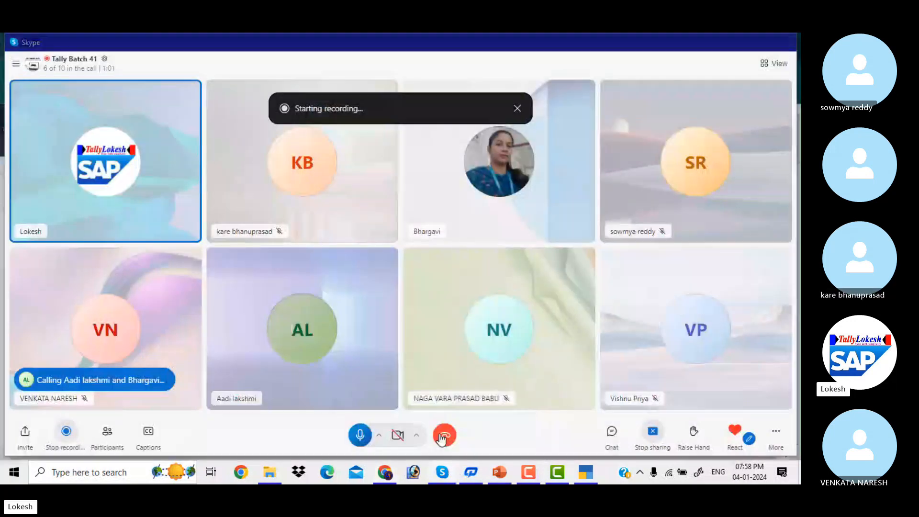
pyautogui.click(653, 437)
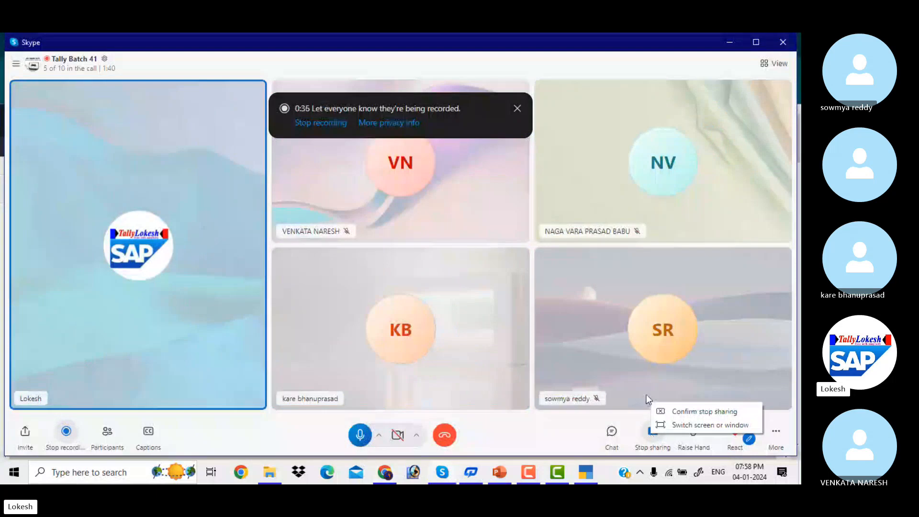
pyautogui.click(691, 415)
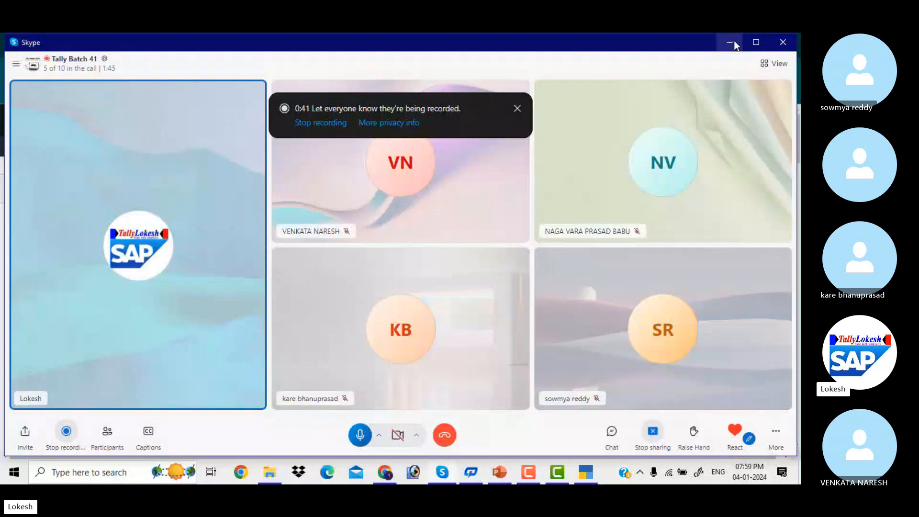
pyautogui.click(734, 43)
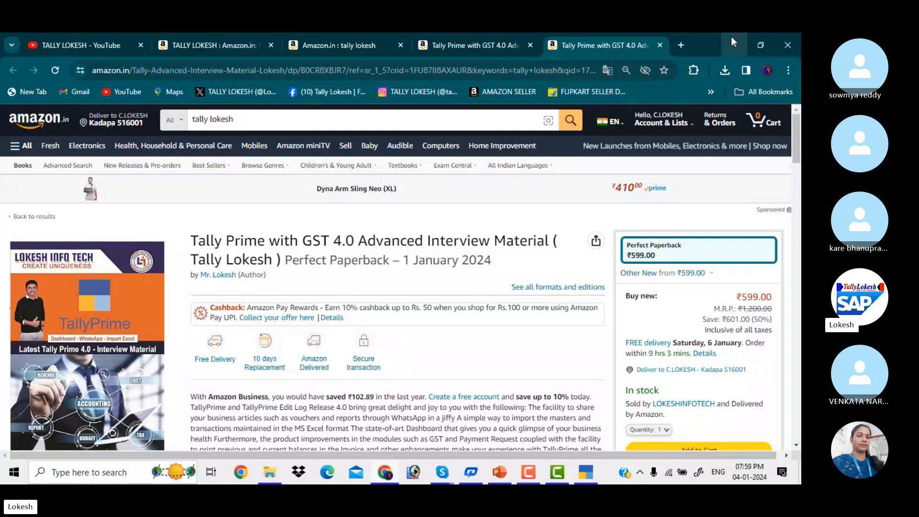
# Close the Amazon search results page for "tally lokesh" and return to the YouTube channel page.
pyautogui.click(352, 45)
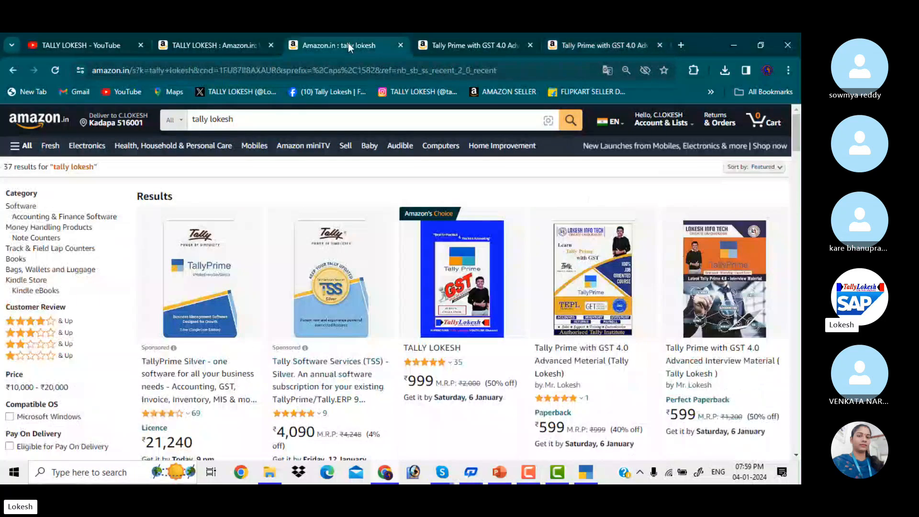
pyautogui.click(231, 42)
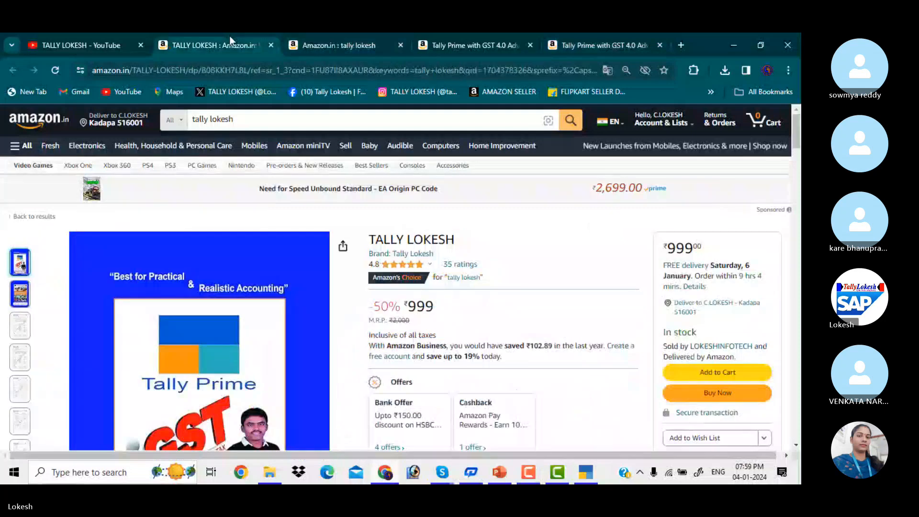
pyautogui.click(339, 42)
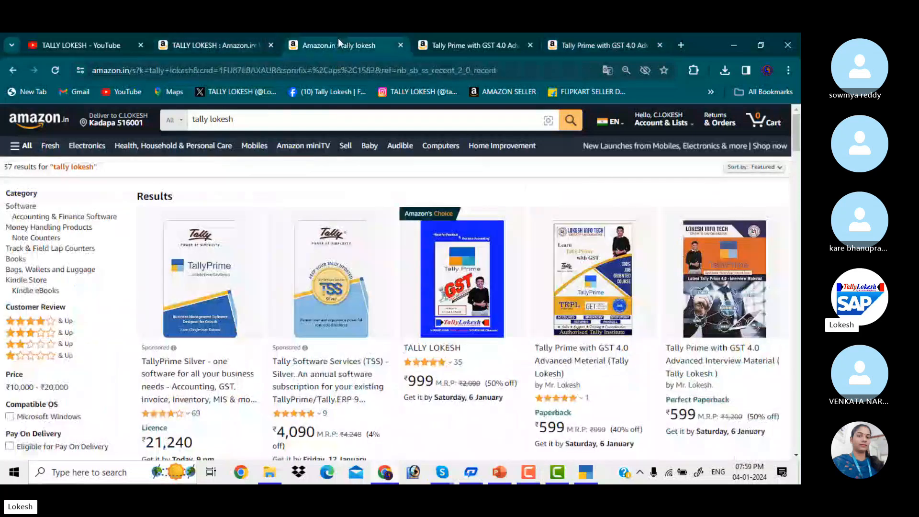
pyautogui.click(402, 44)
pyautogui.click(97, 40)
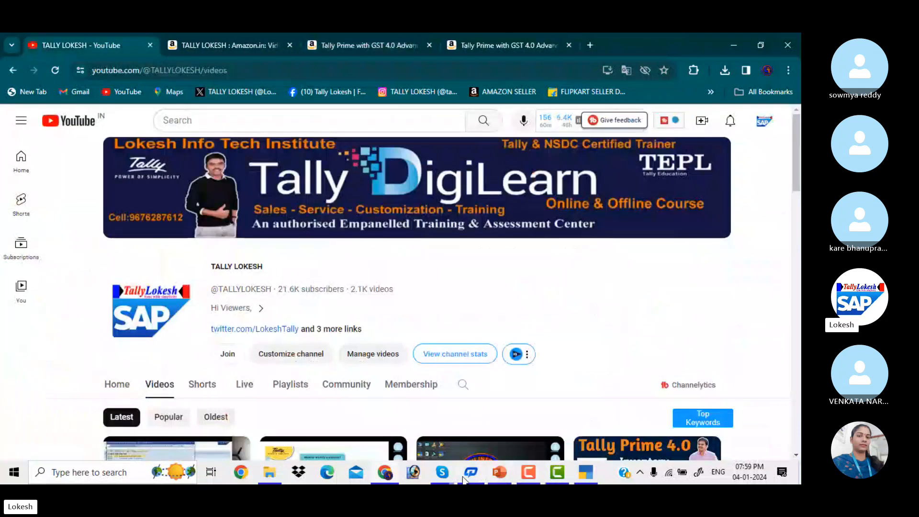
# Check the participants in the Skype call and minimize its window again.
pyautogui.moveTo(443, 474)
pyautogui.click(438, 429)
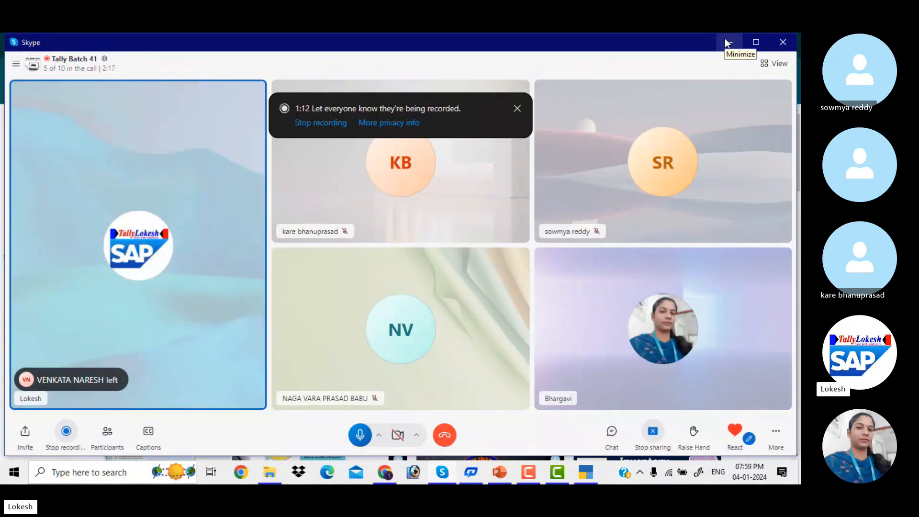
pyautogui.click(727, 42)
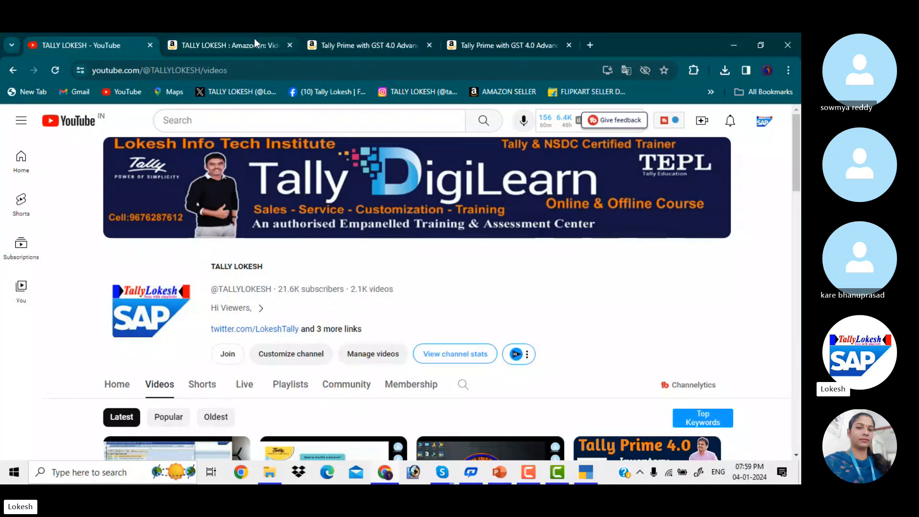
# Examine the TALLY LOKESH product page on Amazon, including its price, rating and offers.
pyautogui.moveTo(254, 40)
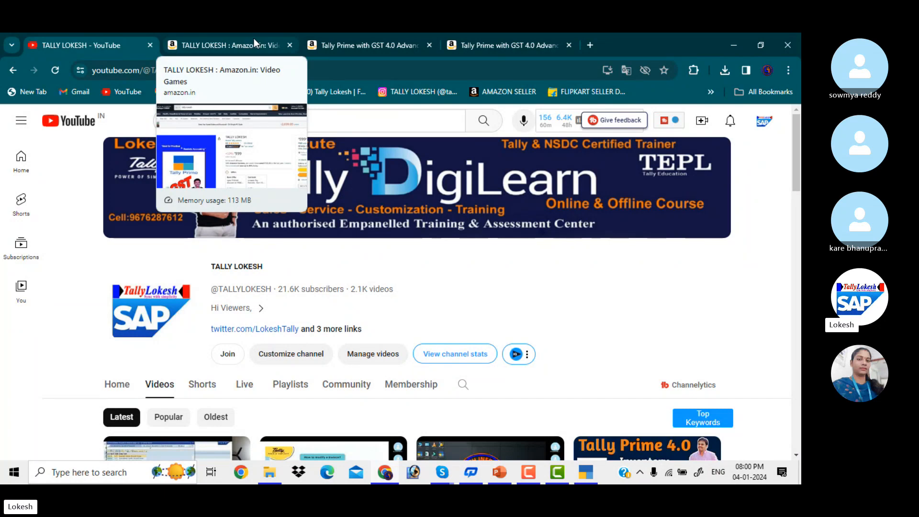
pyautogui.click(254, 42)
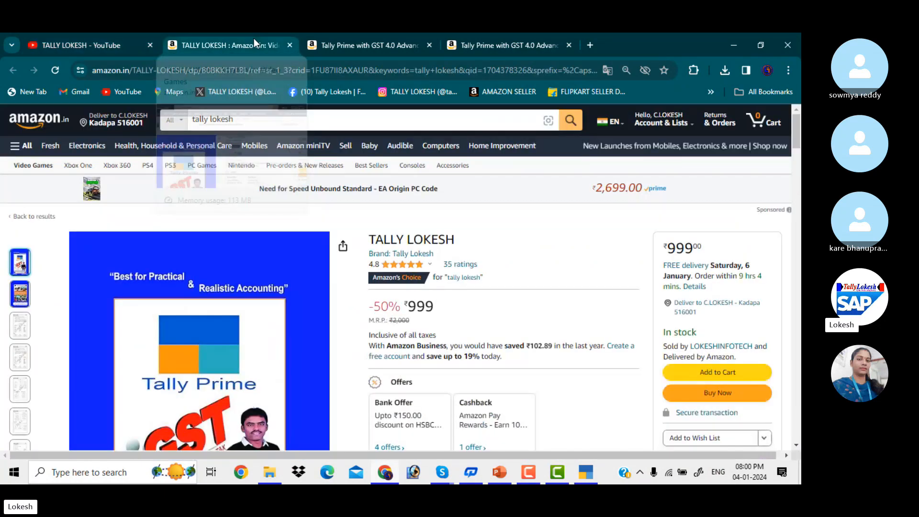
pyautogui.moveTo(799, 135); pyautogui.dragTo(799, 141)
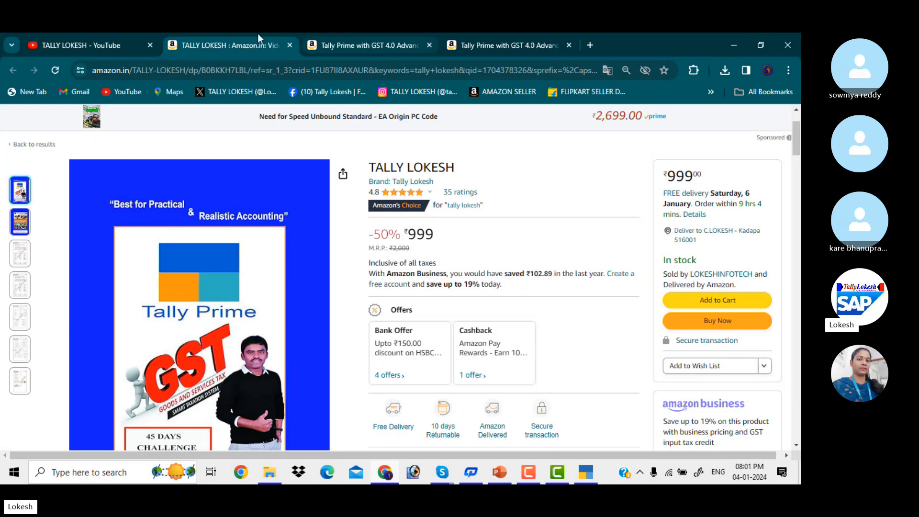
pyautogui.click(115, 47)
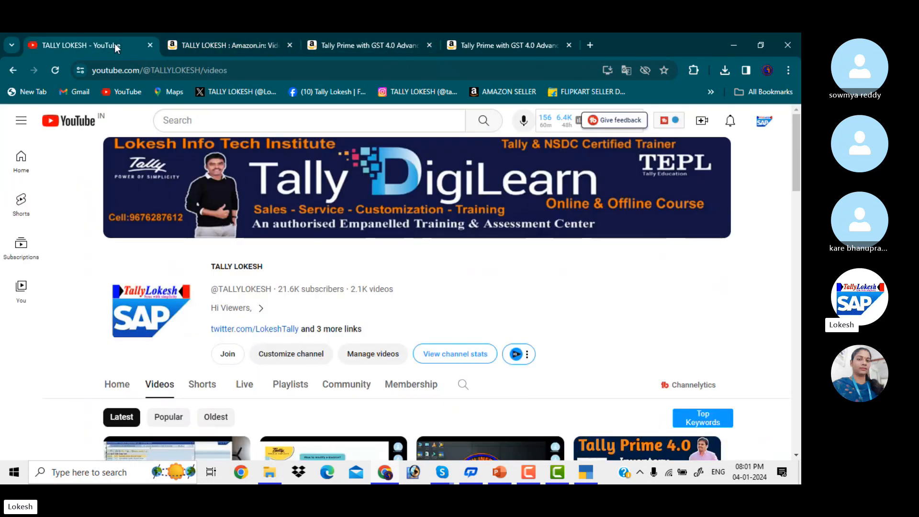
pyautogui.click(237, 43)
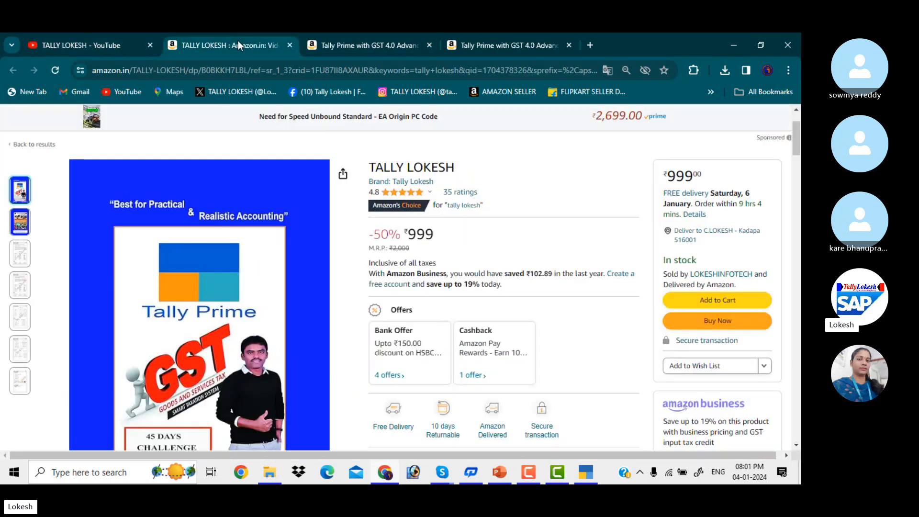
pyautogui.moveTo(798, 148)
pyautogui.mouseDown()
pyautogui.moveTo(798, 161)
pyautogui.moveTo(799, 144)
pyautogui.mouseUp()
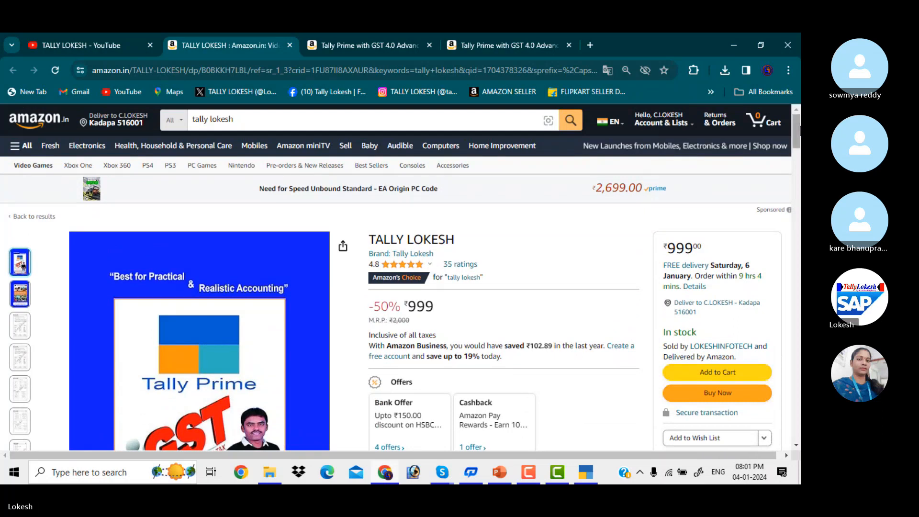
pyautogui.scroll(-3, 798, 139)
pyautogui.moveTo(800, 142); pyautogui.dragTo(789, 93)
# Review the Amazon pages of the Tally Prime with GST 4.0 Advanced Meterial and Advanced Interview Material books.
pyautogui.click(393, 49)
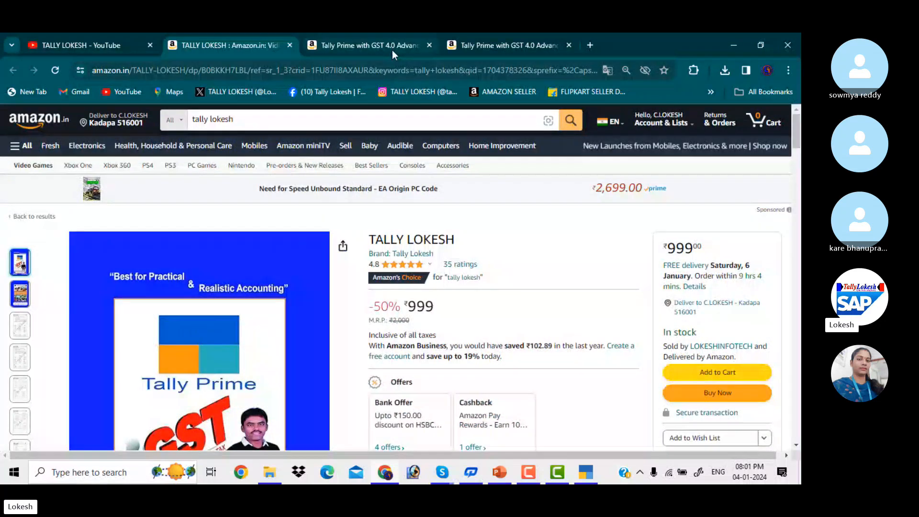
pyautogui.scroll(-2, 401, 278)
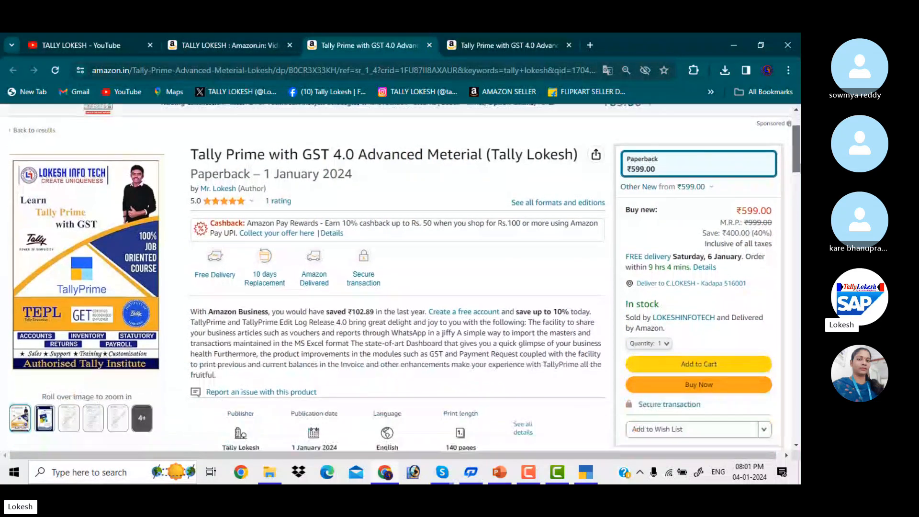
pyautogui.scroll(2, 401, 277)
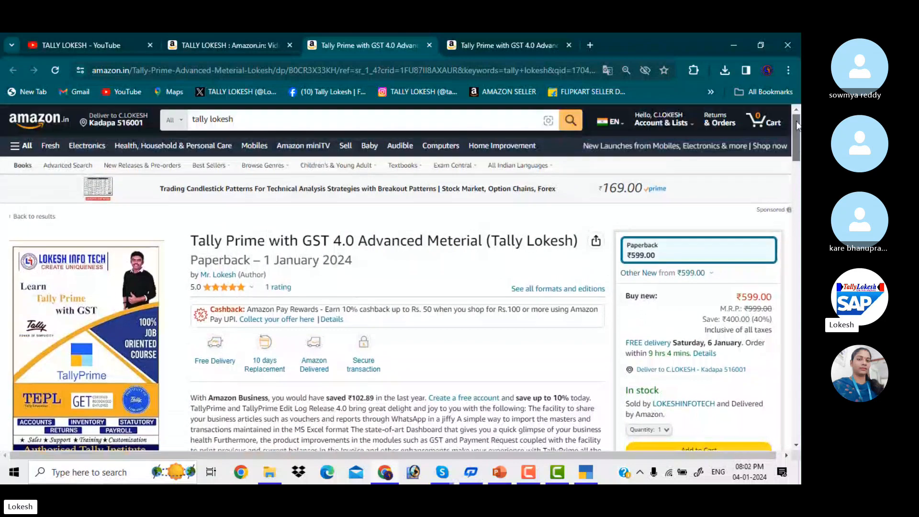
pyautogui.click(499, 44)
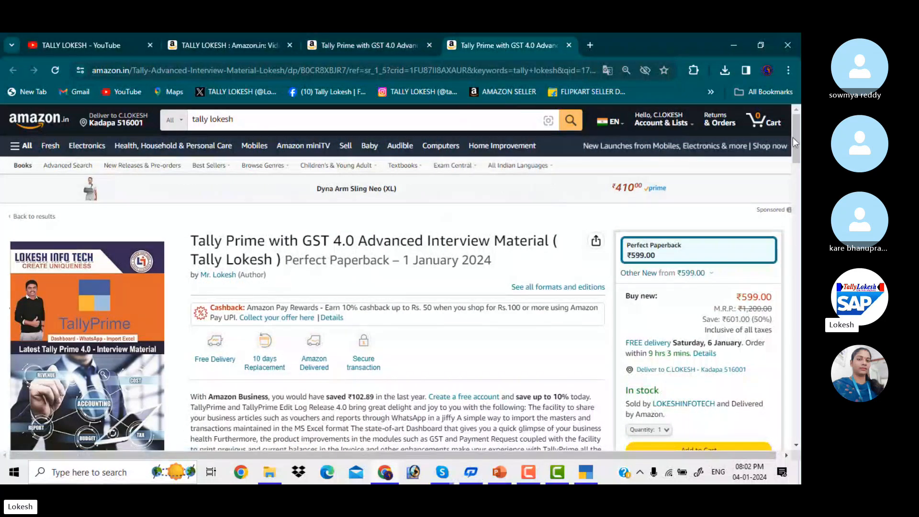
pyautogui.moveTo(795, 139); pyautogui.dragTo(798, 158)
pyautogui.scroll(2, 799, 158)
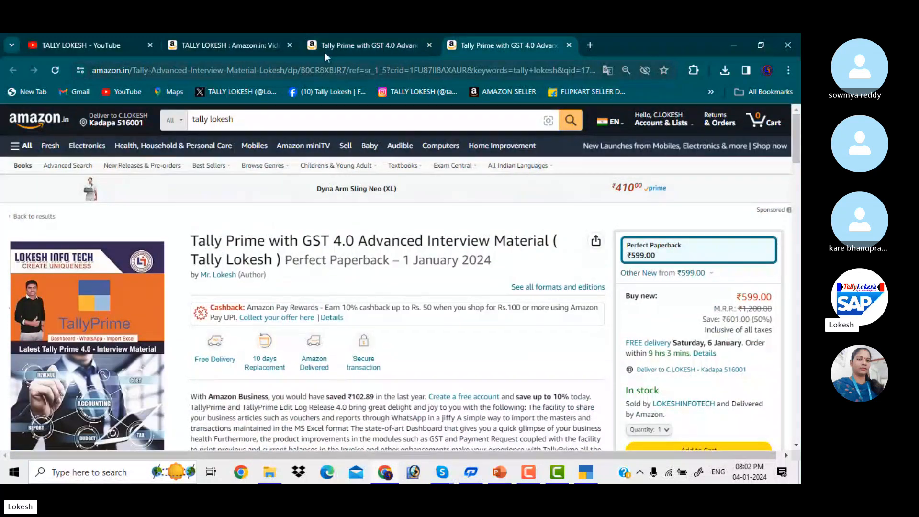
# Switch to TallyPrime and open the form for creating a new company.
pyautogui.click(587, 472)
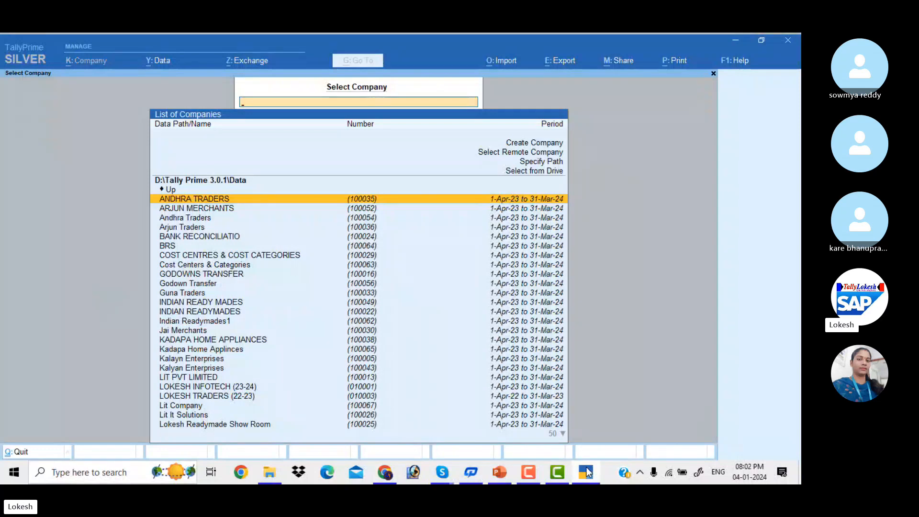
pyautogui.press('Up')
pyautogui.press('Up')
pyautogui.press('Up')
pyautogui.press('Up')
pyautogui.press('Up')
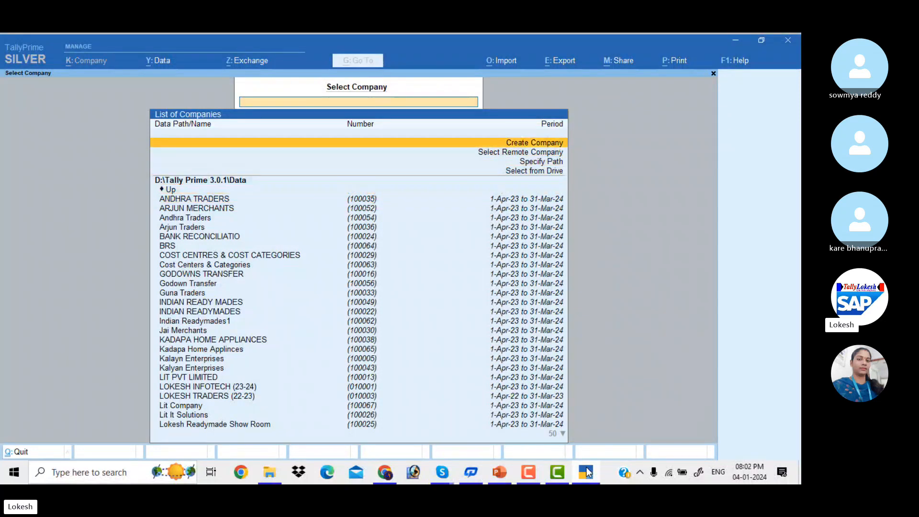
pyautogui.press('Return')
# Name the new company SERVICE COMPANY7.
pyautogui.write('S')
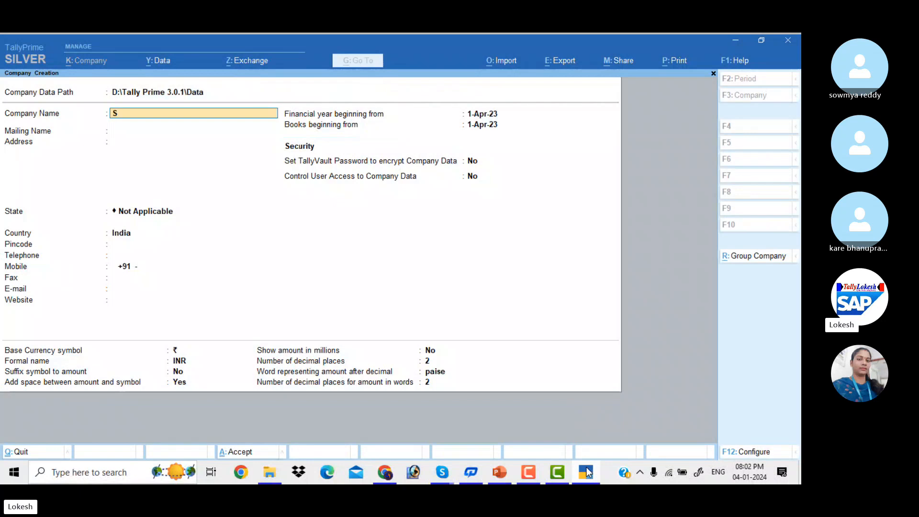
pyautogui.write('ERVICE')
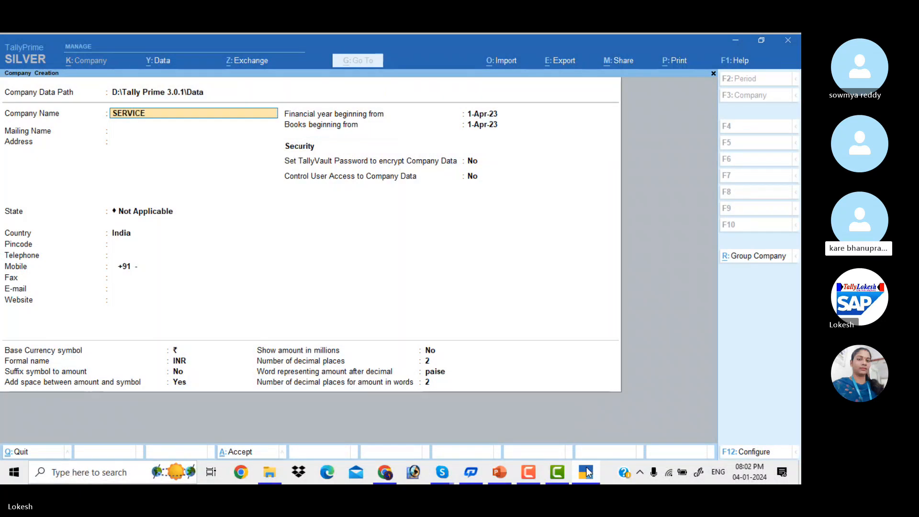
pyautogui.write(' COMPANY')
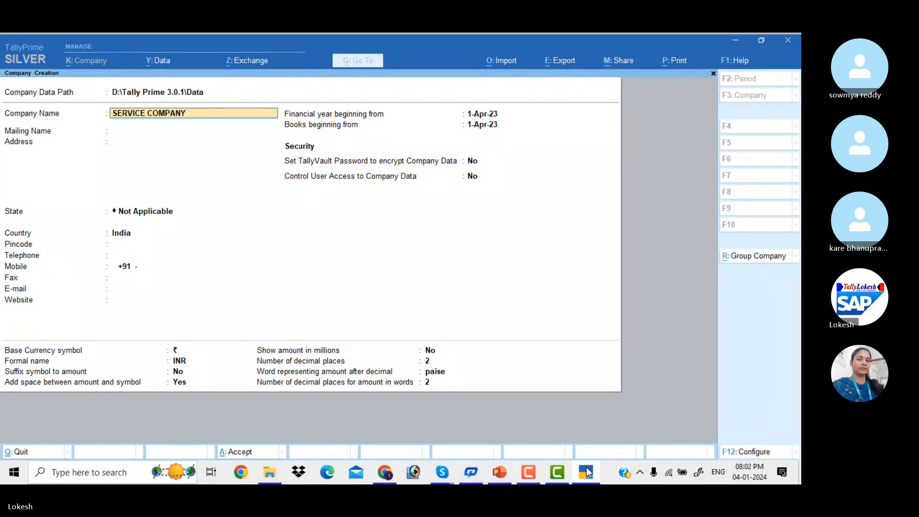
pyautogui.write('5')
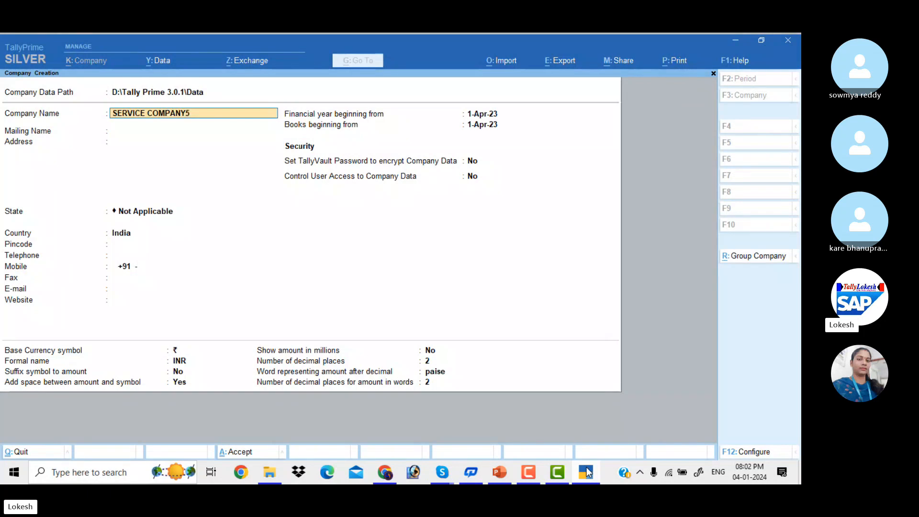
pyautogui.press('BackSpace')
pyautogui.write('7')
pyautogui.press('Return')
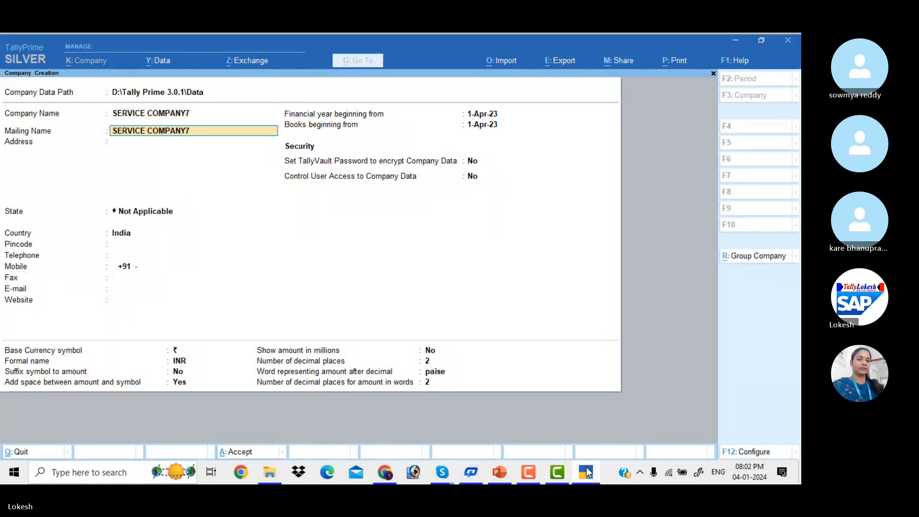
# Keep the mailing name, set the company's state to Andhra Pradesh, and save the company.
pyautogui.press('Return')
pyautogui.press('Return')
pyautogui.press('Down')
pyautogui.press('Down')
pyautogui.press('Return')
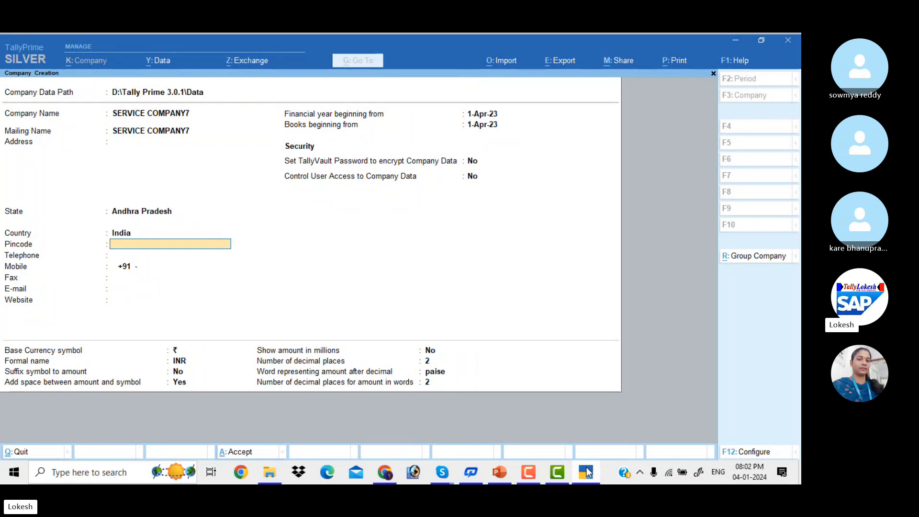
pyautogui.press('ctrl')
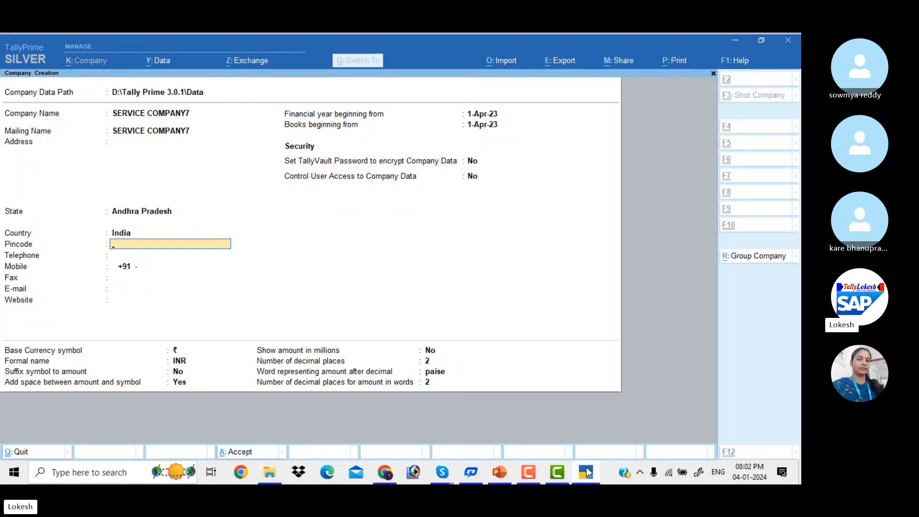
pyautogui.hotkey('ctrl', 'a')
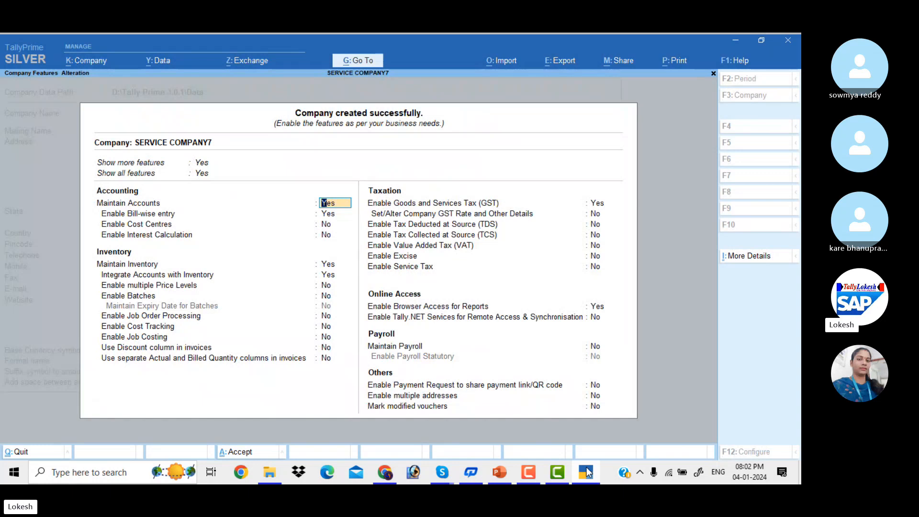
# Disable bill-wise entry and inventory maintenance in the features of SERVICE COMPANY7.
pyautogui.press('Return')
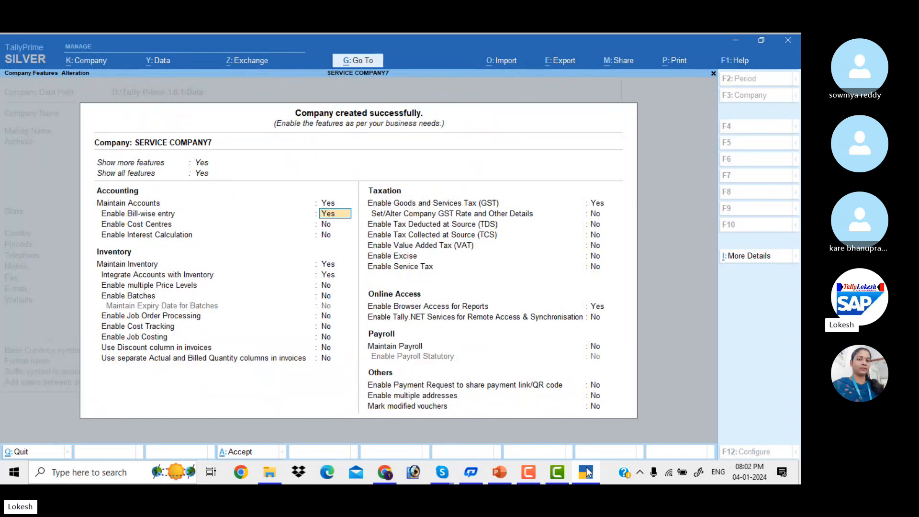
pyautogui.write('n')
pyautogui.press('Return')
pyautogui.press('Return')
pyautogui.press('Return')
pyautogui.write('n')
pyautogui.press('Return')
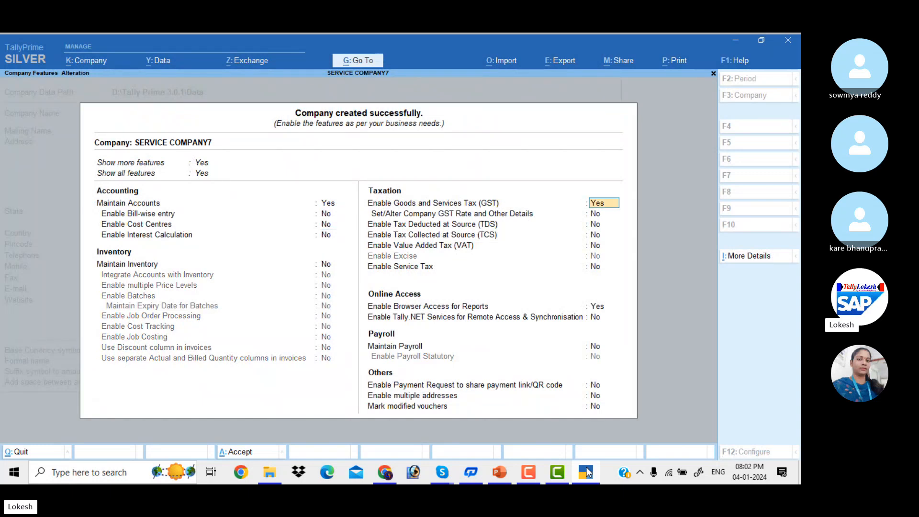
# Disable Goods and Services Tax (GST) in the company features and keep the other taxation features off.
pyautogui.write('n')
pyautogui.press('Return')
pyautogui.press('Return')
pyautogui.press('Return')
pyautogui.press('Return')
pyautogui.press('Return')
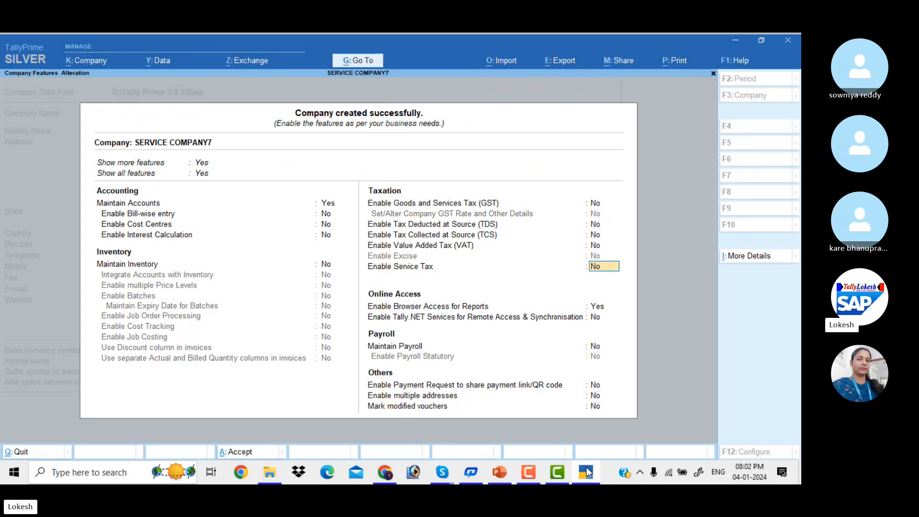
# Disable browser access for reports, keep the payroll and other features off, and save the company features.
pyautogui.write('n')
pyautogui.press('Return')
pyautogui.press('Return')
pyautogui.press('Return')
pyautogui.press('Return')
pyautogui.press('Return')
pyautogui.press('Return')
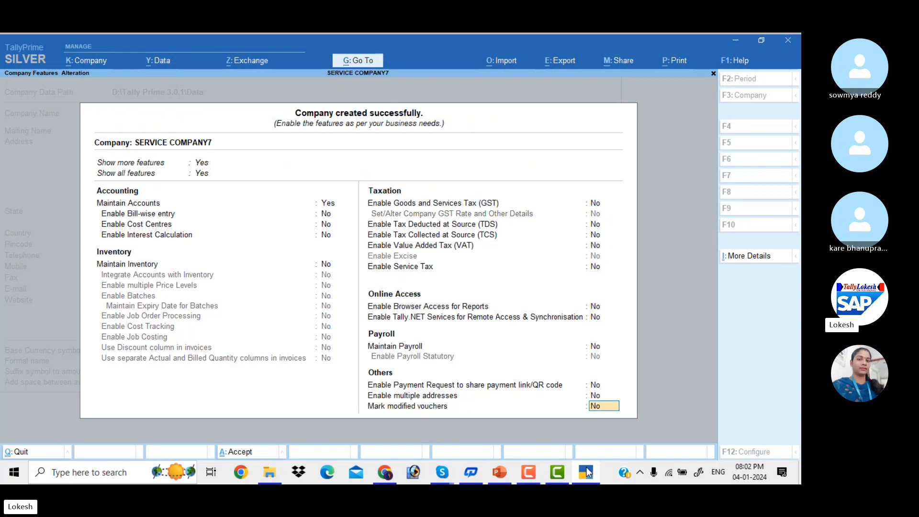
pyautogui.press('y')
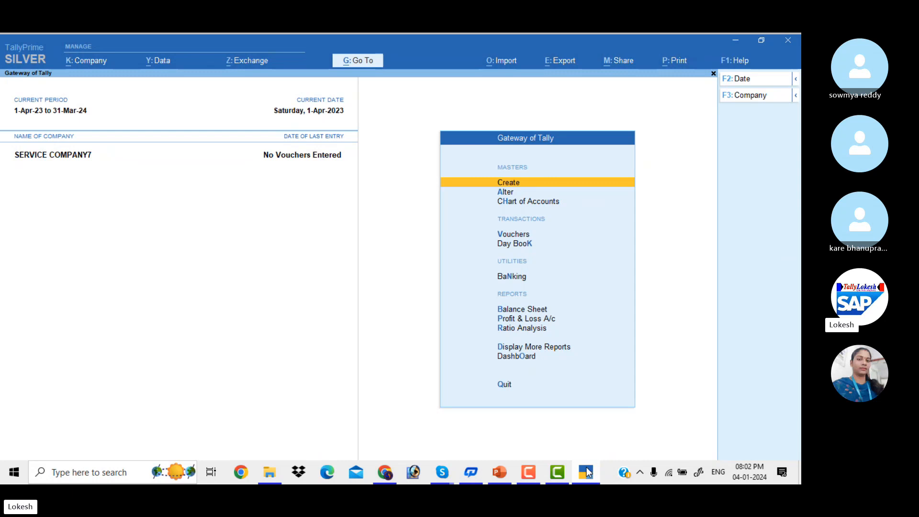
# Examine the groups and ledgers of SERVICE COMPANY7 that are available for alteration.
pyautogui.press('Down')
pyautogui.press('Return')
pyautogui.press('Return')
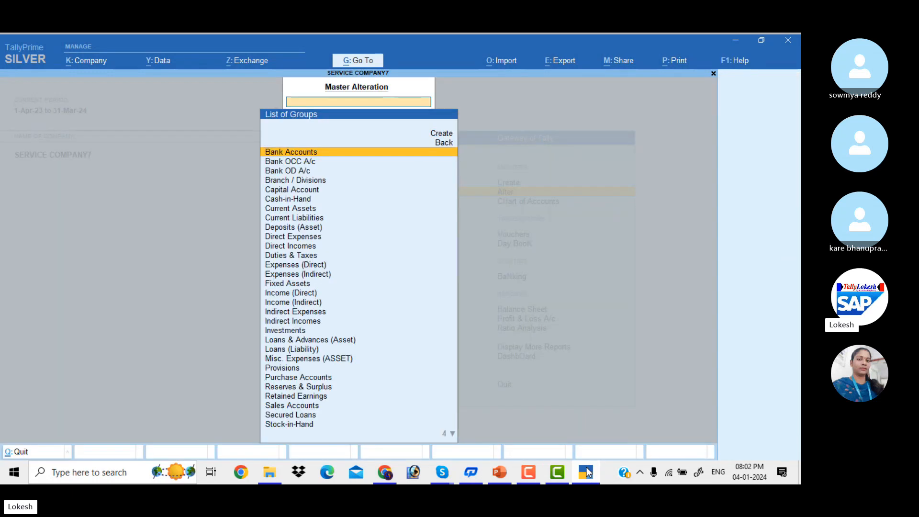
pyautogui.press('Escape')
pyautogui.press('Down')
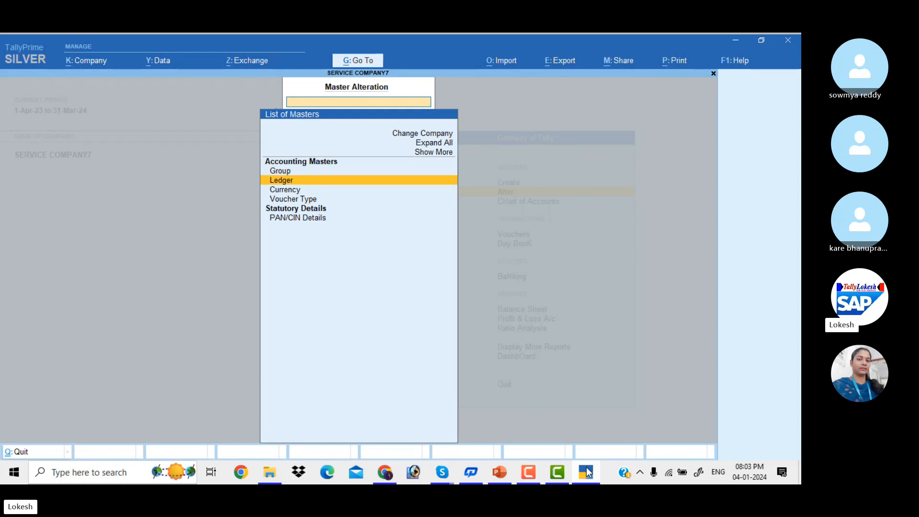
pyautogui.press('Return')
pyautogui.press('Escape')
pyautogui.press('Down')
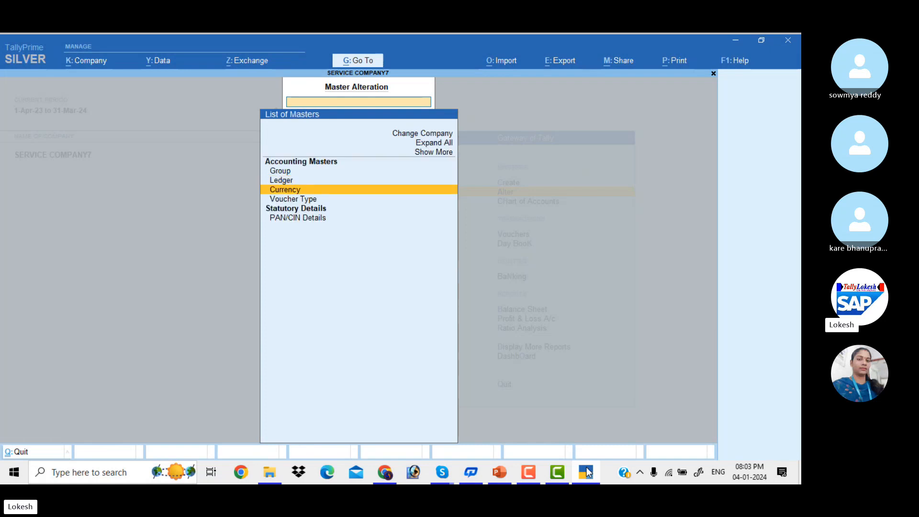
# Examine the voucher types available for alteration, including the inactive ones, and leave master alteration.
pyautogui.press('Down')
pyautogui.press('Return')
pyautogui.press('Up')
pyautogui.press('Up')
pyautogui.press('Return')
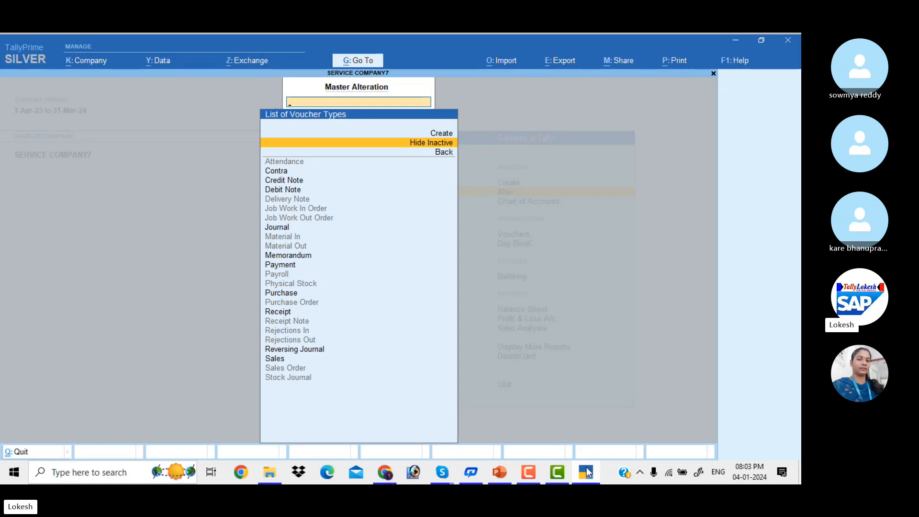
pyautogui.press('Escape')
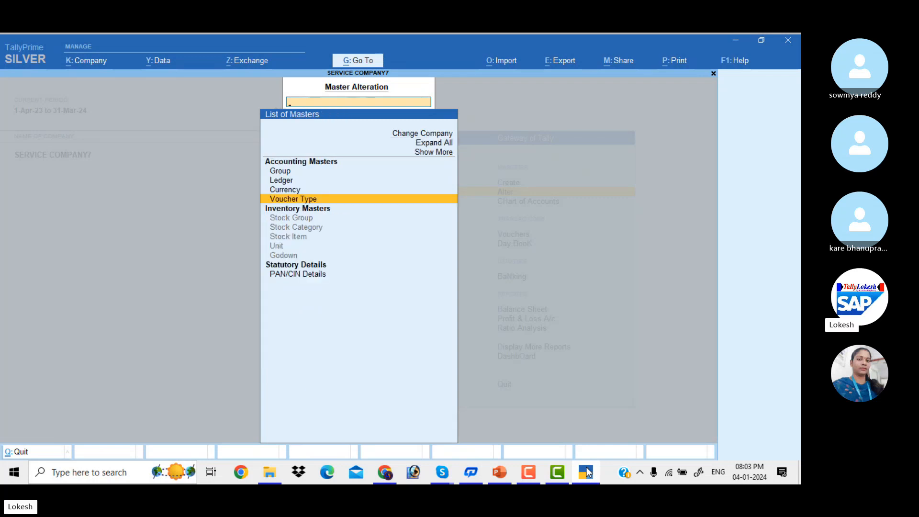
pyautogui.press('Escape')
# Start a receipt voucher in SERVICE COMPANY7 and set its date to 1-4-2023.
pyautogui.press('Down')
pyautogui.press('Down')
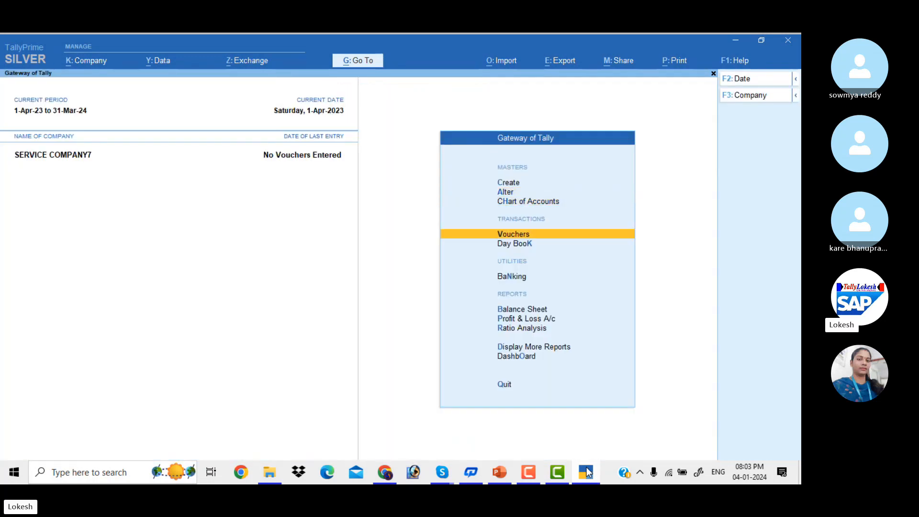
pyautogui.press('Return')
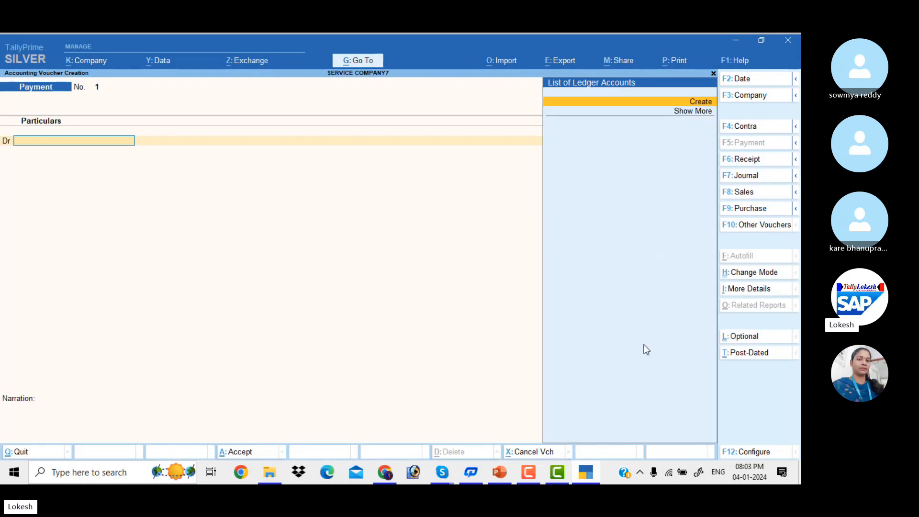
pyautogui.click(765, 161)
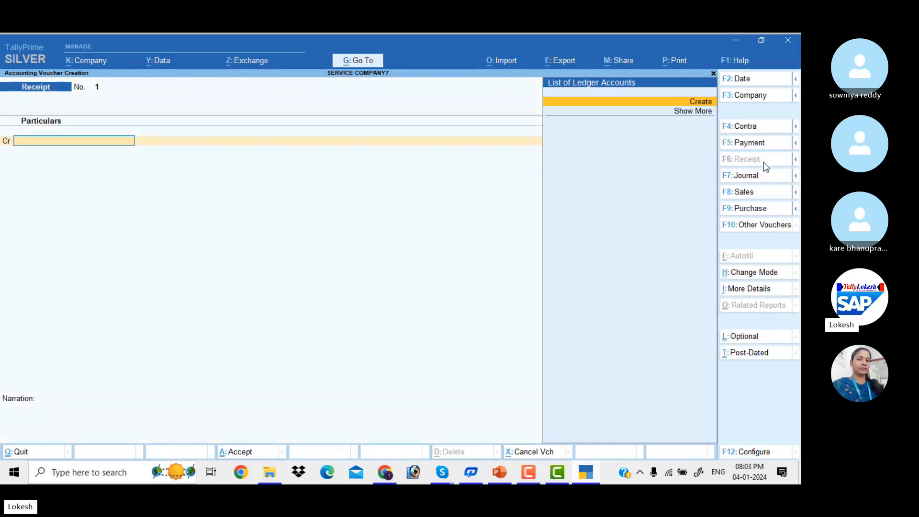
pyautogui.click(750, 81)
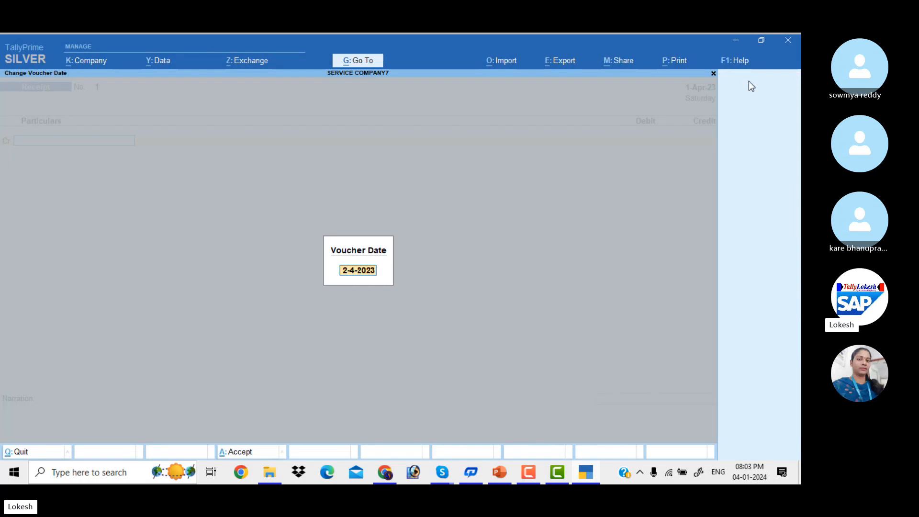
pyautogui.write('1-4')
pyautogui.press('Return')
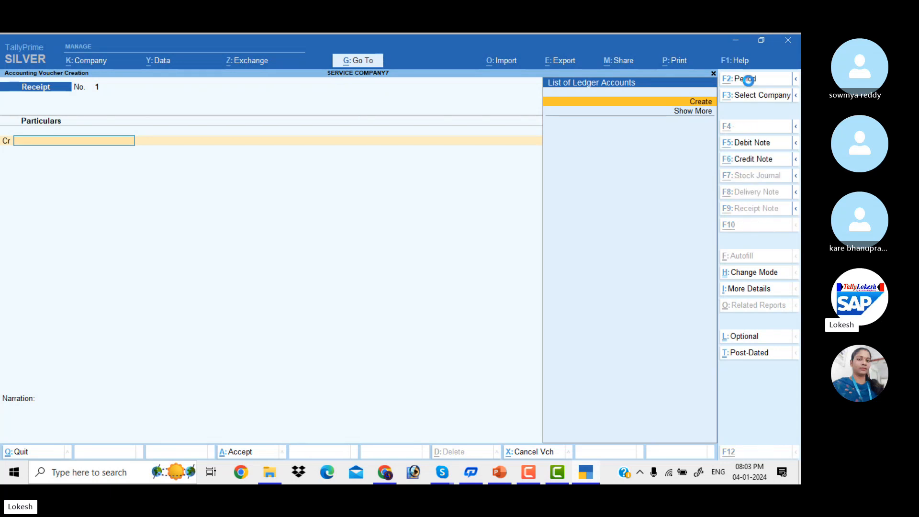
# Create a ledger named Capital under Capital Account from within the receipt voucher and save it.
pyautogui.hotkey('alt', 'c')
pyautogui.write('CAP')
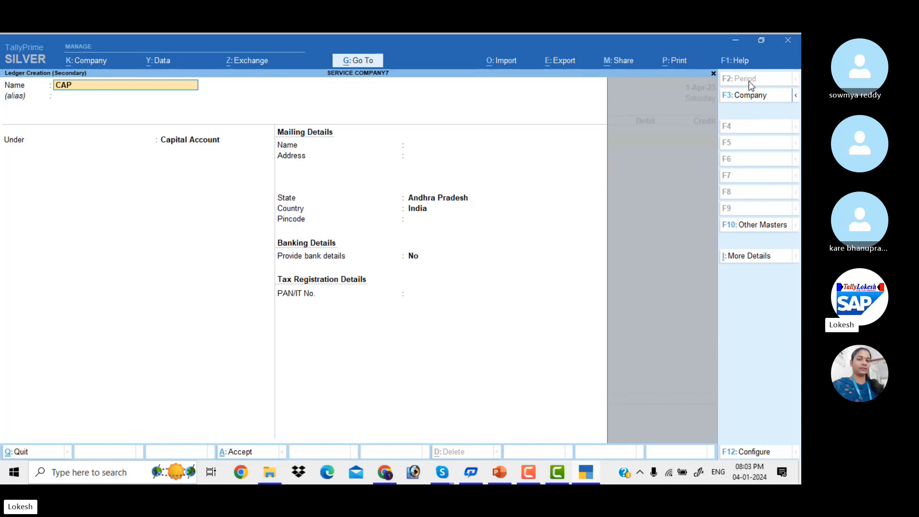
pyautogui.press('BackSpace')
pyautogui.press('BackSpace')
pyautogui.write('sa')
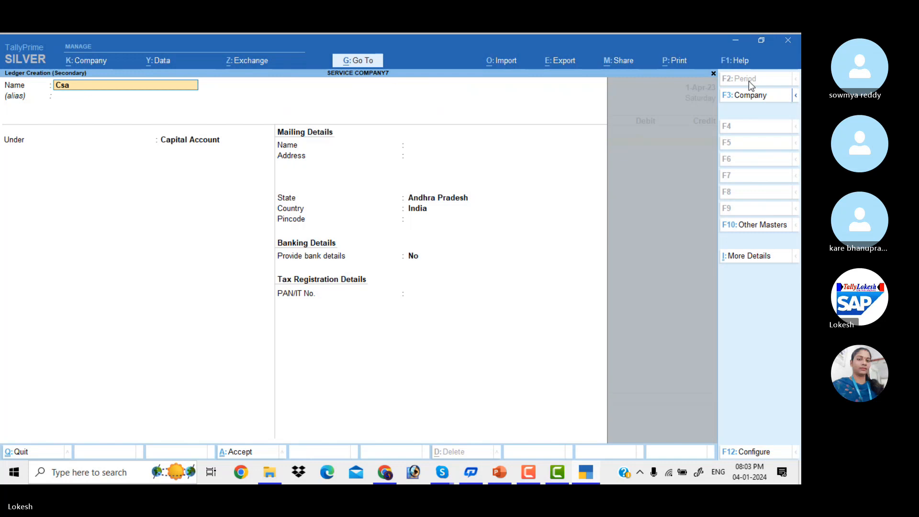
pyautogui.press('BackSpace')
pyautogui.write('pital')
pyautogui.press('Return')
pyautogui.press('Return')
pyautogui.press('Return')
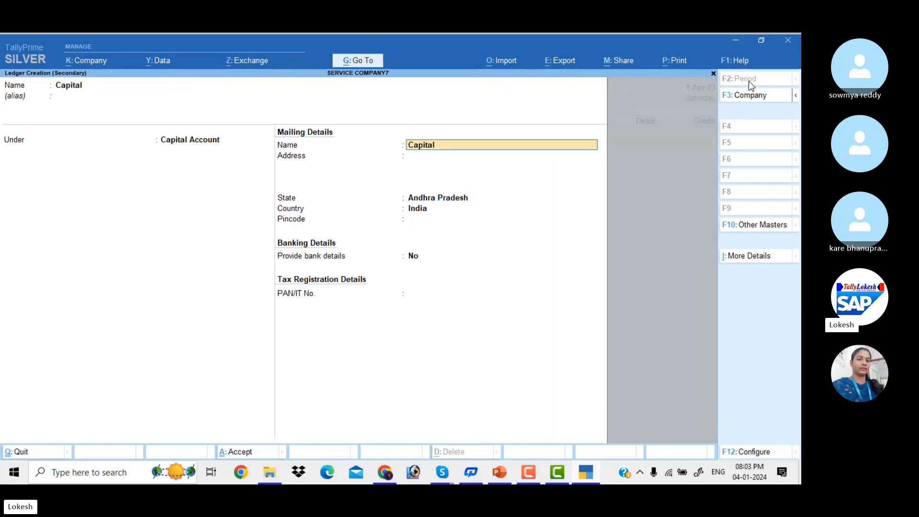
pyautogui.hotkey('ctrl', 'a')
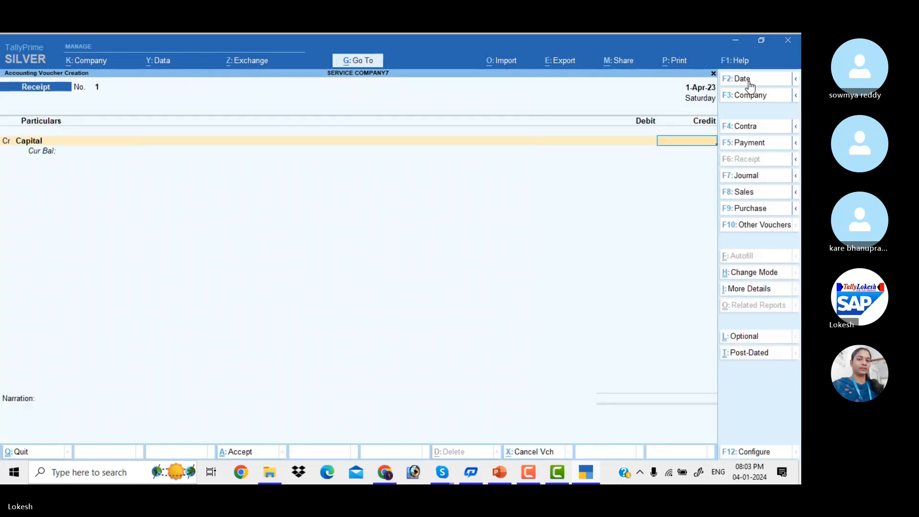
# Credit Capital with 300000, debit Cash with the same amount, and save the receipt voucher without a narration.
pyautogui.write('30000')
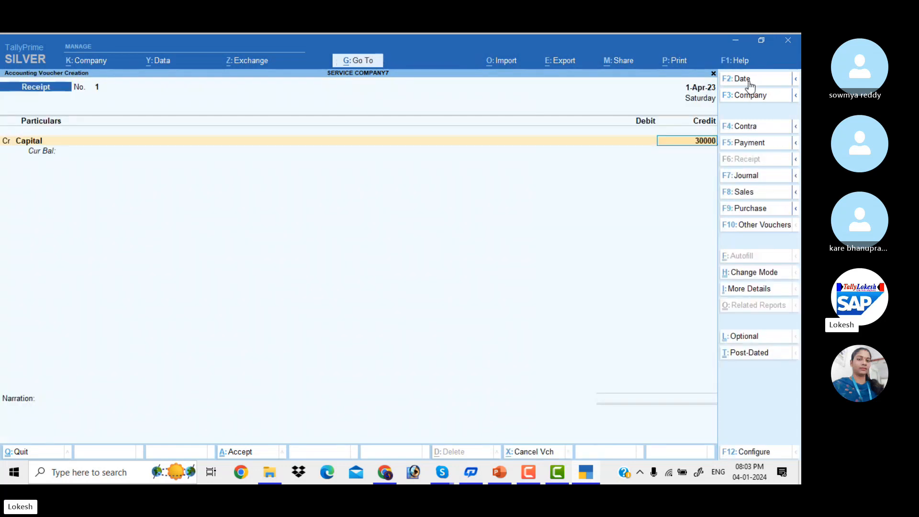
pyautogui.write('0')
pyautogui.press('Return')
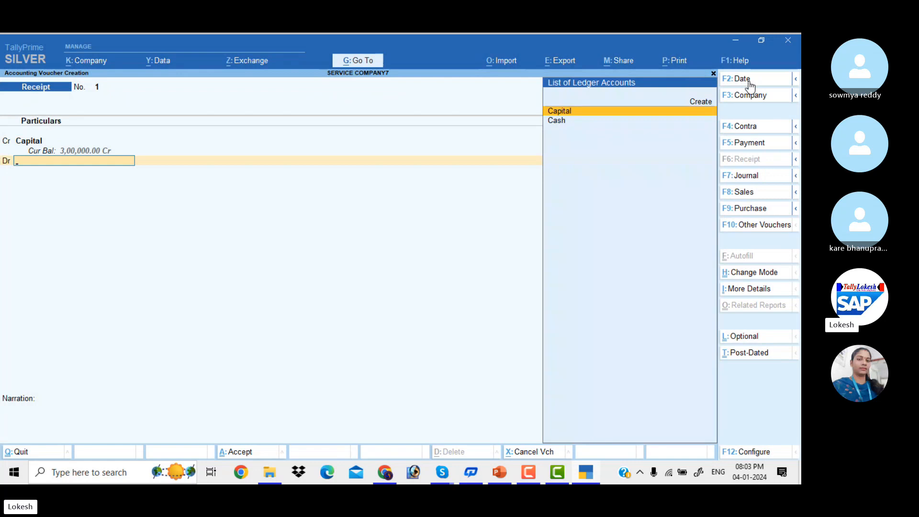
pyautogui.press('Down')
pyautogui.press('Return')
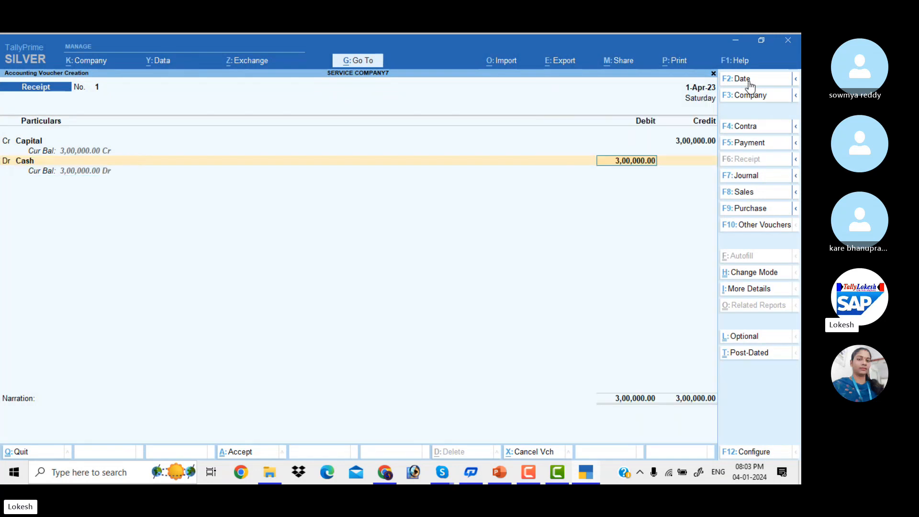
pyautogui.press('Return')
pyautogui.press('Return')
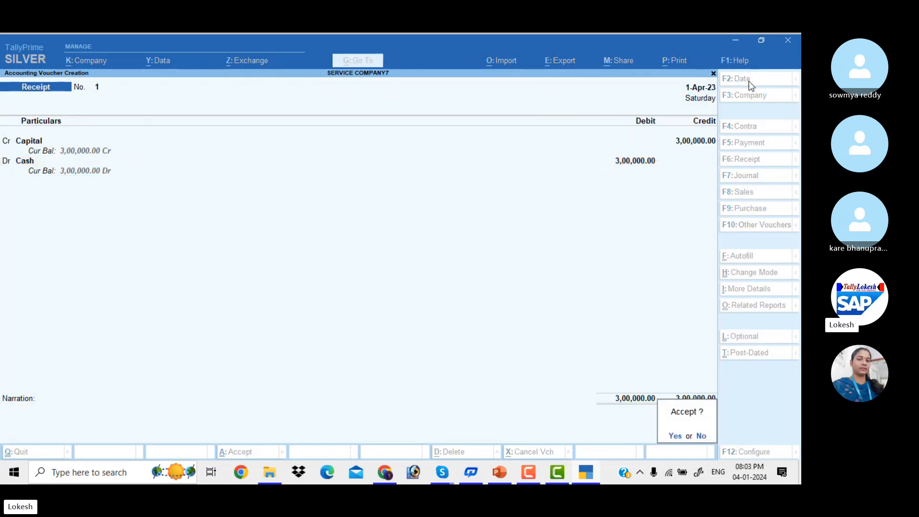
pyautogui.press('Return')
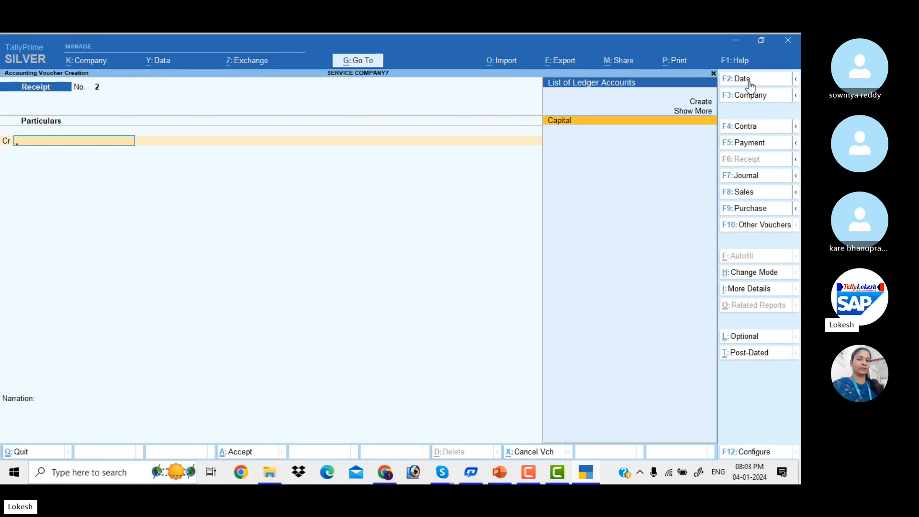
# Start a payment voucher and create a ledger named Computer under Fixed Assets for its debit line.
pyautogui.click(762, 143)
pyautogui.press('alt')
pyautogui.hotkey('alt', 'c')
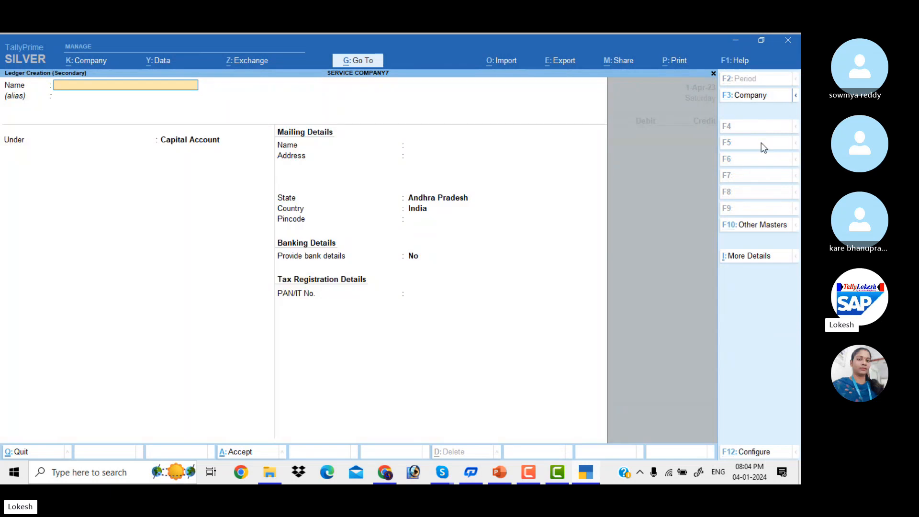
pyautogui.write('Computer')
pyautogui.press('Return')
pyautogui.press('Return')
pyautogui.write('fi')
pyautogui.press('Return')
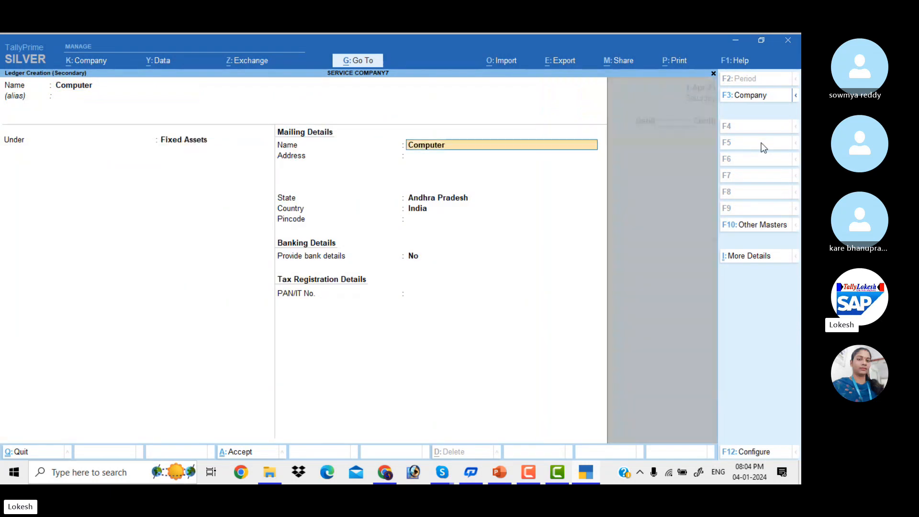
pyautogui.hotkey('ctrl', 'a')
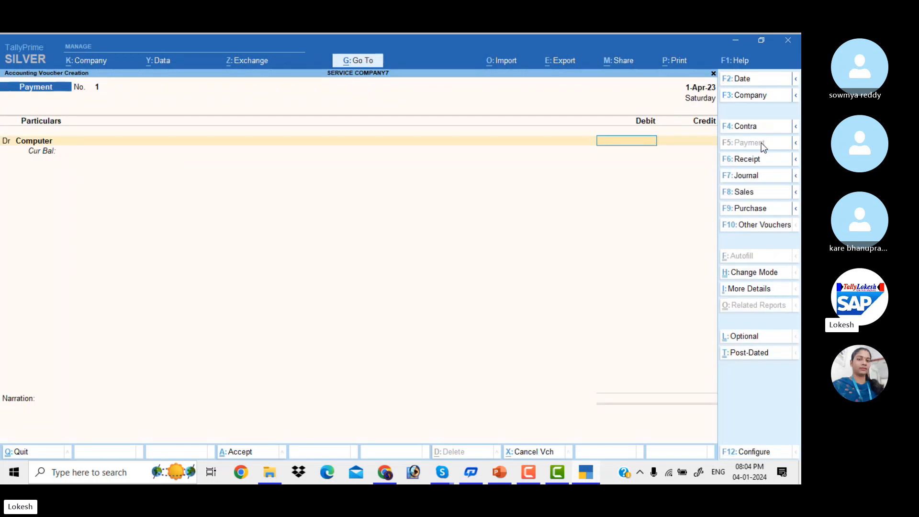
# Debit Computer with 22500, credit Cash with the same amount, and save the payment voucher without a narration.
pyautogui.write('22500')
pyautogui.press('Return')
pyautogui.press('Return')
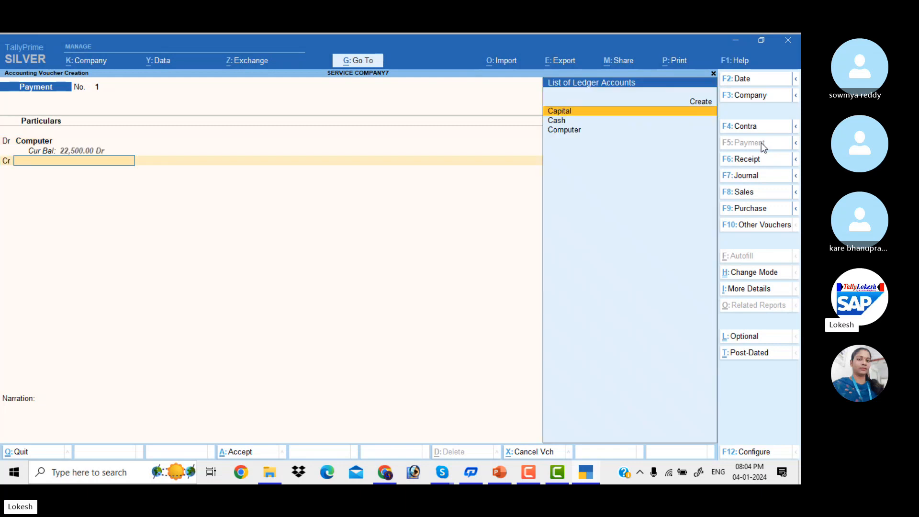
pyautogui.press('Down')
pyautogui.press('Return')
pyautogui.press('Return')
pyautogui.press('Return')
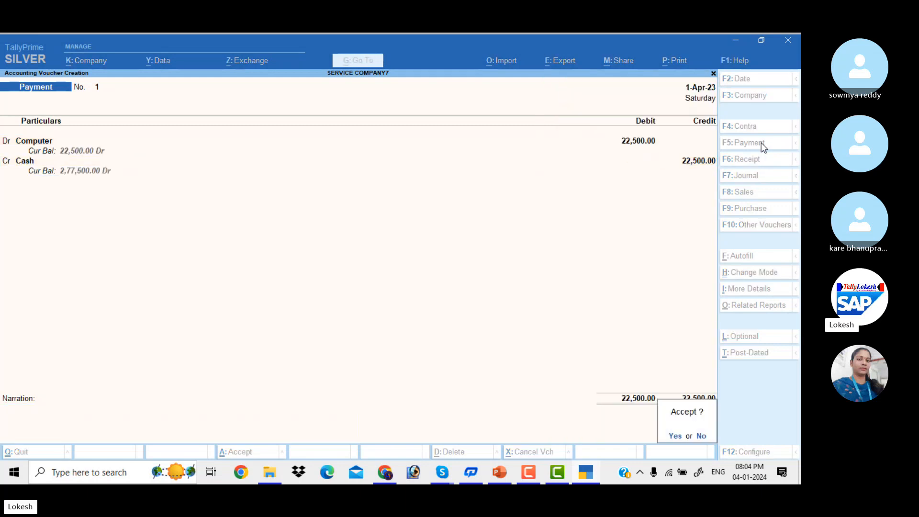
pyautogui.press('Return')
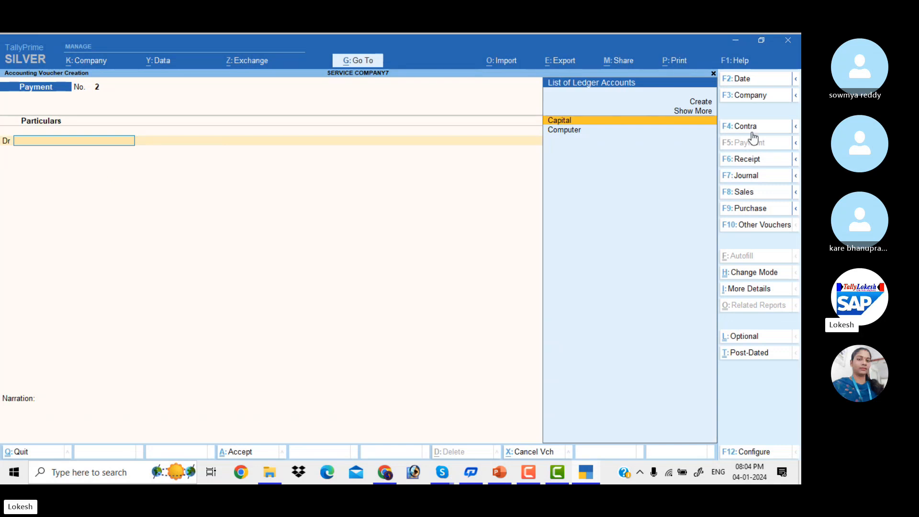
# Start a contra voucher and credit Cash with 100000.
pyautogui.click(752, 135)
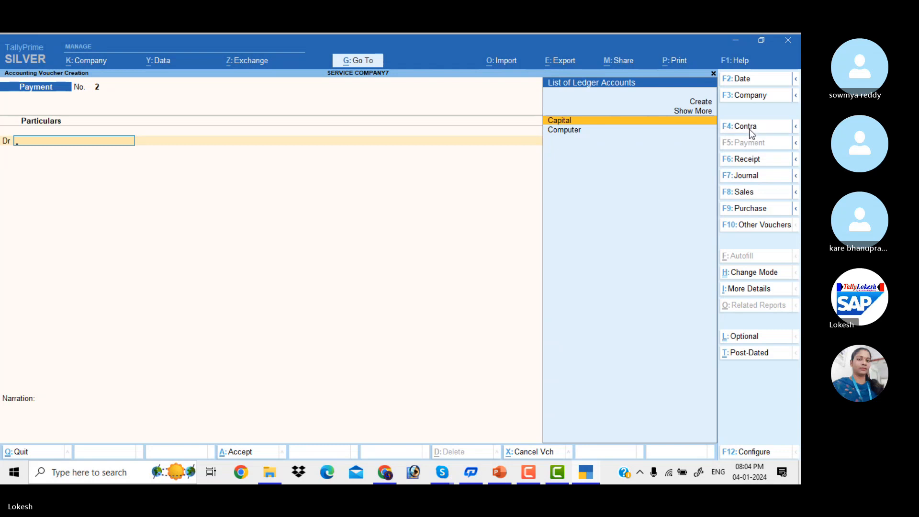
pyautogui.press('Return')
pyautogui.write('100000')
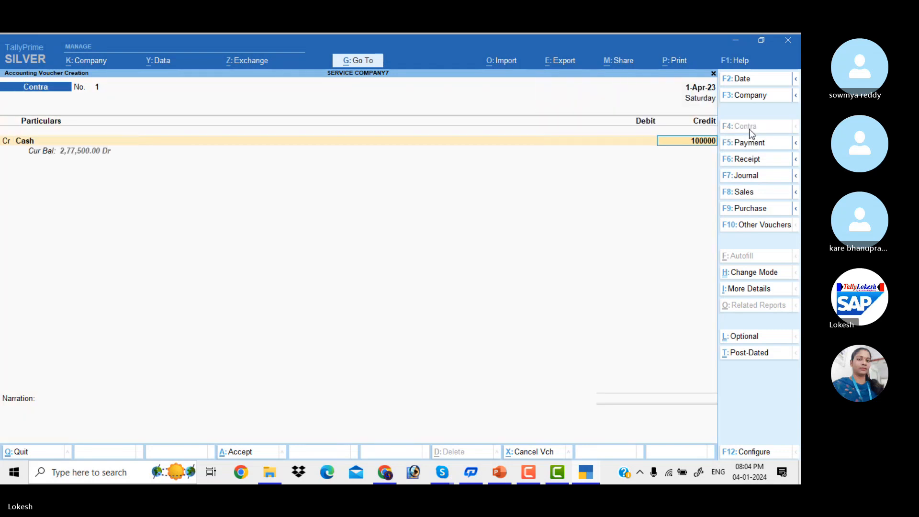
pyautogui.press('Return')
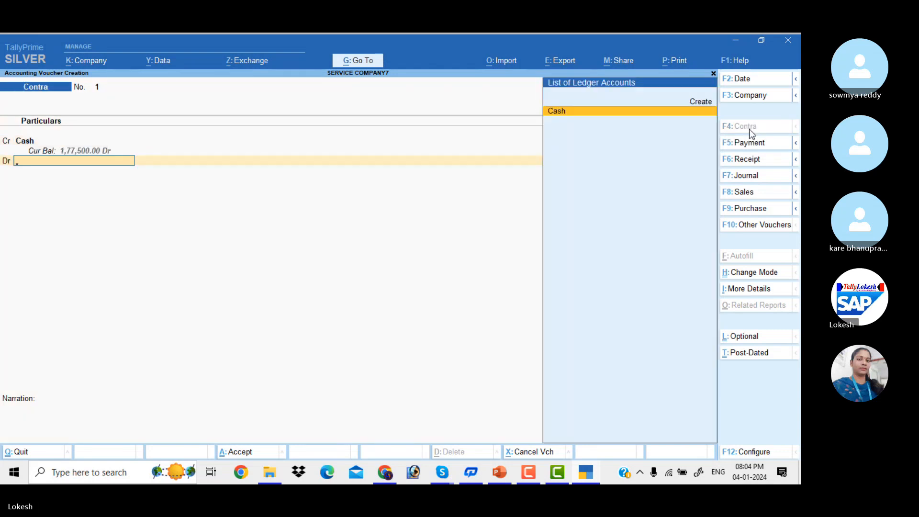
# Create a ledger named Hdfc Bank under Bank Accounts, debit it with 100000, and save the contra voucher without a narration.
pyautogui.hotkey('alt', 'c')
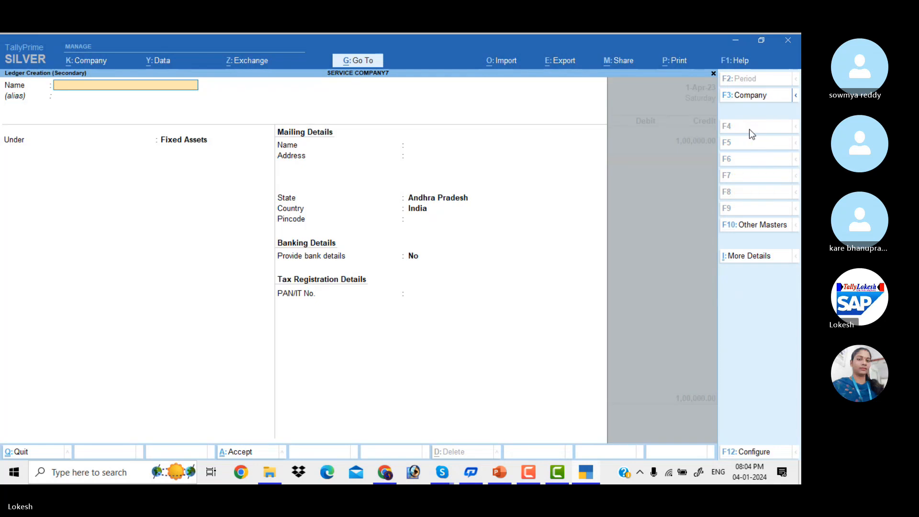
pyautogui.write('Hdfc Ban')
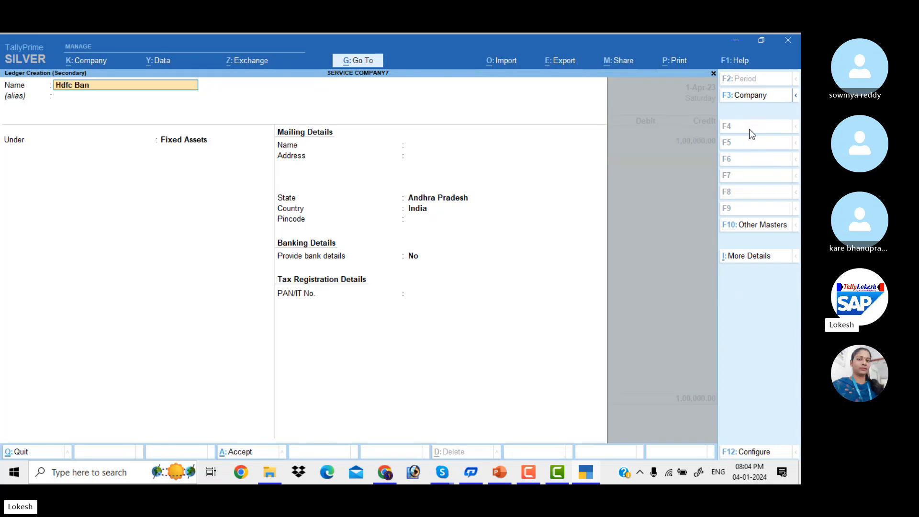
pyautogui.press('Return')
pyautogui.press('Return')
pyautogui.write('Ba')
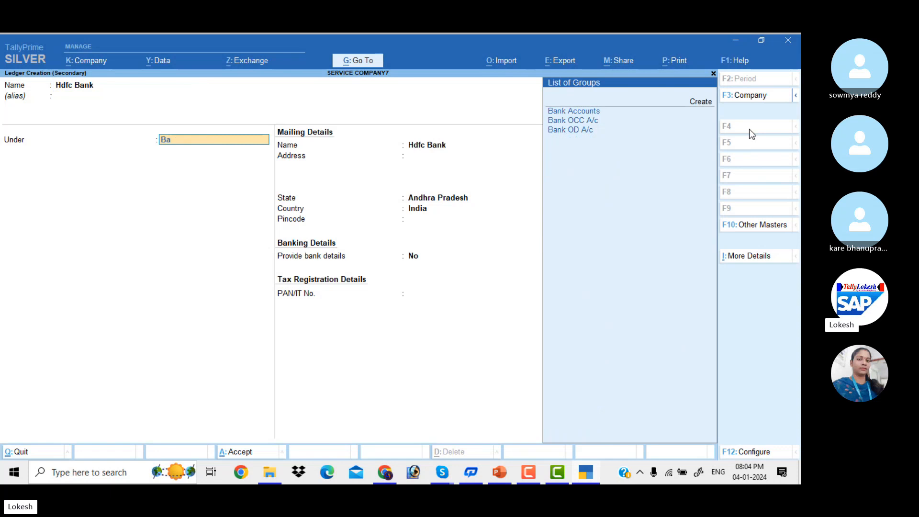
pyautogui.press('Return')
pyautogui.press('Return')
pyautogui.press('Return')
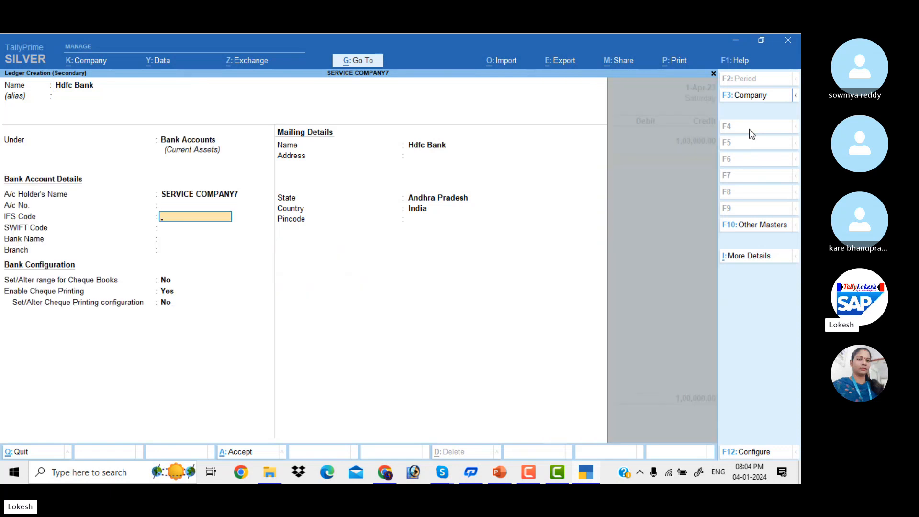
pyautogui.hotkey('ctrl', 'a')
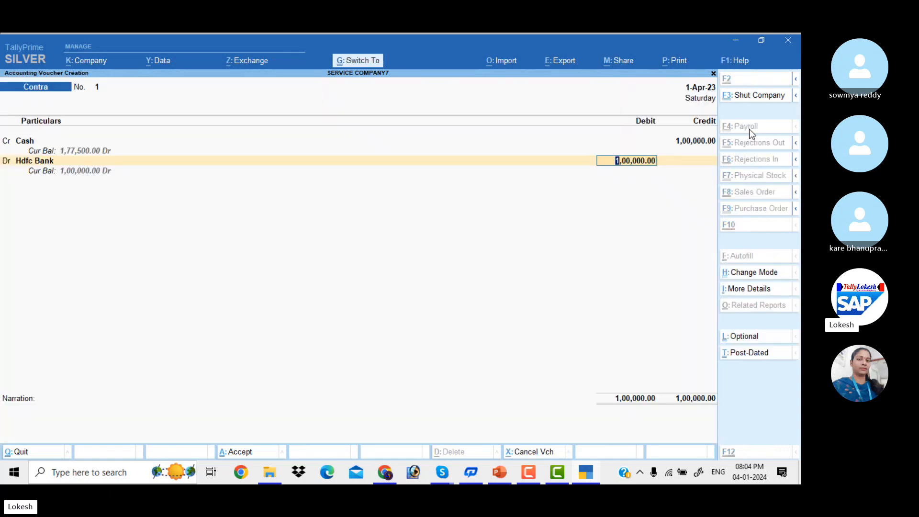
pyautogui.hotkey('ctrl', 'a')
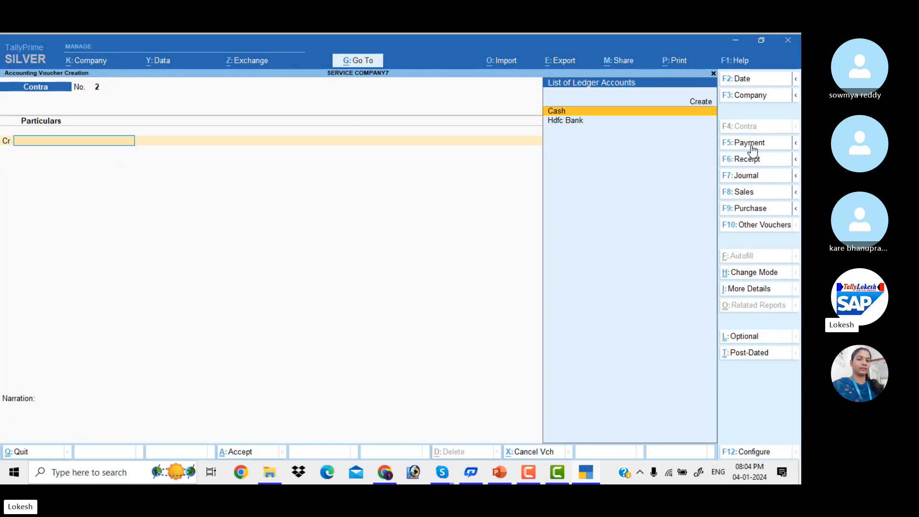
# Start a payment voucher and create a ledger named Sd Office Building under Deposits (Asset) for its debit line.
pyautogui.click(751, 145)
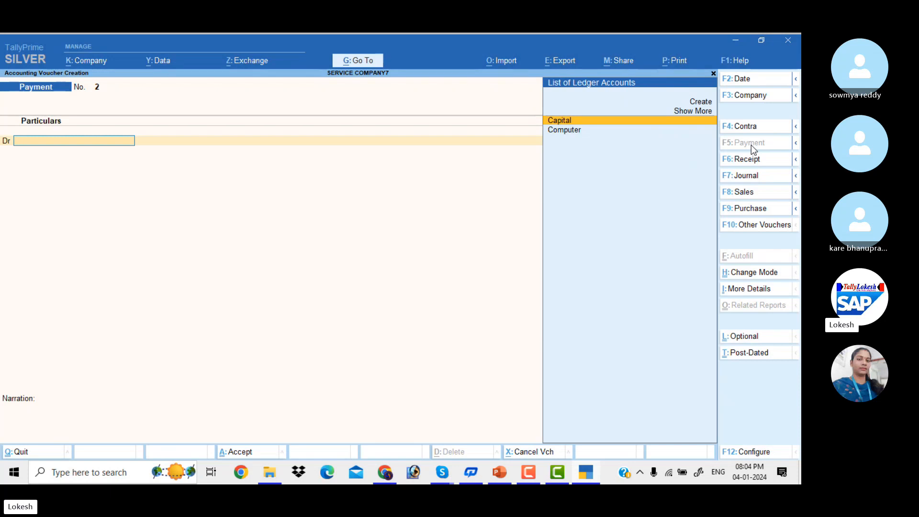
pyautogui.hotkey('alt', 'c')
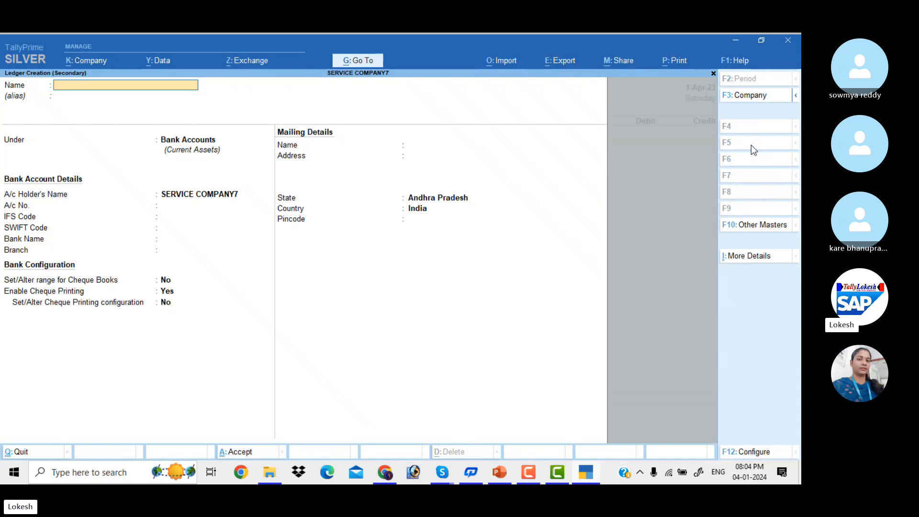
pyautogui.write('Sd office Building')
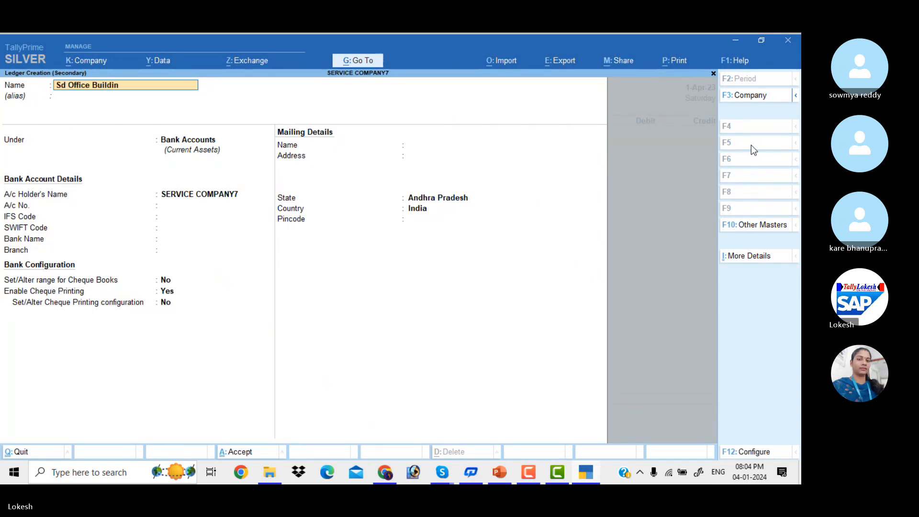
pyautogui.press('Return')
pyautogui.press('Return')
pyautogui.write('De')
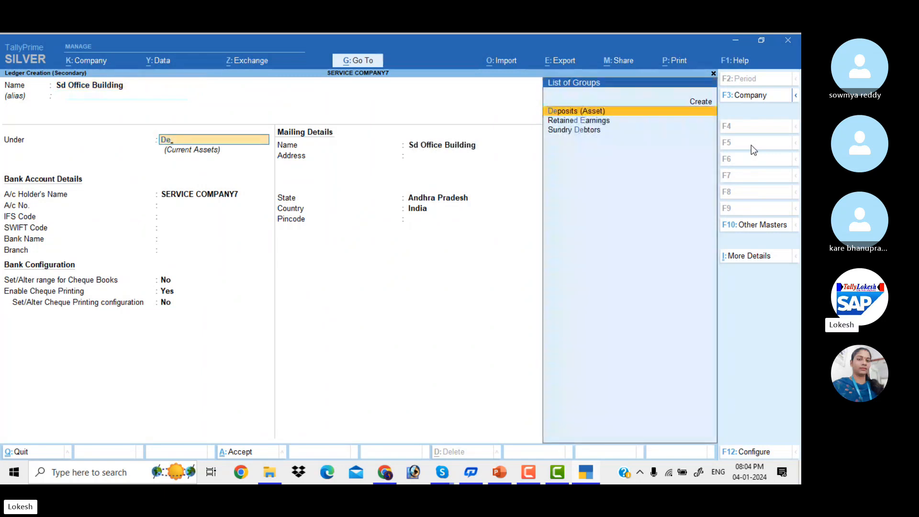
pyautogui.press('Return')
pyautogui.hotkey('ctrl', 'a')
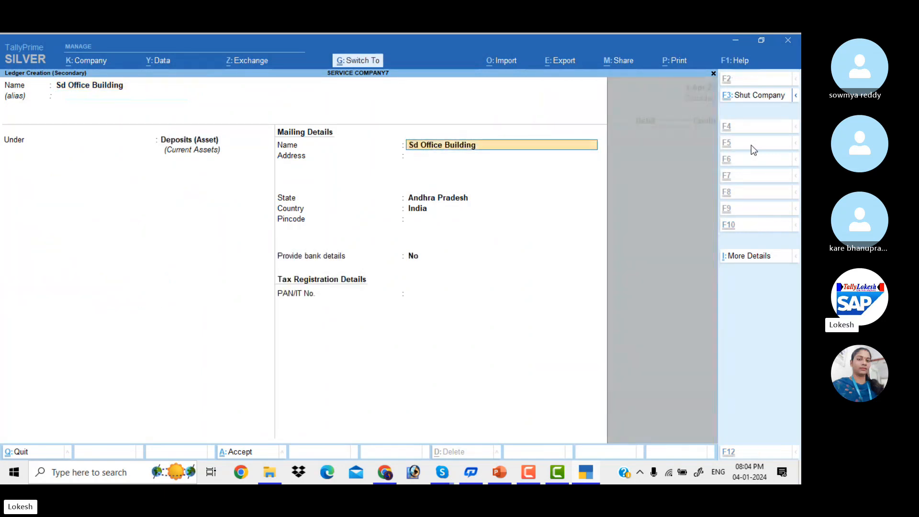
# Debit Sd Office Building with 25000, credit Hdfc Bank with the same amount, and save the payment voucher without a narration.
pyautogui.write('25000')
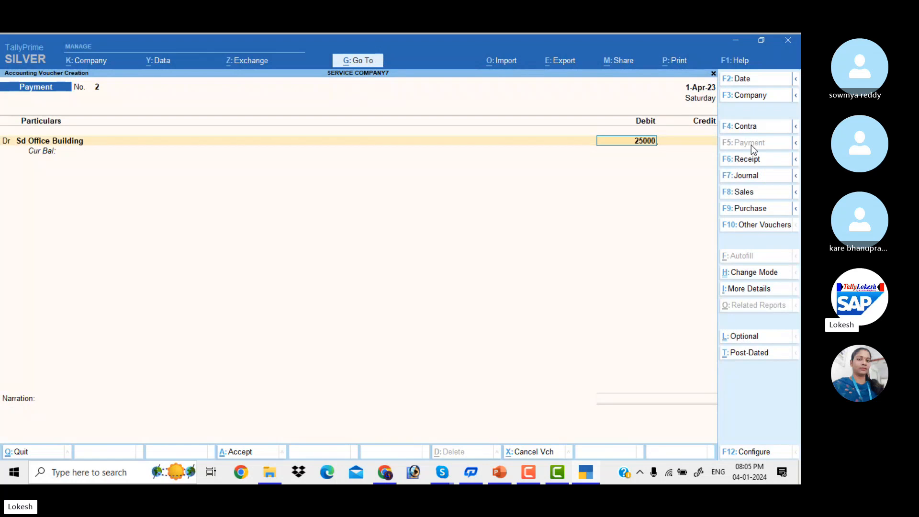
pyautogui.press('Return')
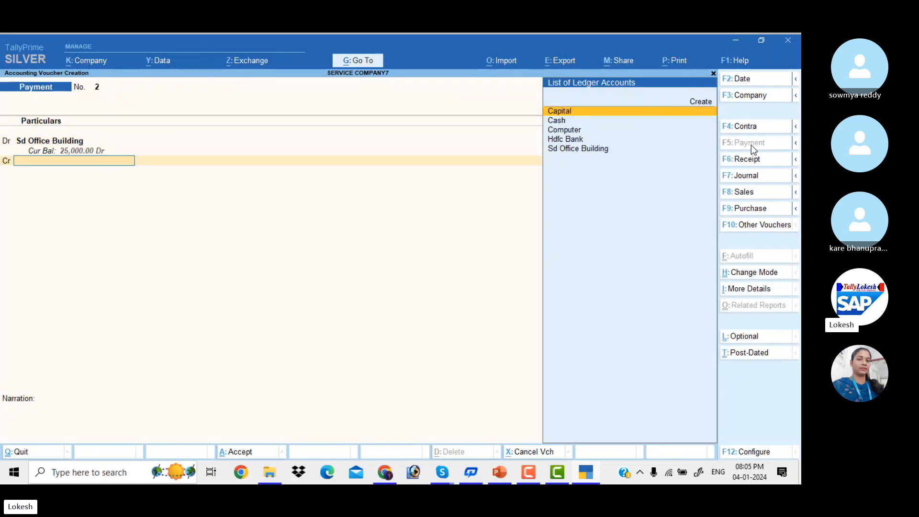
pyautogui.press('Down')
pyautogui.press('Down')
pyautogui.press('Down')
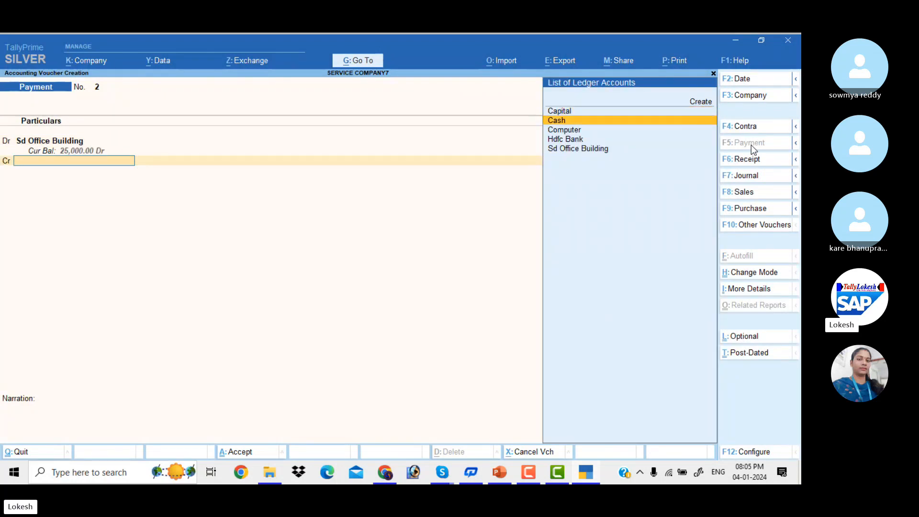
pyautogui.press('Return')
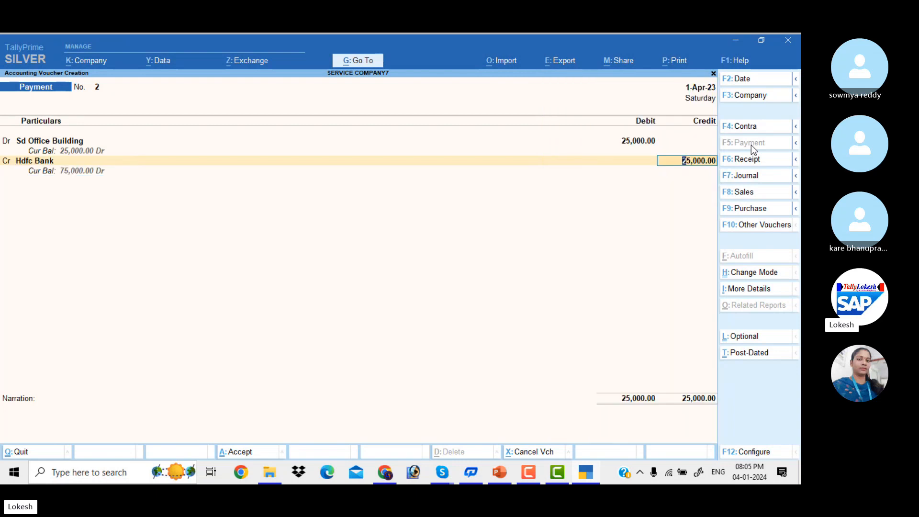
pyautogui.hotkey('ctrl', 'a')
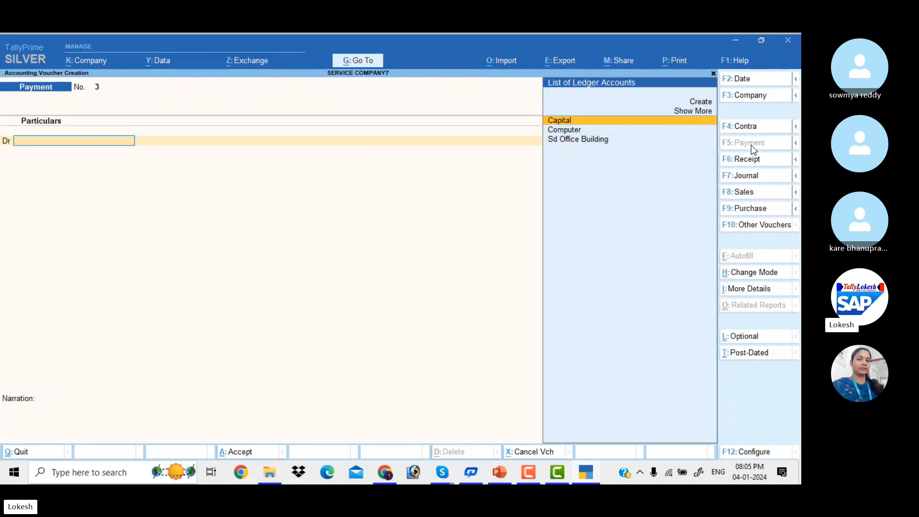
# In the new payment voucher, create a ledger named Cell Phone under Fixed Assets and debit it with 6000.
pyautogui.hotkey('alt', 'c')
pyautogui.write('Ce')
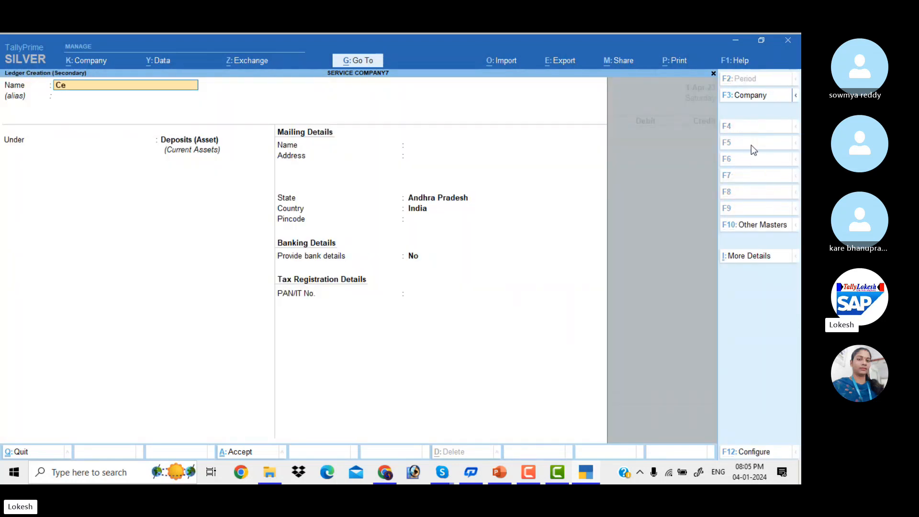
pyautogui.write('ll Pho')
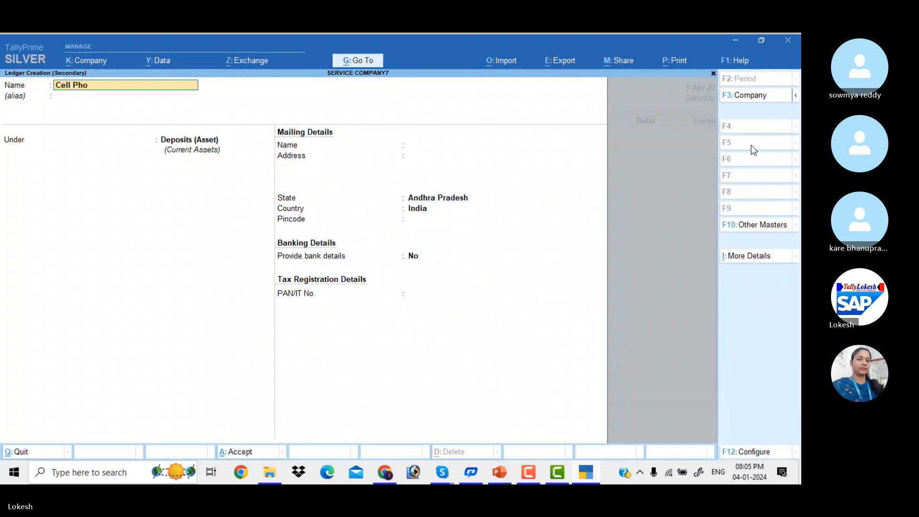
pyautogui.write('ne')
pyautogui.press('Return')
pyautogui.press('Return')
pyautogui.write('f')
pyautogui.press('Return')
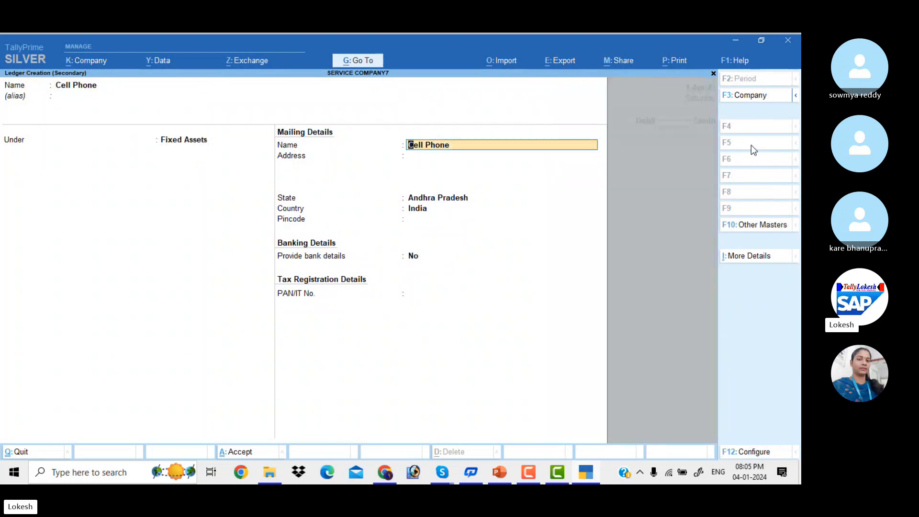
pyautogui.hotkey('ctrl', 'a')
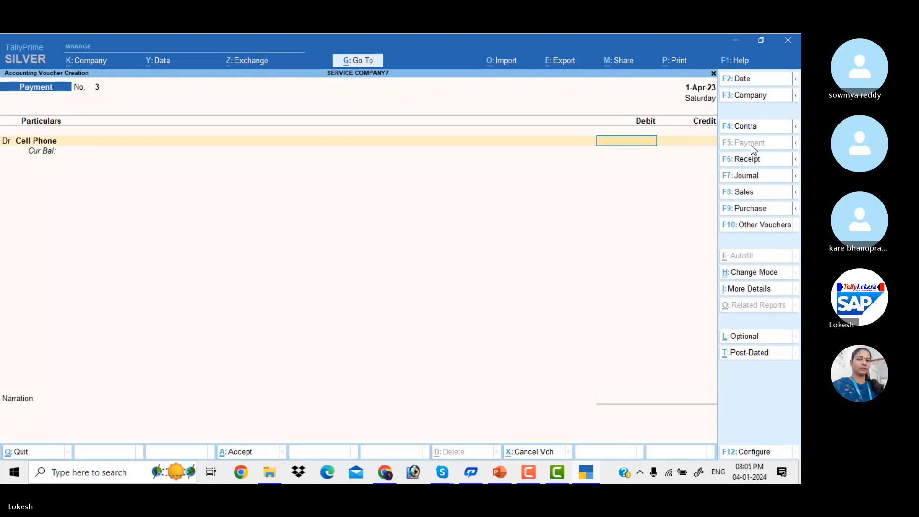
pyautogui.write('6000')
pyautogui.press('Return')
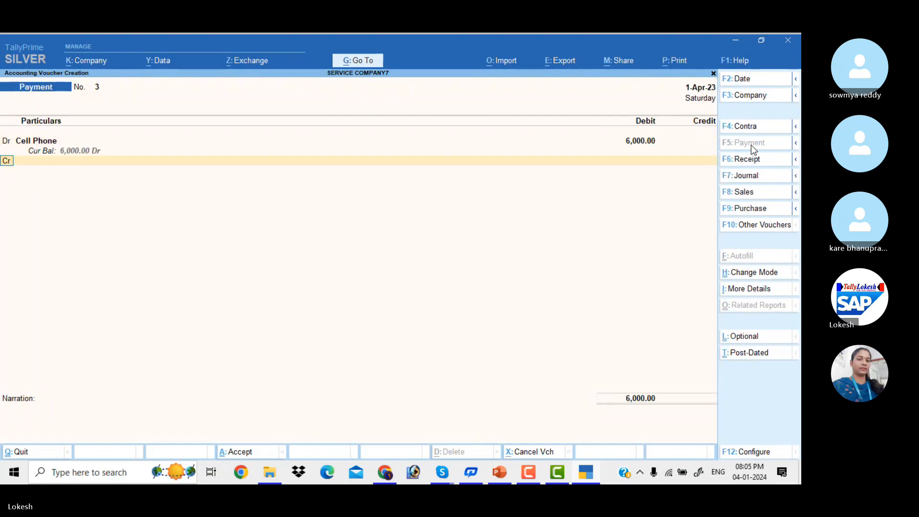
# Add a second debit line, creating a ledger named Furniture under Fixed Assets, and debit it with 20000.
pyautogui.press('d')
pyautogui.press('Return')
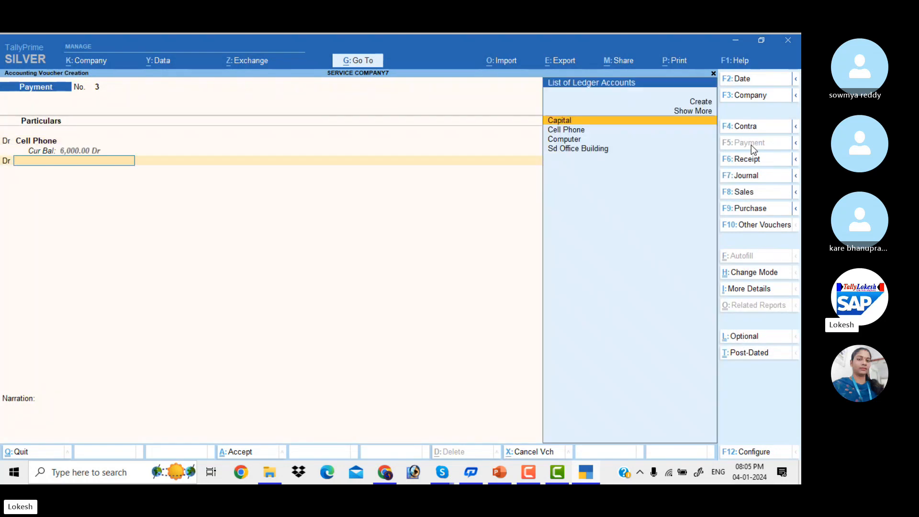
pyautogui.hotkey('alt', 'c')
pyautogui.write('Fu')
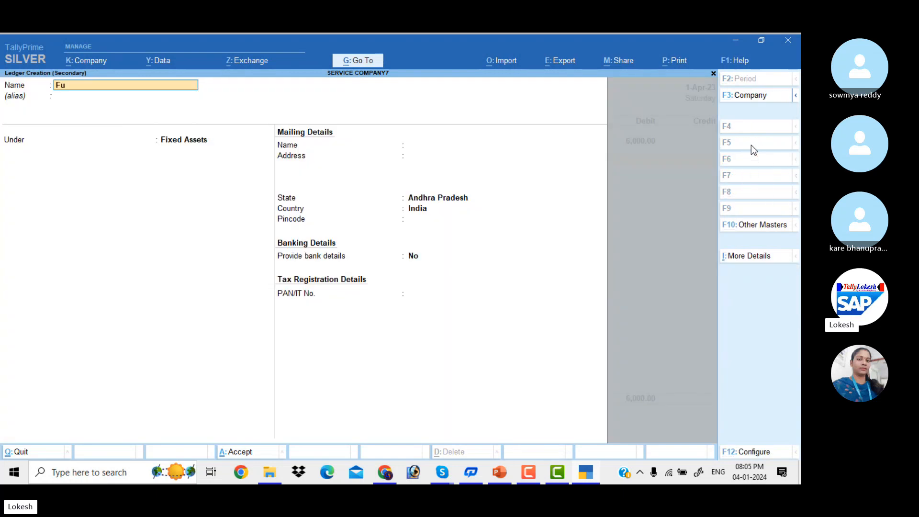
pyautogui.write('rn')
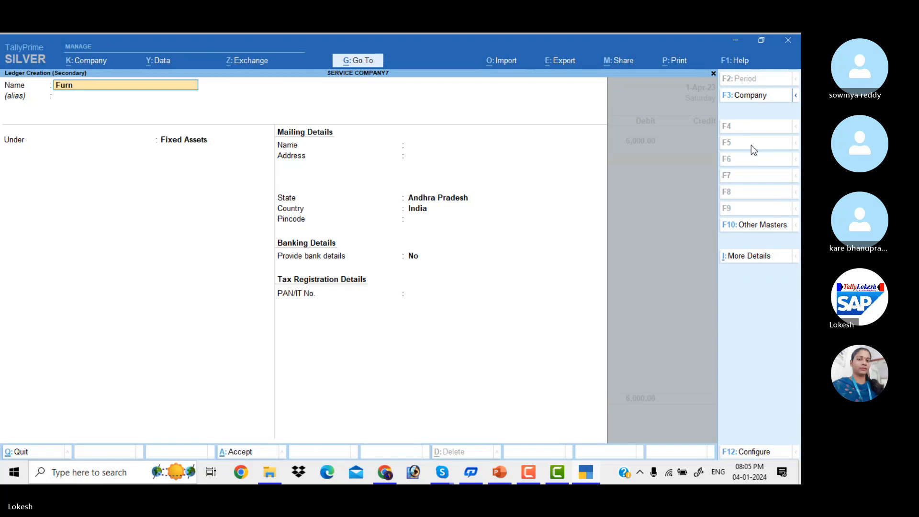
pyautogui.write('iture')
pyautogui.press('Return')
pyautogui.press('Return')
pyautogui.press('Return')
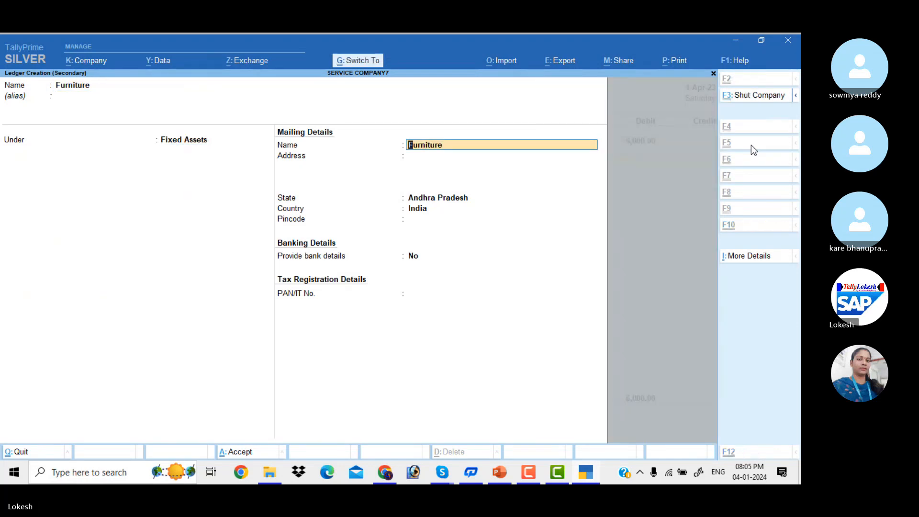
pyautogui.hotkey('ctrl', 'a')
pyautogui.write('20000')
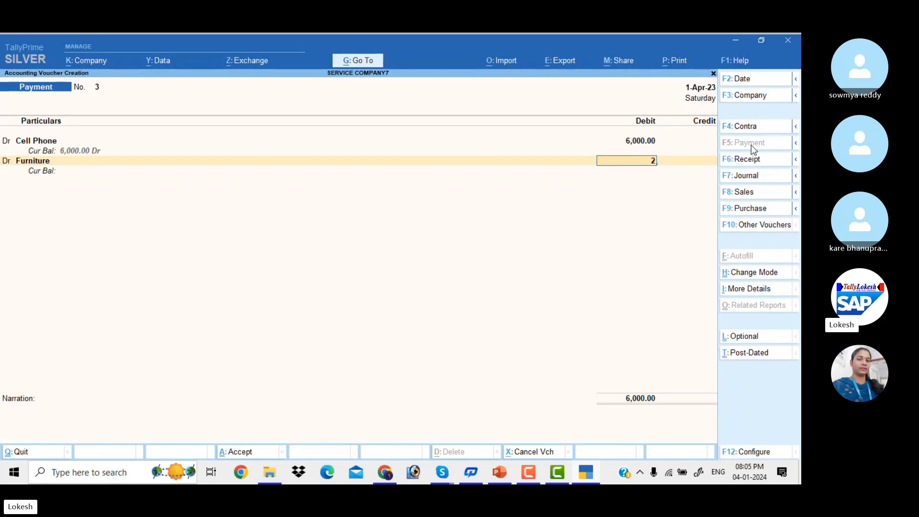
pyautogui.press('Return')
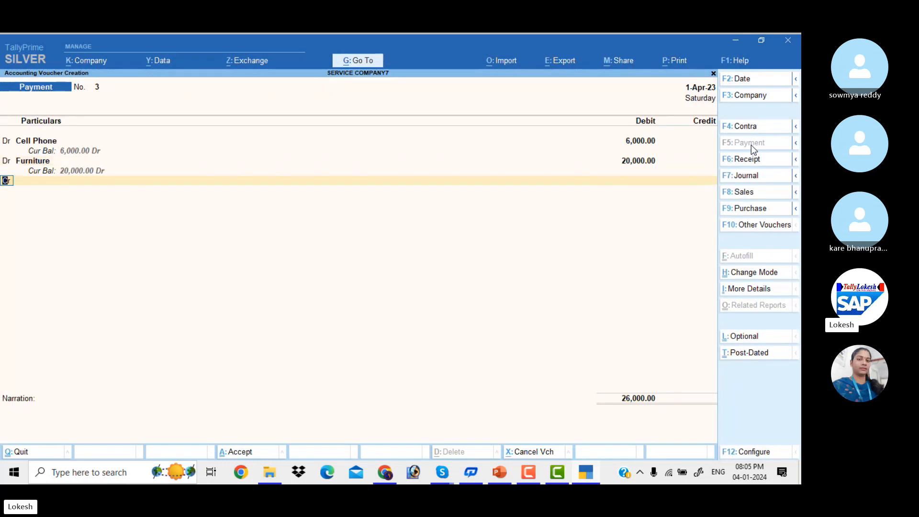
# Add a third debit line, creating a ledger named Air Conditioner under Fixed Assets, and debit it with 20000.
pyautogui.press('Return')
pyautogui.hotkey('alt', 'c')
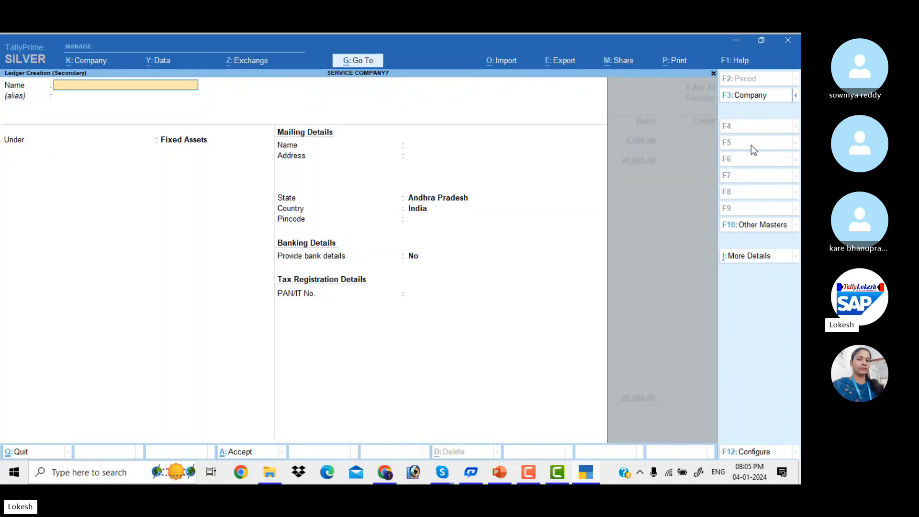
pyautogui.write('Air Conditionery')
pyautogui.press('BackSpace')
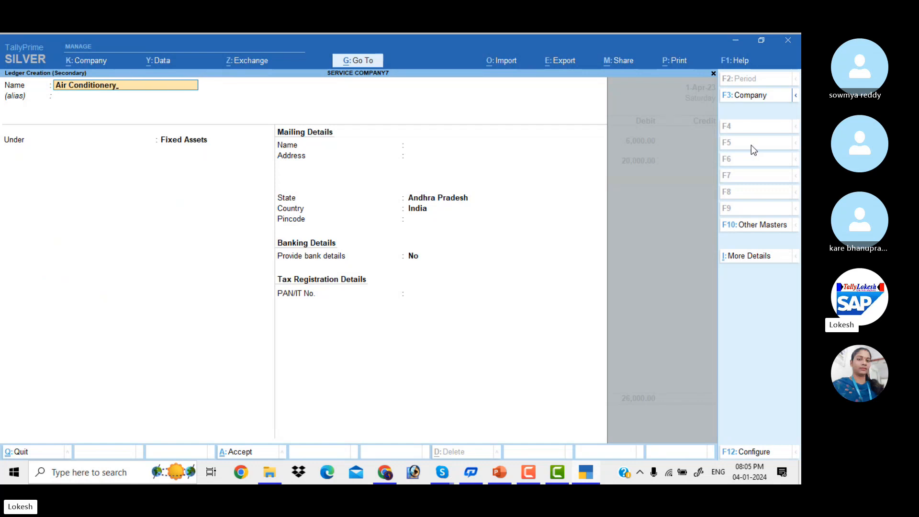
pyautogui.press('BackSpace')
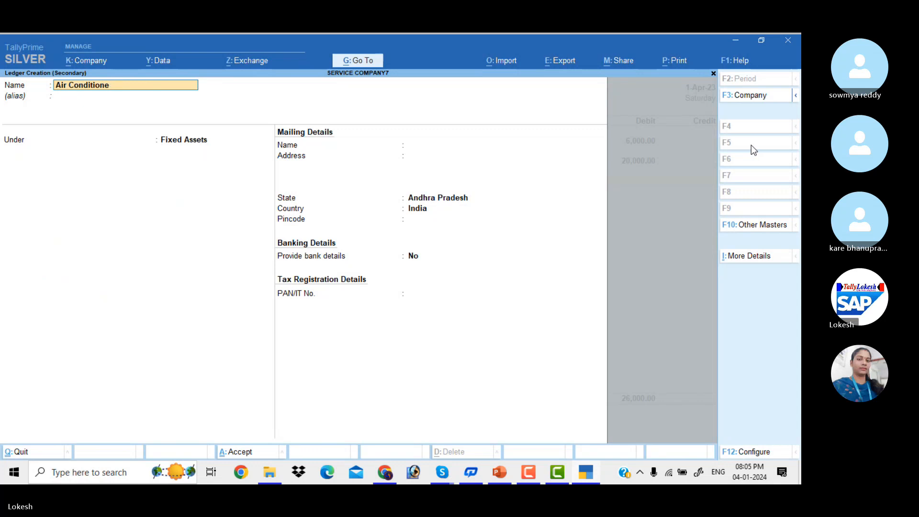
pyautogui.press('Return')
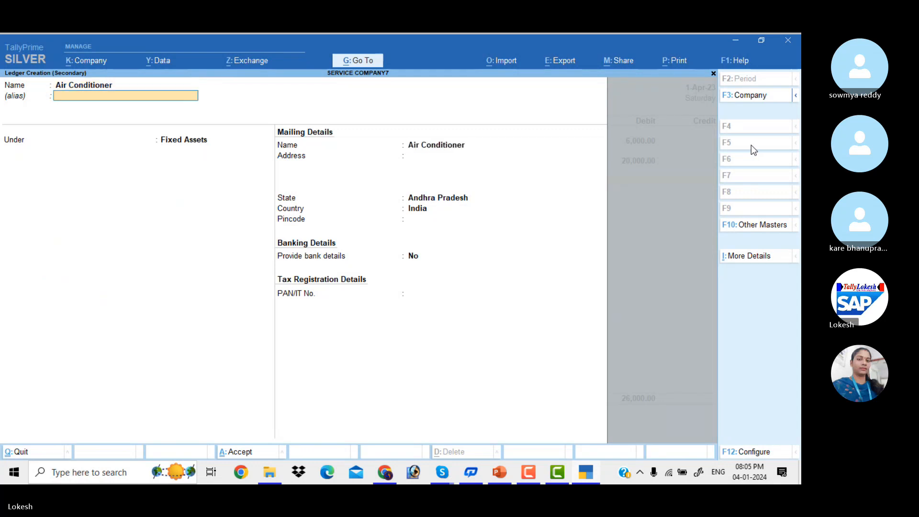
pyautogui.press('Return')
pyautogui.hotkey('ctrl', 'a')
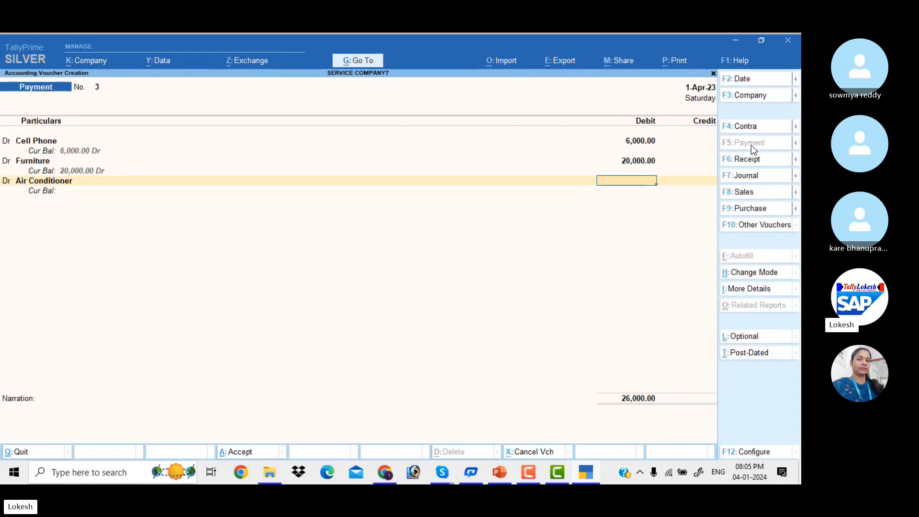
pyautogui.write('20000')
pyautogui.press('Return')
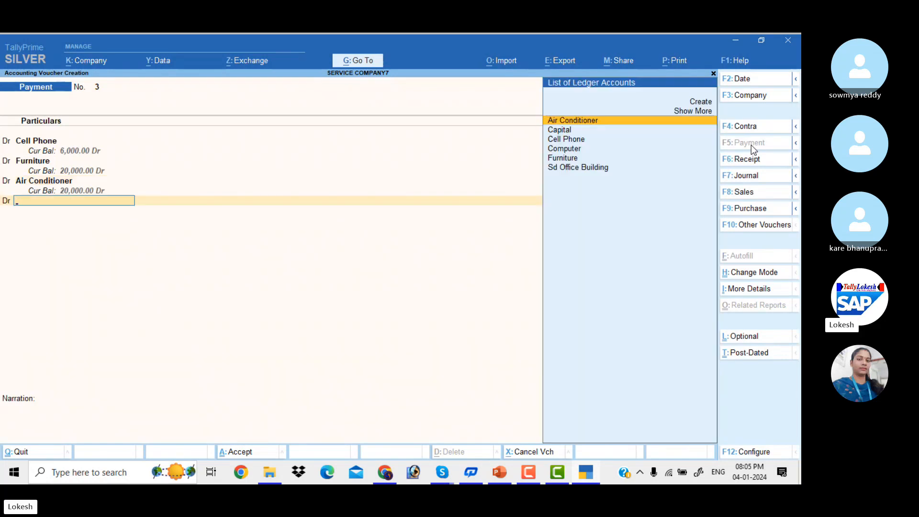
# Create a ledger named Electrical Fittings under Fixed Assets for the fourth debit line of the payment voucher.
pyautogui.hotkey('alt', 'c')
pyautogui.write('E')
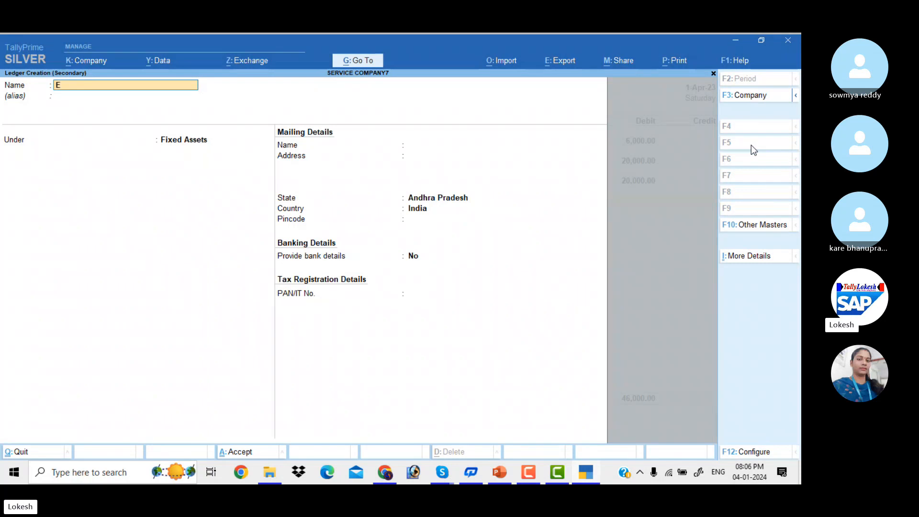
pyautogui.write('lectrical Fittings')
pyautogui.press('Return')
pyautogui.press('Return')
pyautogui.press('Return')
pyautogui.hotkey('ctrl', 'a')
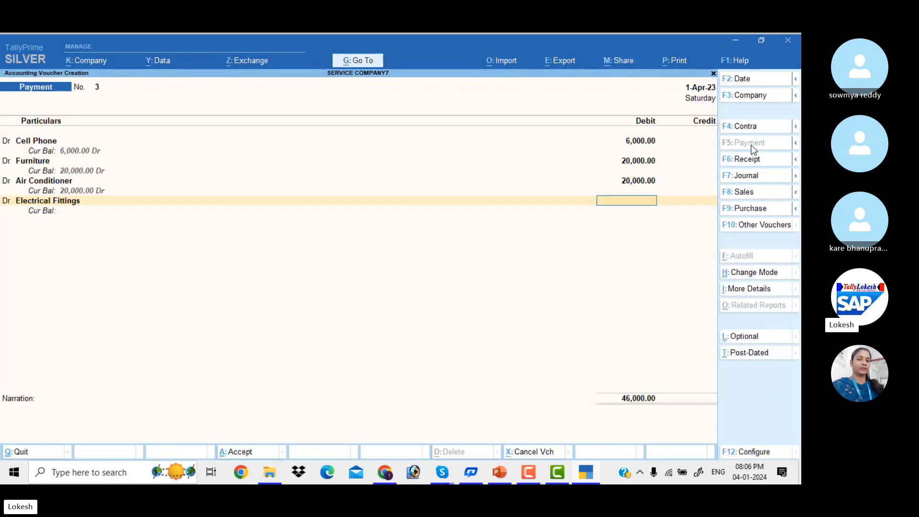
# Debit Electrical Fittings with 15000 in the payment voucher and end the list of debit lines.
pyautogui.write('15000')
pyautogui.press('Return')
pyautogui.press('Return')
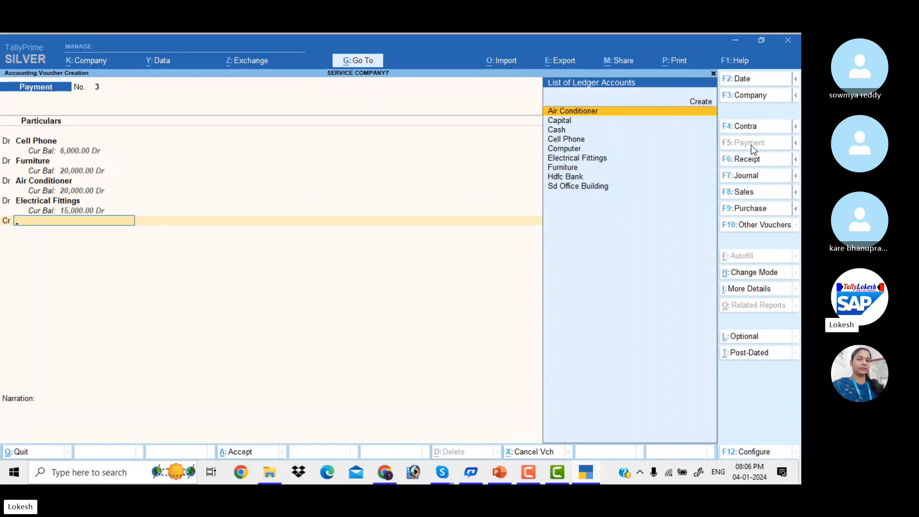
# Credit Hdfc Bank with the full payment amount, keep Cheque as the transaction type, and save the payment voucher.
pyautogui.write('H')
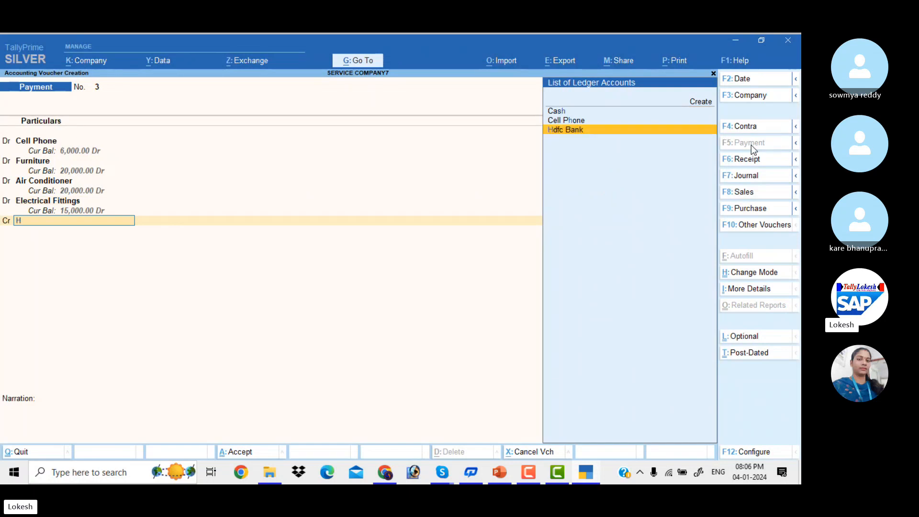
pyautogui.press('Return')
pyautogui.press('Return')
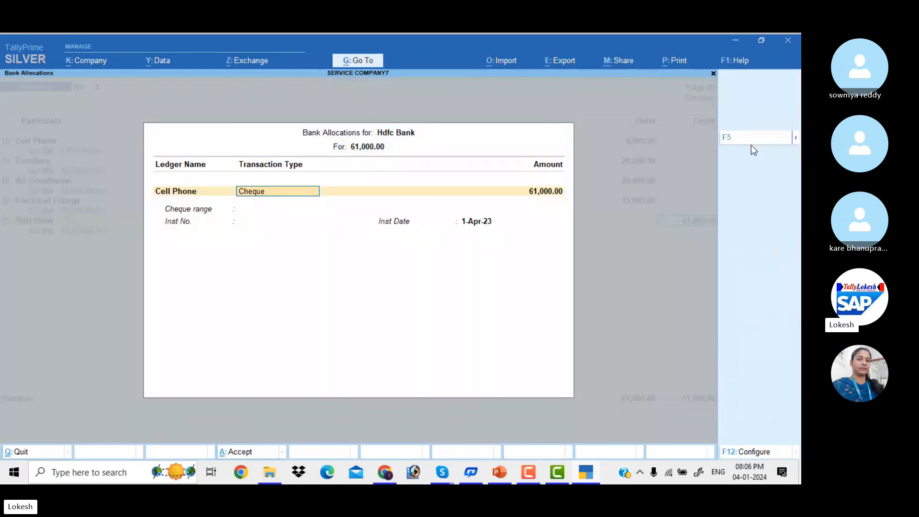
pyautogui.press('Return')
pyautogui.press('Return')
pyautogui.press('Return')
pyautogui.press('Return')
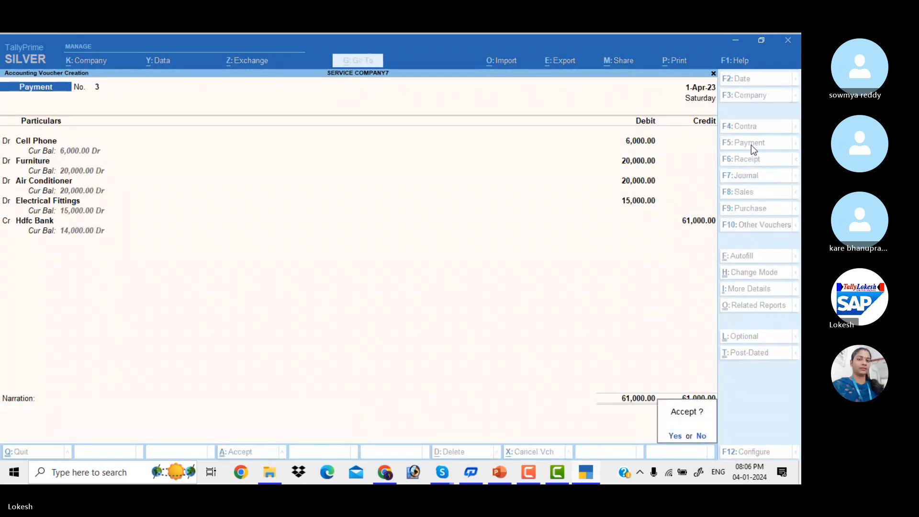
pyautogui.press('Return')
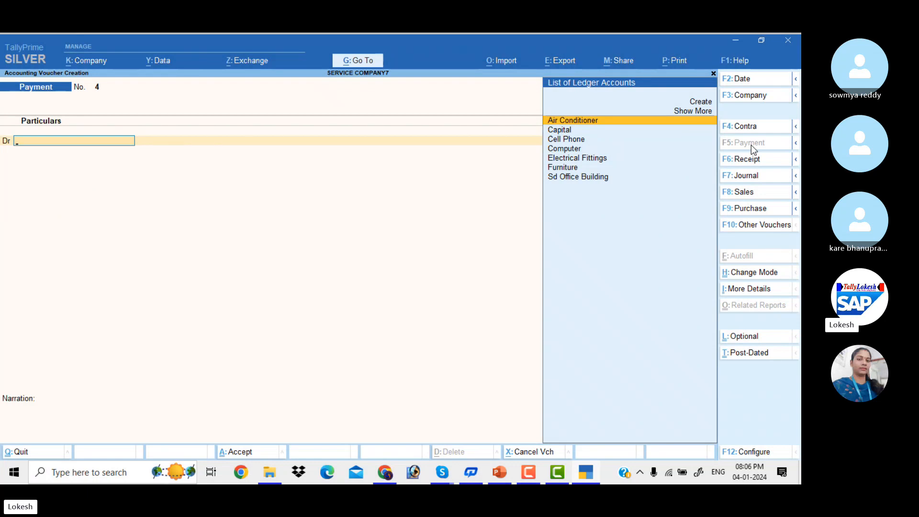
# Create a ledger named Telephone Sd under Deposits (Asset) for the debit line of the new payment voucher.
pyautogui.hotkey('alt', 'c')
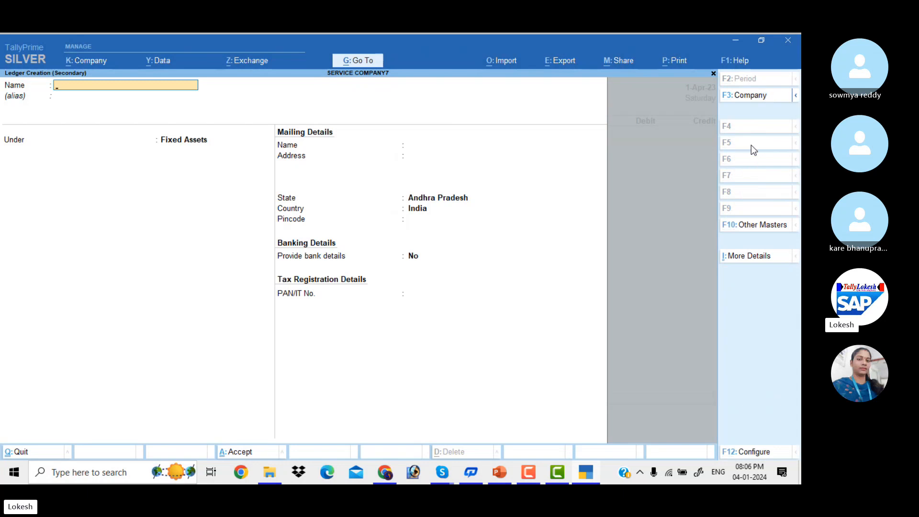
pyautogui.write('Telephone Sd')
pyautogui.press('Return')
pyautogui.write('de')
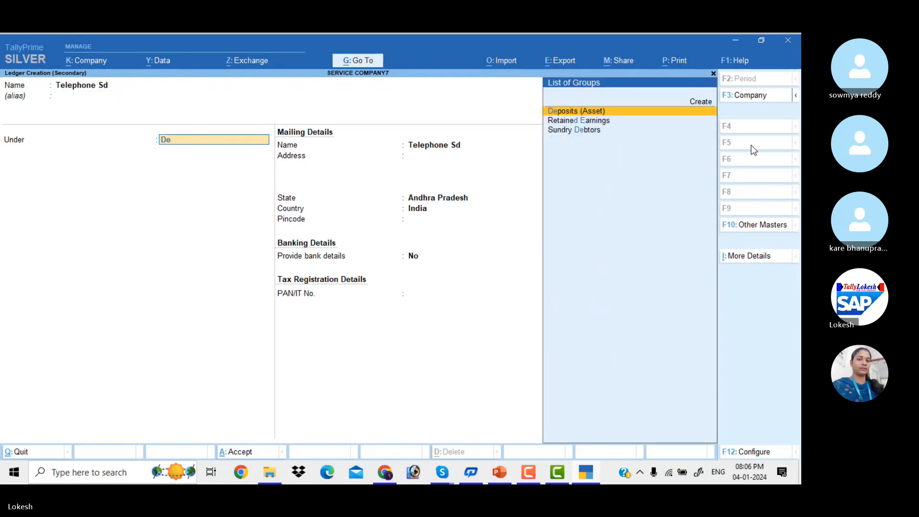
pyautogui.press('Return')
pyautogui.press('Return')
pyautogui.press('Return')
pyautogui.press('Return')
pyautogui.press('Return')
pyautogui.press('Return')
pyautogui.press('Return')
pyautogui.press('Return')
pyautogui.press('Return')
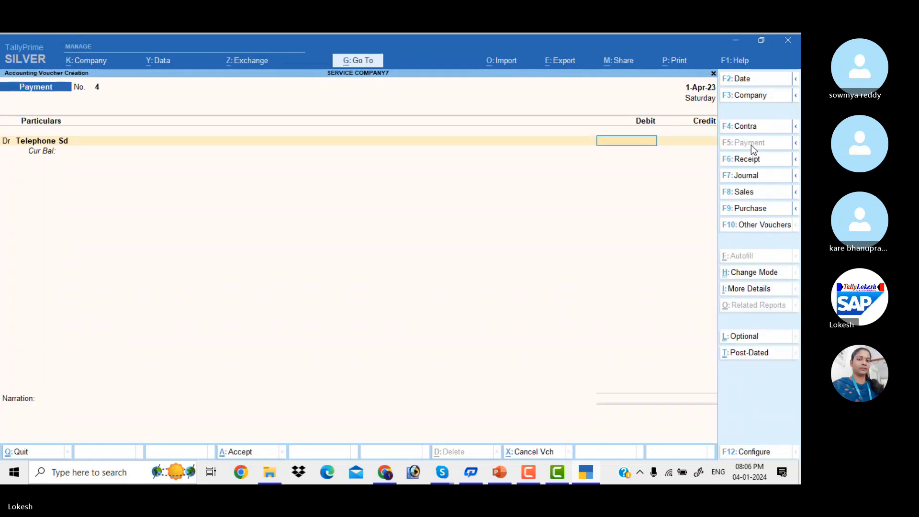
# Debit Telephone Sd with 3000, credit Cash, and save the payment voucher without a narration.
pyautogui.write('3000')
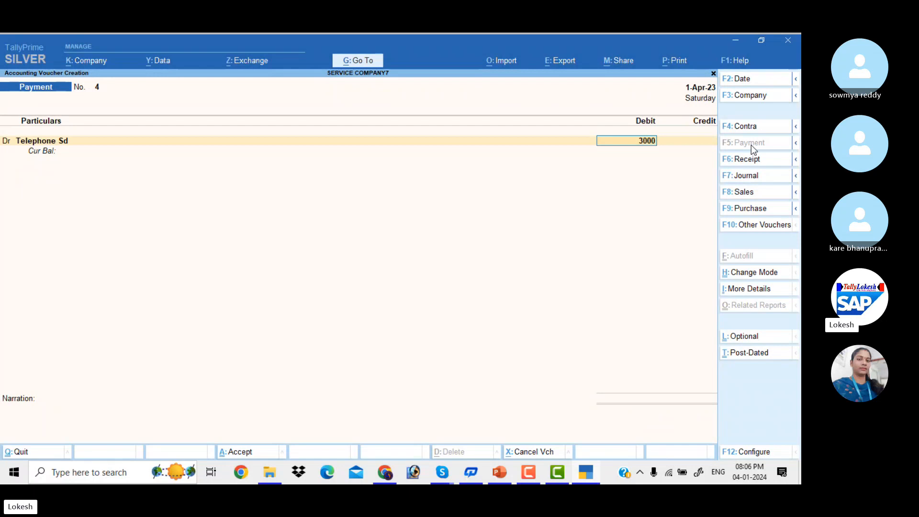
pyautogui.press('Return')
pyautogui.press('Down')
pyautogui.press('Down')
pyautogui.press('Return')
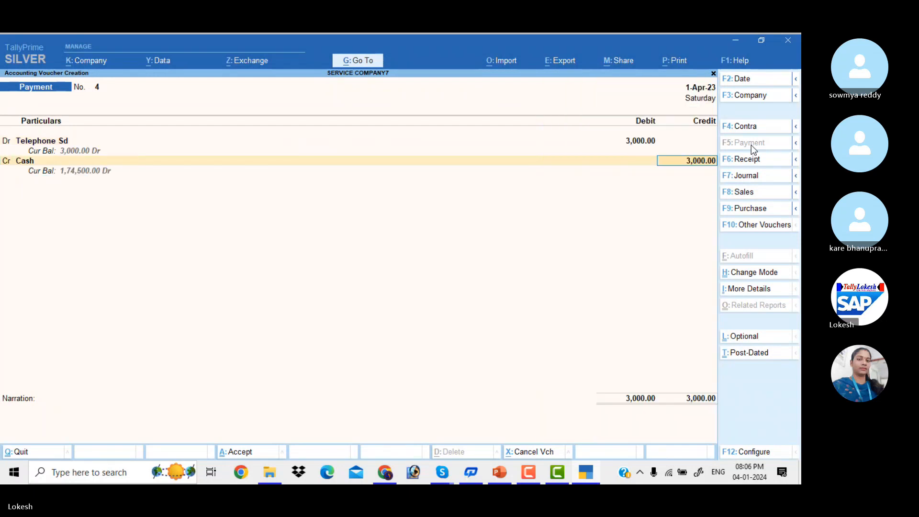
pyautogui.press('Return')
pyautogui.press('Return')
pyautogui.press('Return')
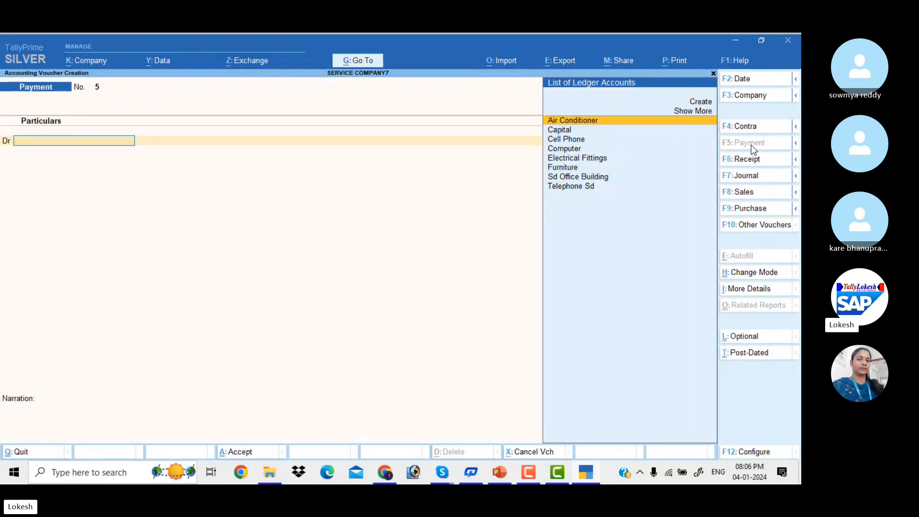
# Start a journal voucher, create a ledger named Stationery under Indirect Expenses, and debit it with 12500.
pyautogui.click(762, 175)
pyautogui.hotkey('alt', 'c')
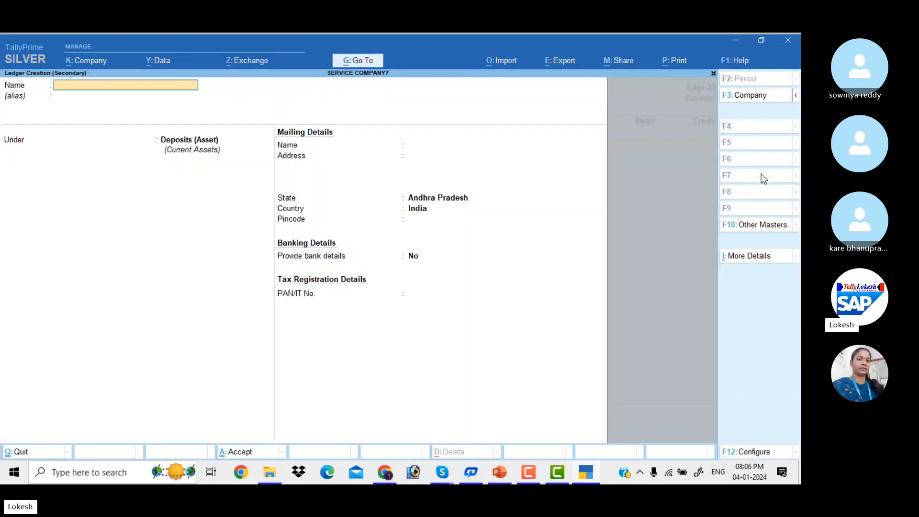
pyautogui.write('Stationery')
pyautogui.press('Return')
pyautogui.press('Return')
pyautogui.write('ind')
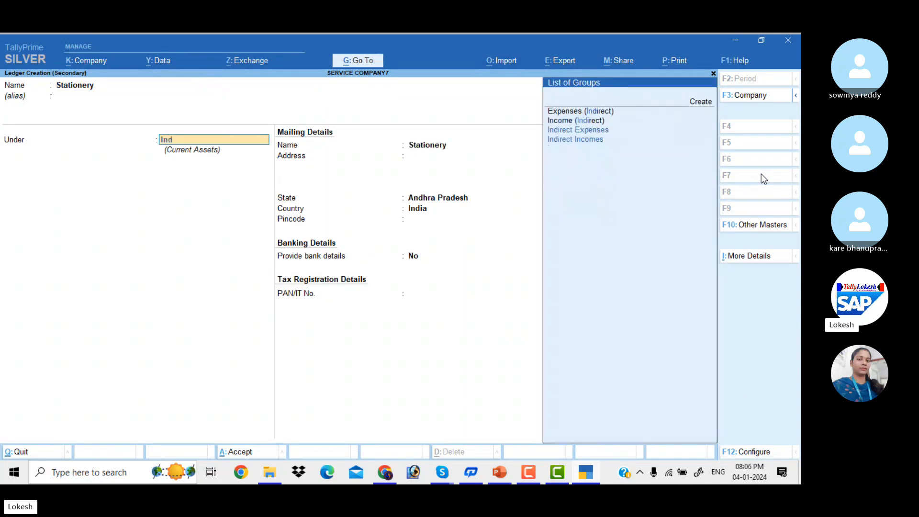
pyautogui.press('Down')
pyautogui.press('Return')
pyautogui.hotkey('ctrl', 'a')
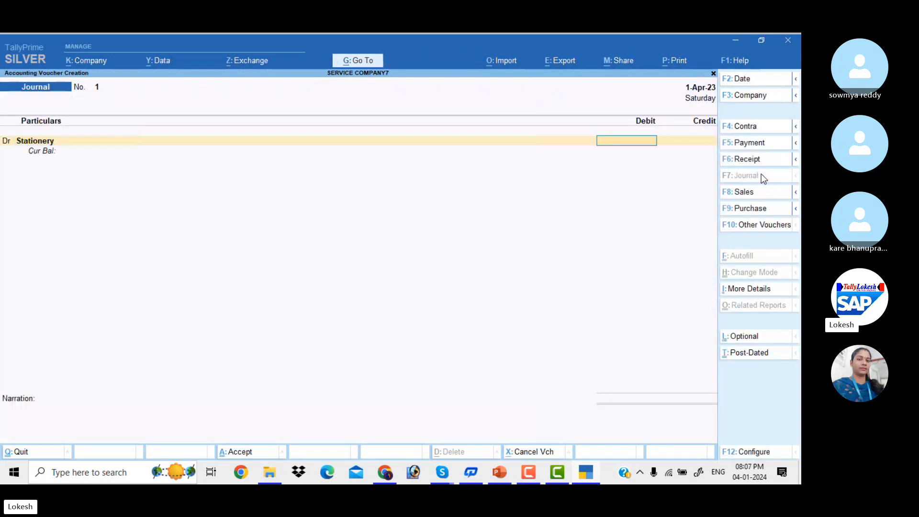
pyautogui.write('12500')
pyautogui.press('Return')
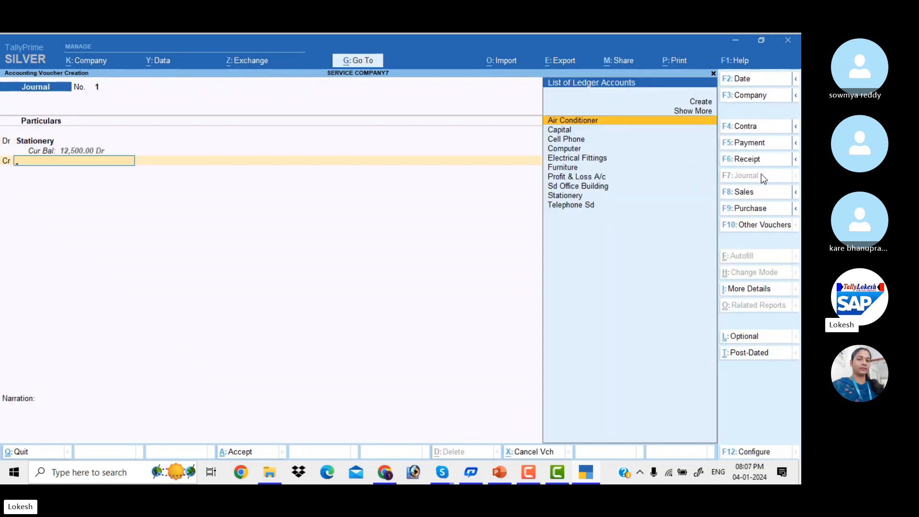
# Create a ledger named Global House under Sundry Creditors as the journal's credit line and save the voucher.
pyautogui.hotkey('alt', 'c')
pyautogui.write('Gloab')
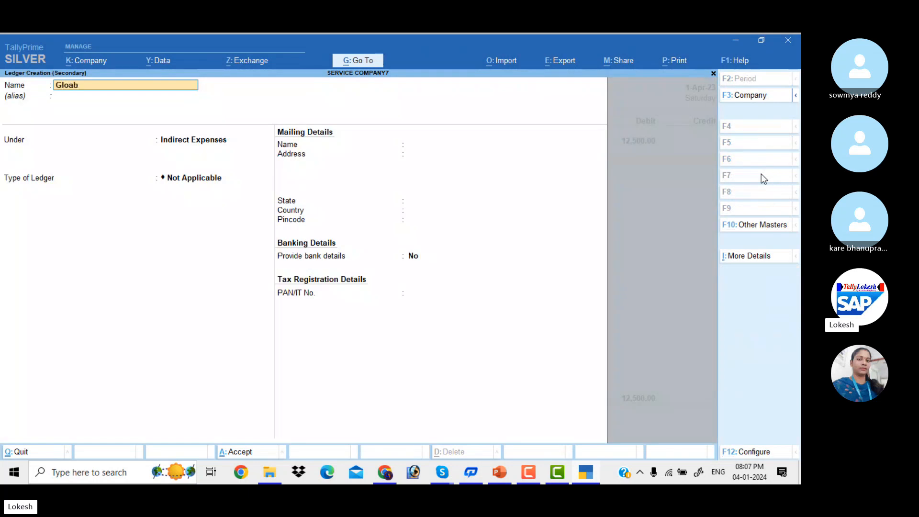
pyautogui.write('l')
pyautogui.press('BackSpace')
pyautogui.press('BackSpace')
pyautogui.press('BackSpace')
pyautogui.write('bal')
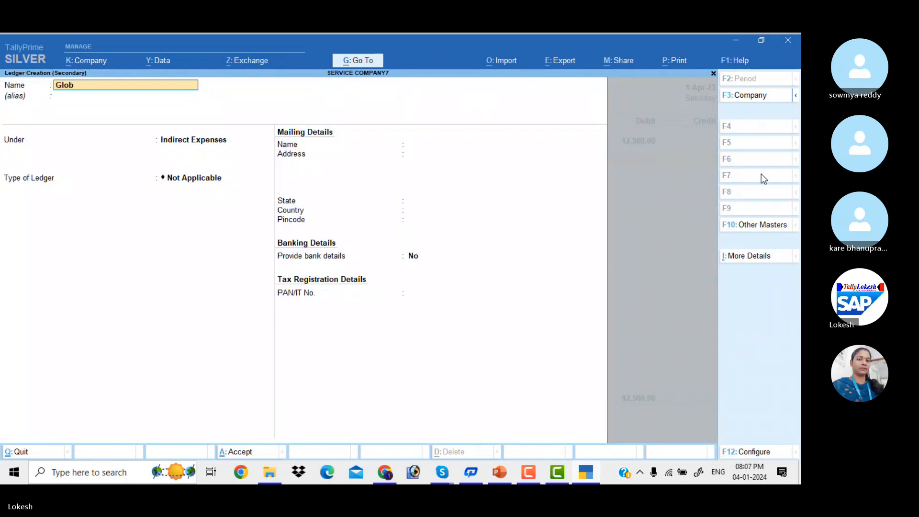
pyautogui.write(' House')
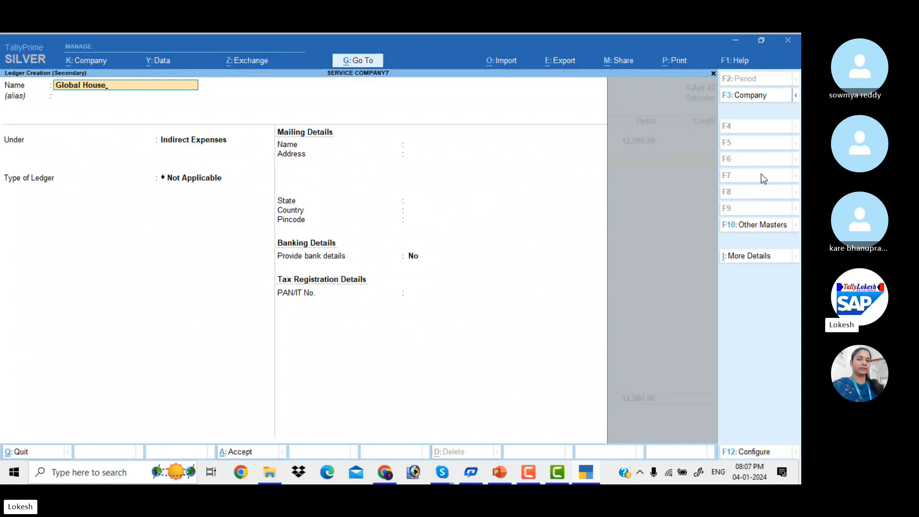
pyautogui.press('Return')
pyautogui.press('Return')
pyautogui.write('sun')
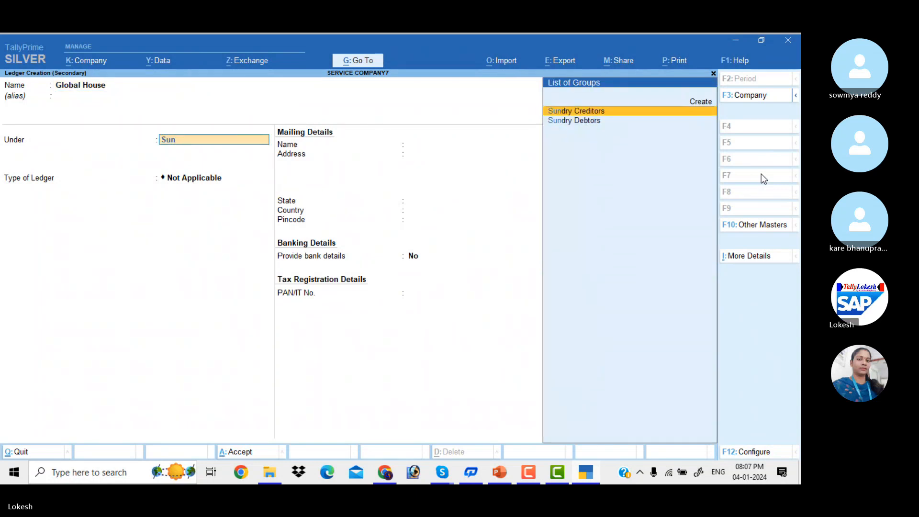
pyautogui.press('Return')
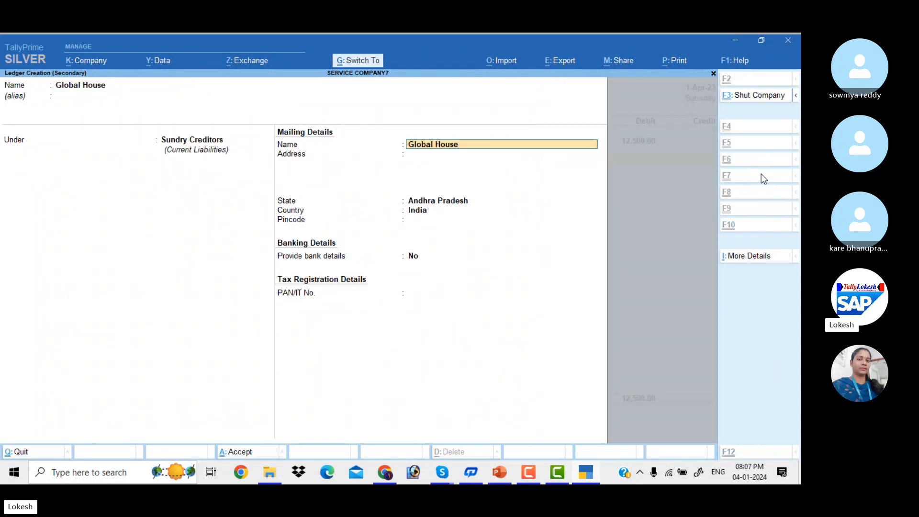
pyautogui.hotkey('ctrl', 'a')
pyautogui.hotkey('ctrl', 'a')
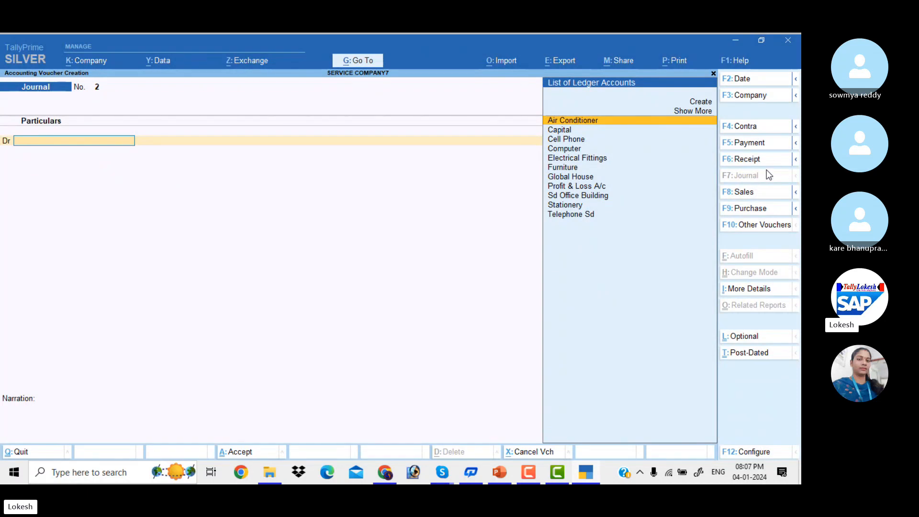
# Start a receipt voucher and create a ledger named Consulting Fee under Indirect Incomes for its credit line.
pyautogui.click(773, 164)
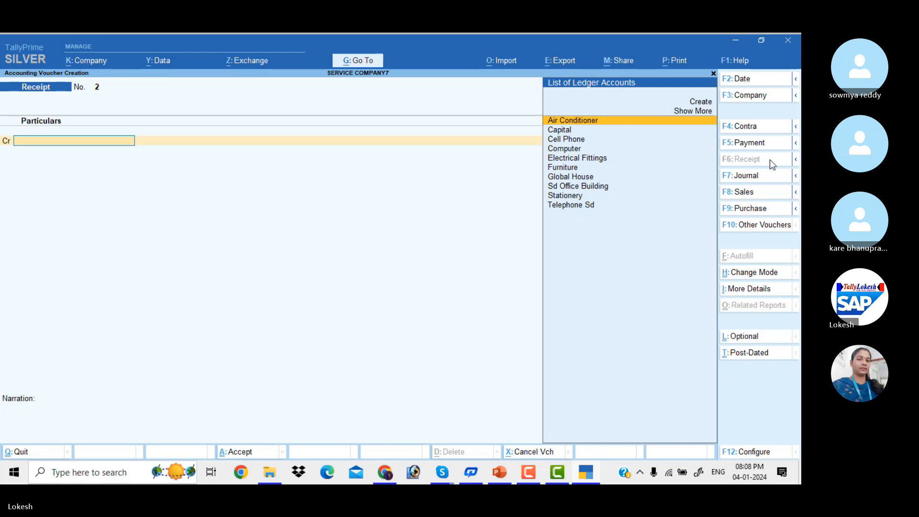
pyautogui.press('ctrl')
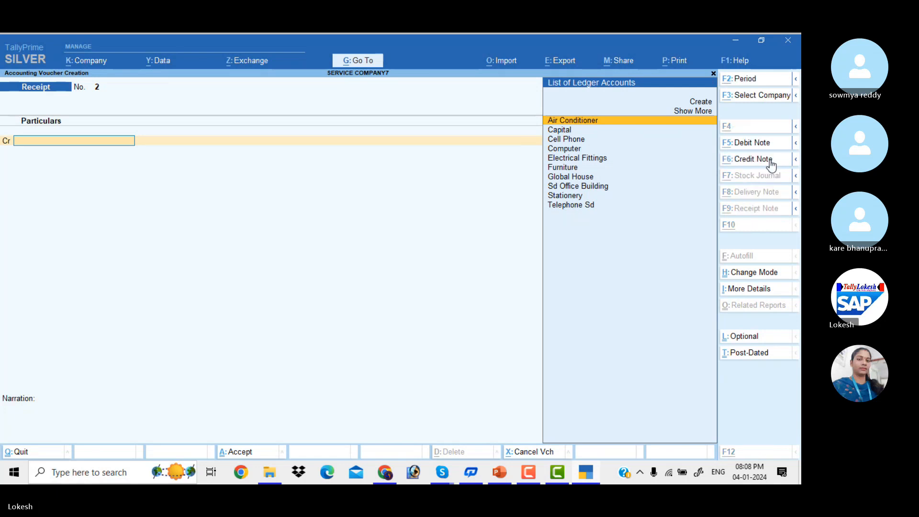
pyautogui.hotkey('alt', 'c')
pyautogui.write('su')
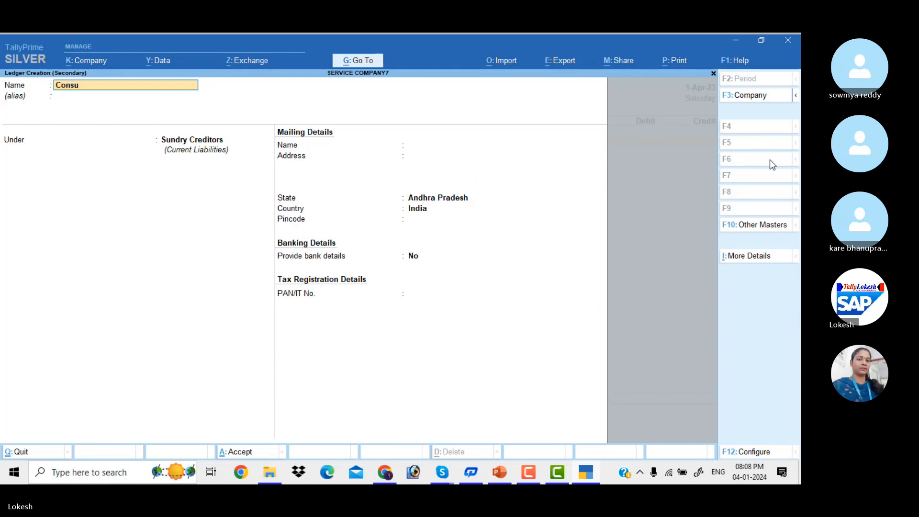
pyautogui.write('lting Fee')
pyautogui.press('Return')
pyautogui.write('Ind')
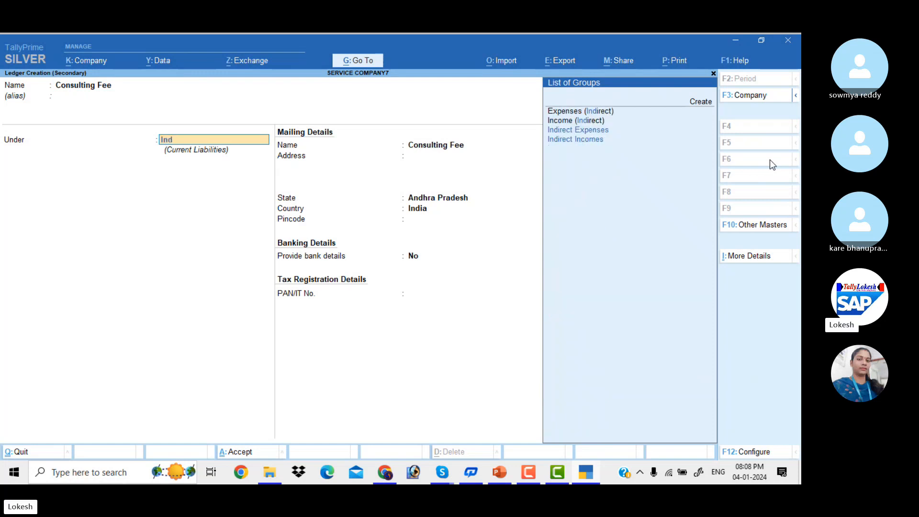
pyautogui.press('Down')
pyautogui.press('Down')
pyautogui.press('Return')
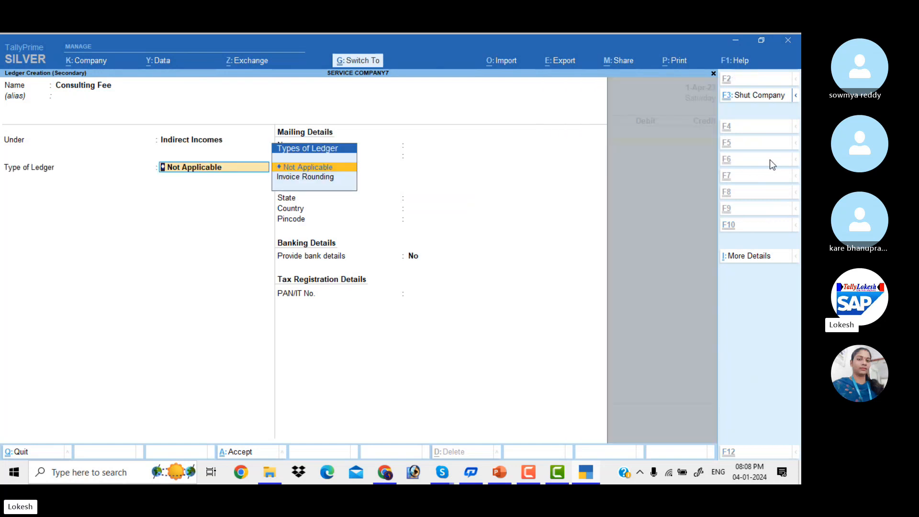
pyautogui.hotkey('ctrl', 'a')
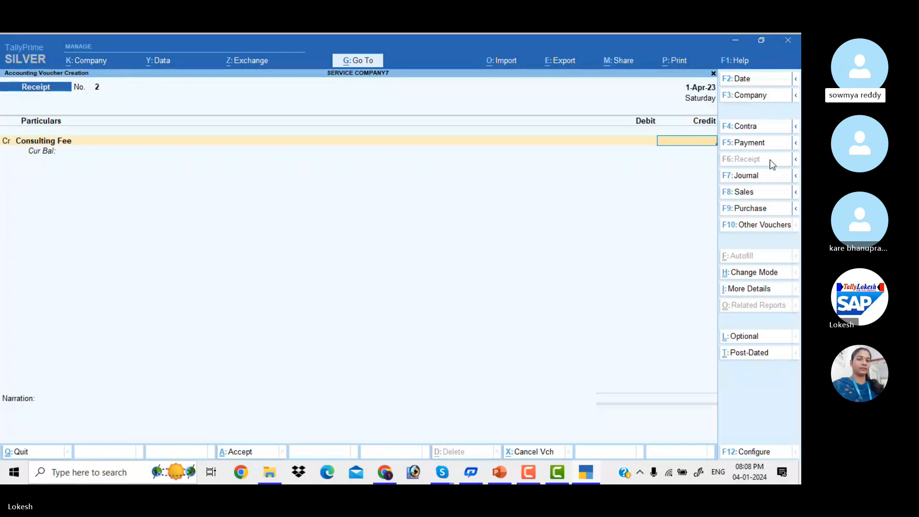
# Credit Consulting Fee with 25000, debit Hdfc Bank with default bank allocations, and save the receipt voucher.
pyautogui.write('25000')
pyautogui.press('Return')
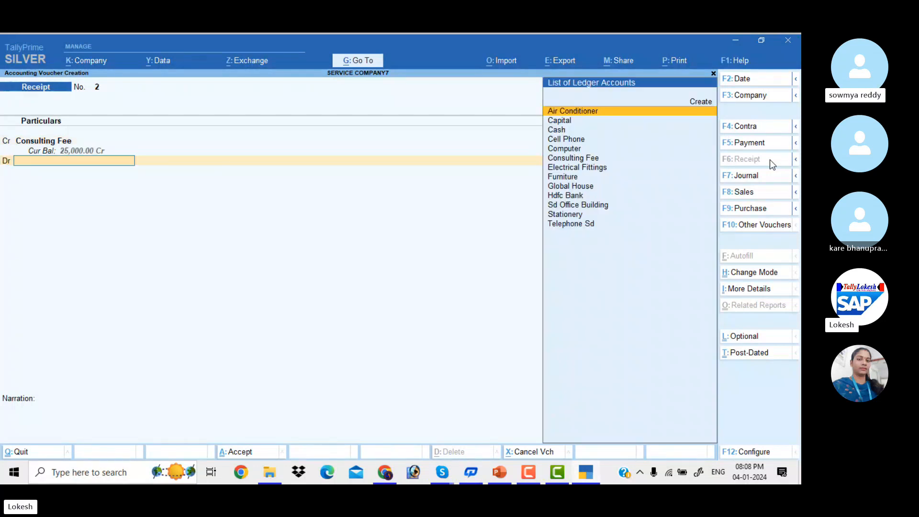
pyautogui.write('H')
pyautogui.press('Return')
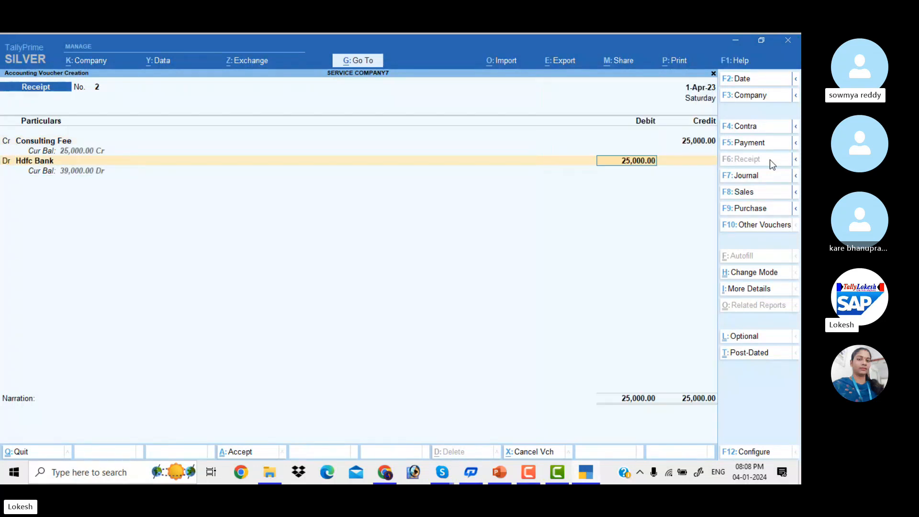
pyautogui.press('Return')
pyautogui.press('Return')
pyautogui.press('Return')
pyautogui.press('Return')
pyautogui.press('Return')
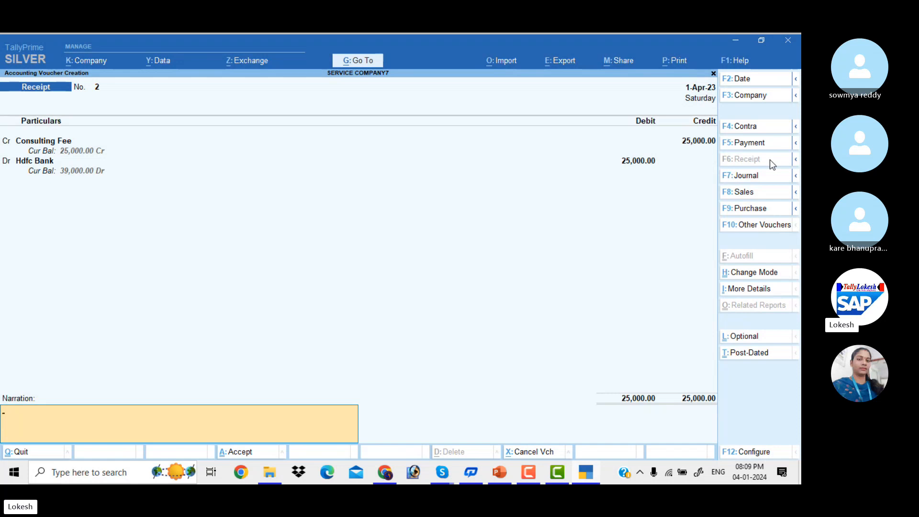
pyautogui.press('Return')
pyautogui.press('Return')
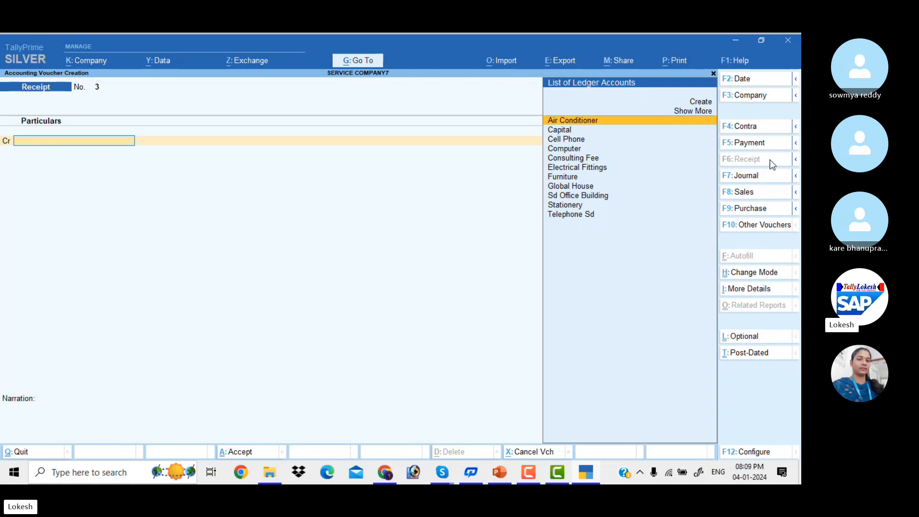
# Start a contra voucher that credits Cash with 50000 and debits Hdfc Bank.
pyautogui.click(762, 129)
pyautogui.press('Return')
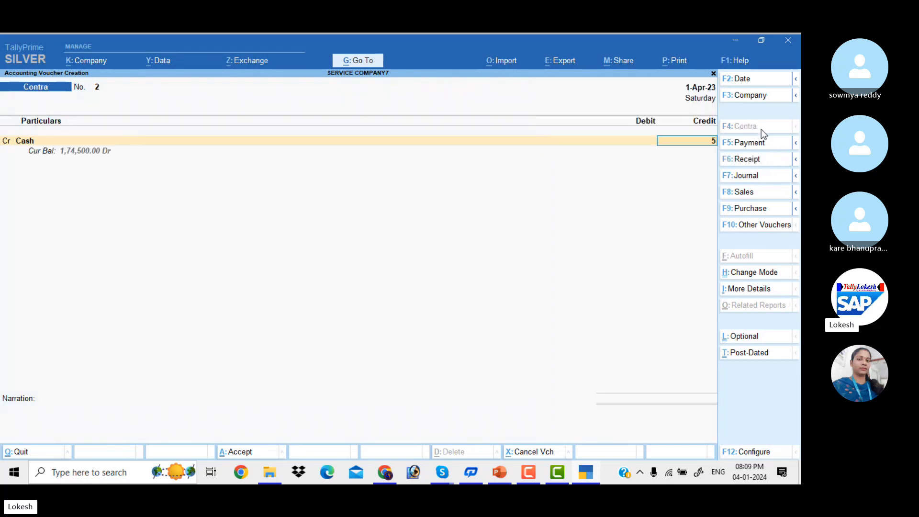
pyautogui.write('50000')
pyautogui.press('Return')
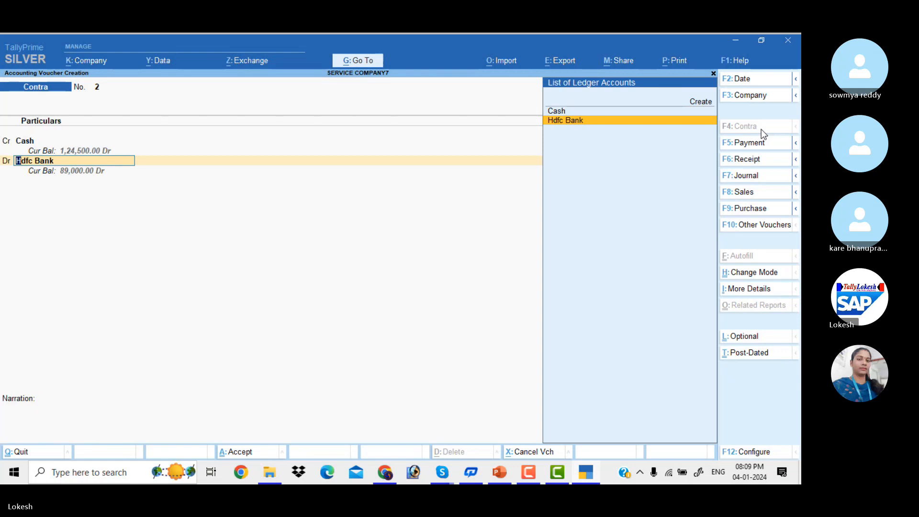
pyautogui.press('Return')
pyautogui.press('Return')
pyautogui.press('Return')
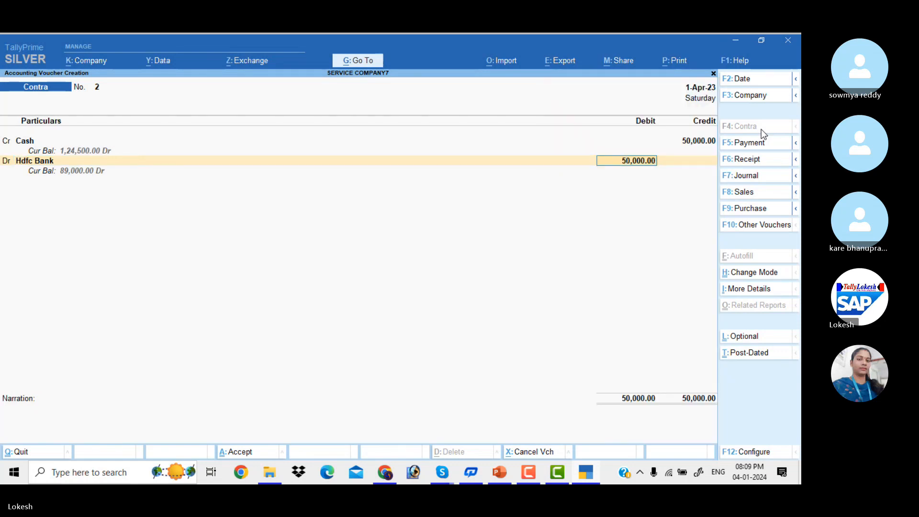
# Accept the Hdfc Bank allocation for the 50,000 debit with cash denominations left blank, and save the contra voucher.
pyautogui.press('Return')
pyautogui.press('Return')
pyautogui.press('Return')
pyautogui.press('Return')
pyautogui.press('Return')
pyautogui.press('Return')
pyautogui.press('Return')
pyautogui.press('Return')
pyautogui.press('Return')
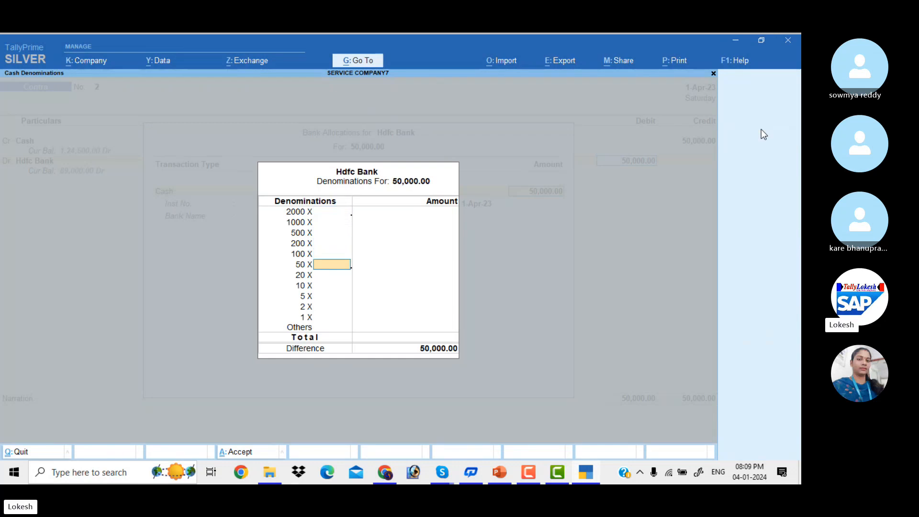
pyautogui.press('Return')
pyautogui.press('Return')
pyautogui.press('Return')
pyautogui.press('Return')
pyautogui.press('Return')
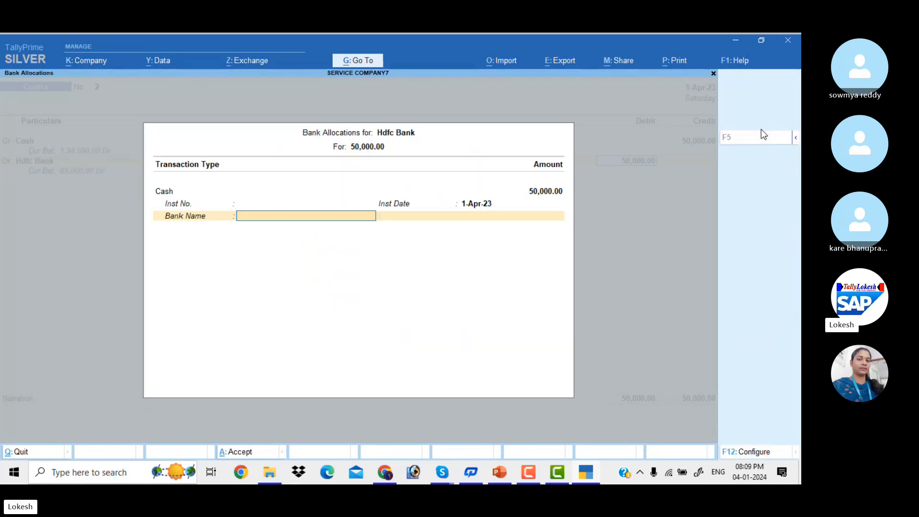
pyautogui.press('Return')
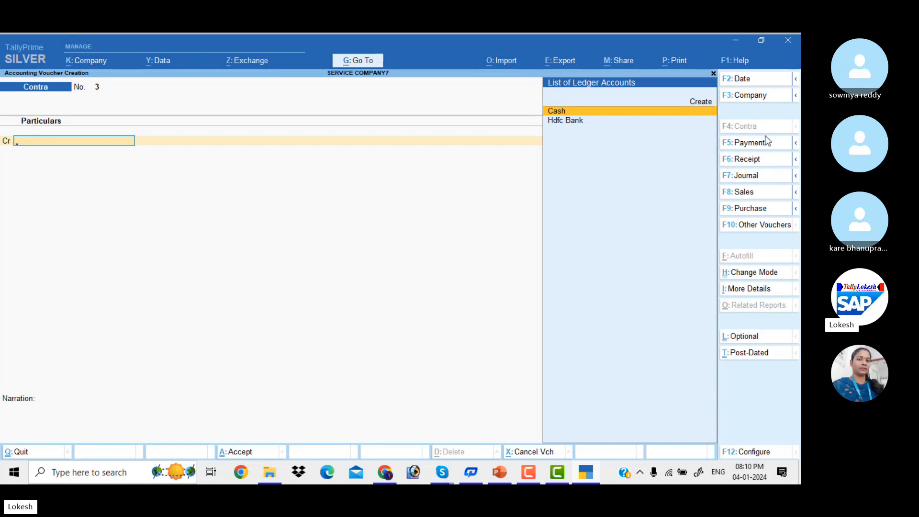
# Start a journal voucher and debit the Stationery ledger with 6000.
pyautogui.click(768, 179)
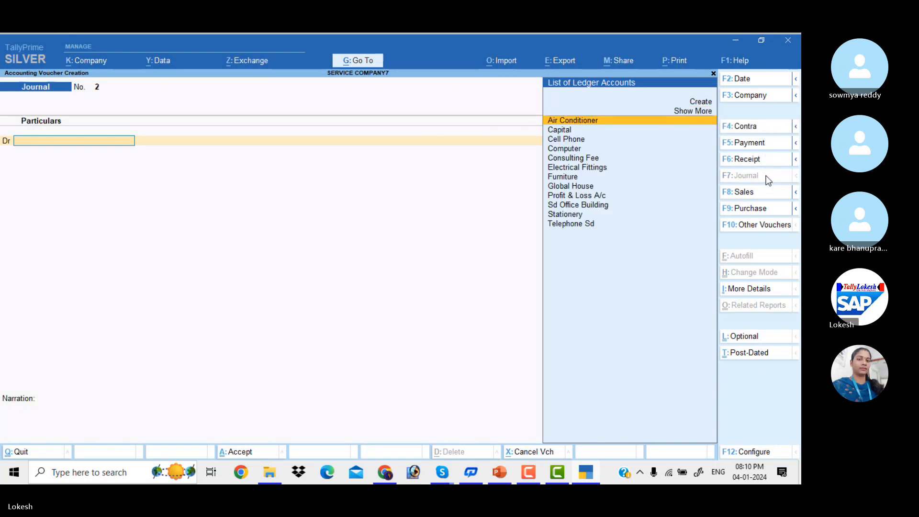
pyautogui.write('st')
pyautogui.press('Return')
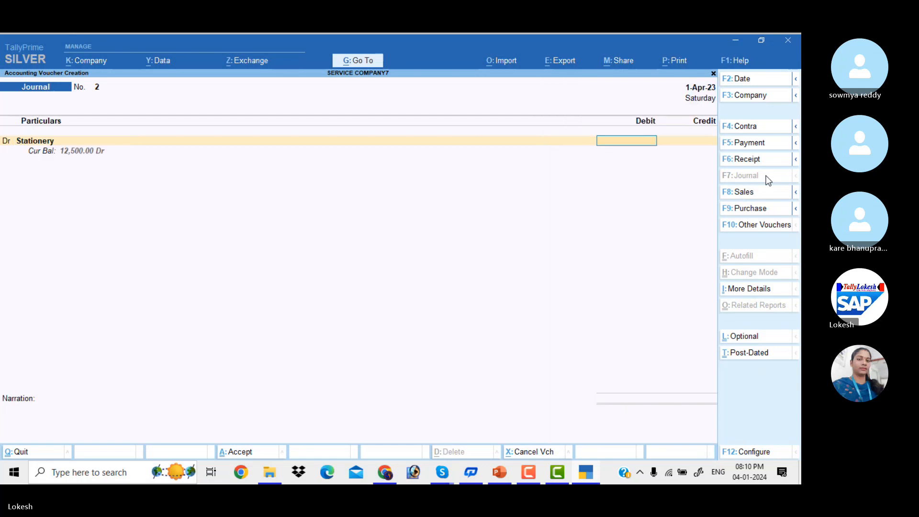
pyautogui.write('6000')
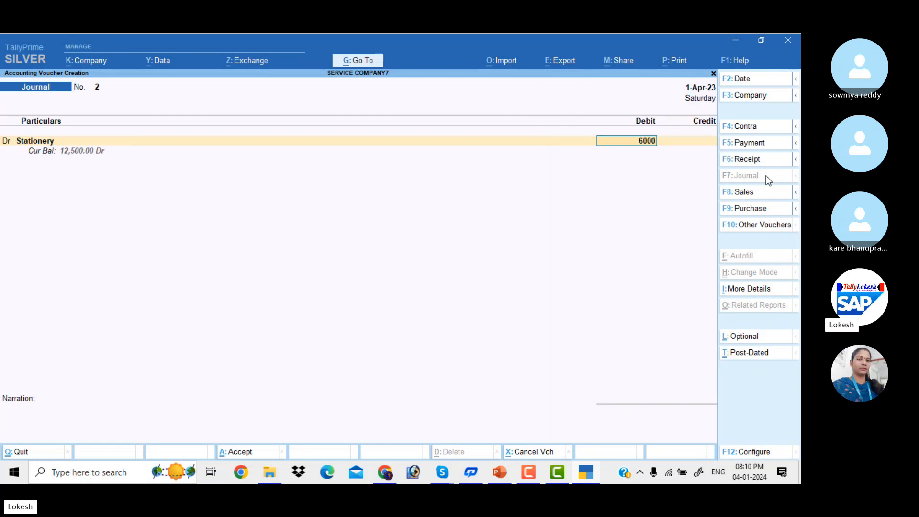
pyautogui.press('Return')
# Create a ledger named Ink & Publishers under Sundry Creditors for the journal's credit line.
pyautogui.hotkey('alt', 'c')
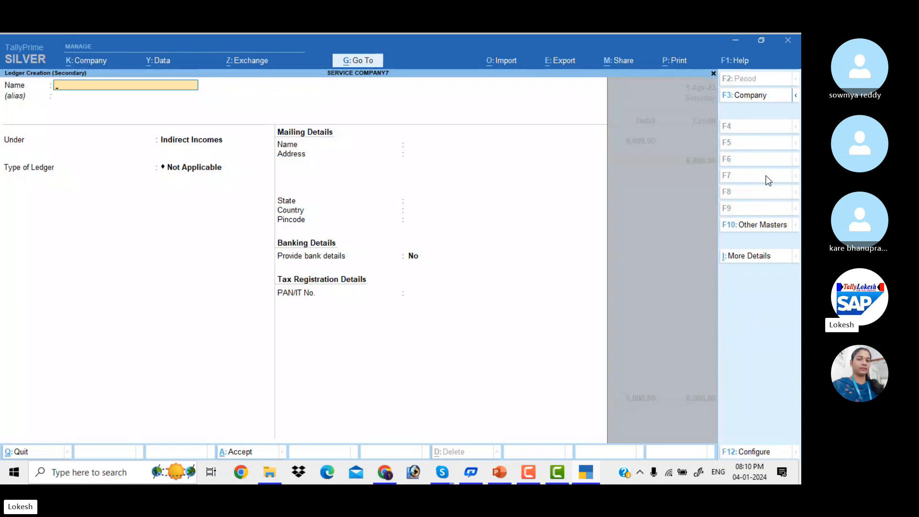
pyautogui.write('Ink &')
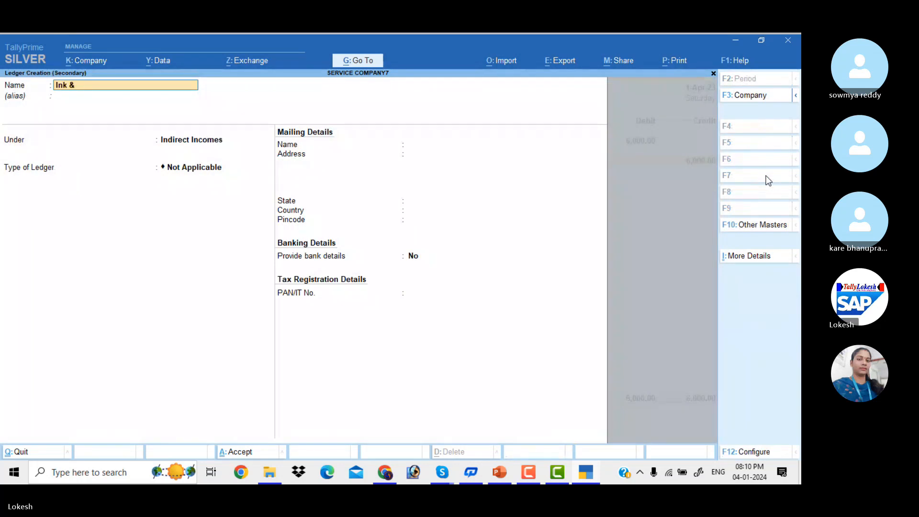
pyautogui.write(' Pub')
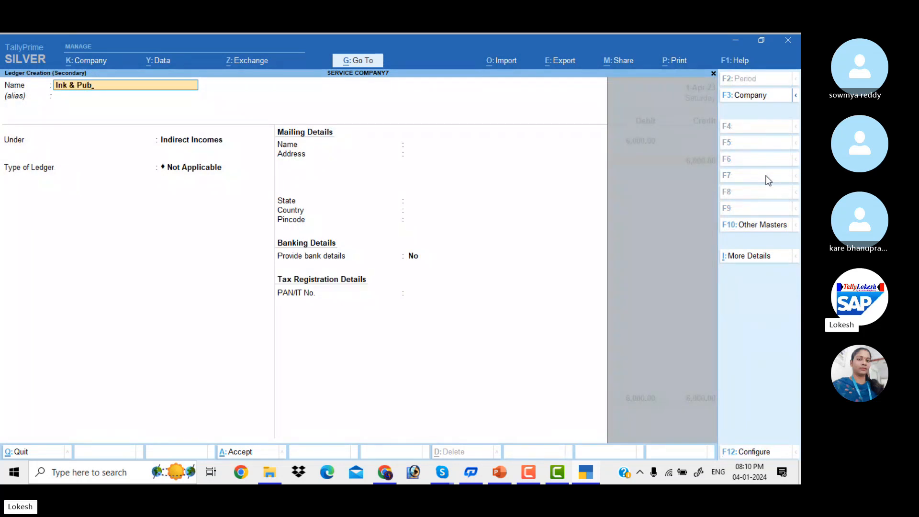
pyautogui.write('lishers')
pyautogui.press('Return')
pyautogui.write('Sun')
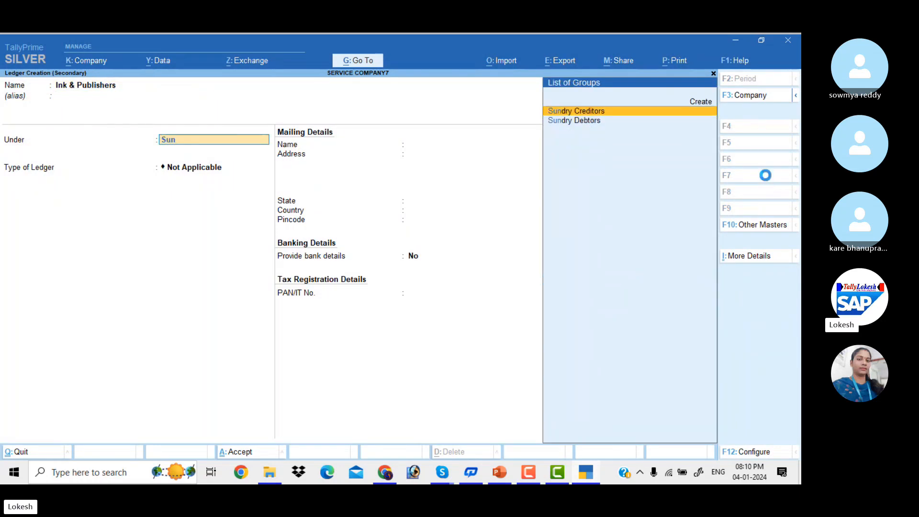
pyautogui.press('Return')
pyautogui.hotkey('ctrl', 'a')
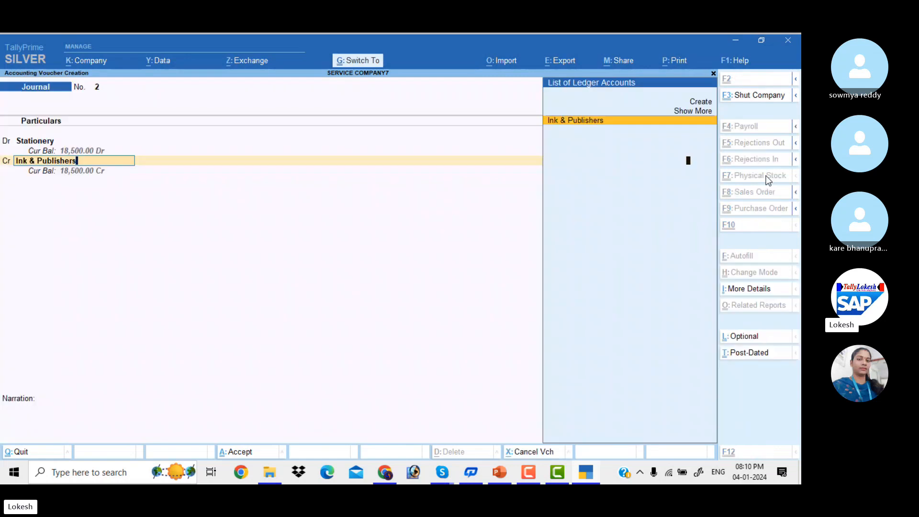
# Credit Ink & Publishers with 6,000 and save the journal voucher without a narration.
pyautogui.press('Return')
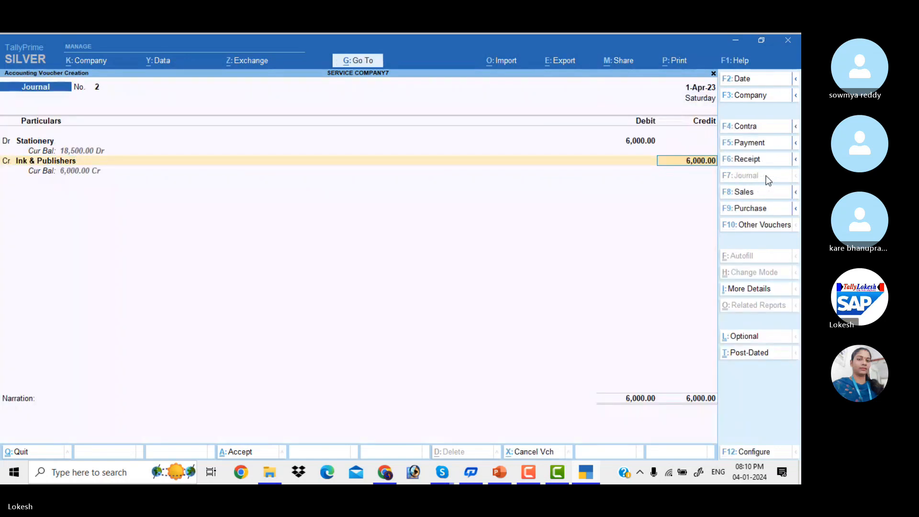
pyautogui.press('Return')
pyautogui.press('Return')
pyautogui.press('Return')
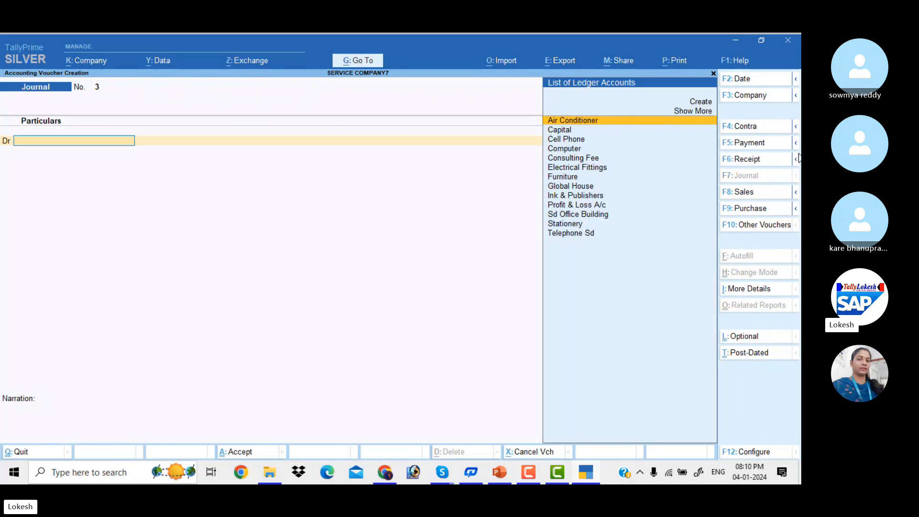
# Start a payment voucher, create a ledger named Drawings under Capital Account, and debit it with 7,500.
pyautogui.click(774, 142)
pyautogui.hotkey('alt', 'c')
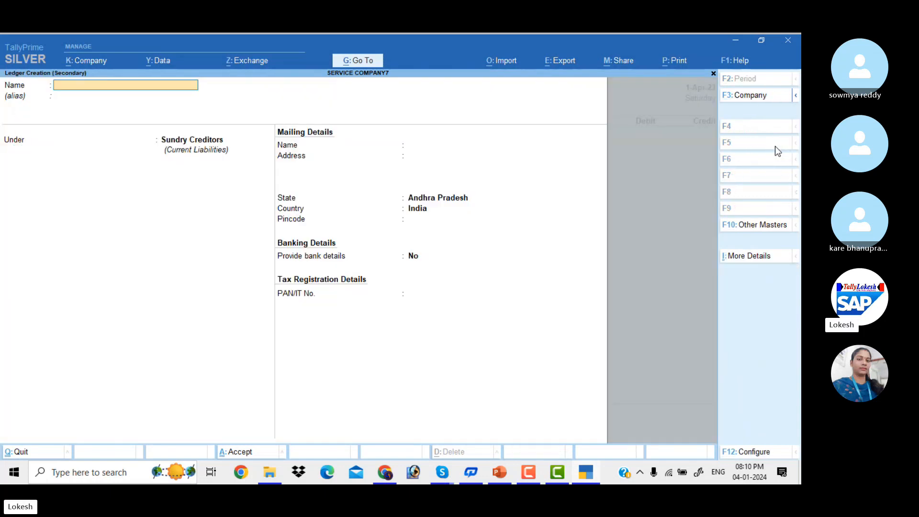
pyautogui.write('Drawings')
pyautogui.press('Return')
pyautogui.press('Return')
pyautogui.write('ca')
pyautogui.press('Down')
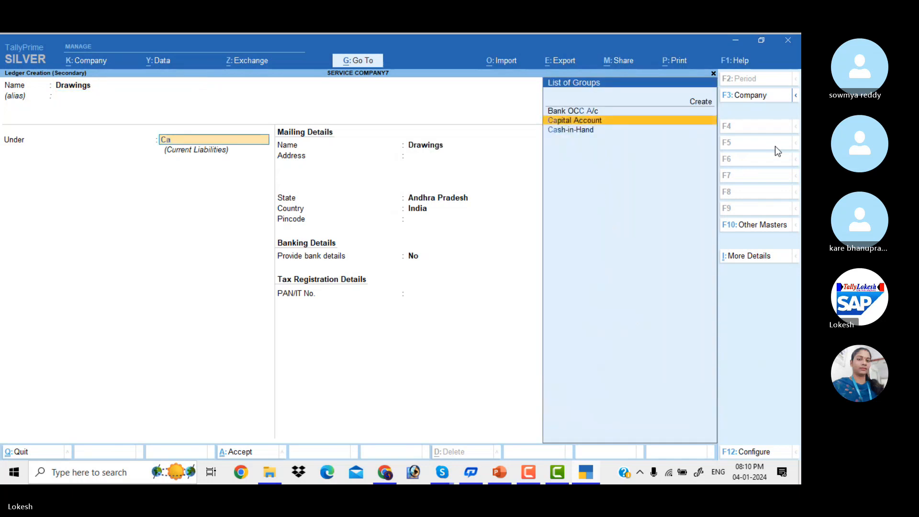
pyautogui.press('Return')
pyautogui.hotkey('ctrl', 'a')
pyautogui.press('Return')
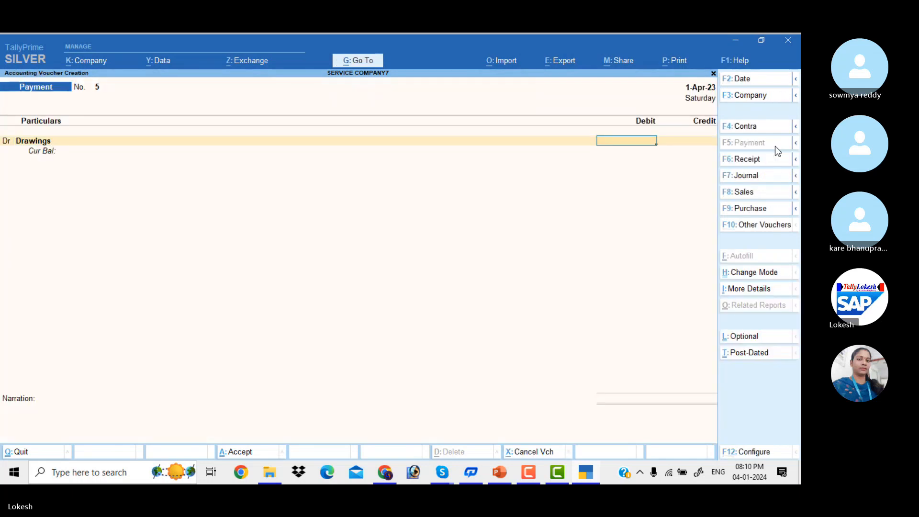
pyautogui.write('7,500')
pyautogui.press('Return')
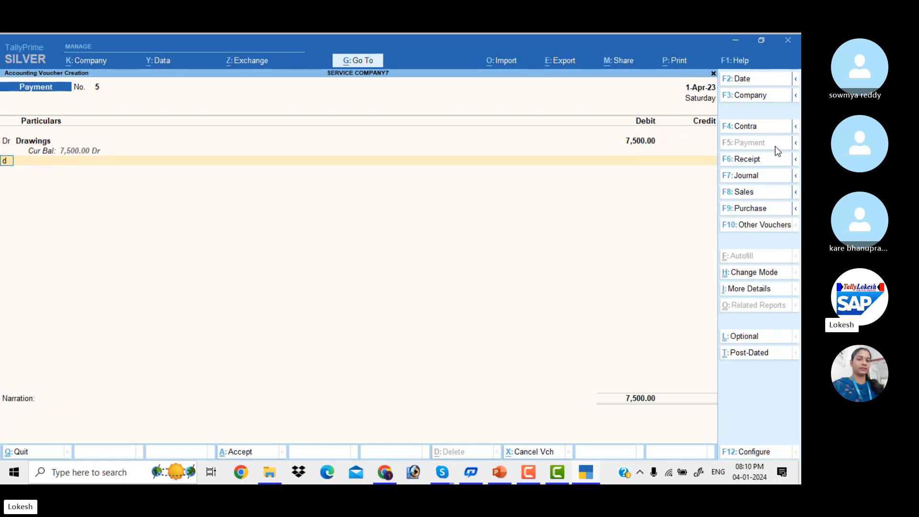
# Add a second debit line to the payment and create a ledger named Office Exp under Indirect Expenses for it.
pyautogui.press('Return')
pyautogui.hotkey('alt', 'c')
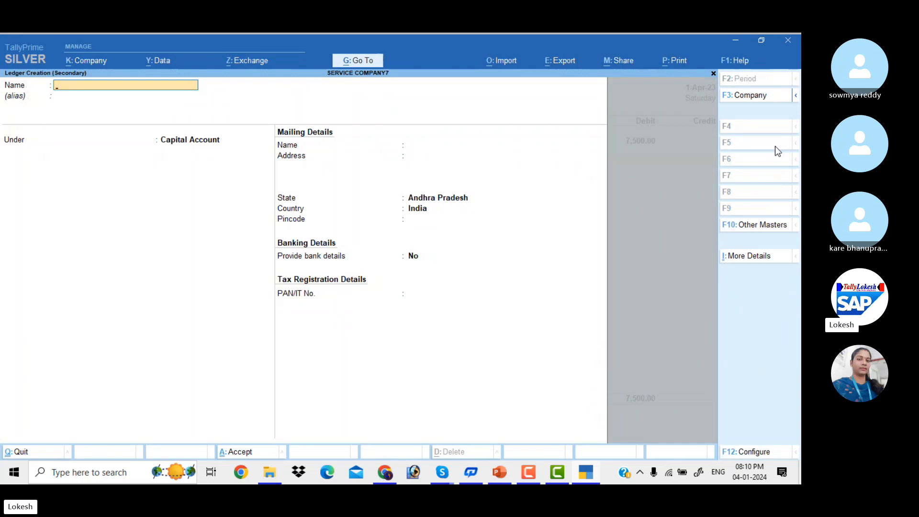
pyautogui.write('Office Exp')
pyautogui.press('Return')
pyautogui.press('Return')
pyautogui.write('Ind')
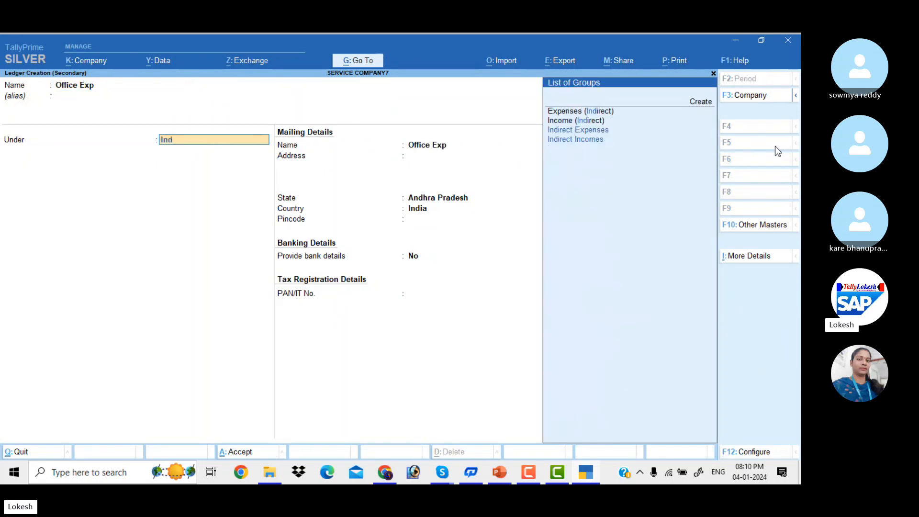
pyautogui.press('Return')
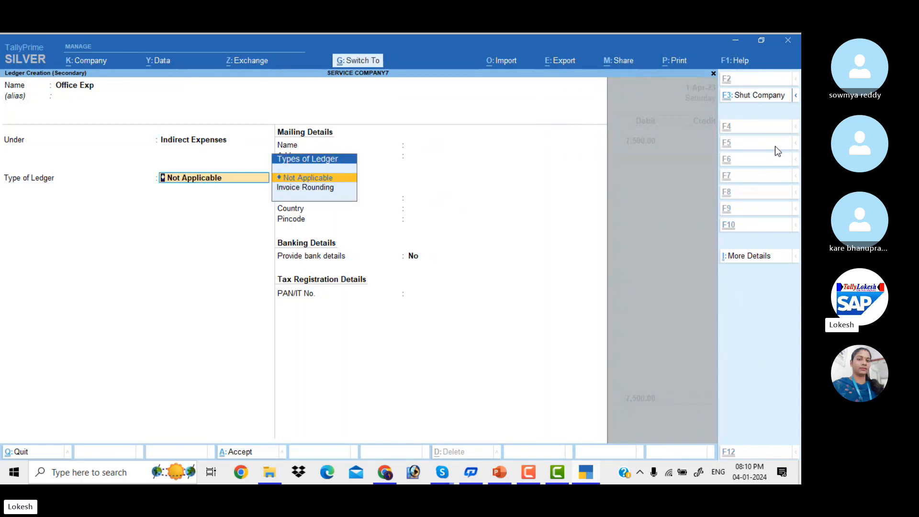
pyautogui.hotkey('ctrl', 'a')
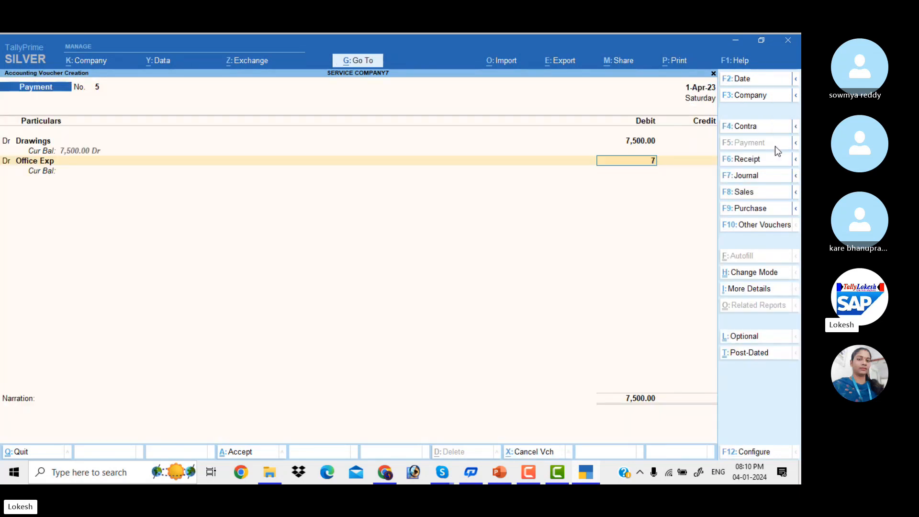
# Debit Office Exp with 750, credit Cash with 8,250, and save the payment voucher.
pyautogui.write('750')
pyautogui.press('Return')
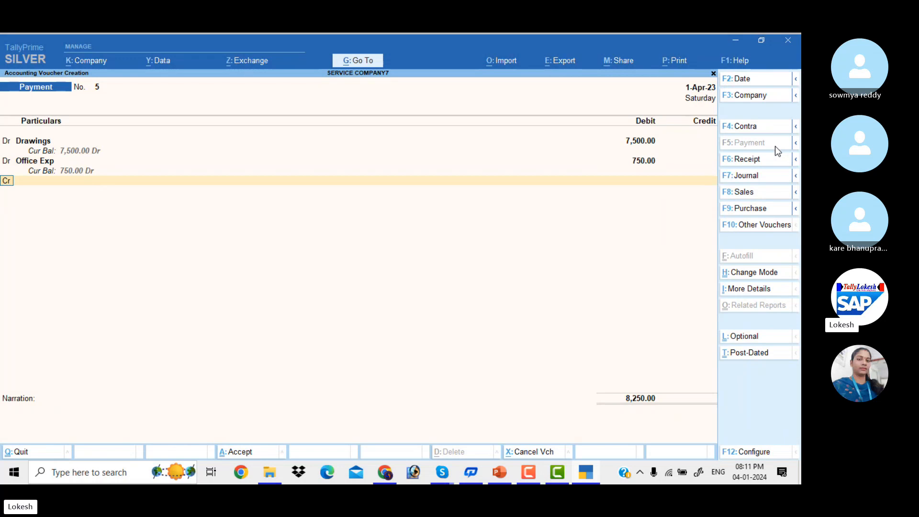
pyautogui.press('Return')
pyautogui.press('Return')
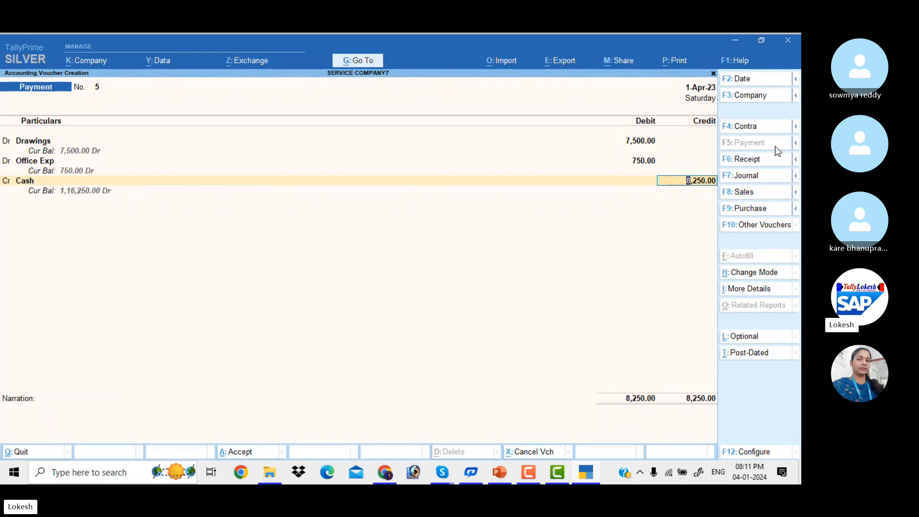
pyautogui.press('Return')
pyautogui.press('Return')
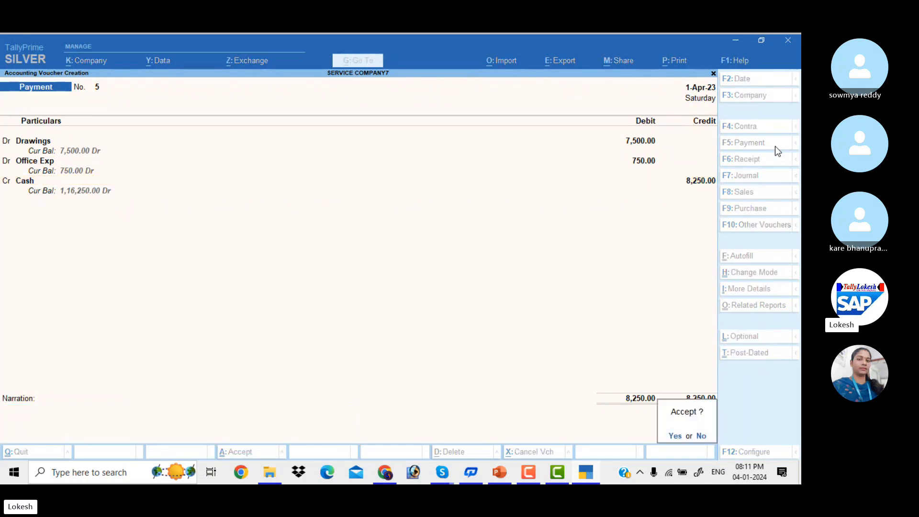
pyautogui.press('Return')
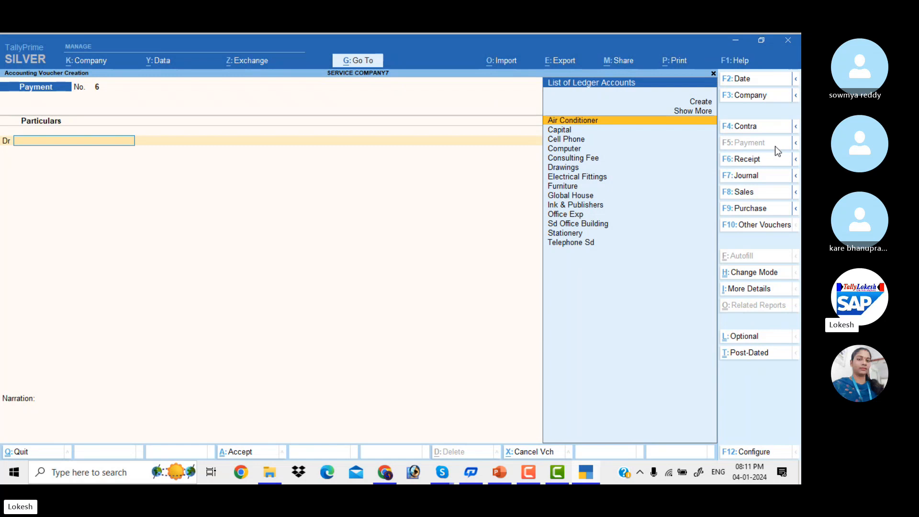
# Leave voucher entry and review the recorded vouchers in the Day Book.
pyautogui.press('Escape')
pyautogui.press('y')
pyautogui.press('Down')
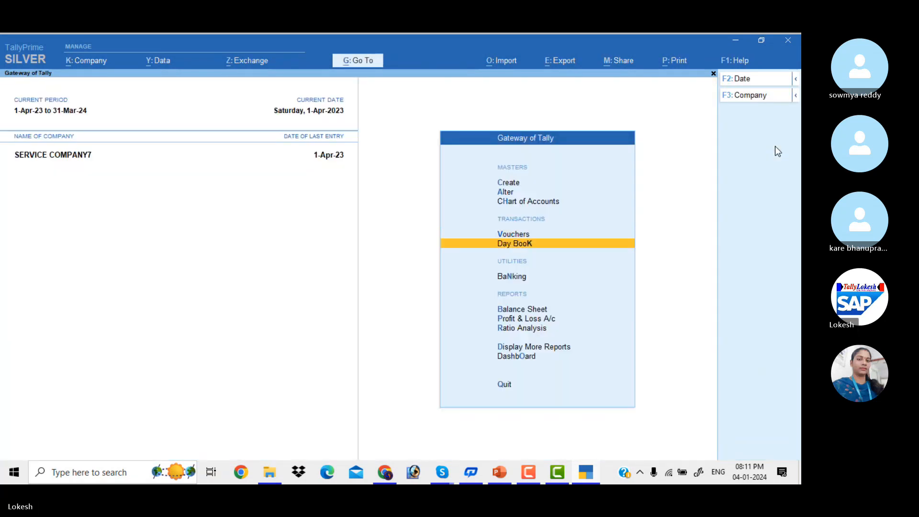
pyautogui.press('Return')
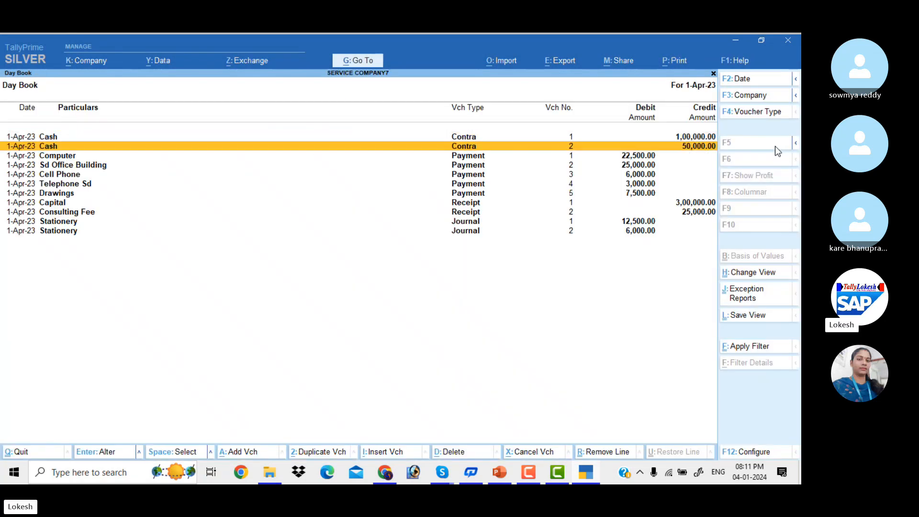
pyautogui.press('Down')
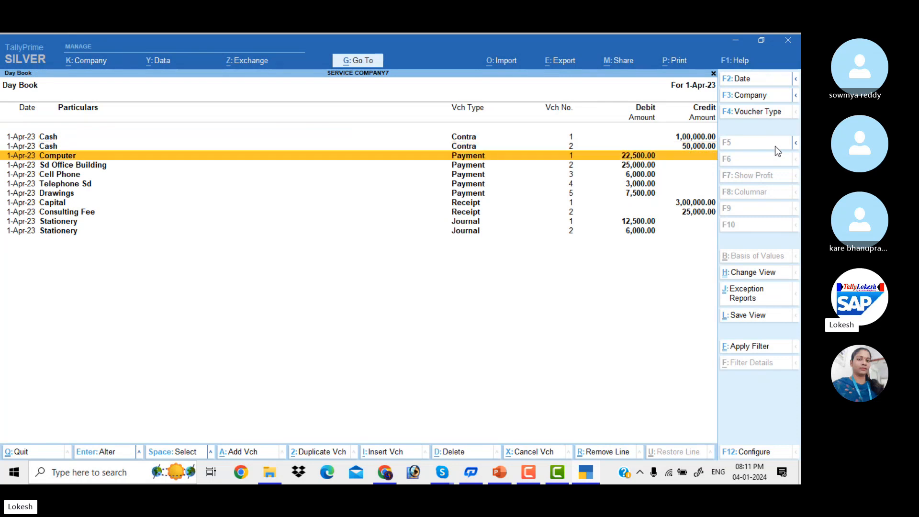
pyautogui.press('Escape')
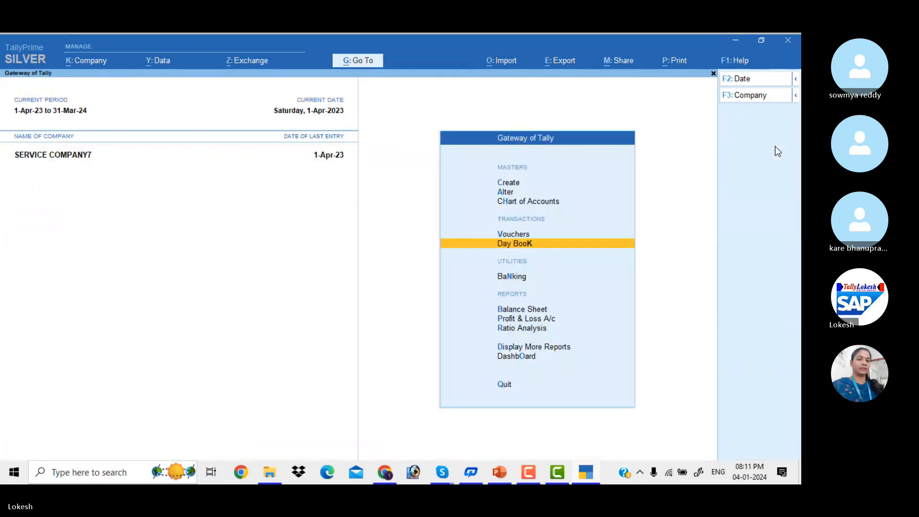
# Open the Profit & Loss A/c report and expand it to the detailed ledger-wise view.
pyautogui.press('Down')
pyautogui.press('Down')
pyautogui.press('Down')
pyautogui.press('Down')
pyautogui.press('Down')
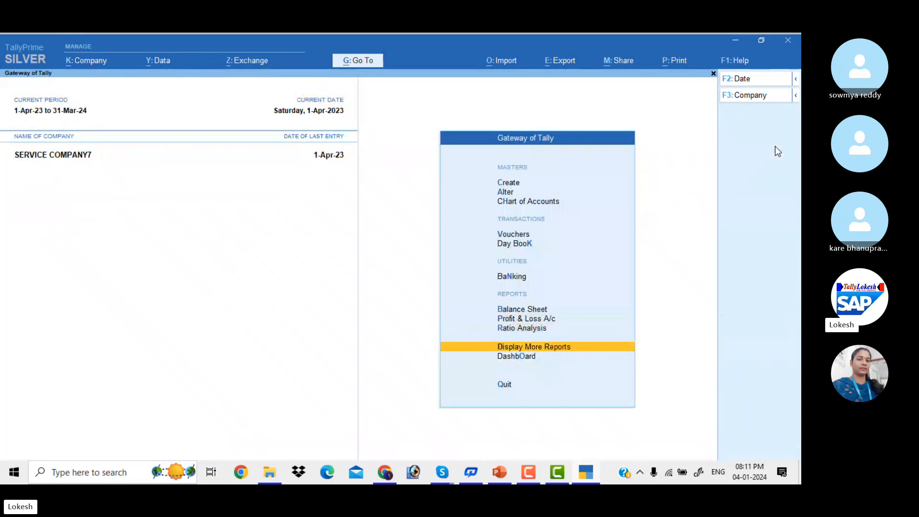
pyautogui.press('Up')
pyautogui.press('Up')
pyautogui.press('Return')
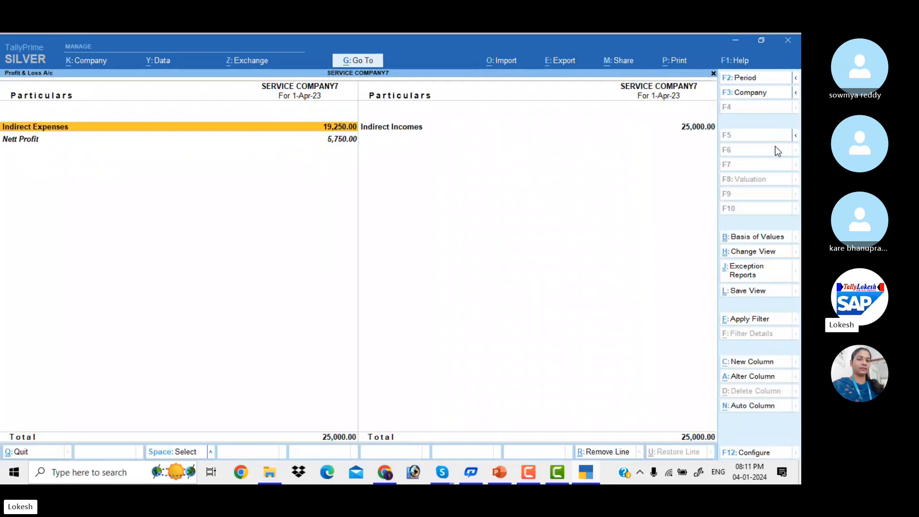
pyautogui.hotkey('alt', 'F5')
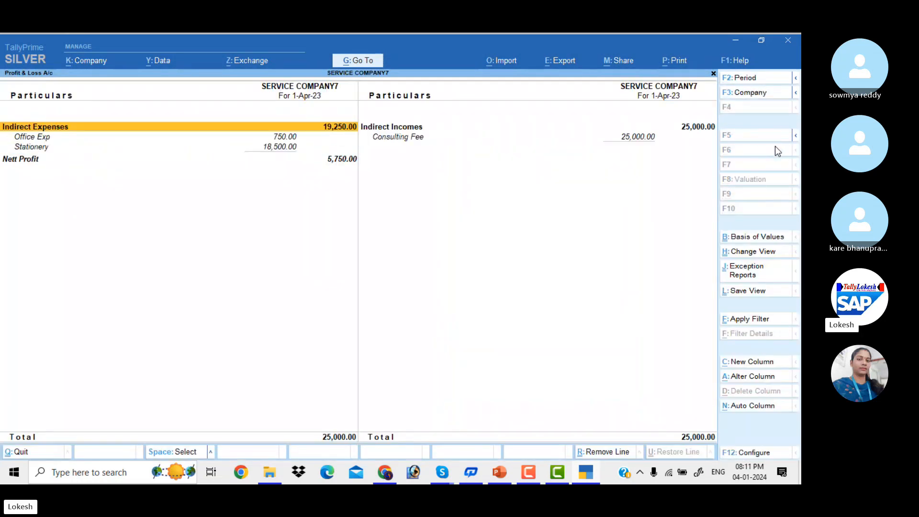
# Examine the expense and income ledgers and the Nett Profit line in the Profit & Loss A/c.
pyautogui.press('Right')
pyautogui.press('Down')
pyautogui.press('Left')
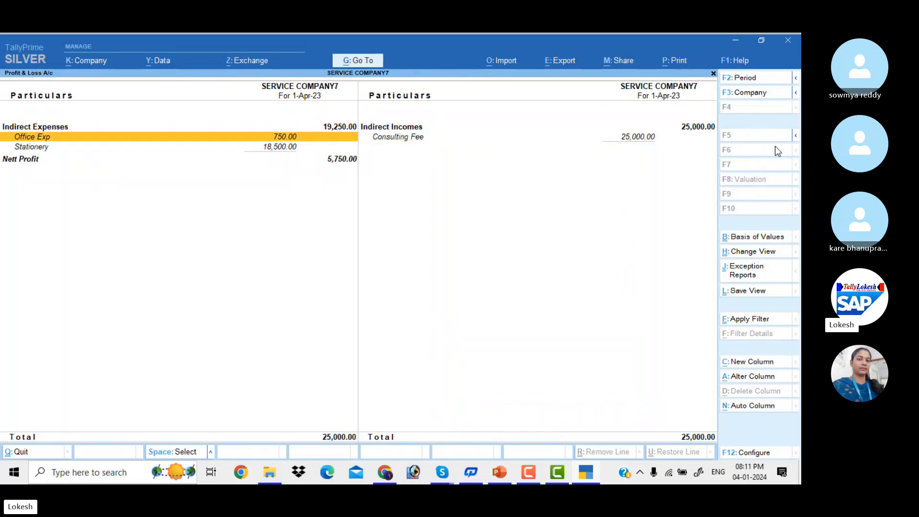
pyautogui.press('Up')
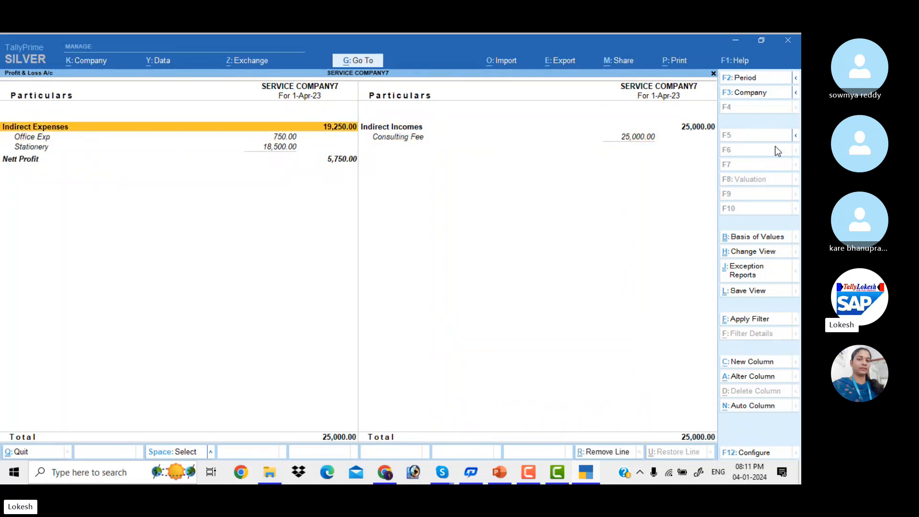
pyautogui.press('Down')
pyautogui.press('Down')
pyautogui.press('Down')
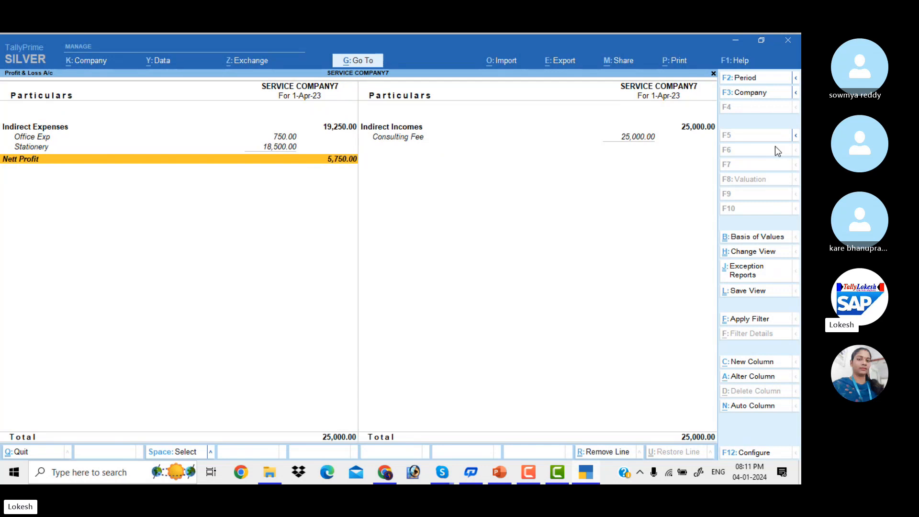
# Leave the Profit & Loss A/c report and open the company's Dashboard.
pyautogui.press('Escape')
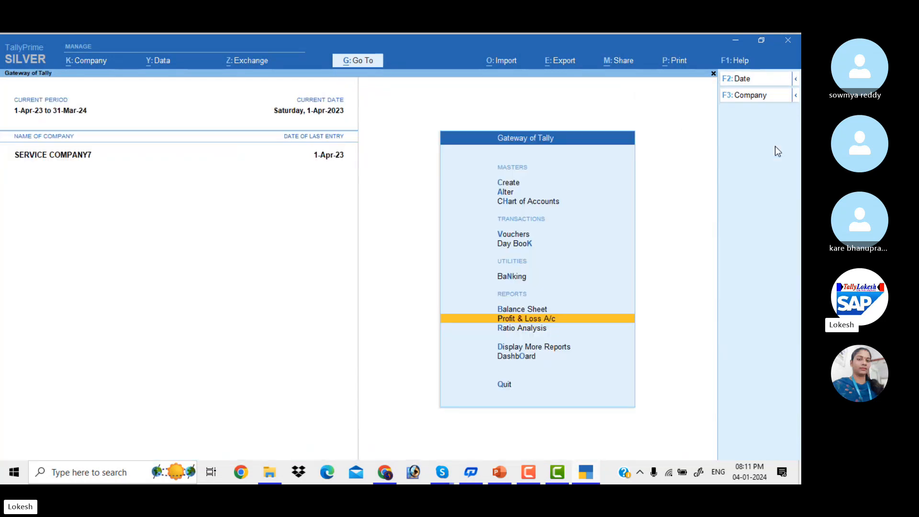
pyautogui.press('Down')
pyautogui.press('Down')
pyautogui.press('Down')
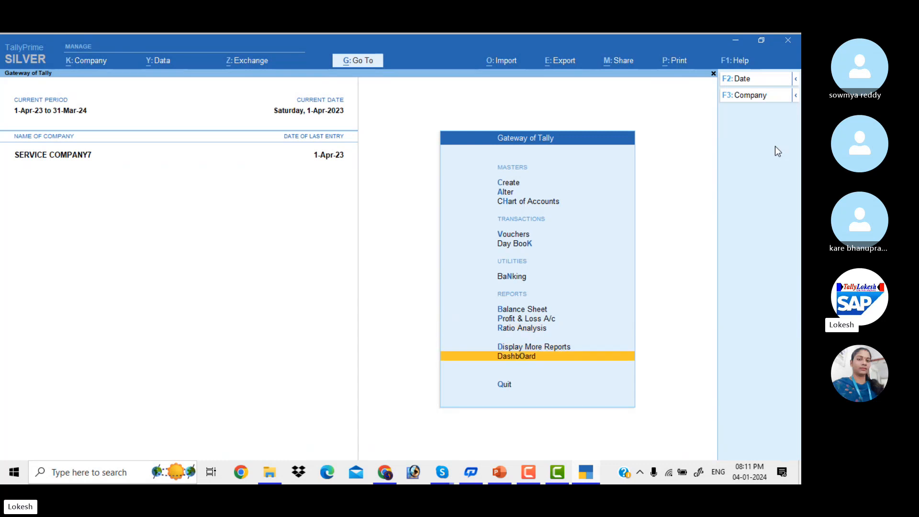
pyautogui.press('Return')
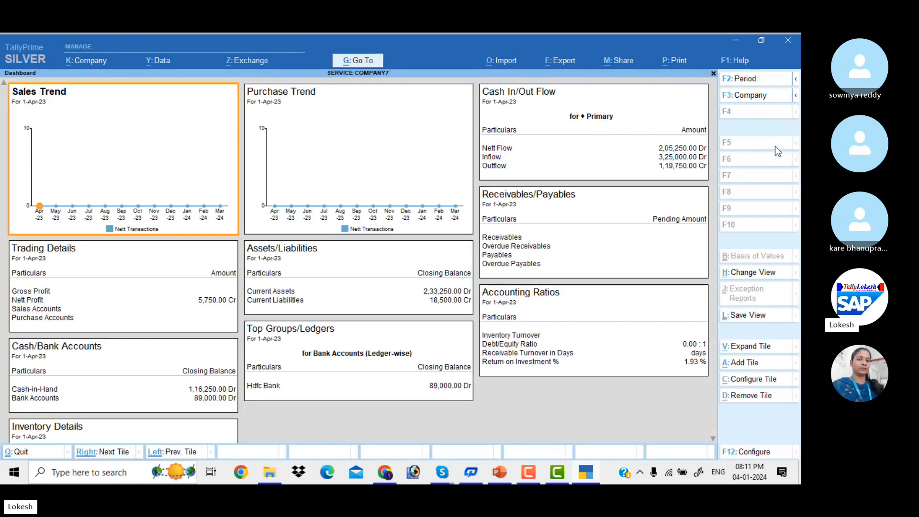
# Examine the Dashboard's Trading Details, Cash/Bank Accounts, Top Groups/Ledgers and Assets/Liabilities tiles.
pyautogui.press('Down')
pyautogui.press('Down')
pyautogui.click(714, 438)
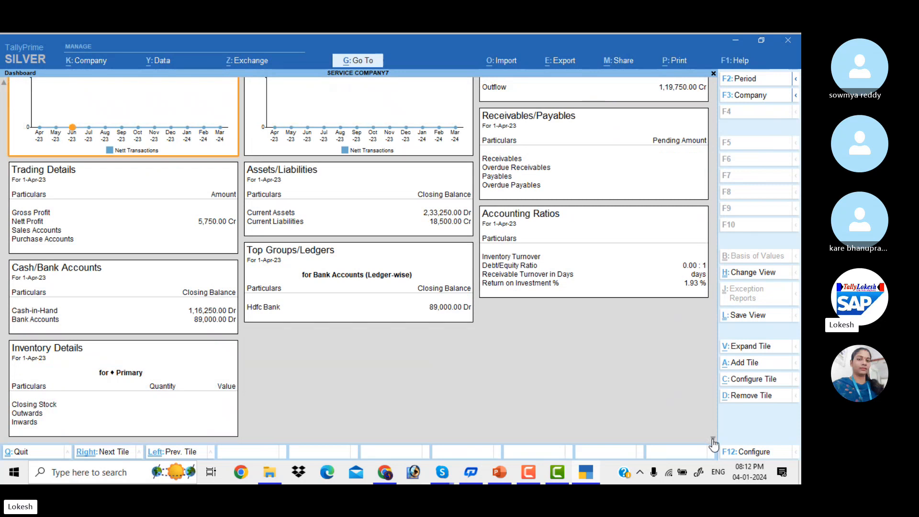
pyautogui.click(210, 225)
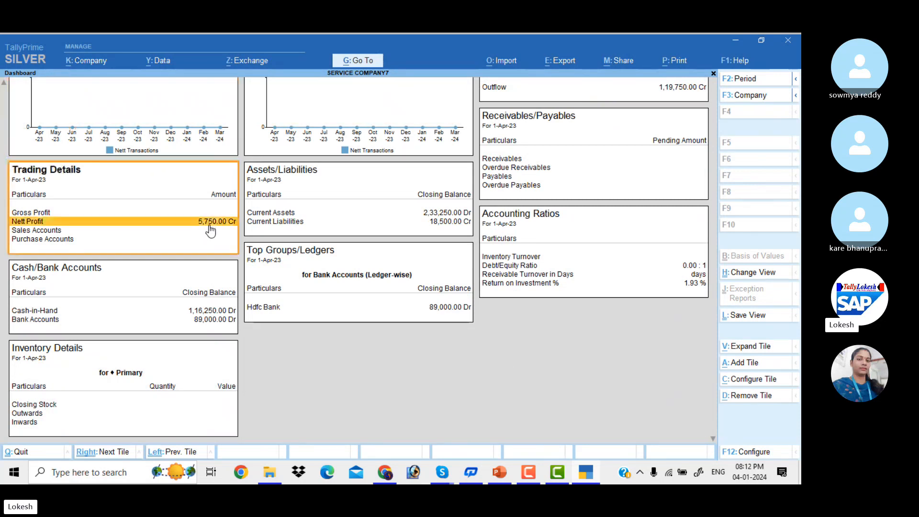
pyautogui.click(220, 316)
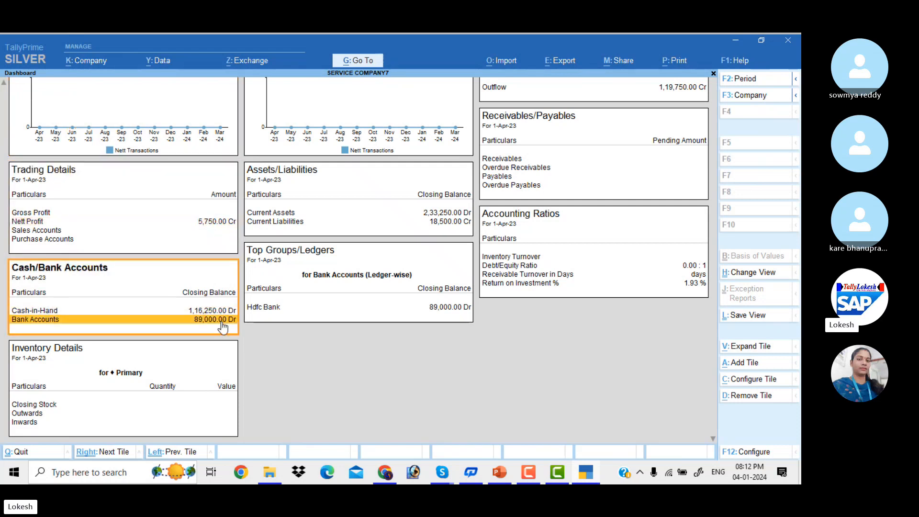
pyautogui.click(403, 316)
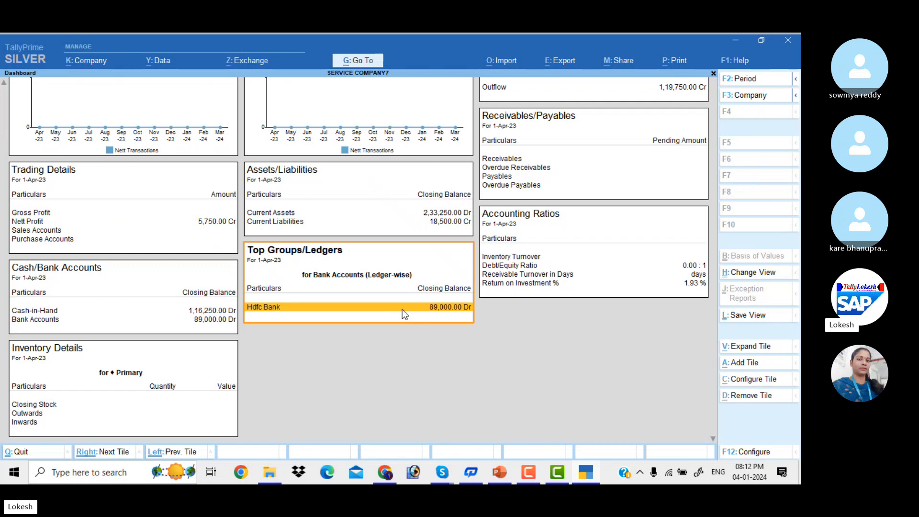
pyautogui.click(441, 214)
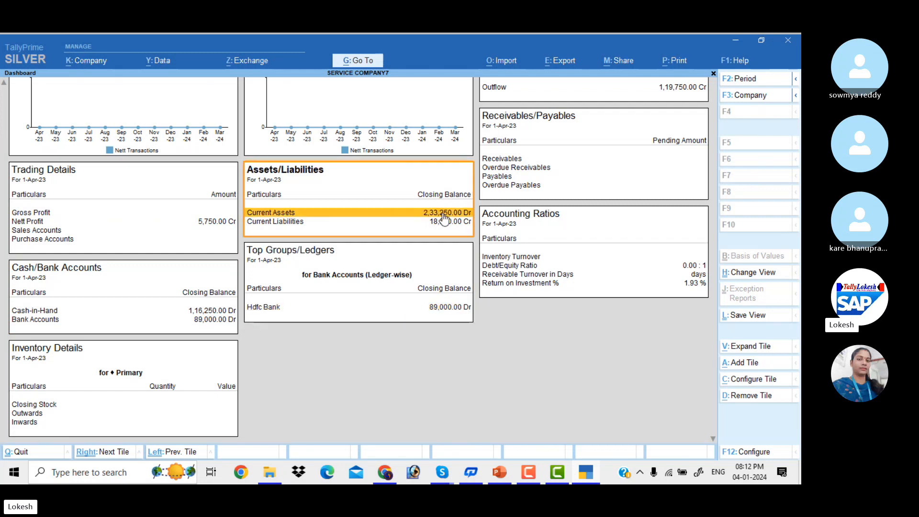
pyautogui.click(449, 222)
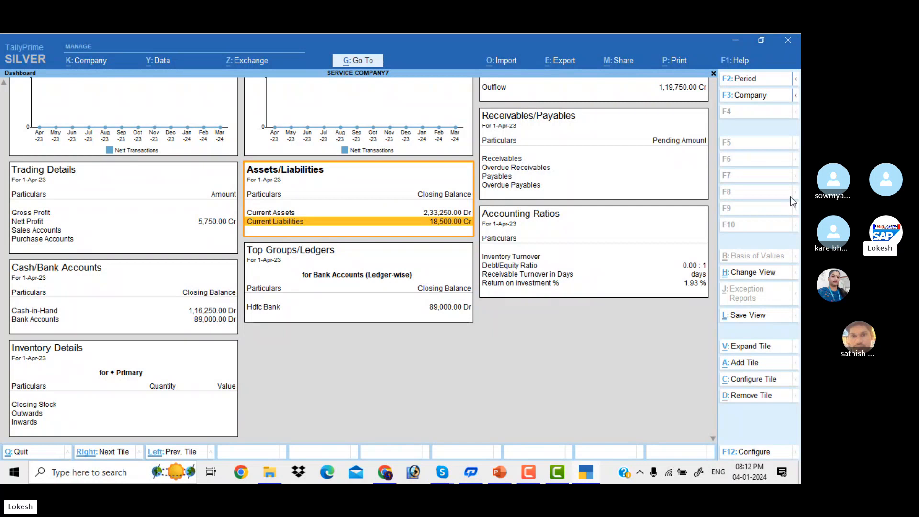
# Leave the Dashboard and open the Account Books among the additional reports.
pyautogui.press('Escape')
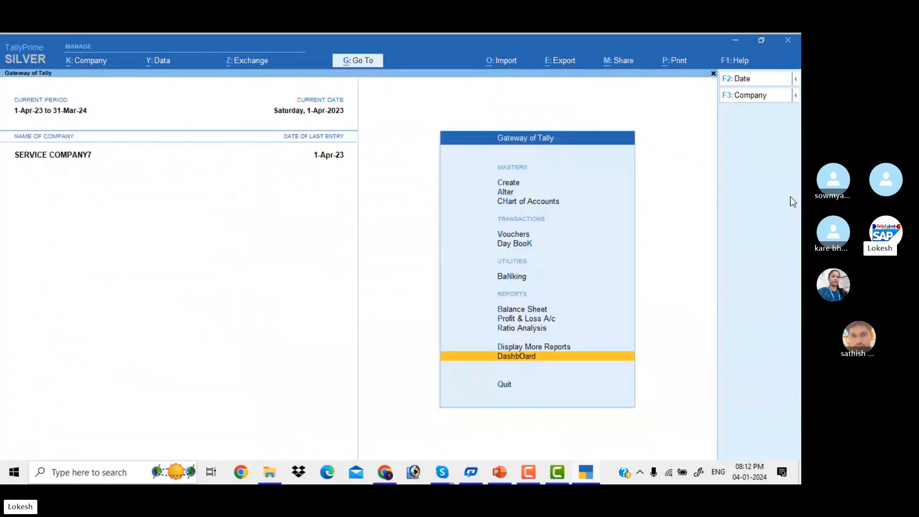
pyautogui.press('Up')
pyautogui.press('Return')
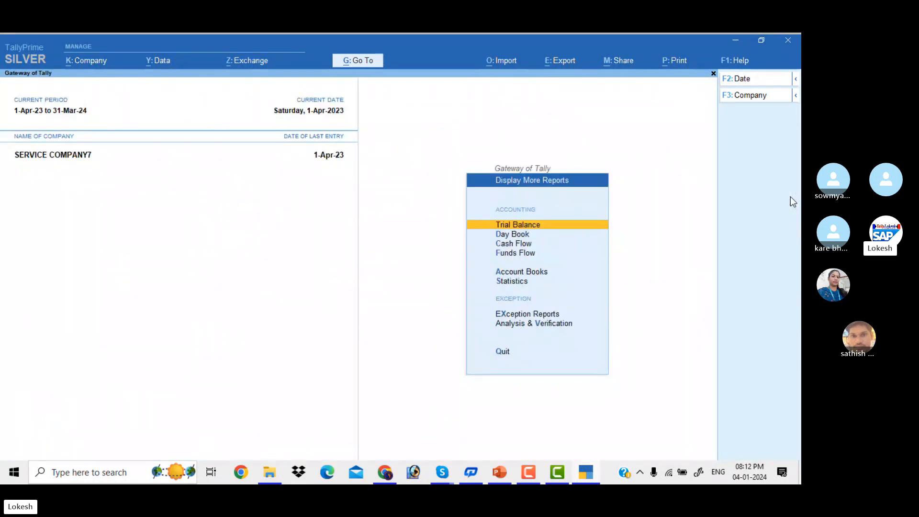
pyautogui.press('Down')
pyautogui.press('Down')
pyautogui.press('Down')
pyautogui.press('Down')
pyautogui.press('Return')
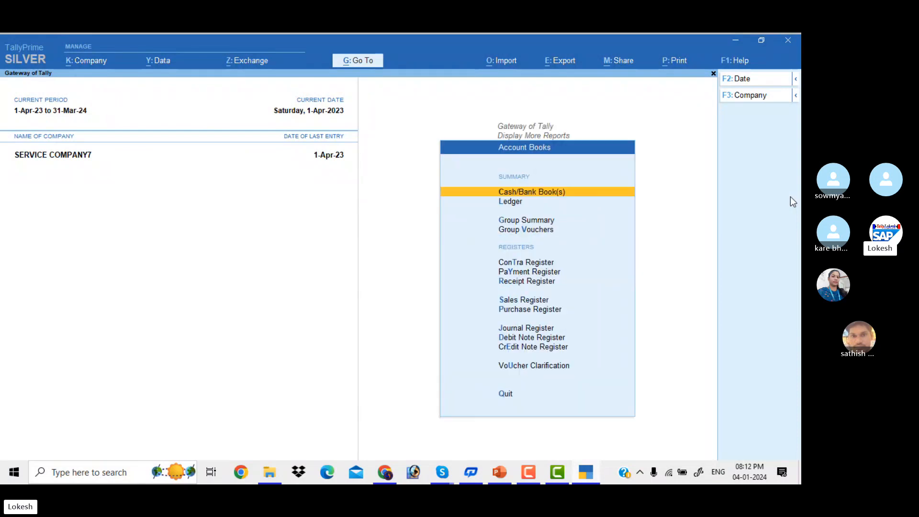
# Open the Contra Register and list the contra vouchers for April.
pyautogui.press('Down')
pyautogui.press('Down')
pyautogui.press('Down')
pyautogui.press('Down')
pyautogui.press('Down')
pyautogui.press('Up')
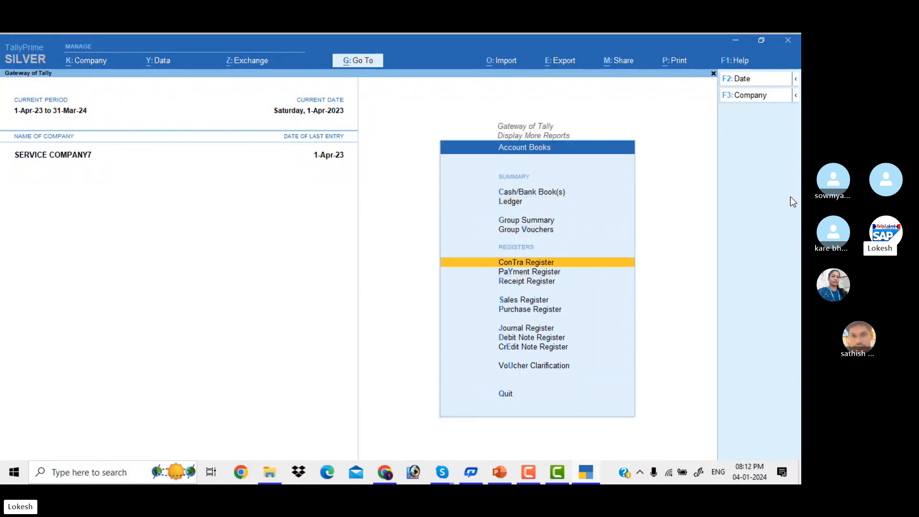
pyautogui.press('Return')
pyautogui.press('Return')
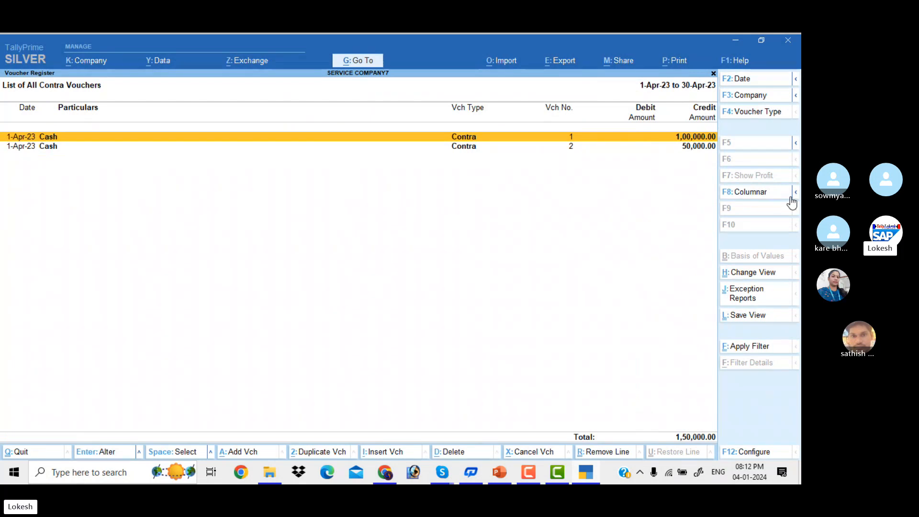
# Leave the Contra Register and view April's payment vouchers in the Payment Register.
pyautogui.press('Escape')
pyautogui.press('Escape')
pyautogui.press('Down')
pyautogui.press('Return')
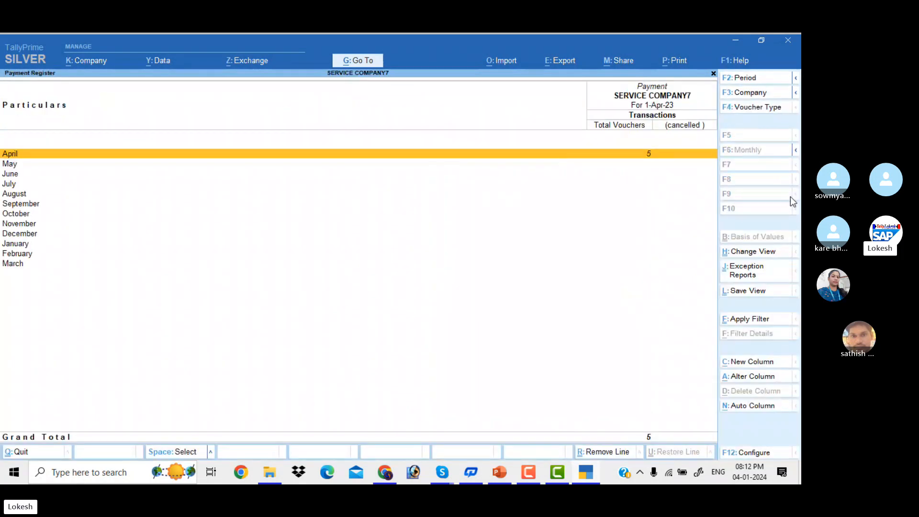
pyautogui.press('Return')
# Leave the Payment Register and list April's receipt vouchers in the Receipt Register.
pyautogui.press('Escape')
pyautogui.press('Escape')
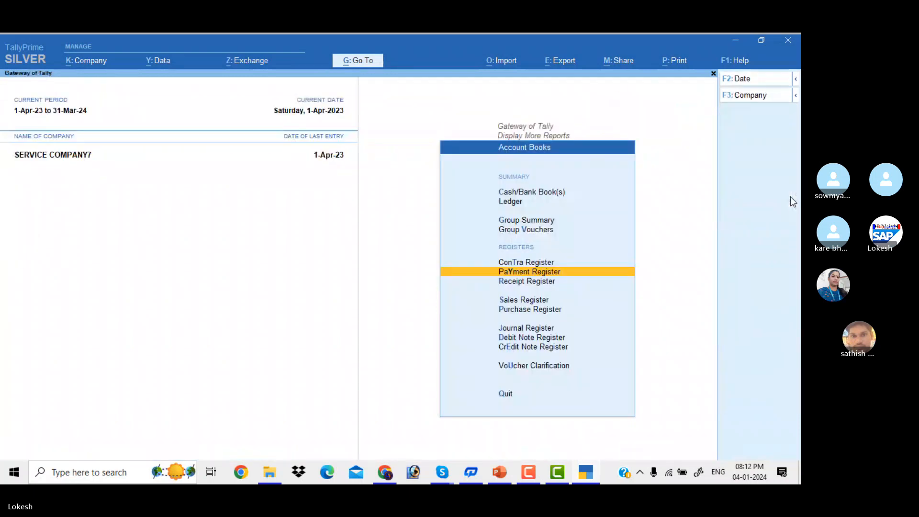
pyautogui.press('Down')
pyautogui.press('Return')
pyautogui.press('Return')
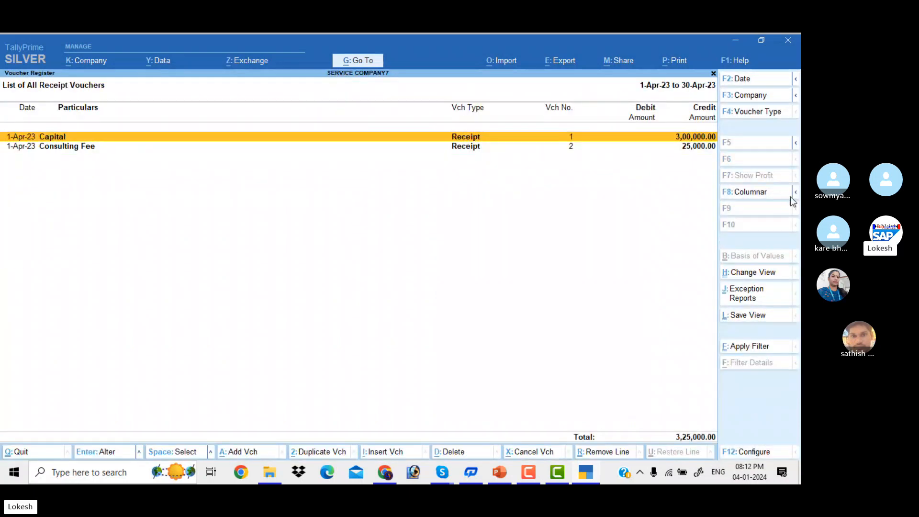
# View the Sales Register and the Purchase Register, and return to the Gateway of Tally.
pyautogui.press('Escape')
pyautogui.press('Escape')
pyautogui.press('Down')
pyautogui.press('Return')
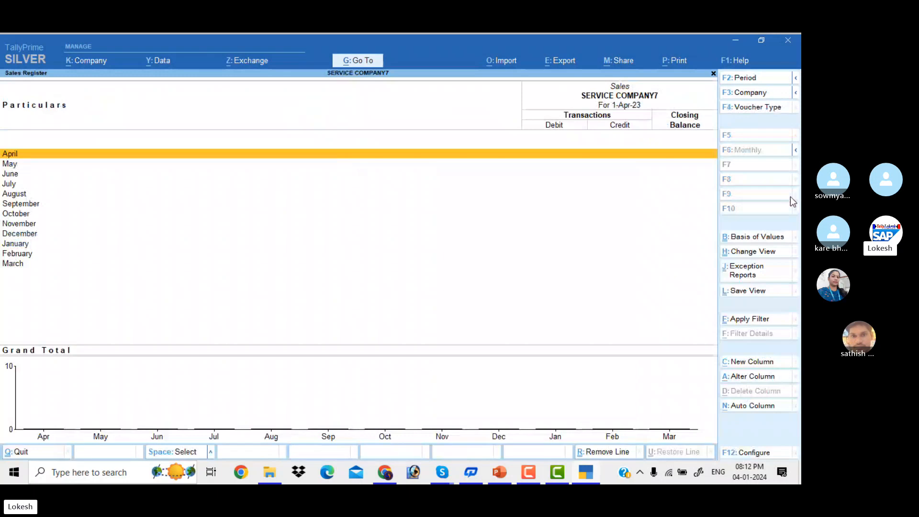
pyautogui.press('Escape')
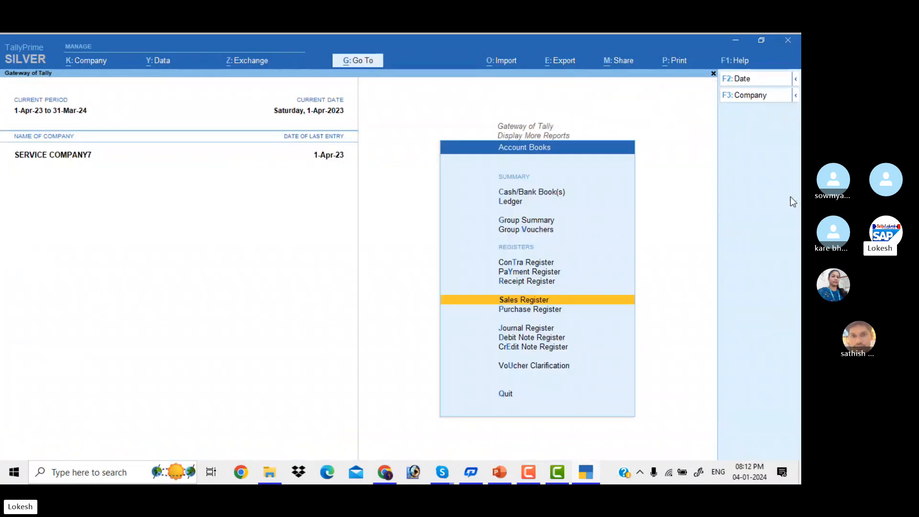
pyautogui.press('Down')
pyautogui.press('Return')
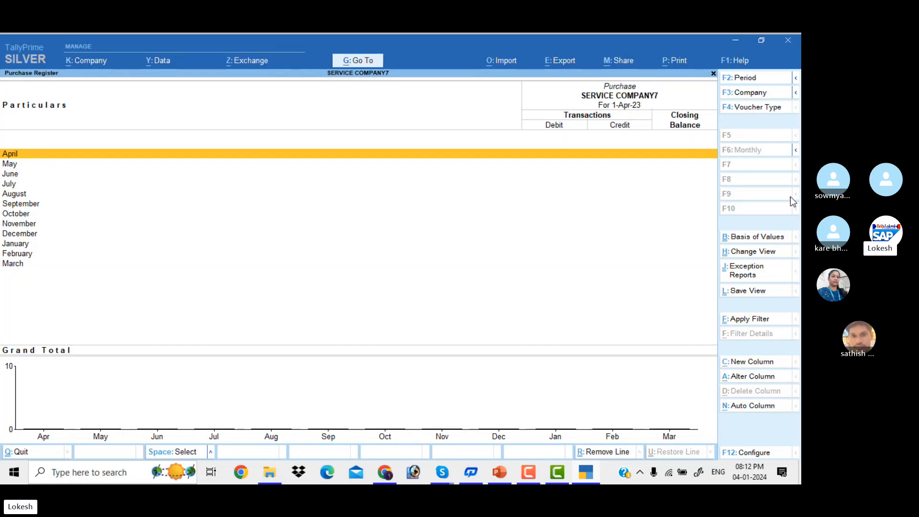
pyautogui.press('Escape')
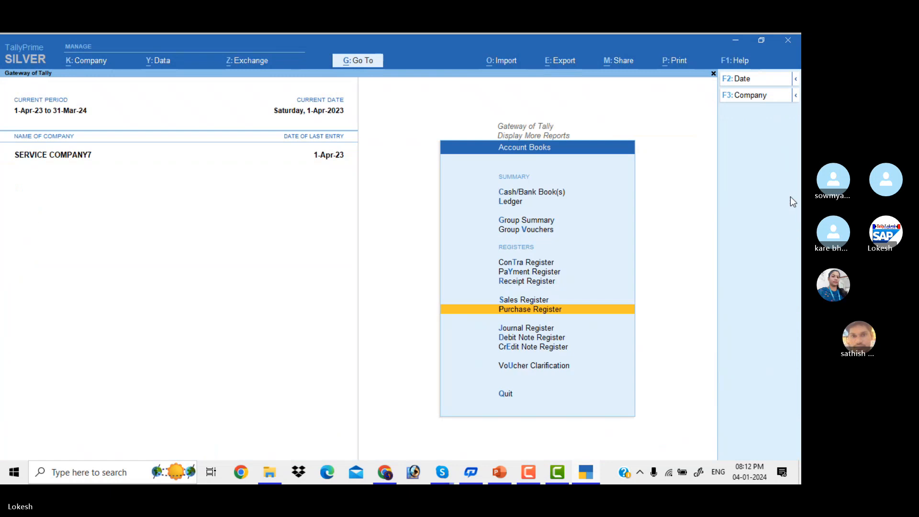
pyautogui.press('Escape')
pyautogui.press('Escape')
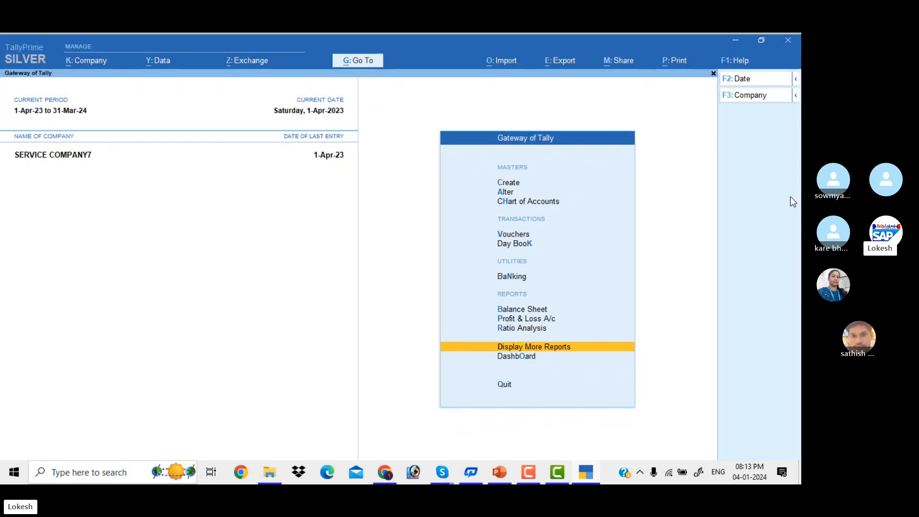
# Start a new payment voucher and set its date to 1-May-23.
pyautogui.press('Up')
pyautogui.press('Up')
pyautogui.press('Up')
pyautogui.press('Up')
pyautogui.press('Up')
pyautogui.press('Up')
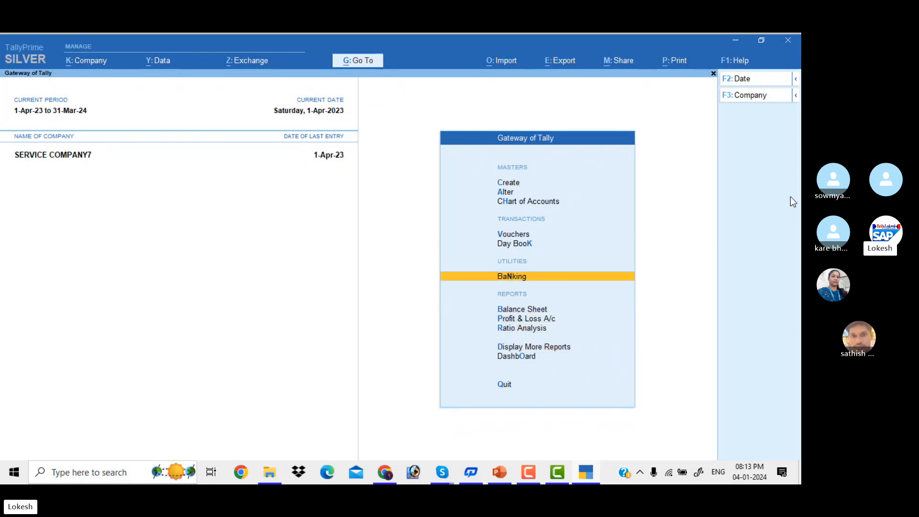
pyautogui.press('Return')
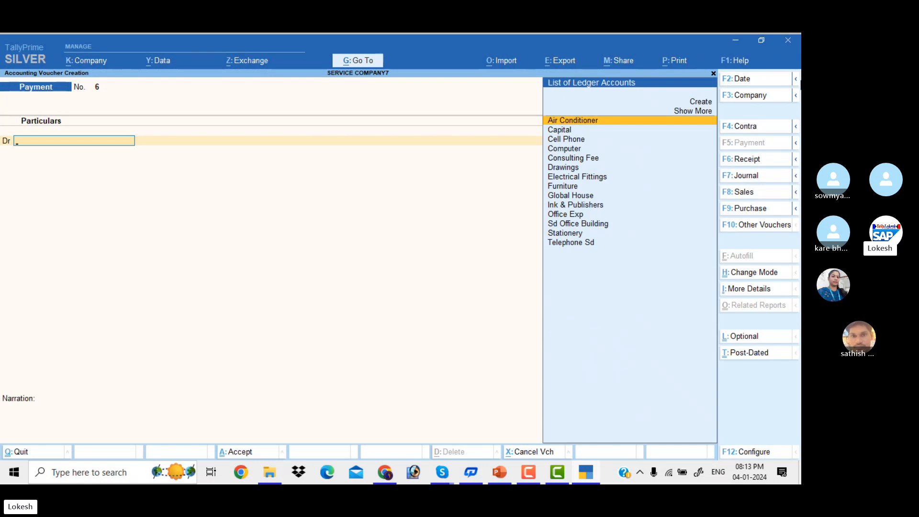
pyautogui.click(763, 85)
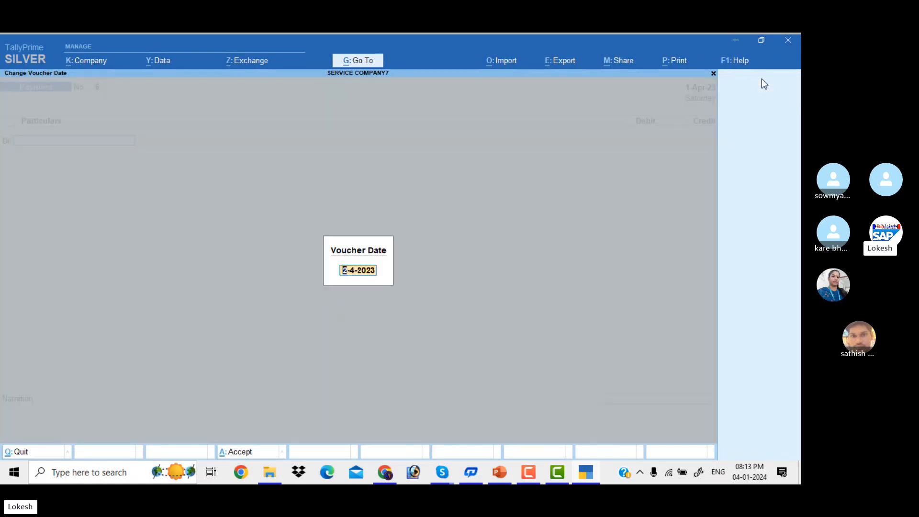
pyautogui.write('1-5')
pyautogui.press('Return')
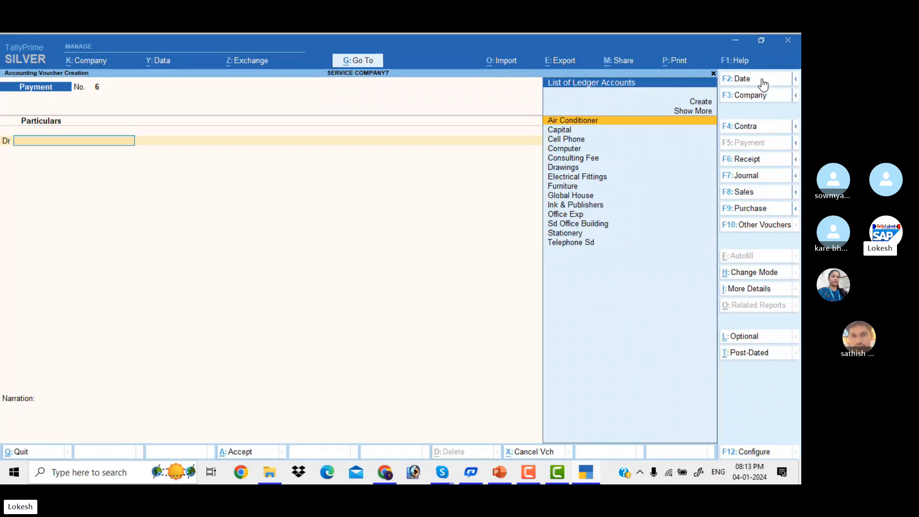
# Debit Ink & Publishers with 6,000 in the payment voucher.
pyautogui.write('in')
pyautogui.press('Return')
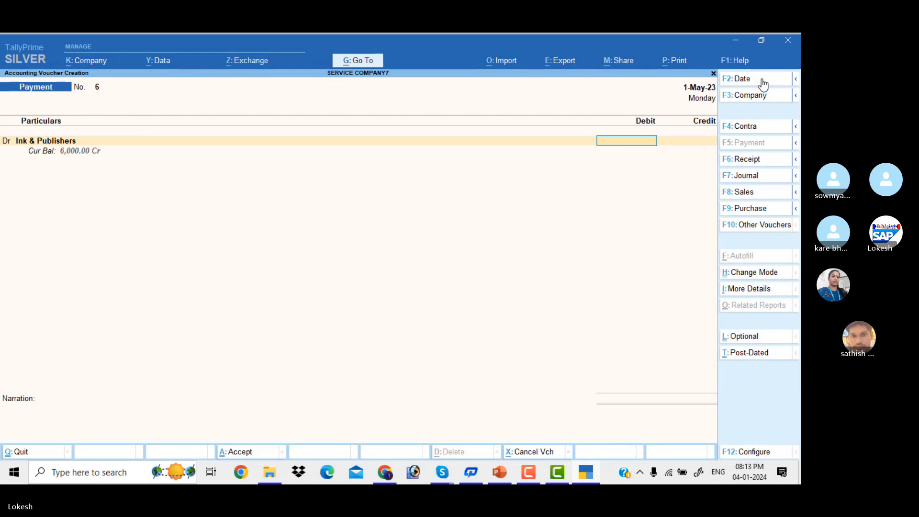
pyautogui.write('6000')
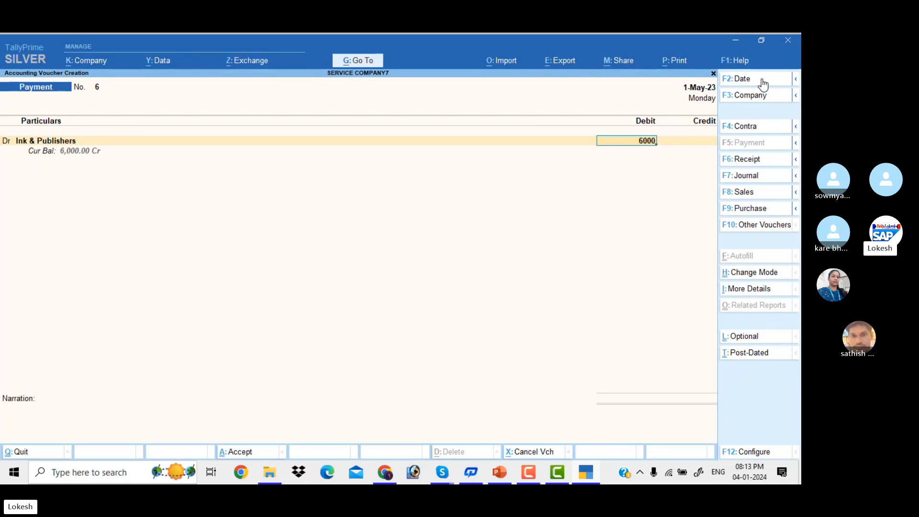
pyautogui.press('Return')
pyautogui.press('Return')
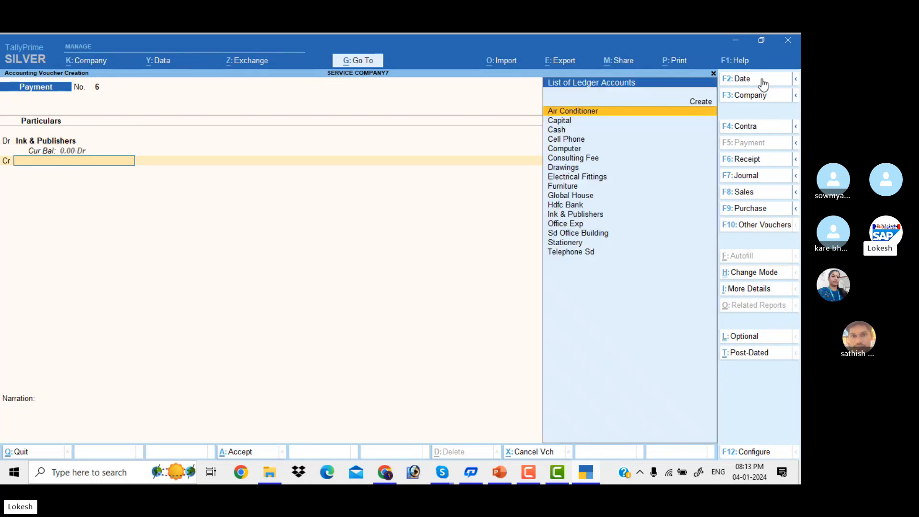
# Credit Cash with 6,000 and save the Ink & Publishers payment voucher without a narration.
pyautogui.press('Down')
pyautogui.press('Down')
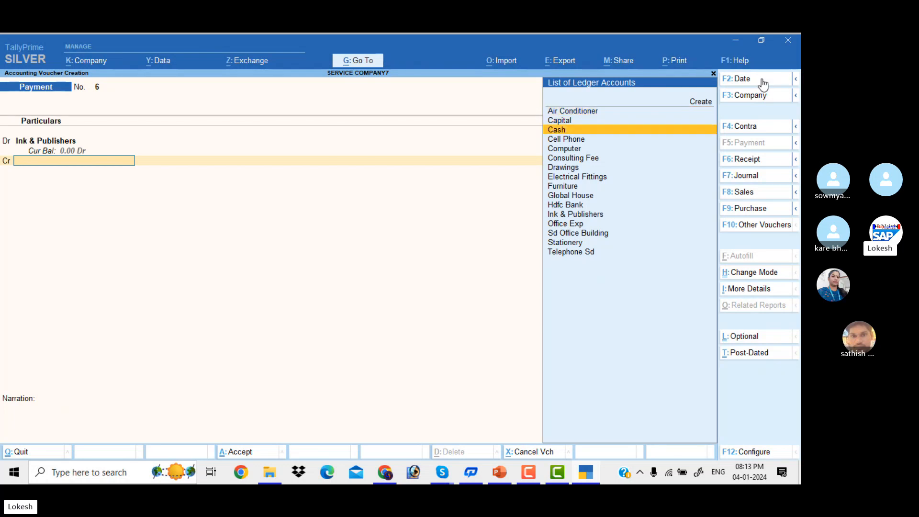
pyautogui.press('Return')
pyautogui.press('Return')
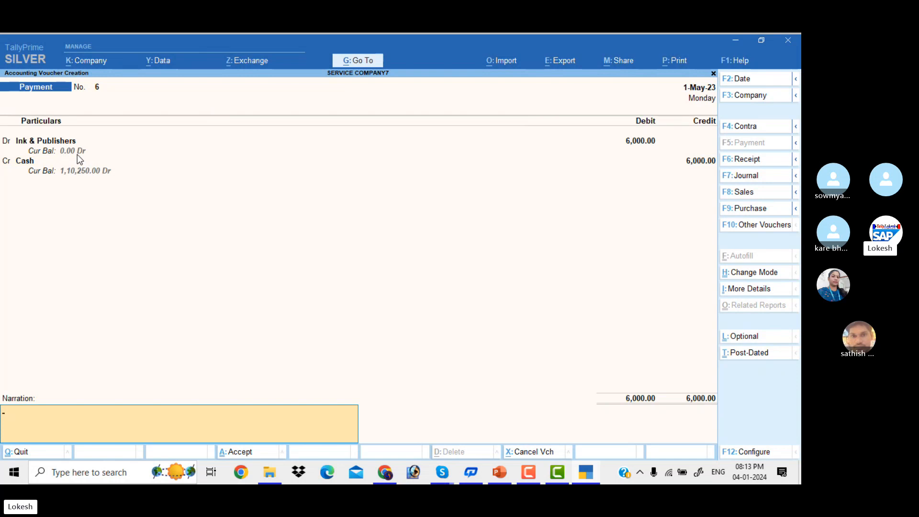
pyautogui.press('Return')
pyautogui.press('Return')
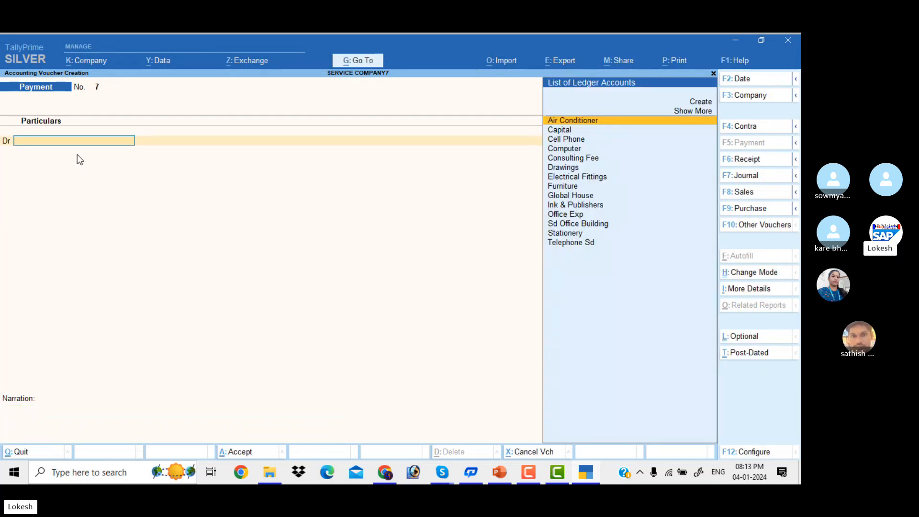
# Create the ledger Rent under Indirect Expenses as the debit account of the new payment voucher.
pyautogui.hotkey('alt', 'c')
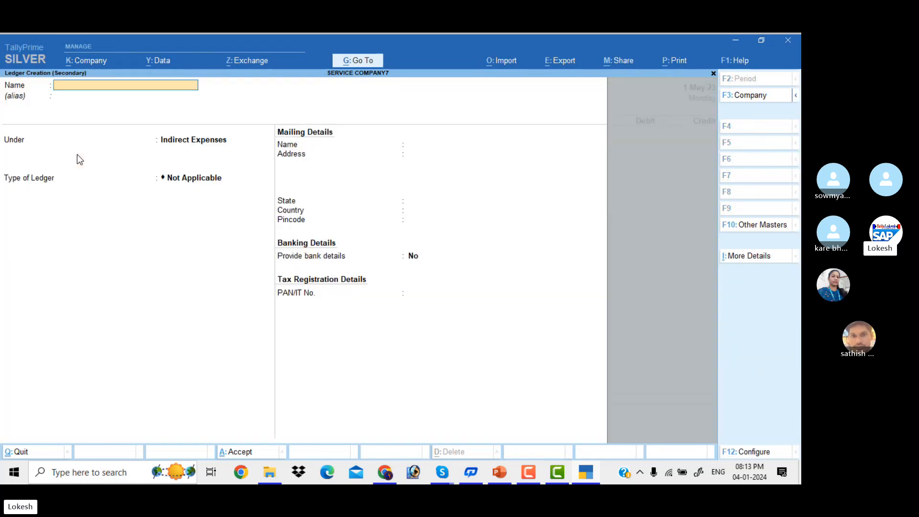
pyautogui.write('Rent')
pyautogui.press('Return')
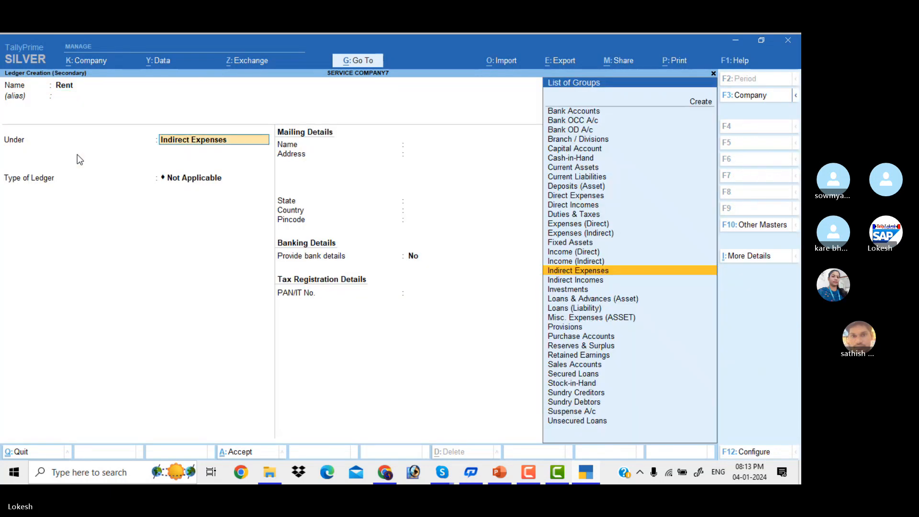
pyautogui.hotkey('ctrl', 'a')
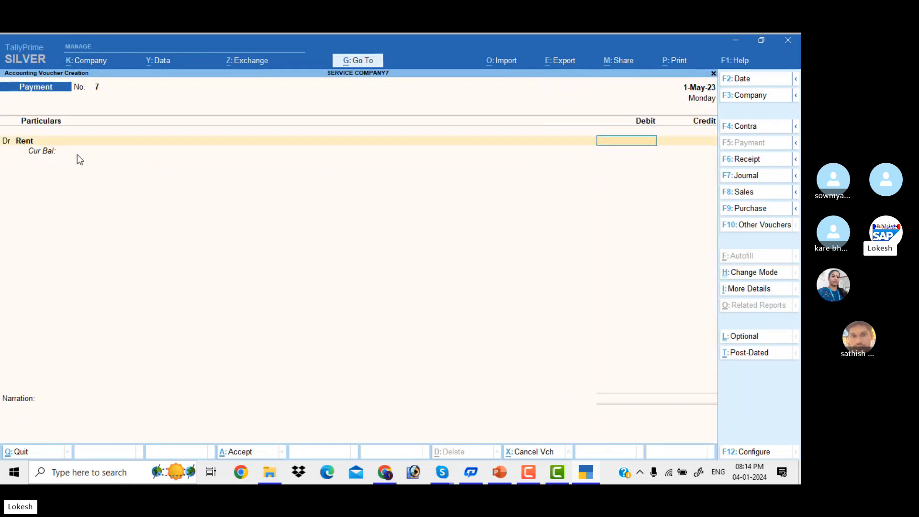
# Debit Rent with 2,500 in the payment voucher and add a second debit line.
pyautogui.write('2500')
pyautogui.press('Return')
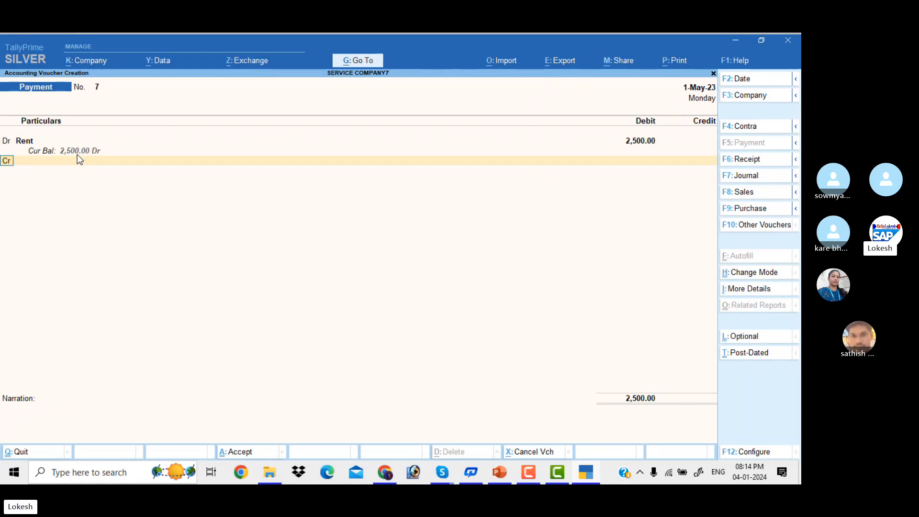
pyautogui.press('d')
pyautogui.press('Return')
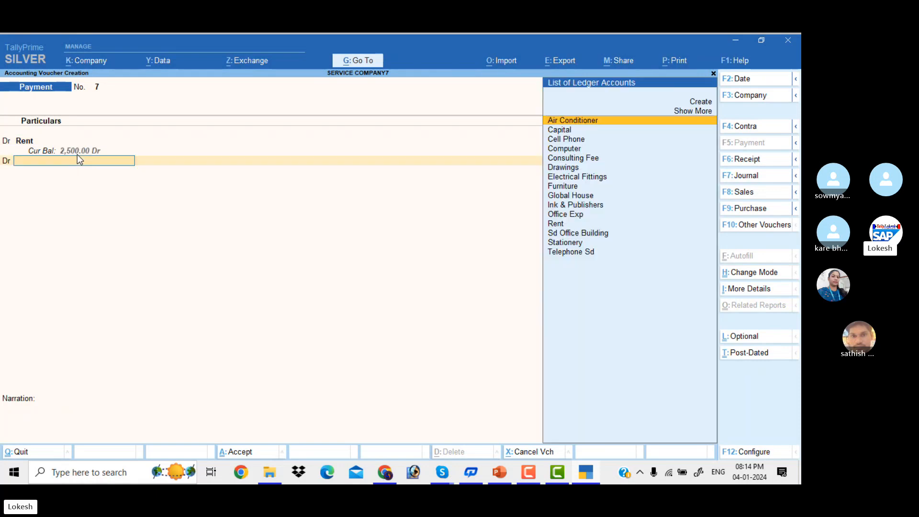
# Create the ledger Salaries under Indirect Expenses as the voucher's second debit account.
pyautogui.write('s')
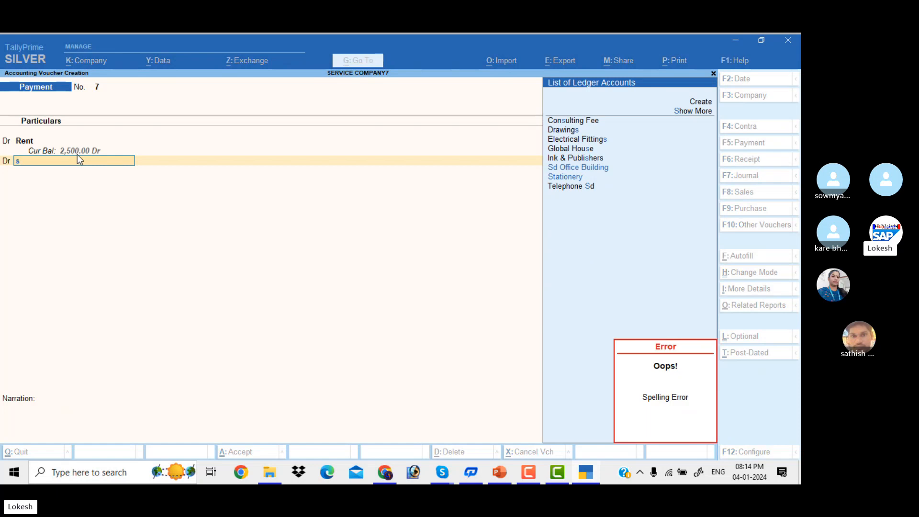
pyautogui.hotkey('alt', 'c')
pyautogui.write('S')
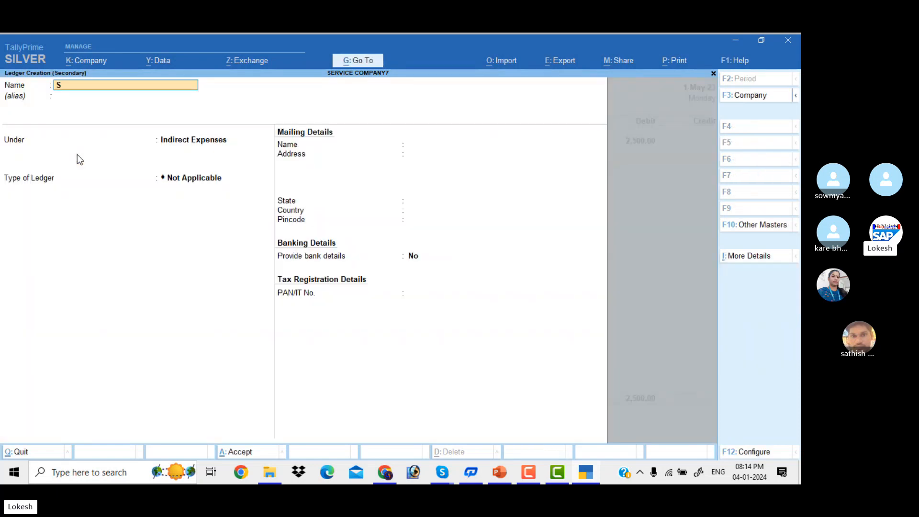
pyautogui.write('alaries')
pyautogui.press('Return')
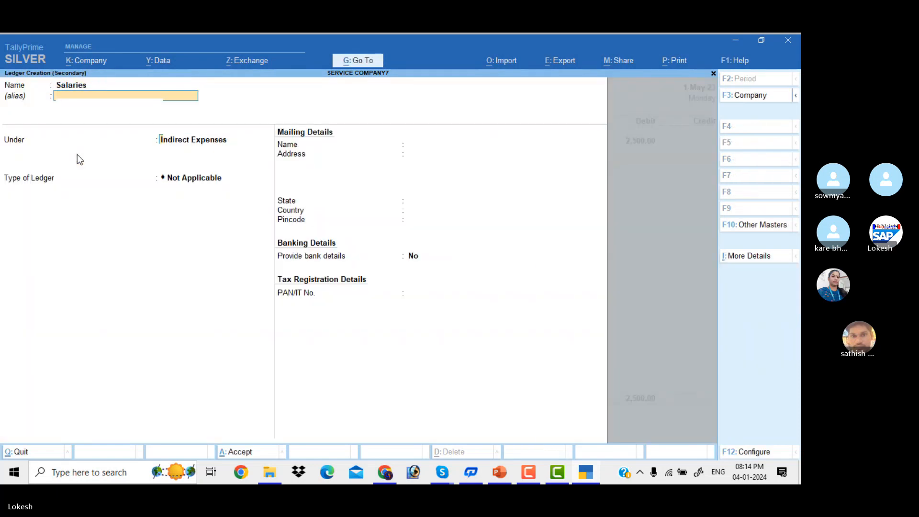
pyautogui.hotkey('ctrl', 'a')
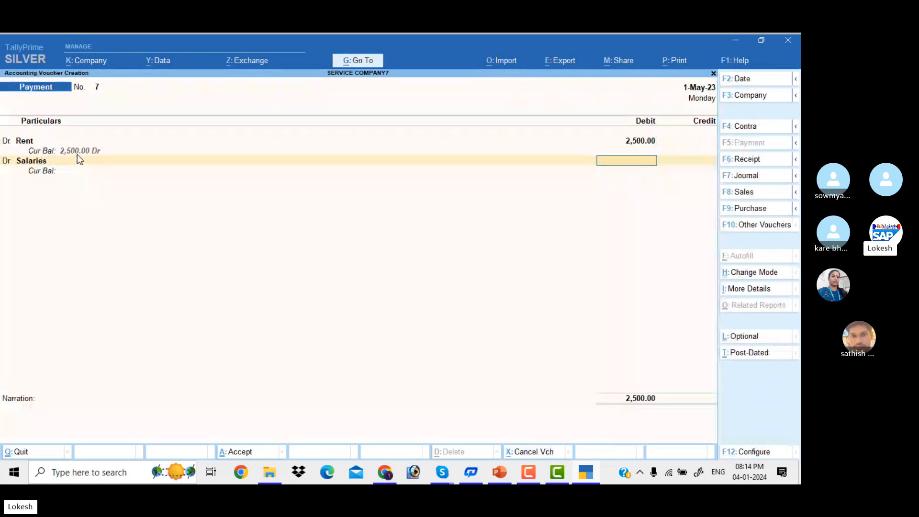
# Debit Salaries with 10,400 and continue to the credit line of the payment voucher.
pyautogui.write('10400')
pyautogui.press('Return')
pyautogui.press('Return')
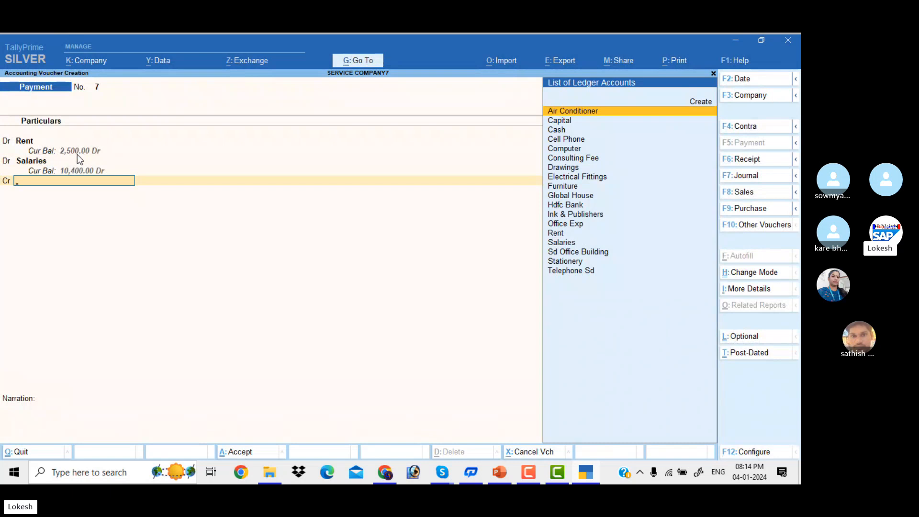
# Credit Hdfc Bank with 12,900 and save the rent and salaries payment voucher without a narration.
pyautogui.write('h')
pyautogui.press('Return')
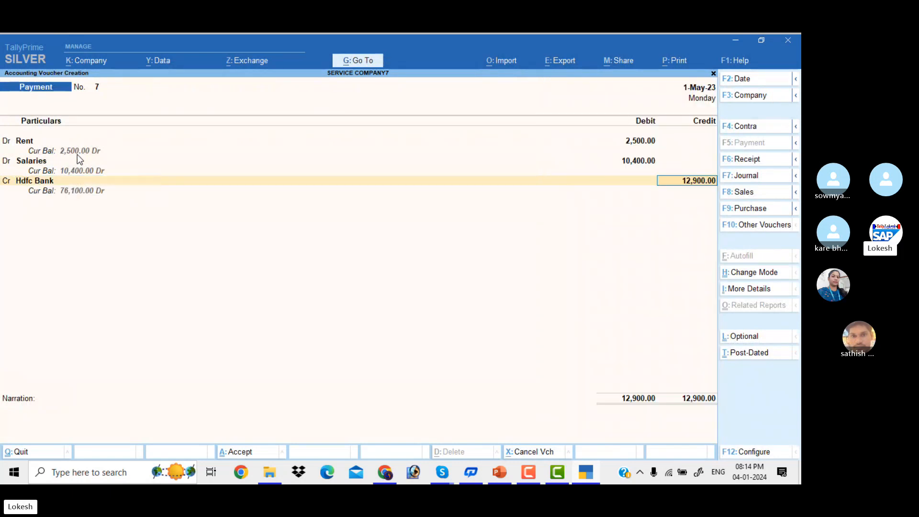
pyautogui.press('Return')
pyautogui.press('Return')
pyautogui.press('Return')
pyautogui.press('Return')
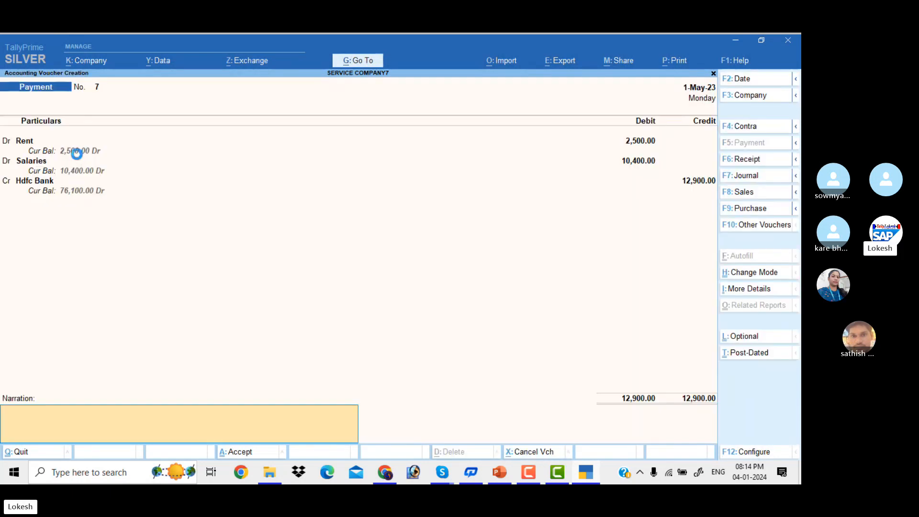
pyautogui.press('Return')
pyautogui.press('Return')
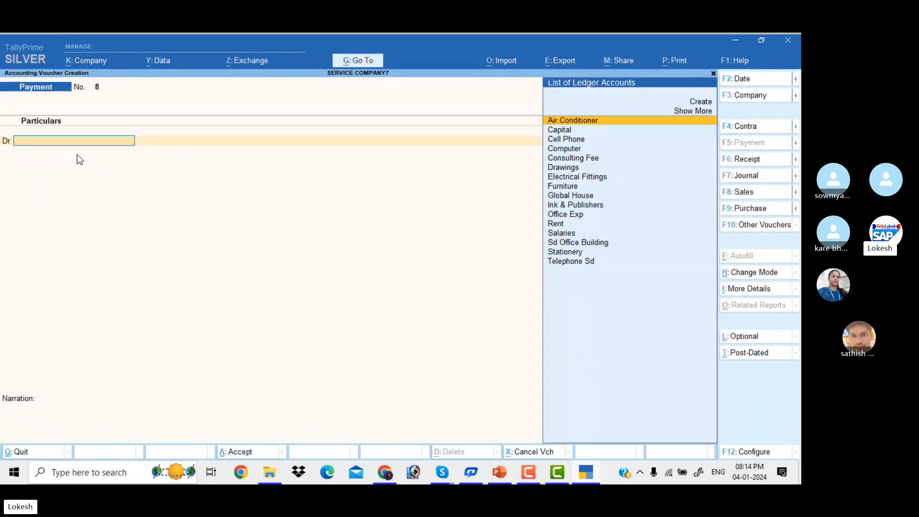
# Create the ledger Telephone Bill under Indirect Expenses as the debit account of the new payment voucher.
pyautogui.write('Te')
pyautogui.hotkey('alt', 'c')
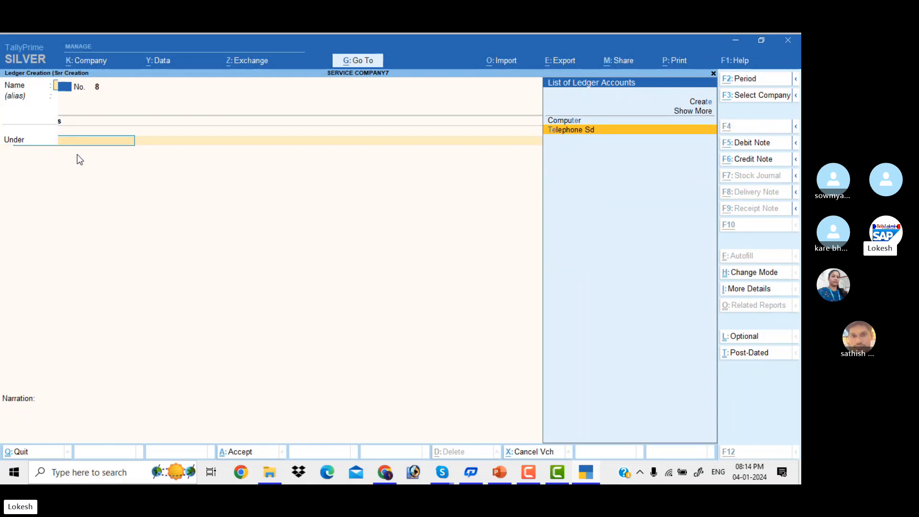
pyautogui.write('lephone')
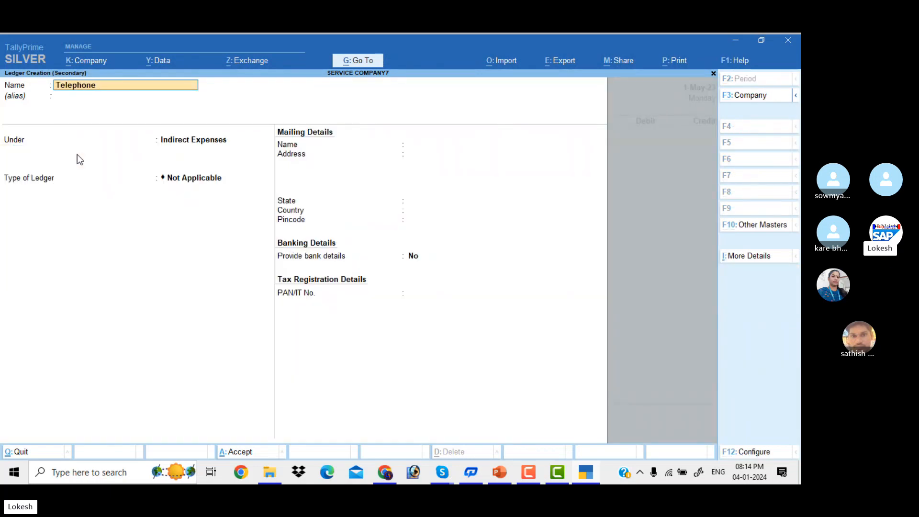
pyautogui.write(' Bul')
pyautogui.press('BackSpace')
pyautogui.press('BackSpace')
pyautogui.write('ill')
pyautogui.press('Return')
pyautogui.press('Return')
pyautogui.press('Return')
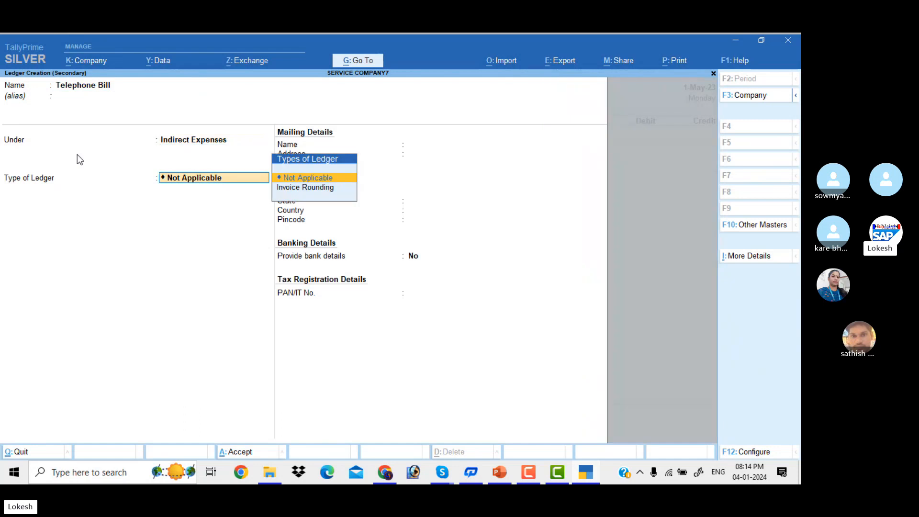
pyautogui.hotkey('ctrl', 'a')
# Debit Telephone Bill with 1,250 and add another debit line to the payment voucher.
pyautogui.write('1')
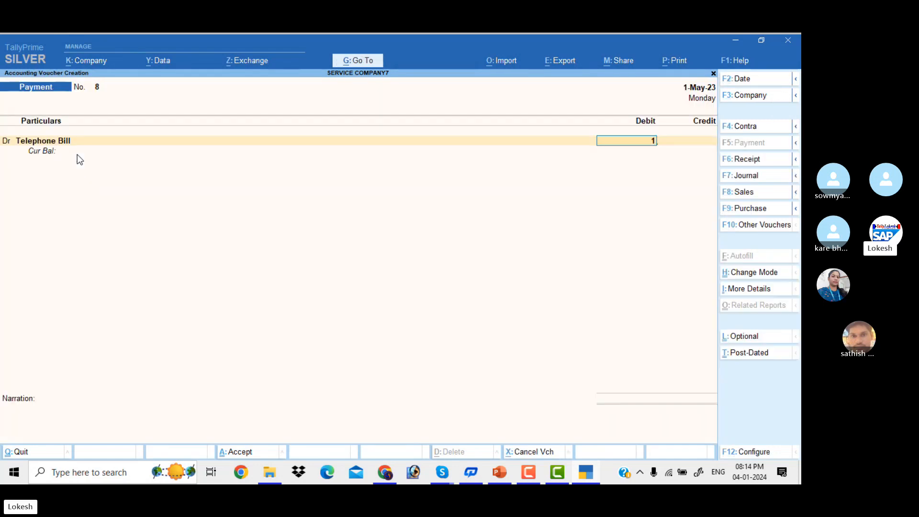
pyautogui.write(',250')
pyautogui.press('Return')
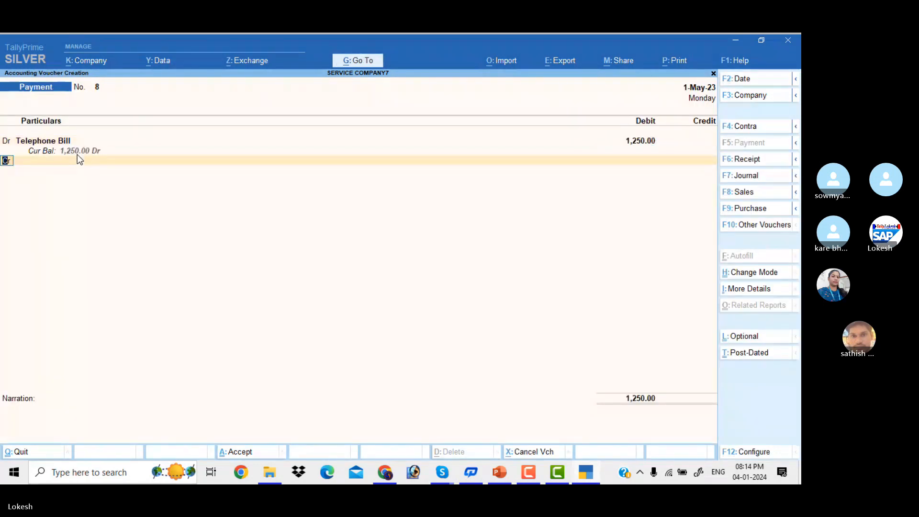
pyautogui.press('Return')
# Create the ledger Conveyance under Indirect Expenses as the second debit account alongside Telephone Bill.
pyautogui.hotkey('alt', 'c')
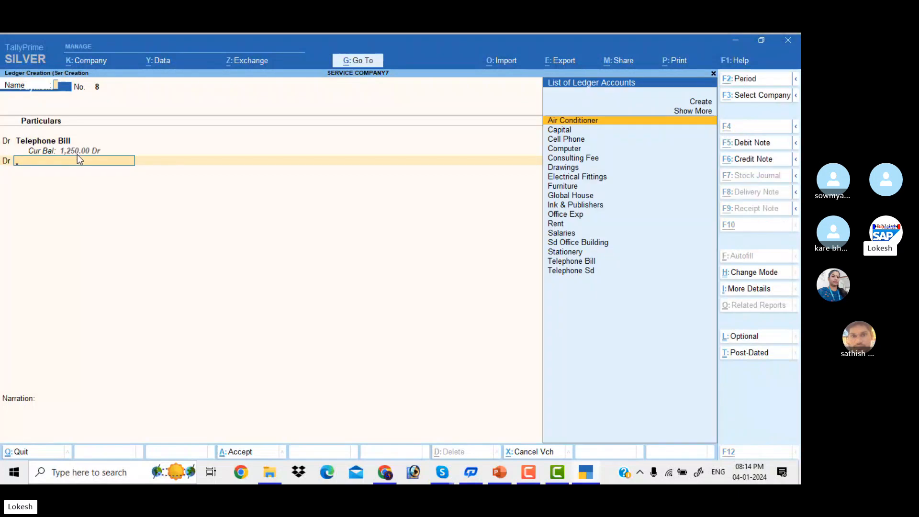
pyautogui.write('Vo')
pyautogui.press('BackSpace')
pyautogui.press('BackSpace')
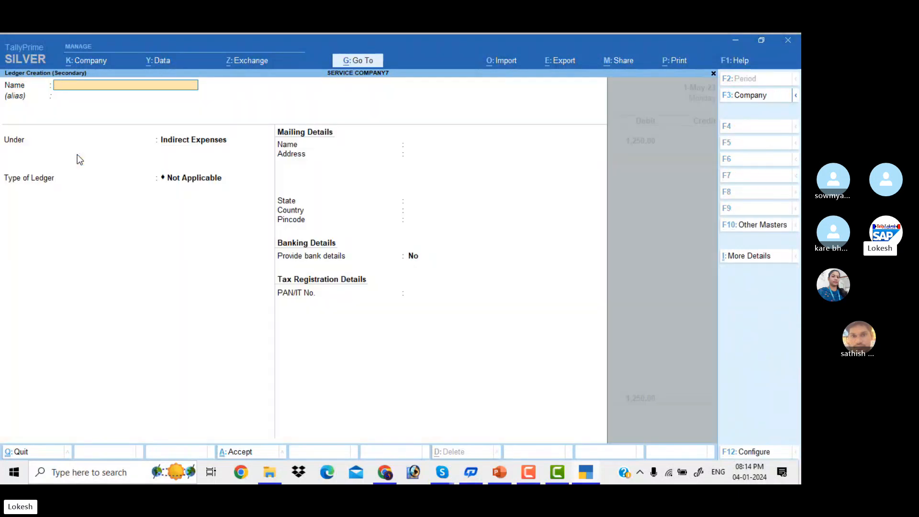
pyautogui.write('Conveyance')
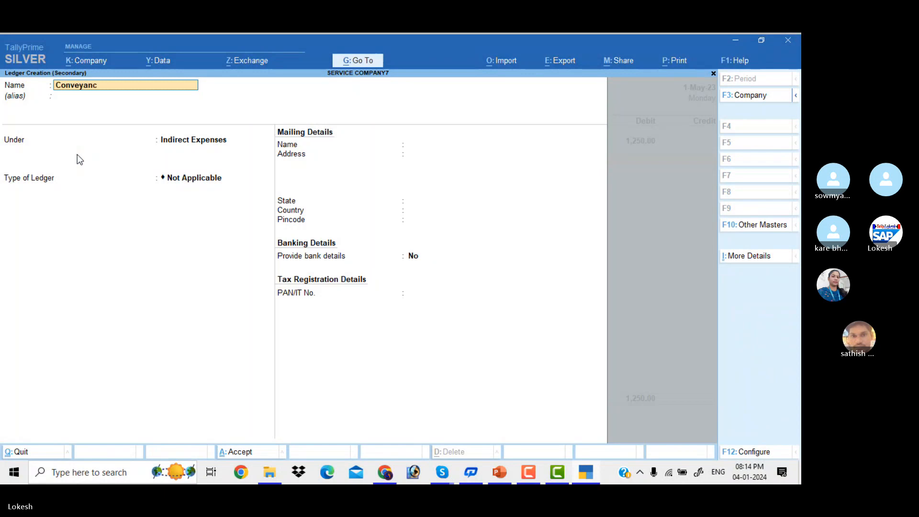
pyautogui.press('Return')
pyautogui.press('Return')
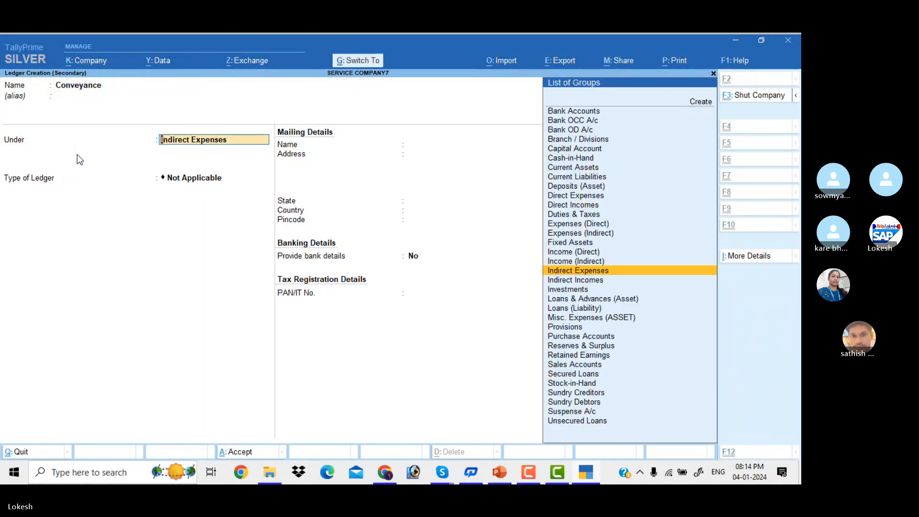
pyautogui.hotkey('ctrl', 'a')
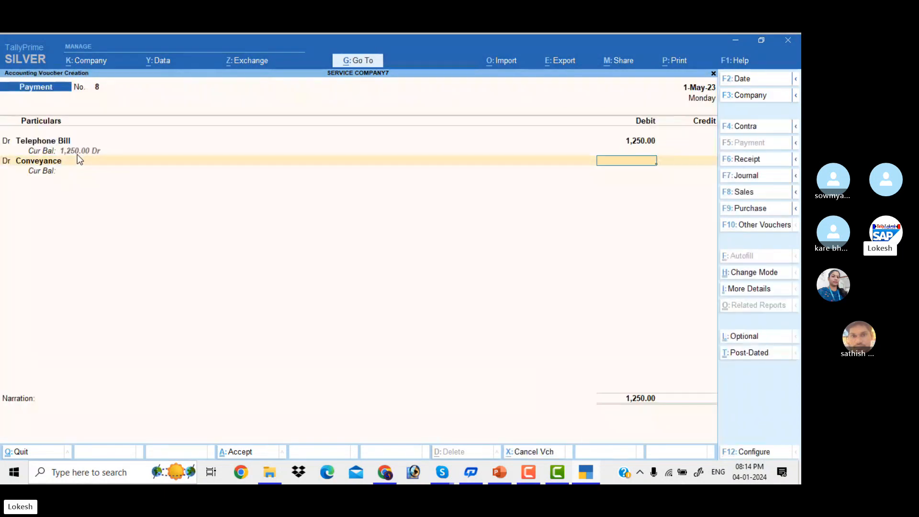
# Debit Conveyance with 650 and continue to choosing the credit account of the payment voucher.
pyautogui.write('650')
pyautogui.press('Return')
pyautogui.press('Down')
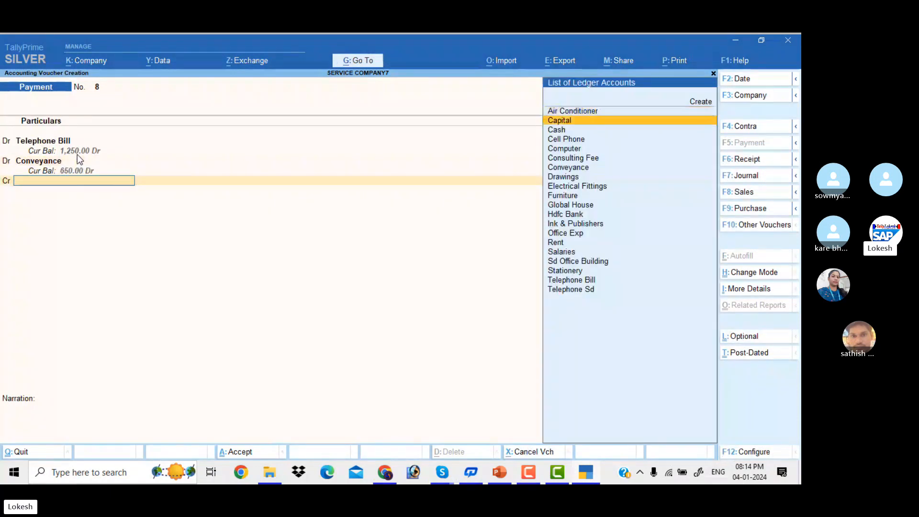
# Credit Cash for the Telephone Bill and Conveyance payment and save the voucher without a narration.
pyautogui.press('Down')
pyautogui.press('Return')
pyautogui.press('Return')
pyautogui.press('Return')
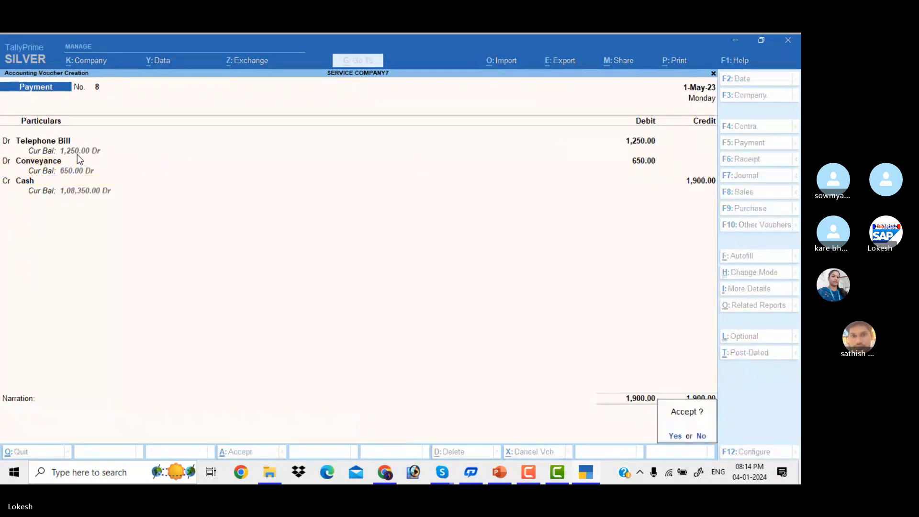
pyautogui.press('Return')
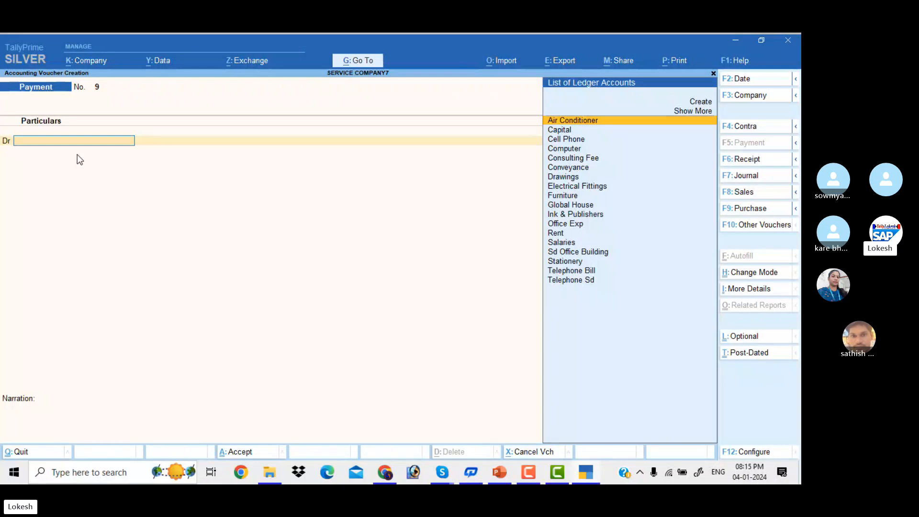
# Debit Global House 12,500 in the new payment voucher.
pyautogui.write('gl')
pyautogui.press('Return')
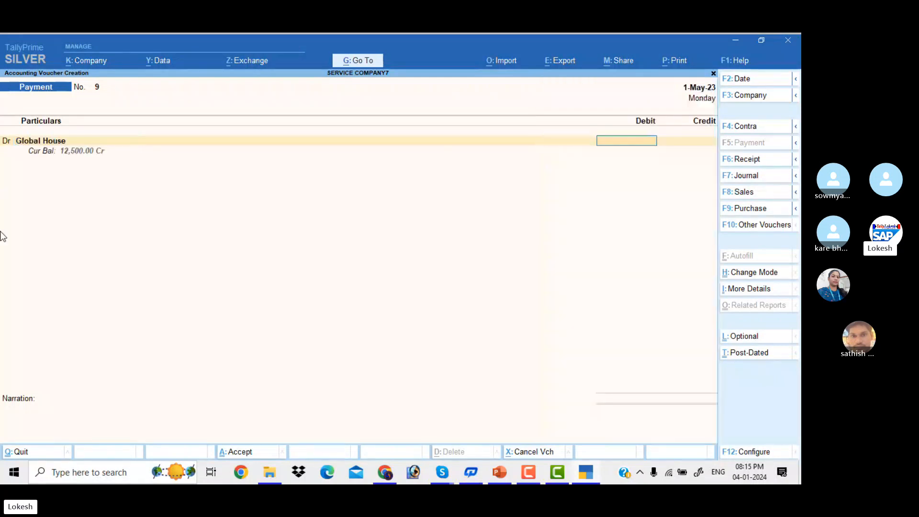
pyautogui.write('12500')
pyautogui.press('Return')
pyautogui.press('Return')
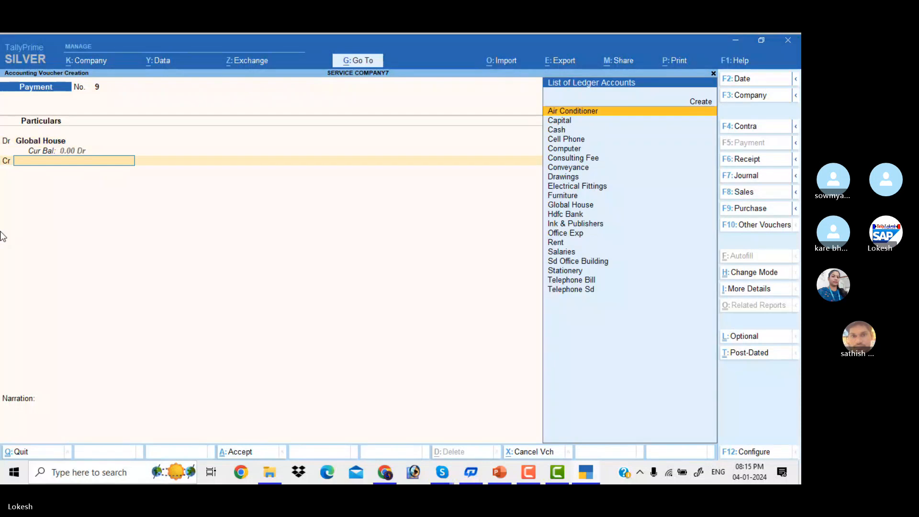
# Credit Hdfc Bank for the Global House payment and save the voucher without a narration.
pyautogui.write('h')
pyautogui.press('Return')
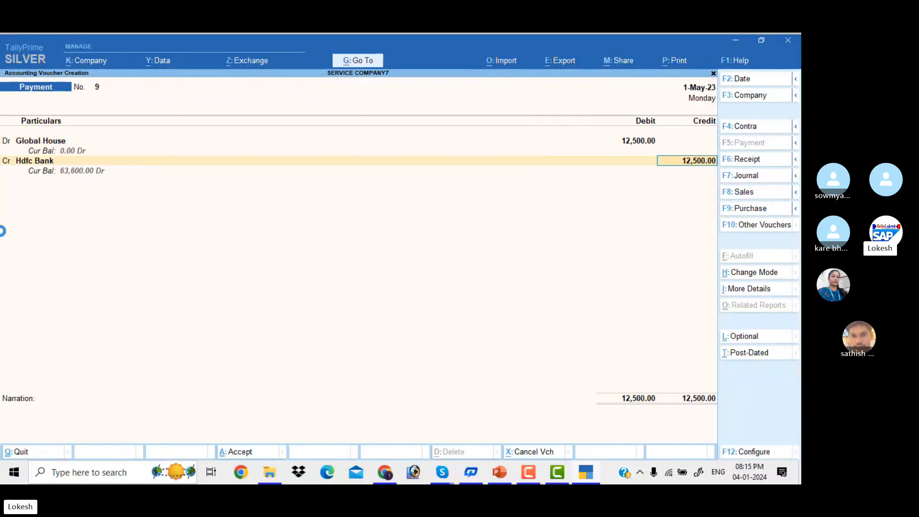
pyautogui.press('Return')
pyautogui.press('Return')
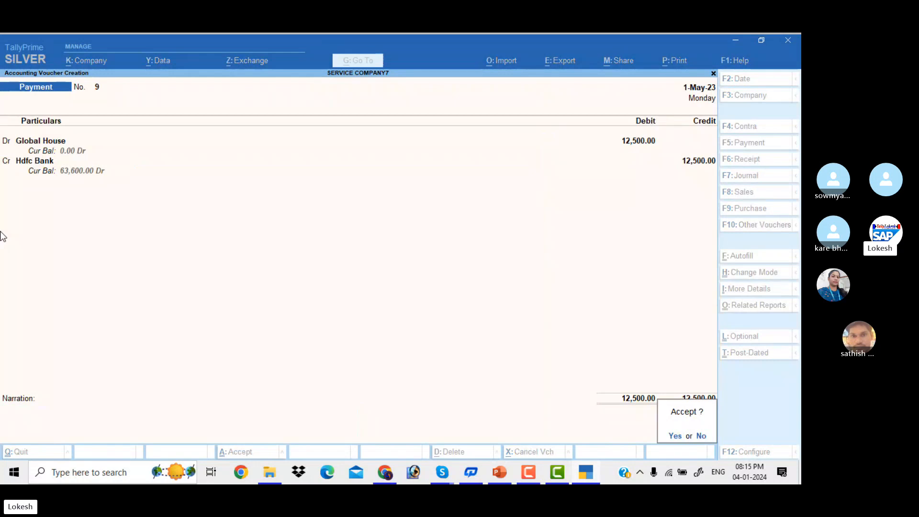
pyautogui.press('Return')
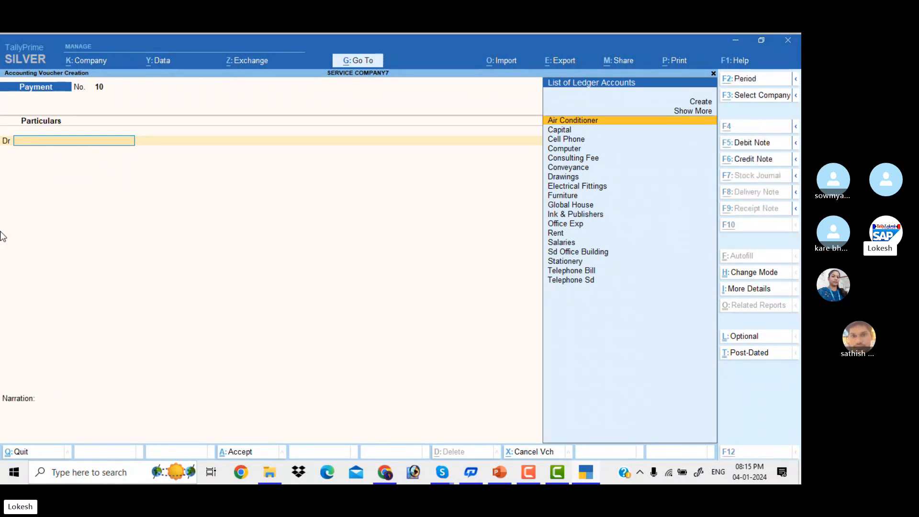
# Create an Electricity Charges ledger under Indirect Expenses from within the new payment voucher.
pyautogui.hotkey('alt', 'c')
pyautogui.write('Ele')
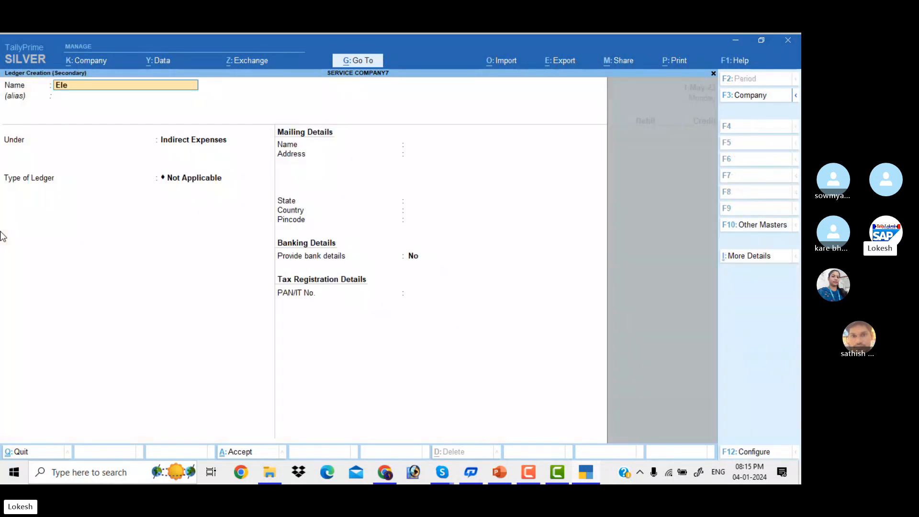
pyautogui.write('ctricity Charges')
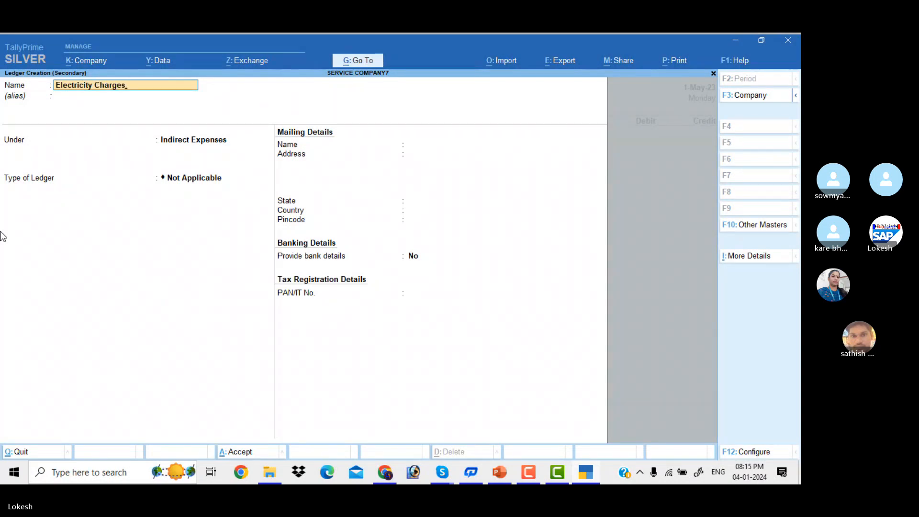
pyautogui.press('Return')
pyautogui.press('Return')
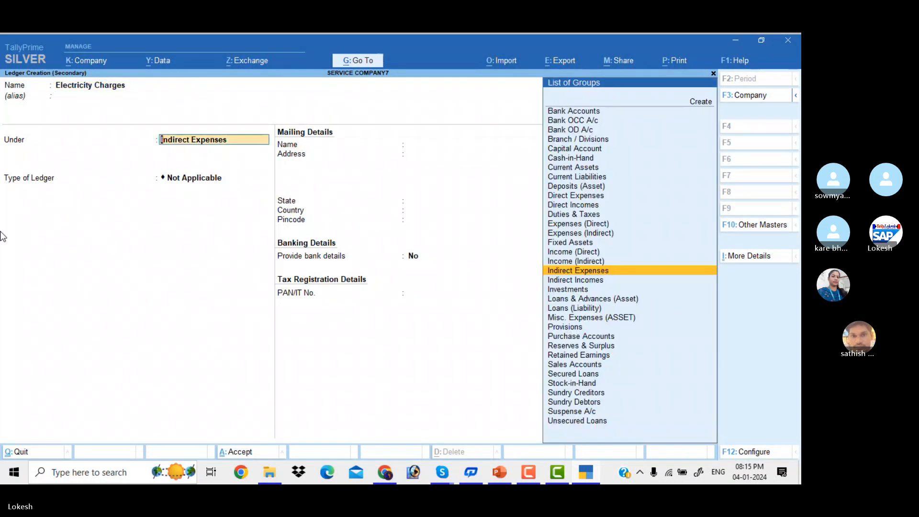
pyautogui.hotkey('ctrl', 'a')
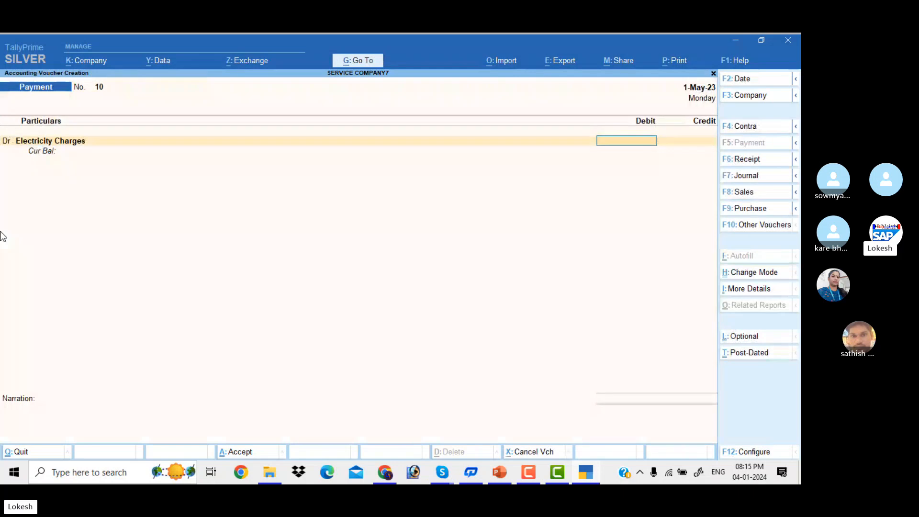
# Debit Electricity Charges 1,110 and Office Exp 150 in the payment voucher.
pyautogui.write('1110')
pyautogui.press('Return')
pyautogui.write('d')
pyautogui.press('Return')
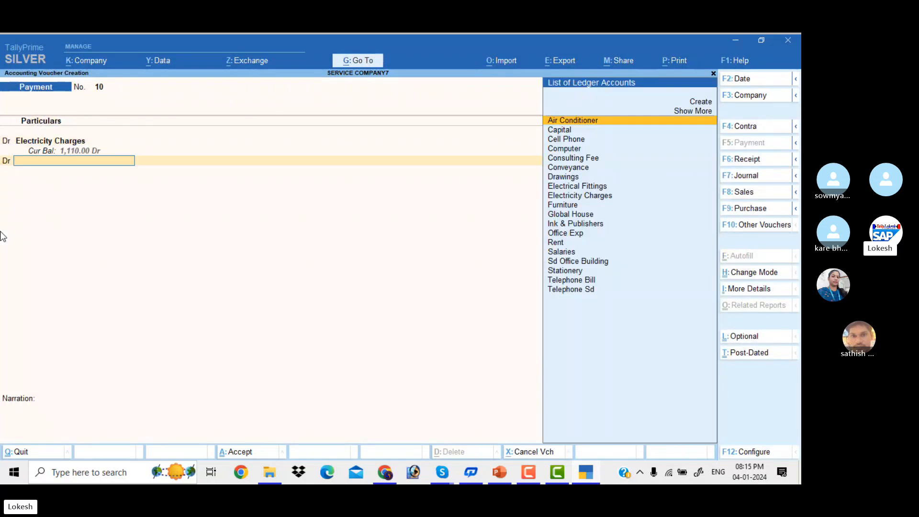
pyautogui.write('o')
pyautogui.press('Return')
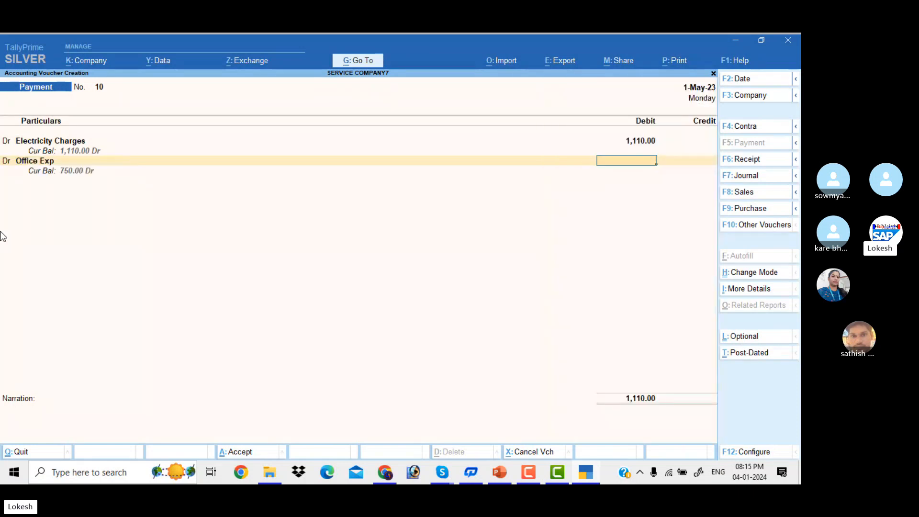
pyautogui.write('150')
pyautogui.press('Return')
pyautogui.press('Return')
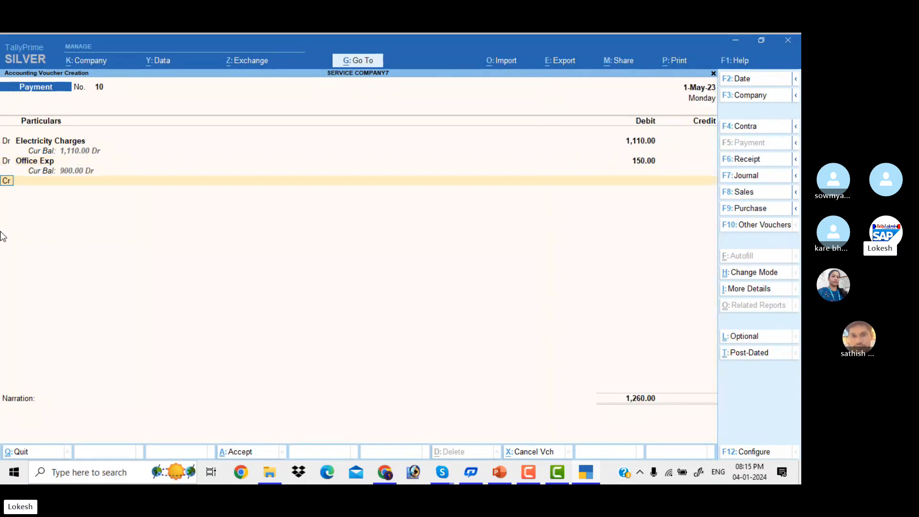
# Credit Cash for the Electricity Charges and Office Exp payment and save the voucher.
pyautogui.press('Down')
pyautogui.press('Down')
pyautogui.press('Return')
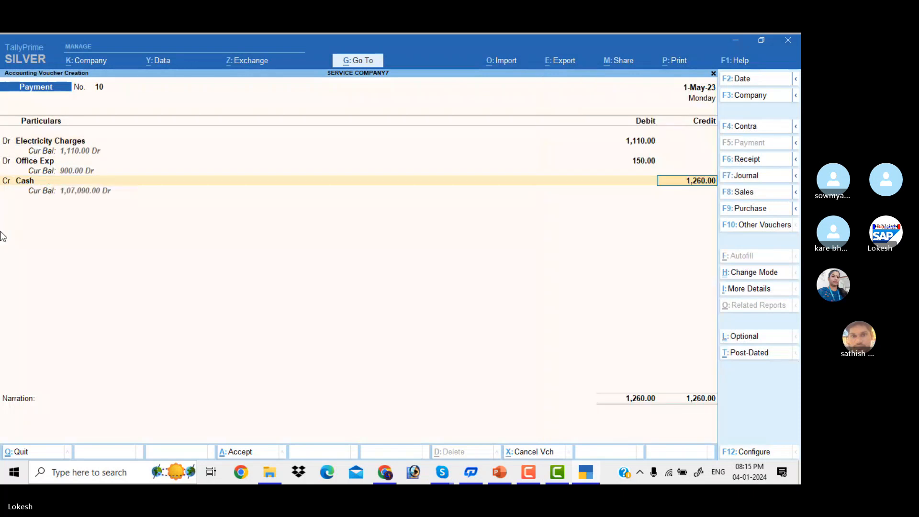
pyautogui.press('Return')
pyautogui.press('Return')
pyautogui.press('Return')
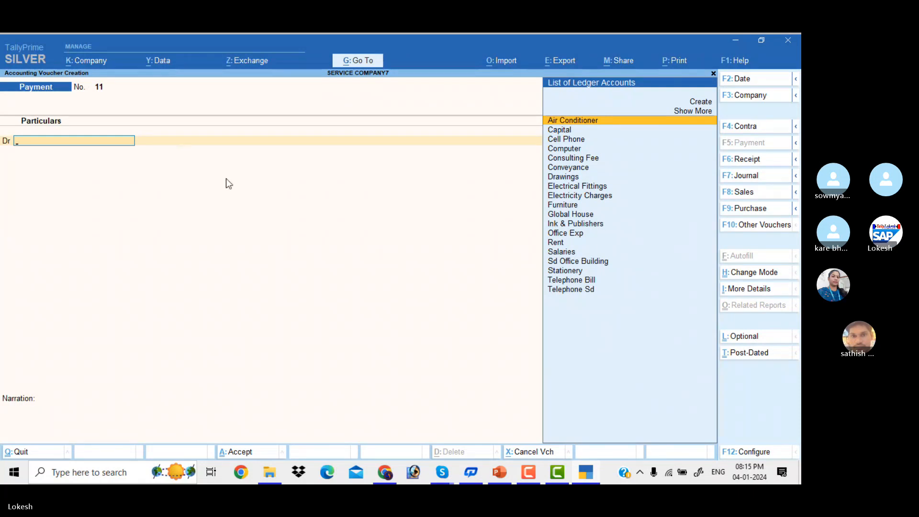
# Switch voucher entry from Payment to Receipt.
pyautogui.click(751, 163)
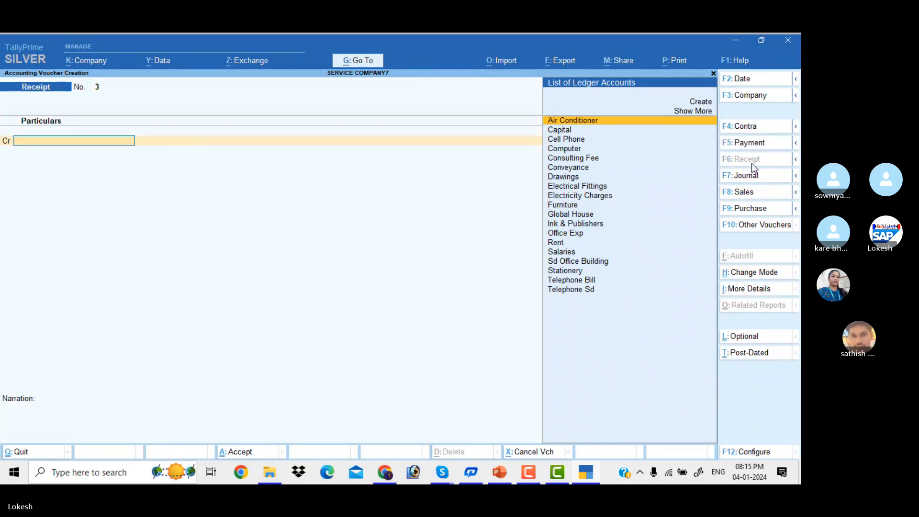
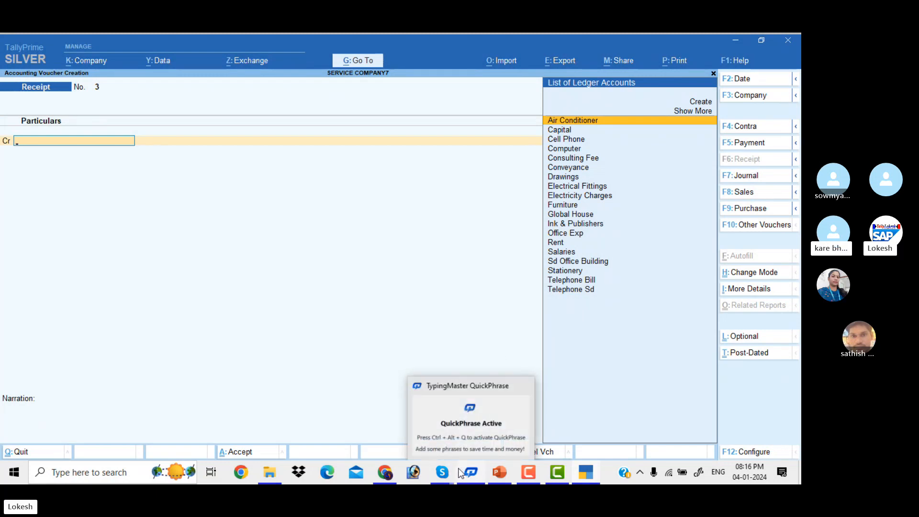
# Check the Skype group call window and return to the receipt voucher in TallyPrime.
pyautogui.moveTo(442, 472)
pyautogui.click(434, 421)
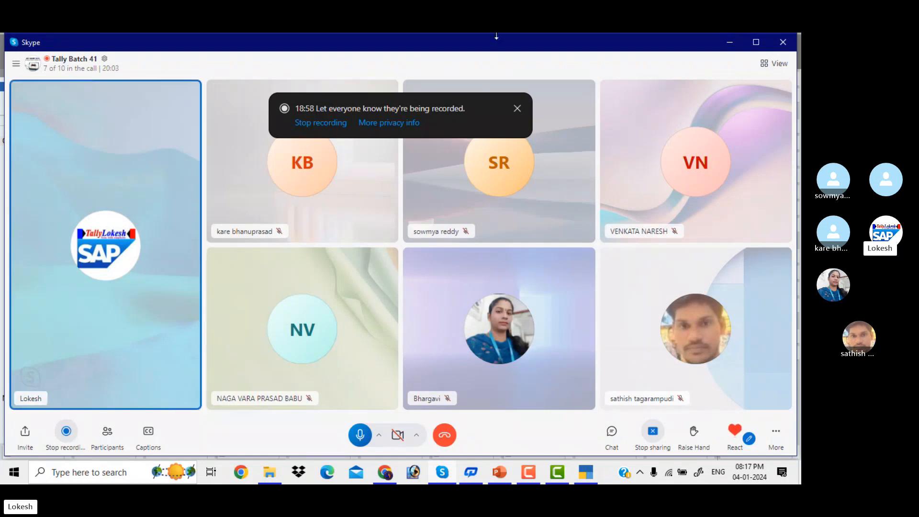
pyautogui.click(729, 44)
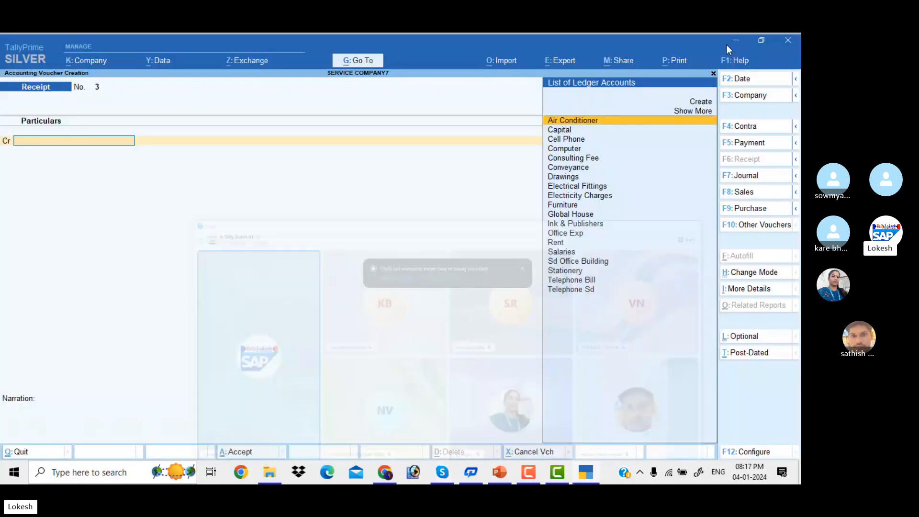
# Credit Consulting Fee 15,000 in the receipt voucher.
pyautogui.write('Con')
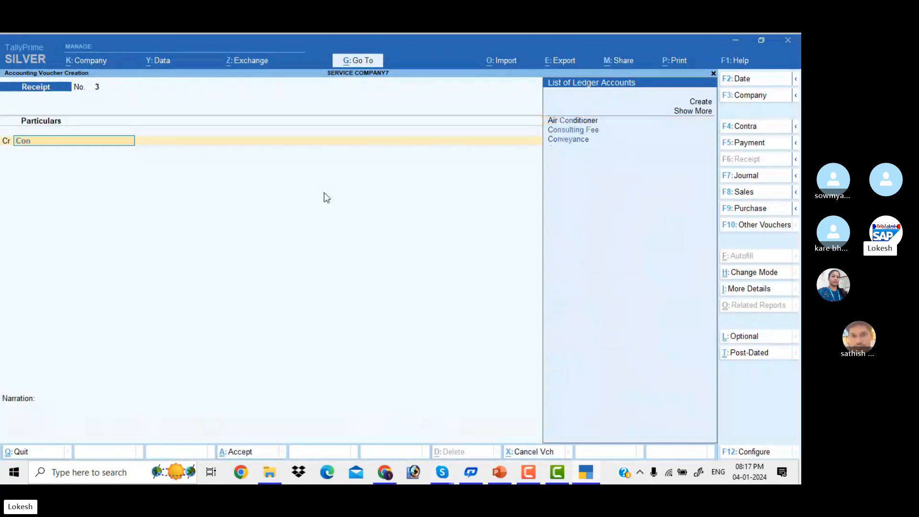
pyautogui.press('Down')
pyautogui.press('Return')
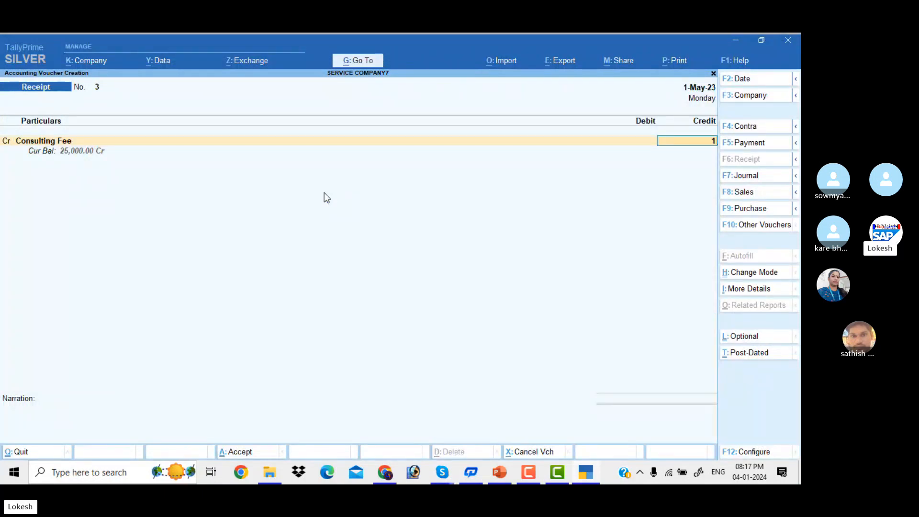
pyautogui.write('15000')
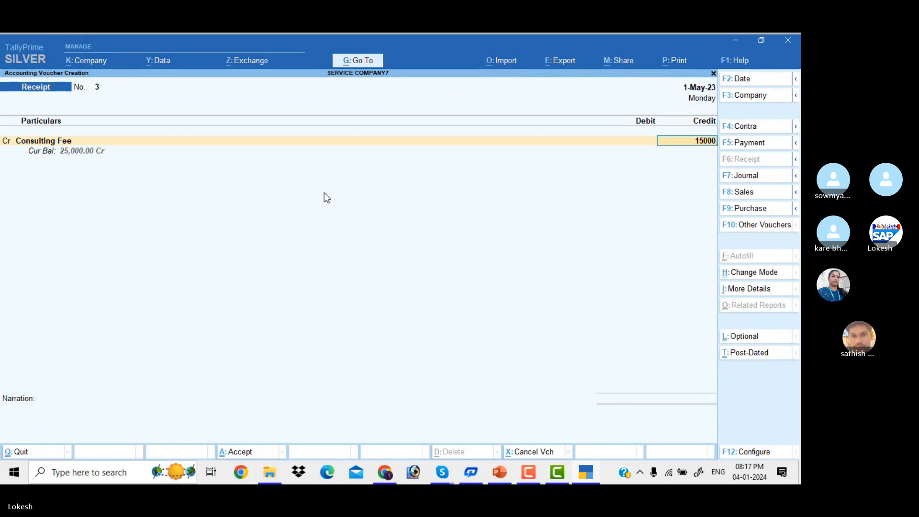
pyautogui.press('Return')
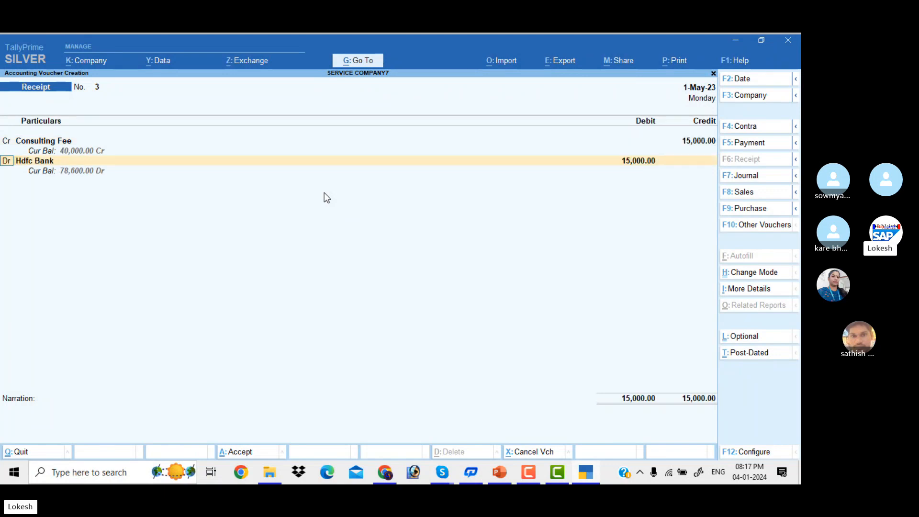
# Replace Hdfc Bank with Cash as the debited ledger and save the 15,000 consulting fee receipt.
pyautogui.press('Return')
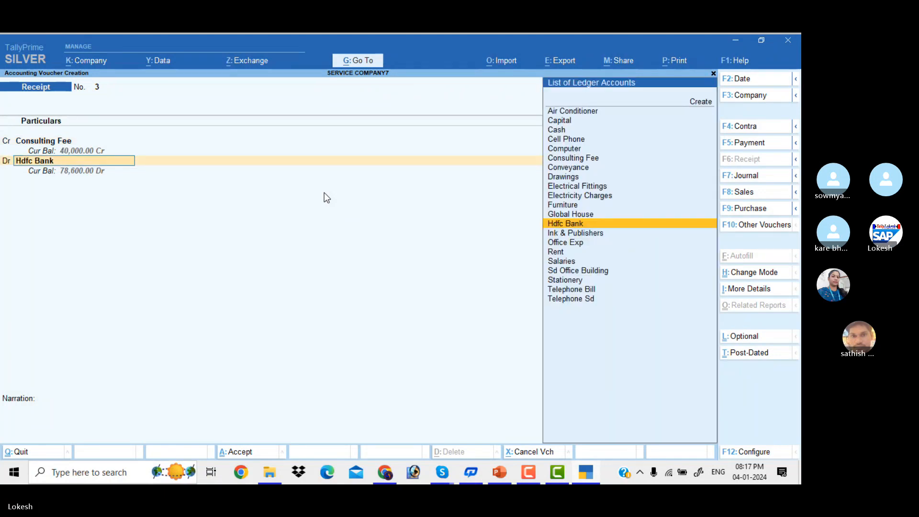
pyautogui.press('Up')
pyautogui.press('Up')
pyautogui.press('Up')
pyautogui.press('Up')
pyautogui.press('Up')
pyautogui.press('Up')
pyautogui.press('Up')
pyautogui.press('Up')
pyautogui.press('Up')
pyautogui.press('Up')
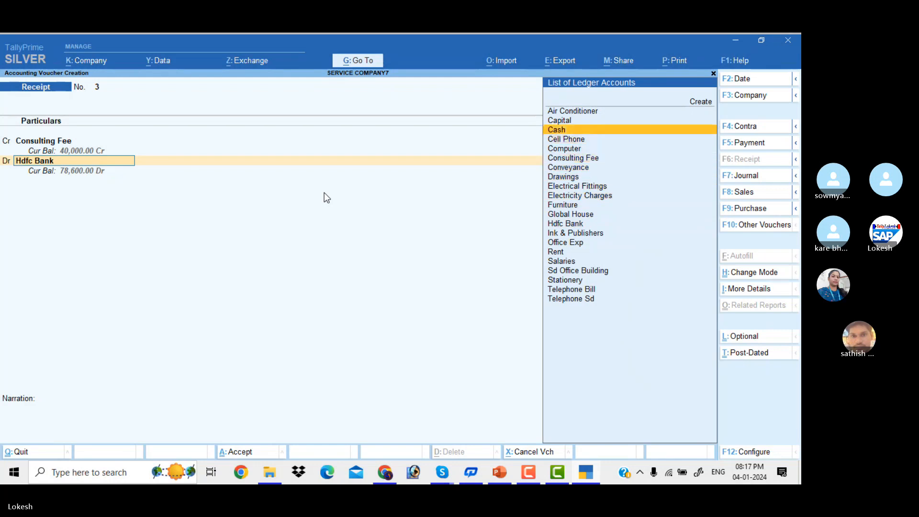
pyautogui.press('Return')
pyautogui.press('Return')
pyautogui.press('Return')
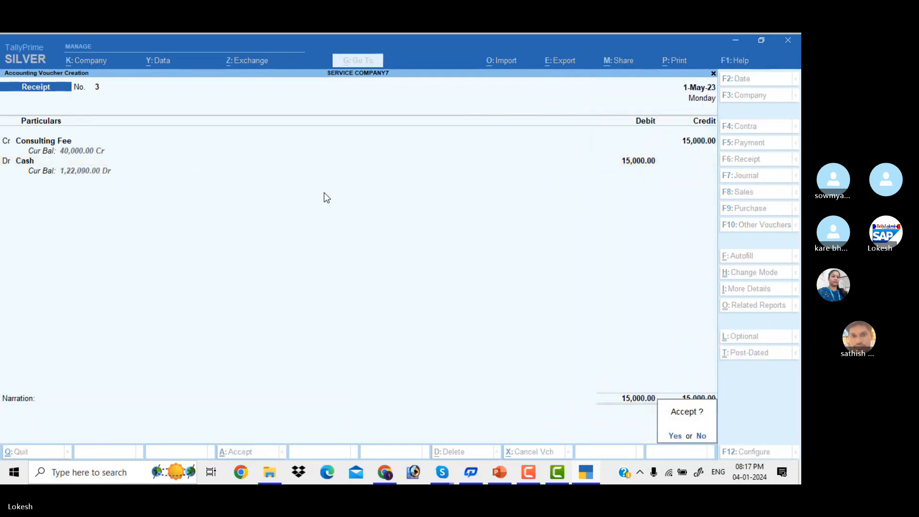
pyautogui.press('Return')
# Credit Consulting Fee 25,000 in the next receipt voucher.
pyautogui.write('Con')
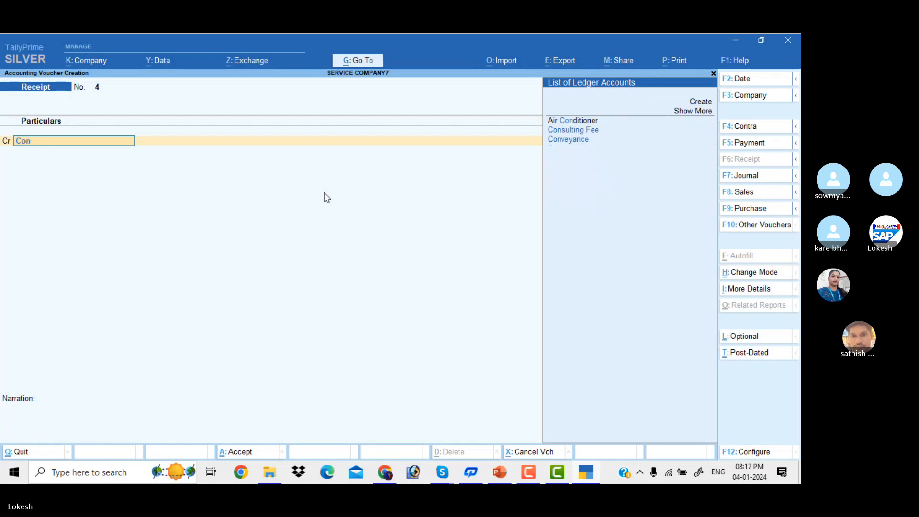
pyautogui.press('Down')
pyautogui.press('Return')
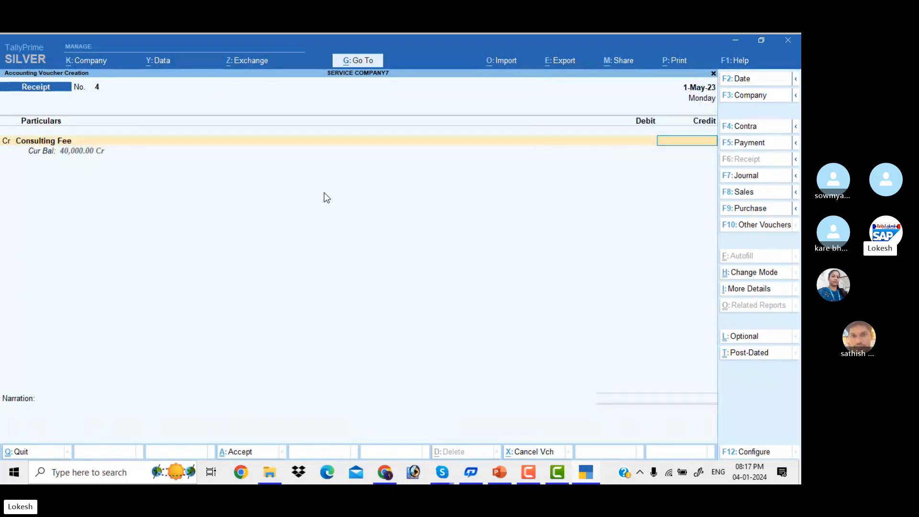
pyautogui.write('25000')
pyautogui.press('Return')
# Debit Hdfc Bank for the 25,000 receipt and keep the default bank allocation details.
pyautogui.write('Hd')
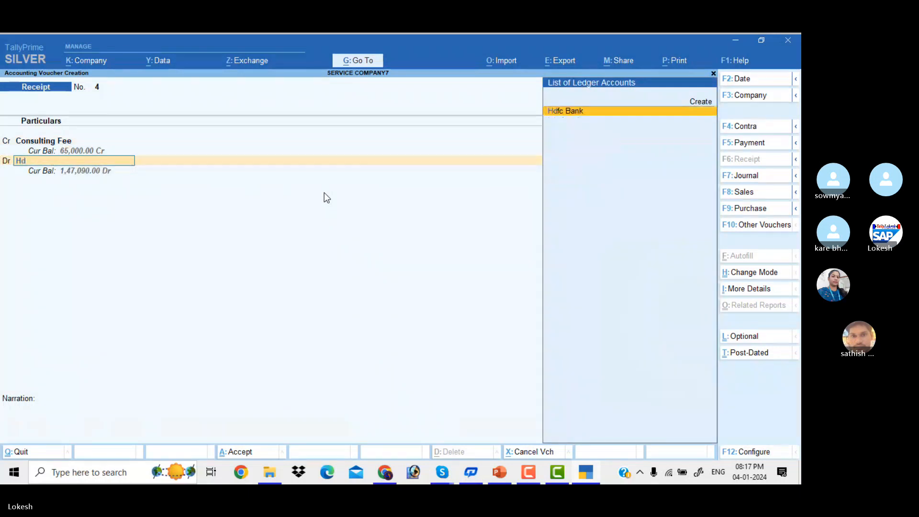
pyautogui.press('Return')
pyautogui.press('Return')
pyautogui.press('Return')
pyautogui.press('Return')
pyautogui.press('Return')
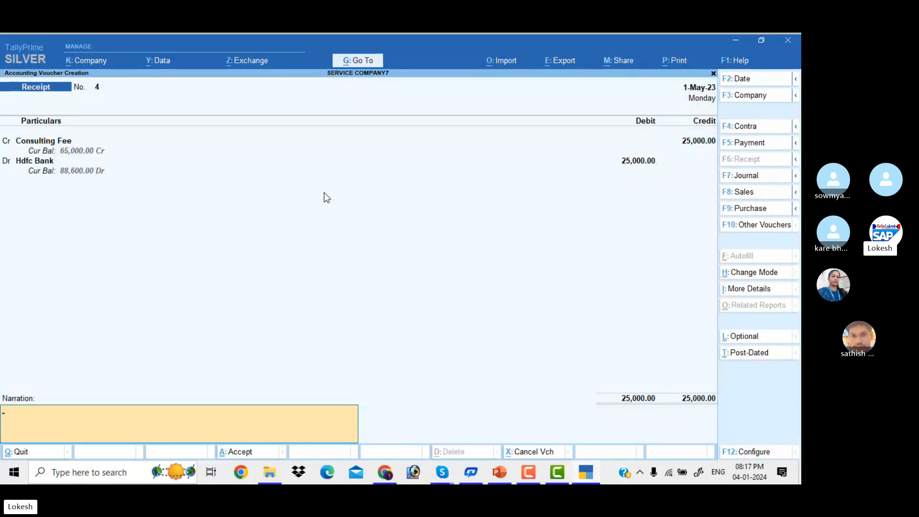
pyautogui.hotkey('ctrl', 'Home')
pyautogui.write('Ct')
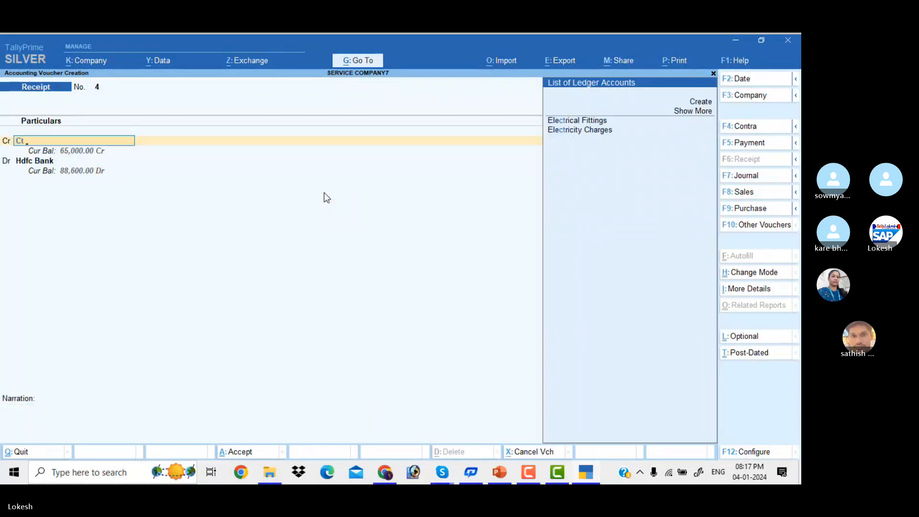
pyautogui.press('BackSpace')
pyautogui.press('BackSpace')
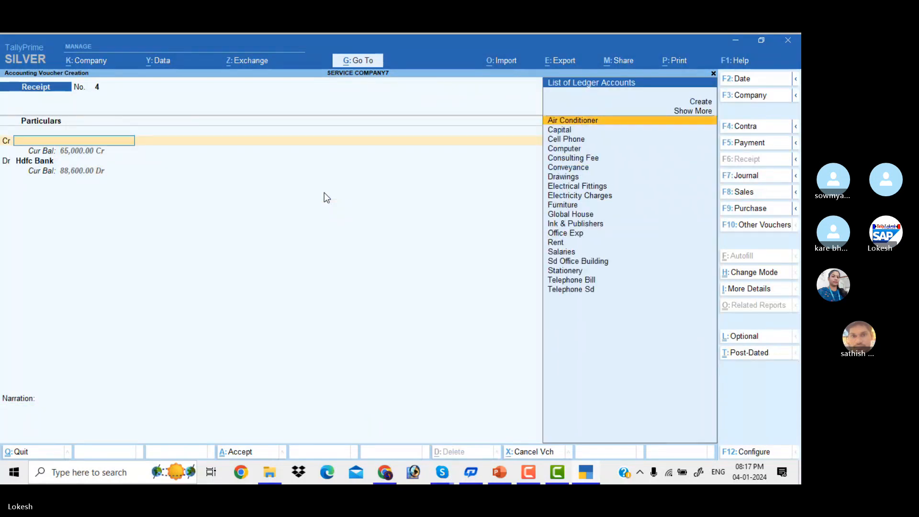
pyautogui.write('Con')
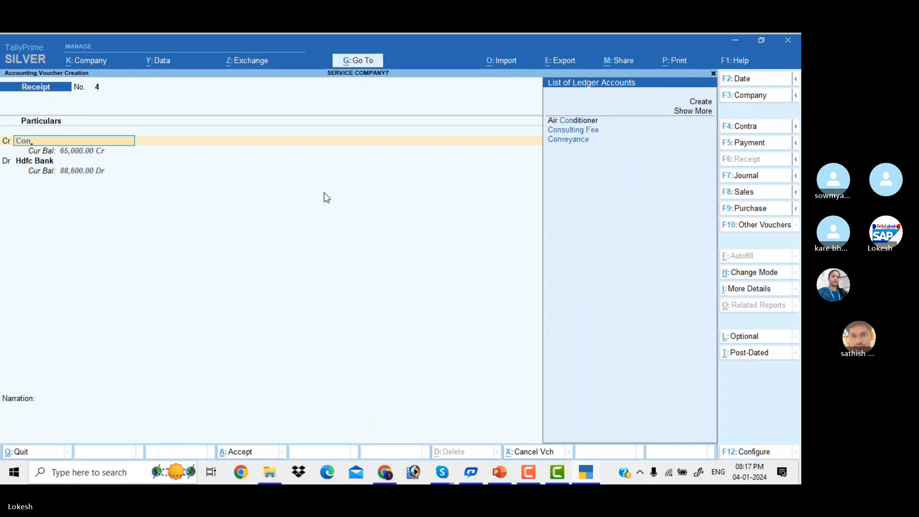
pyautogui.press('Down')
pyautogui.press('Return')
pyautogui.press('Return')
pyautogui.press('Return')
pyautogui.press('Return')
pyautogui.press('Return')
pyautogui.press('Return')
pyautogui.press('Return')
pyautogui.press('Return')
pyautogui.press('Return')
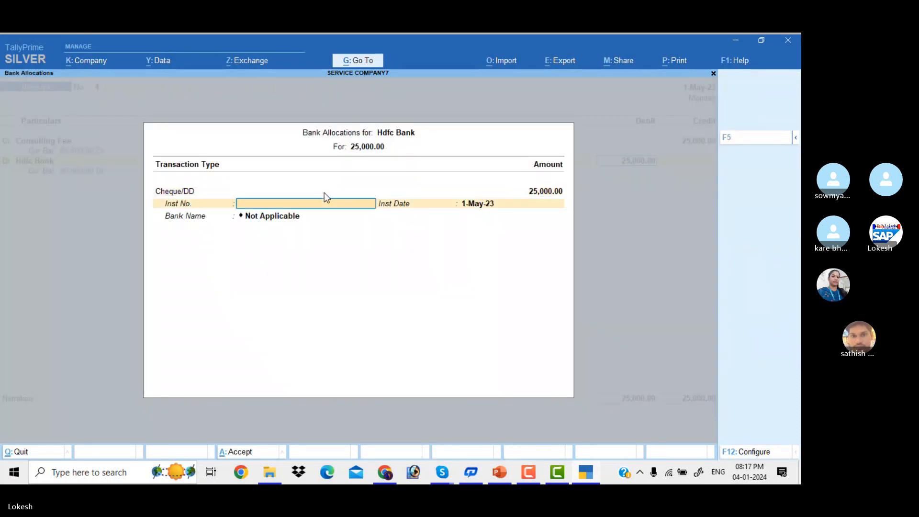
pyautogui.press('Escape')
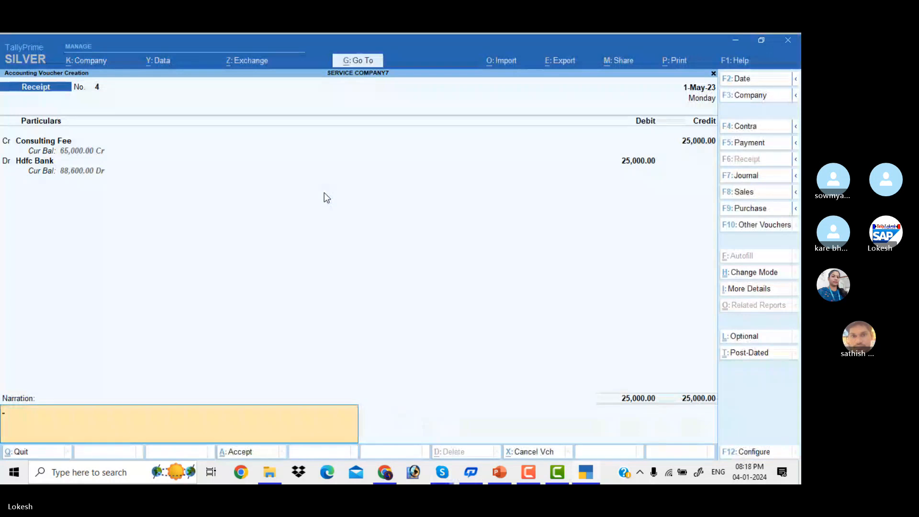
# Enter the narration CT SERVICES in the 25,000 consulting fee receipt and save the voucher.
pyautogui.write('ct')
pyautogui.press('BackSpace')
pyautogui.press('BackSpace')
pyautogui.write('CT SERVICES')
pyautogui.press('Return')
pyautogui.press('Return')
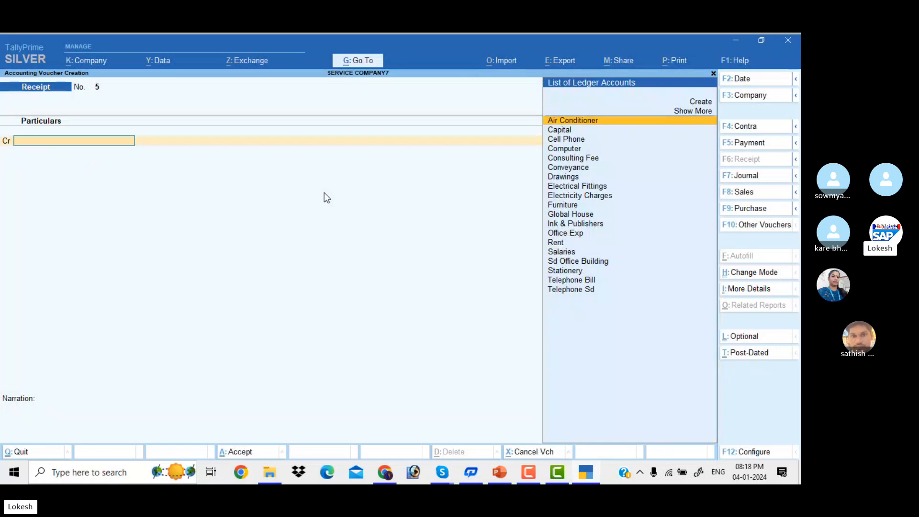
# Record a payment voucher debiting Drawings 6,000 and crediting Cash, and save it.
pyautogui.click(743, 142)
pyautogui.write('dra')
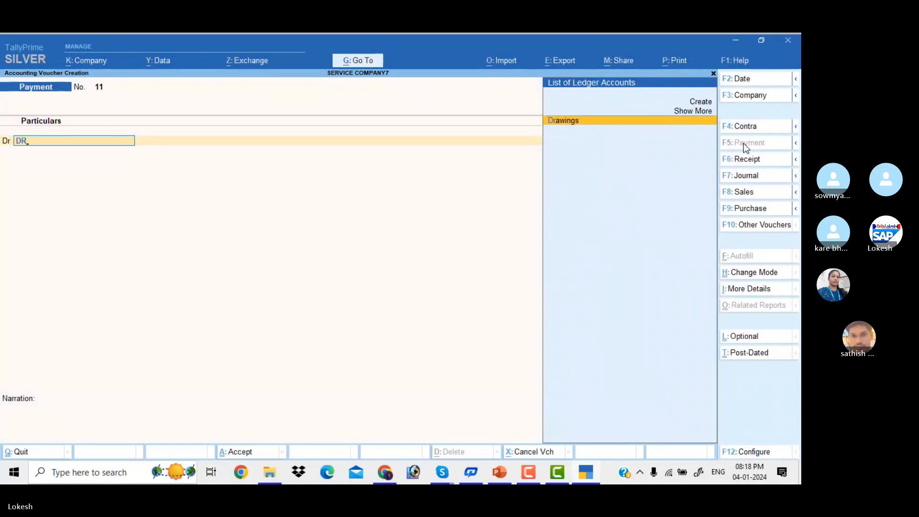
pyautogui.press('Return')
pyautogui.write('6000')
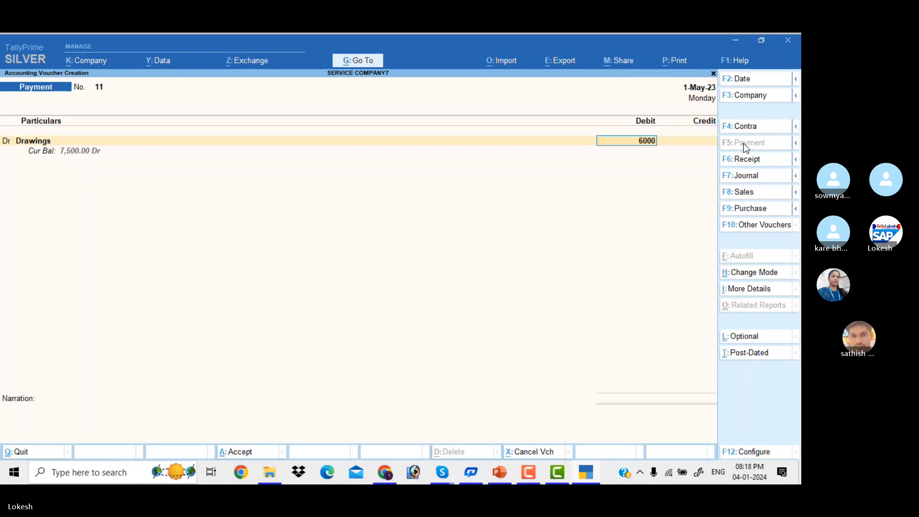
pyautogui.press('Return')
pyautogui.press('Return')
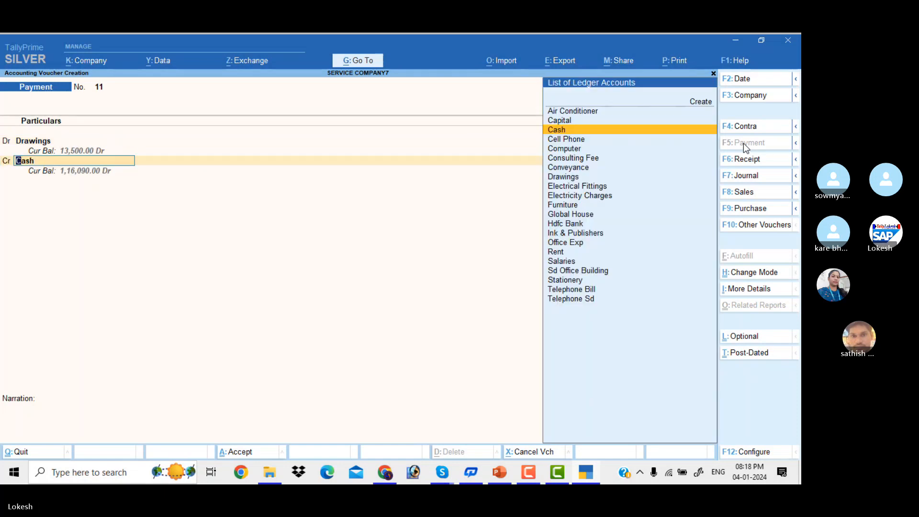
pyautogui.press('Return')
pyautogui.press('Return')
pyautogui.press('Return')
pyautogui.press('Return')
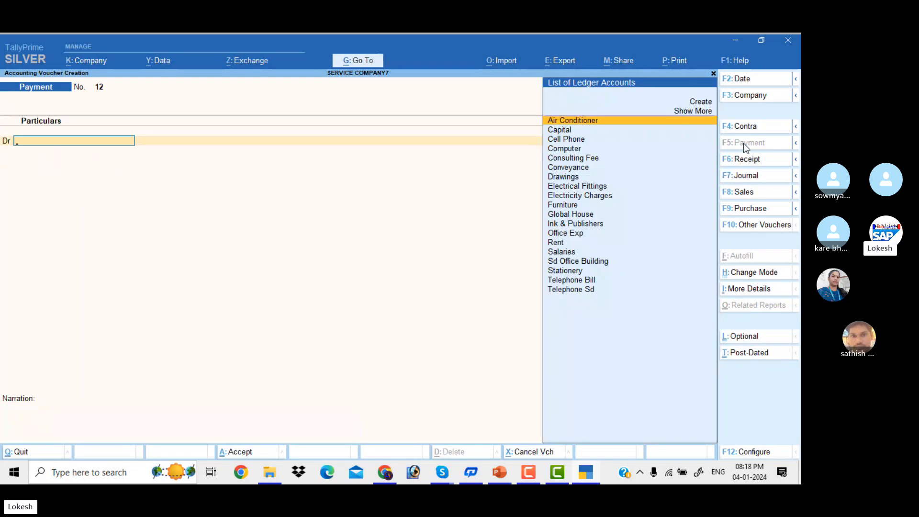
# Leave voucher creation and review the entries for 1-May-23 in the Day Book.
pyautogui.press('Escape')
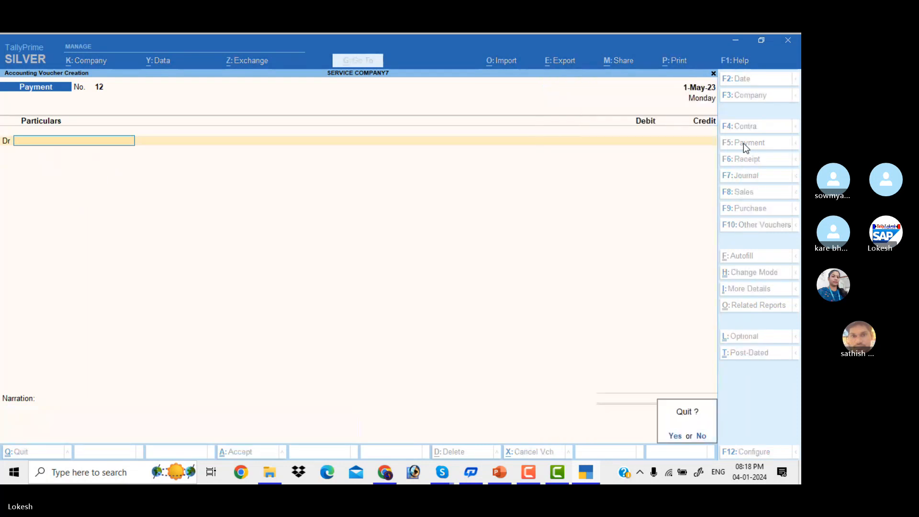
pyautogui.press('y')
pyautogui.press('Down')
pyautogui.press('Down')
pyautogui.press('Down')
pyautogui.press('Down')
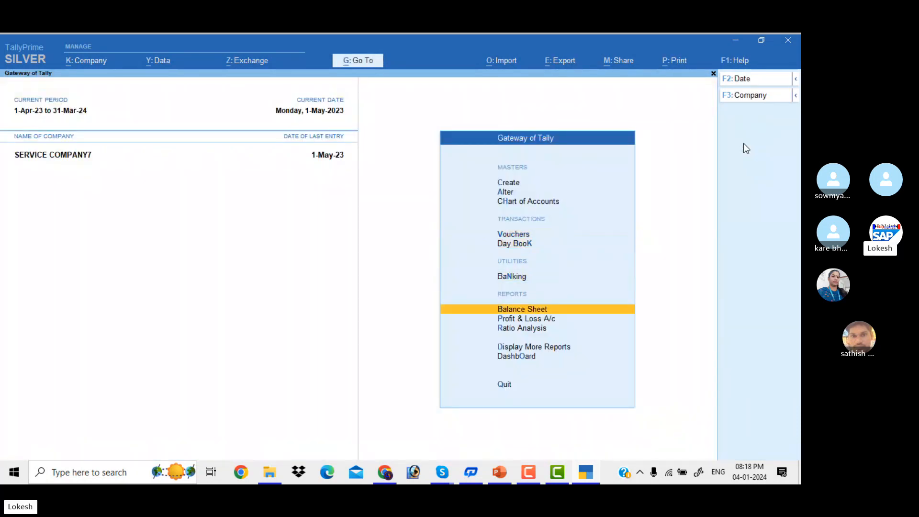
pyautogui.press('Up')
pyautogui.press('Up')
pyautogui.press('Up')
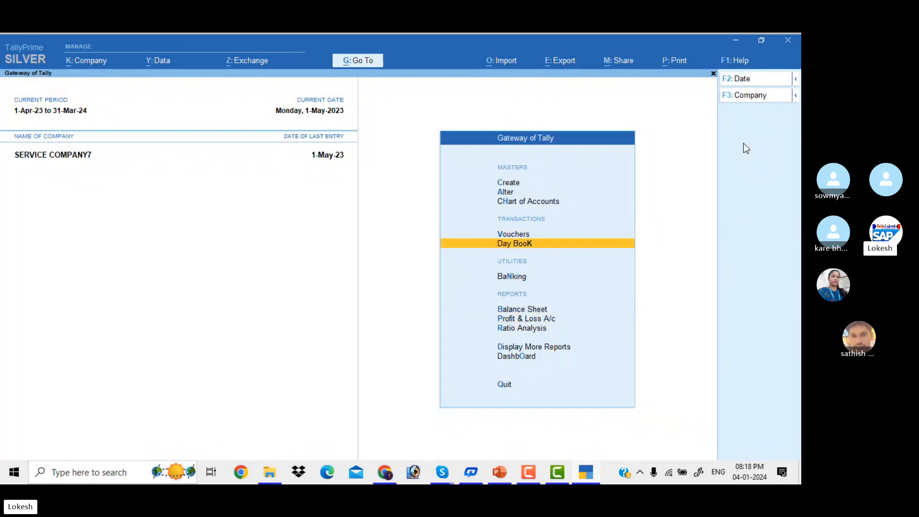
pyautogui.press('Return')
pyautogui.press('Down')
pyautogui.press('Down')
pyautogui.press('Down')
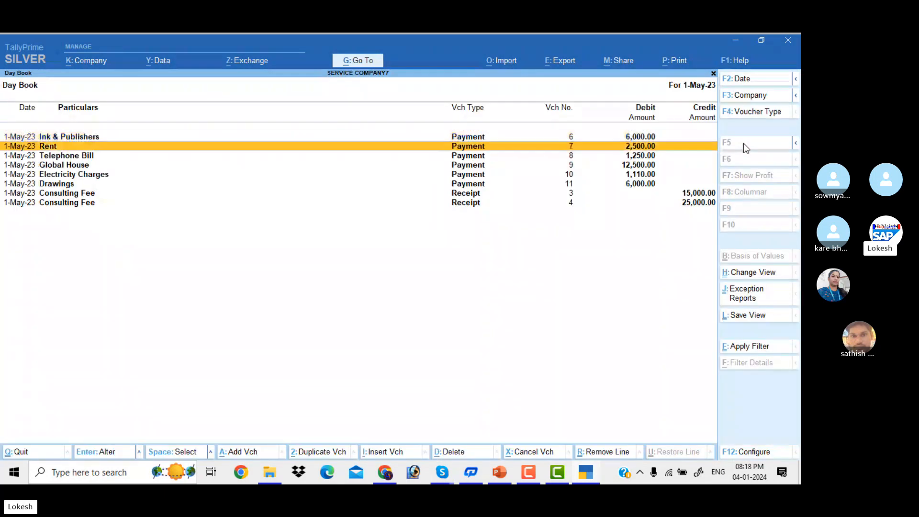
pyautogui.press('Escape')
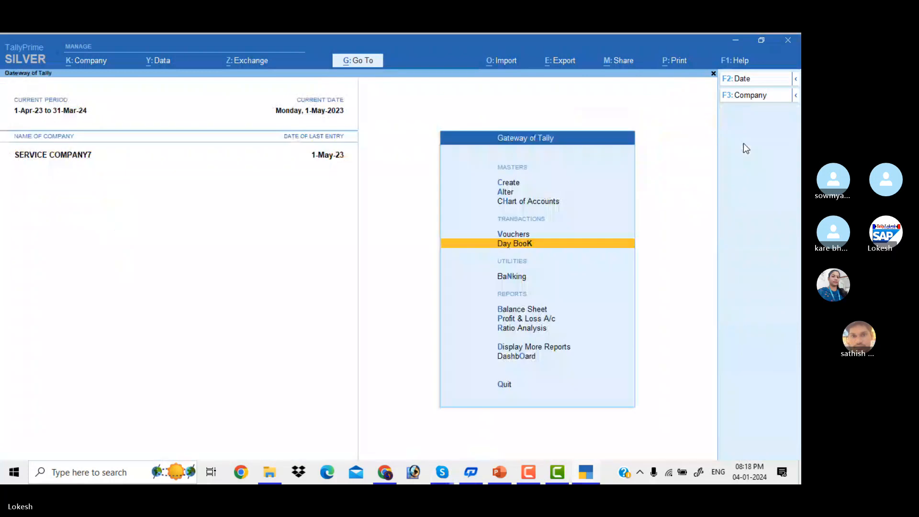
# Open the Profit & Loss A/c report and expand it to show the individual ledgers.
pyautogui.press('Down')
pyautogui.press('Down')
pyautogui.press('Down')
pyautogui.press('Return')
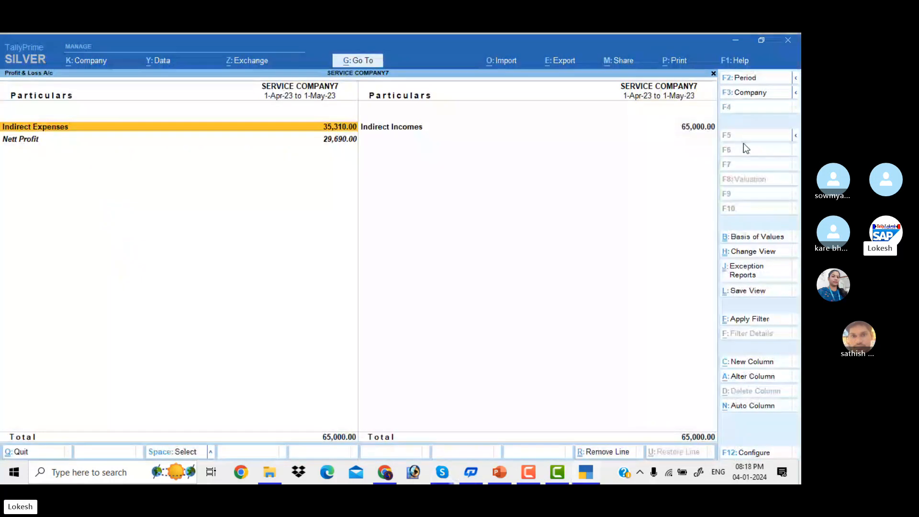
pyautogui.hotkey('alt', 'F5')
pyautogui.press('Right')
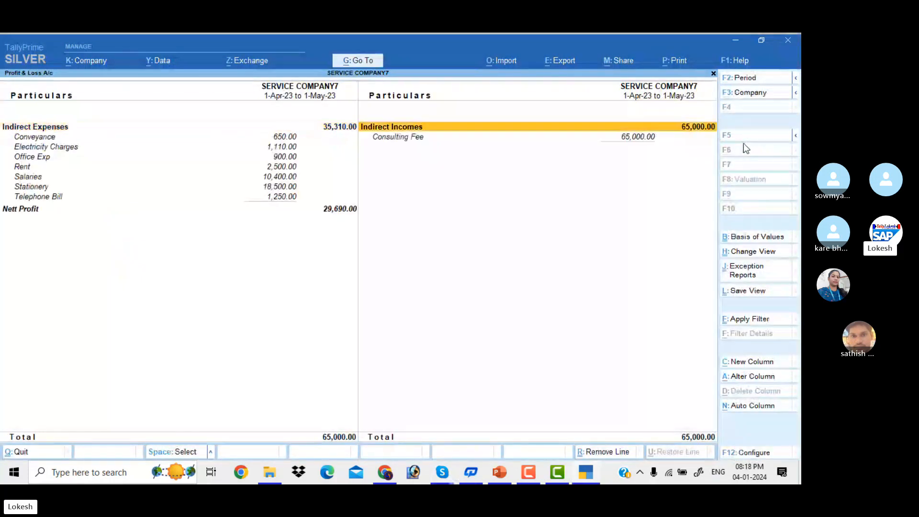
# Examine the Consulting Fee income, the indirect expense ledgers and the Nett Profit line, and close the report.
pyautogui.press('Down')
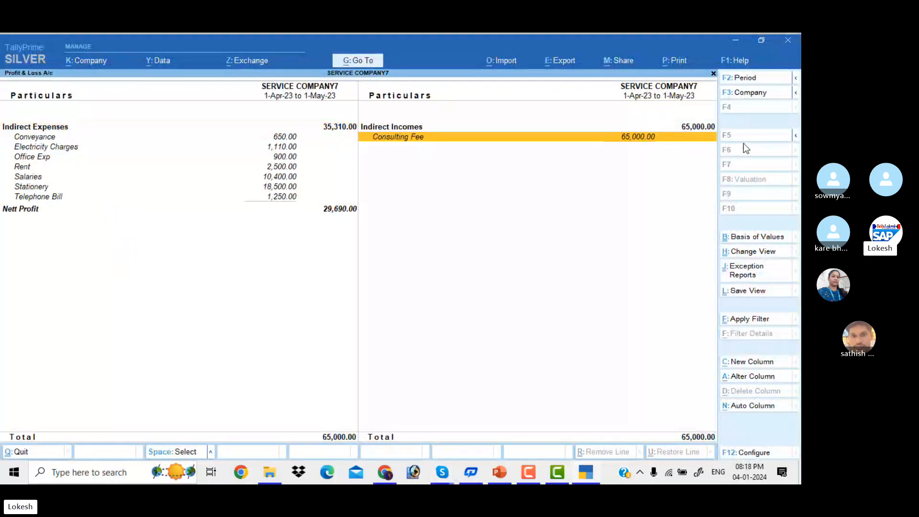
pyautogui.press('Up')
pyautogui.press('Left')
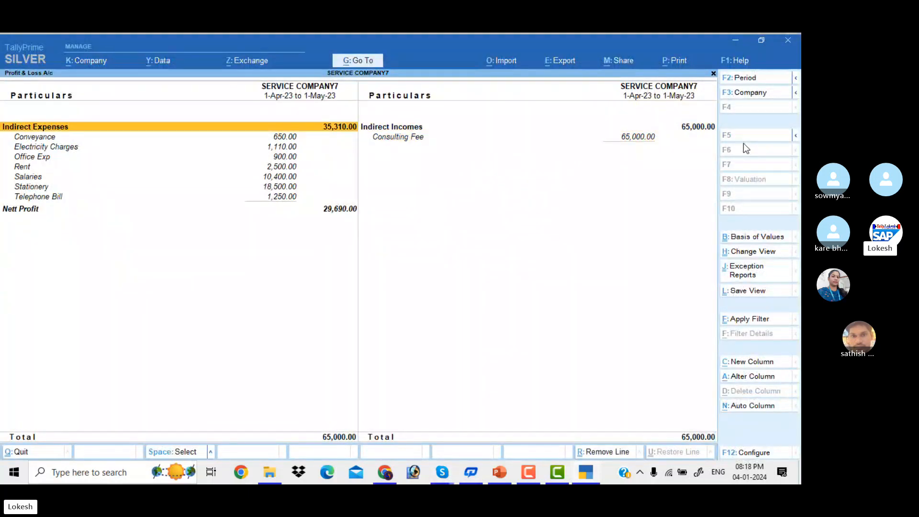
pyautogui.press('Down')
pyautogui.press('Down')
pyautogui.press('Down')
pyautogui.press('Down')
pyautogui.press('Down')
pyautogui.press('Down')
pyautogui.press('Down')
pyautogui.press('Down')
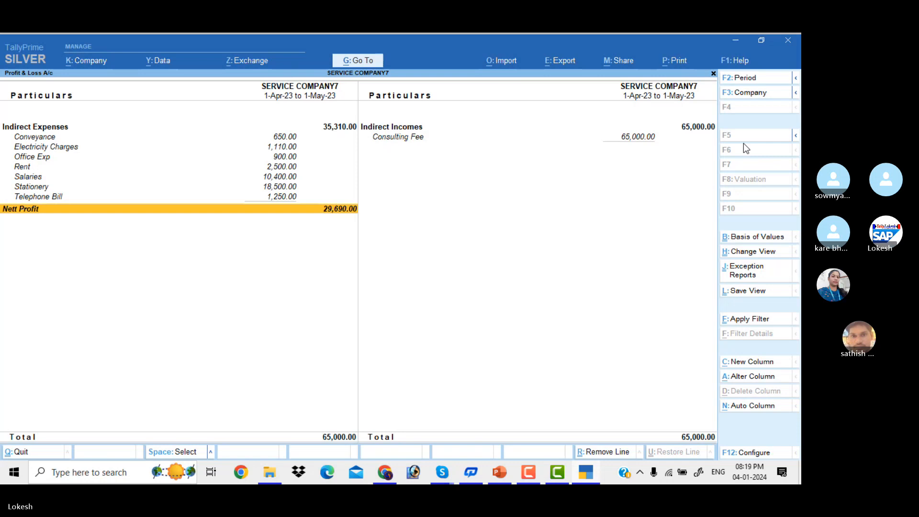
pyautogui.press('Escape')
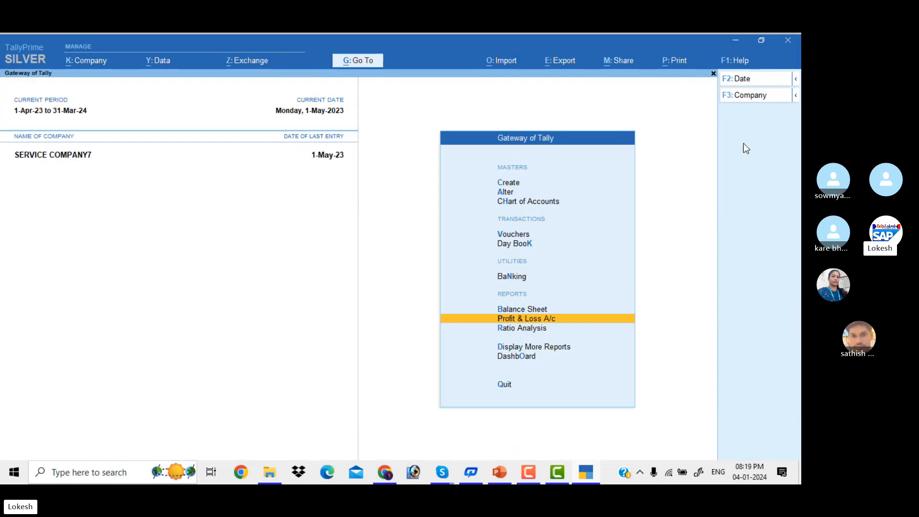
# Open the Dashboard and examine the Cash/Bank Accounts, Trading Details, Assets/Liabilities and Top Groups/Ledgers tiles.
pyautogui.press('Down')
pyautogui.press('Down')
pyautogui.press('Down')
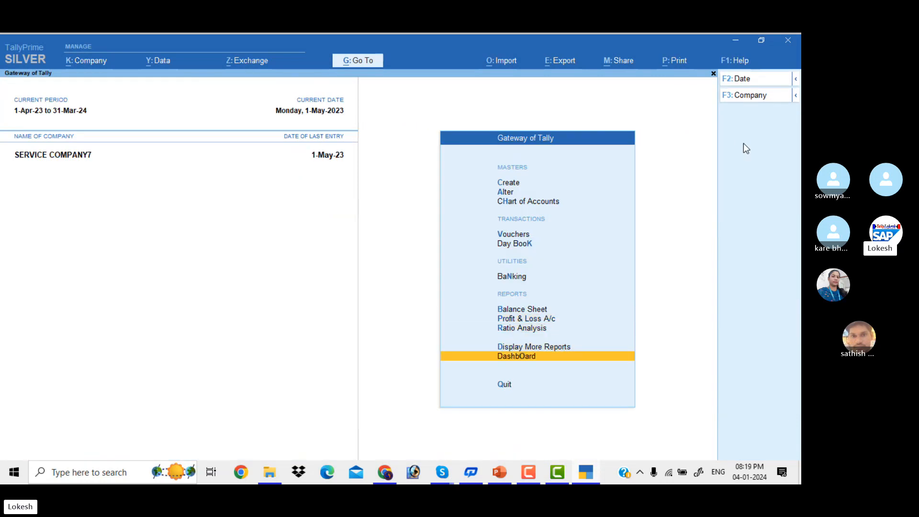
pyautogui.press('Return')
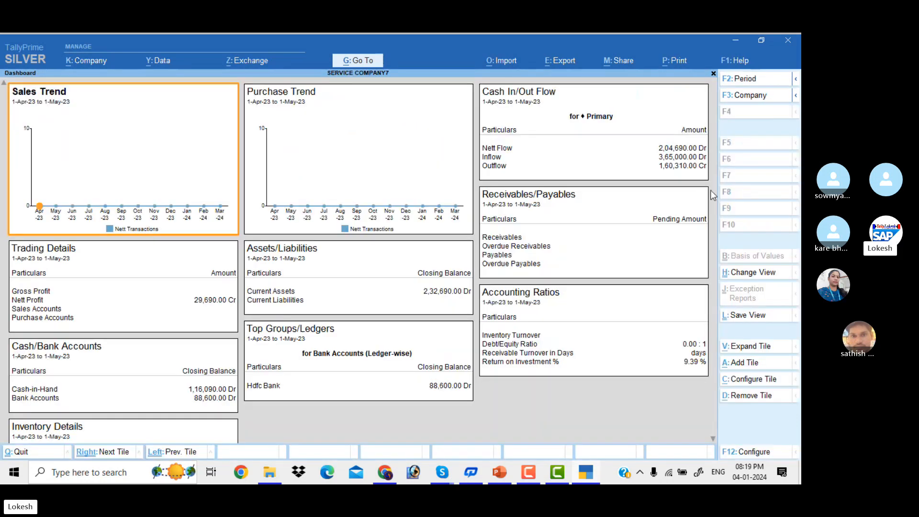
pyautogui.click(713, 438)
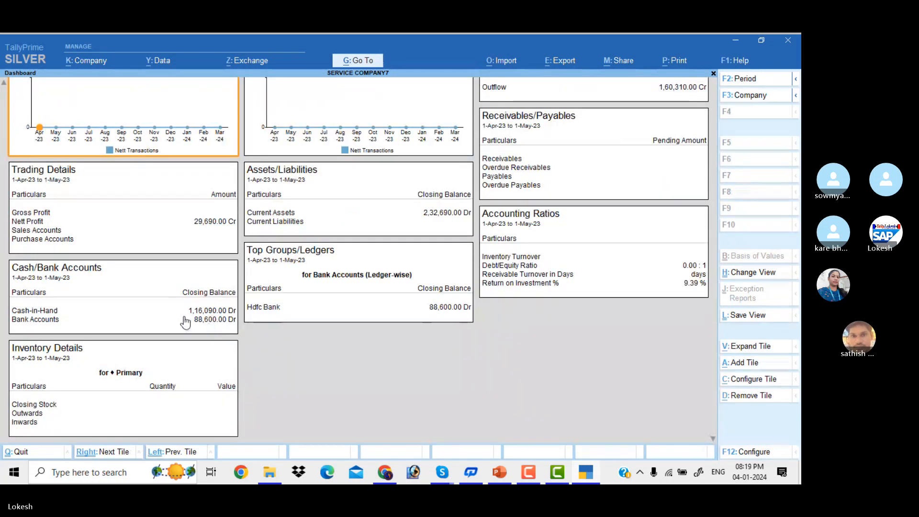
pyautogui.click(157, 309)
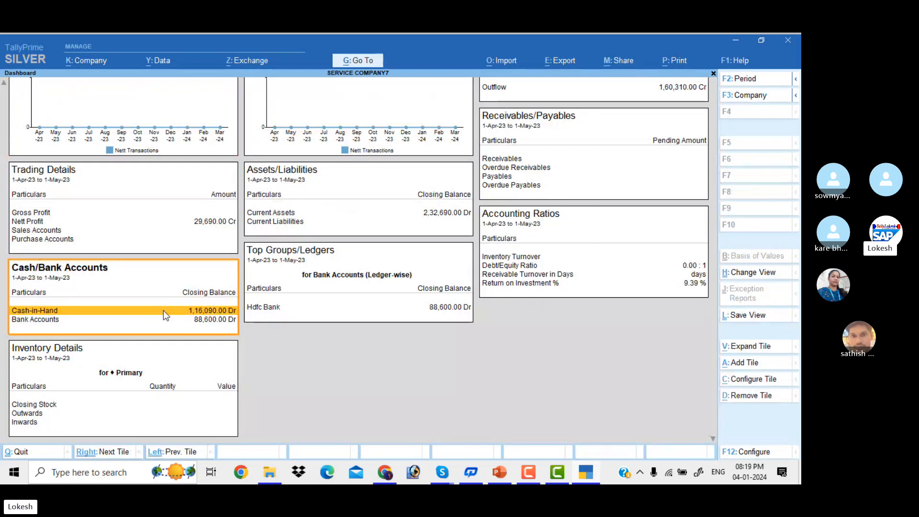
pyautogui.click(174, 320)
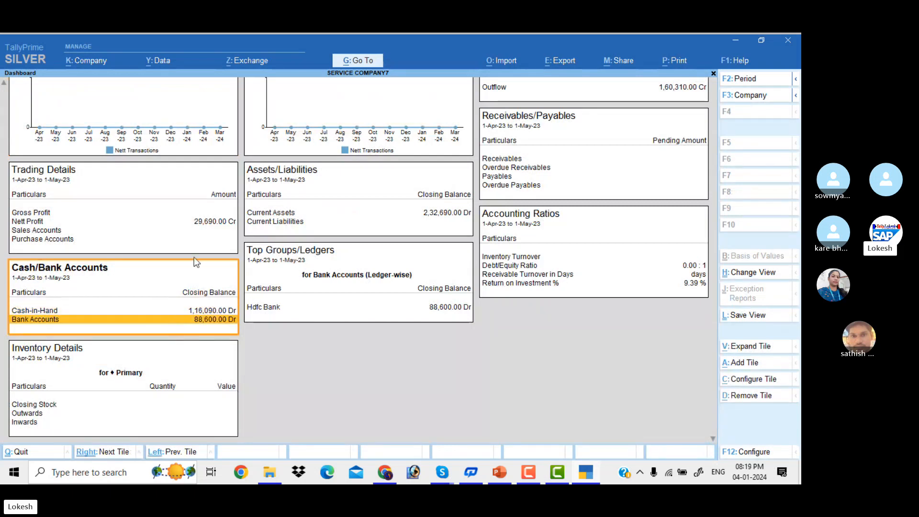
pyautogui.click(200, 225)
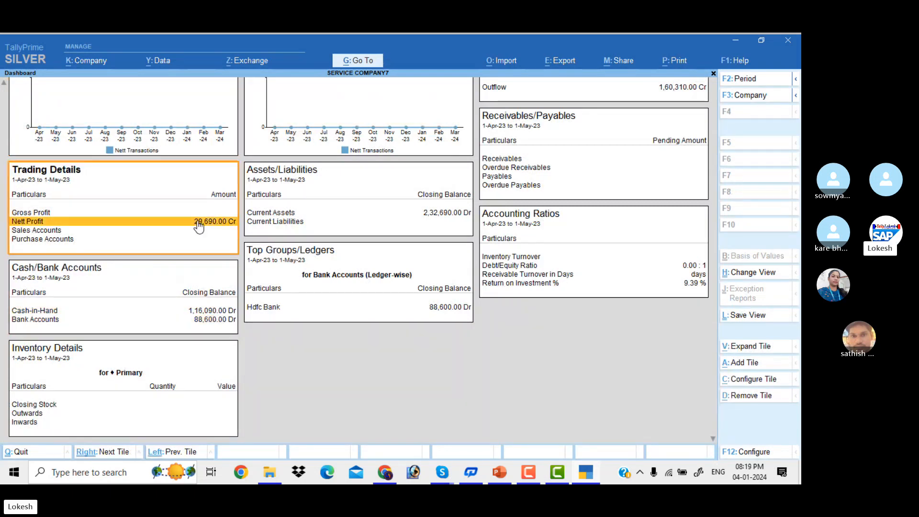
pyautogui.click(383, 215)
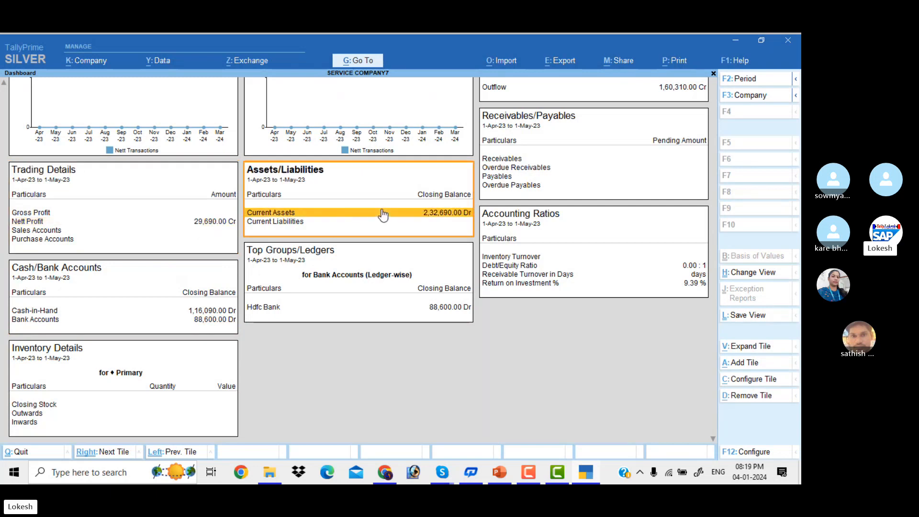
pyautogui.click(449, 313)
pyautogui.press('Escape')
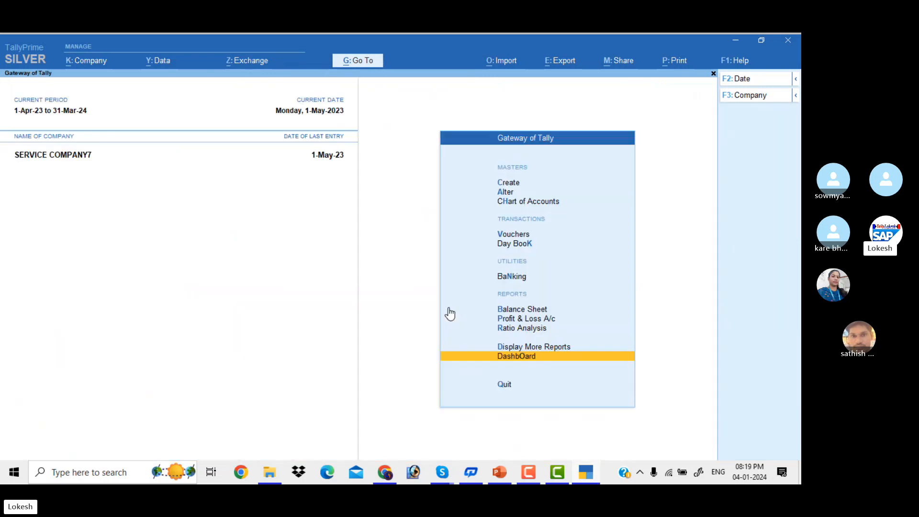
# Reopen the Day Book from the Gateway of Tally to check the recorded payment and receipt vouchers.
pyautogui.press('Up')
pyautogui.press('Up')
pyautogui.press('Up')
pyautogui.press('Up')
pyautogui.press('Up')
pyautogui.press('Up')
pyautogui.press('Up')
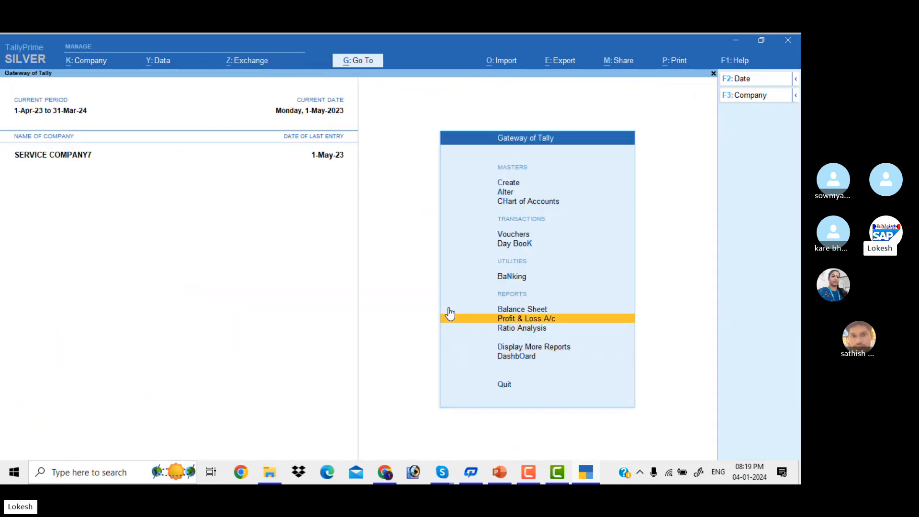
pyautogui.press('Down')
pyautogui.press('Return')
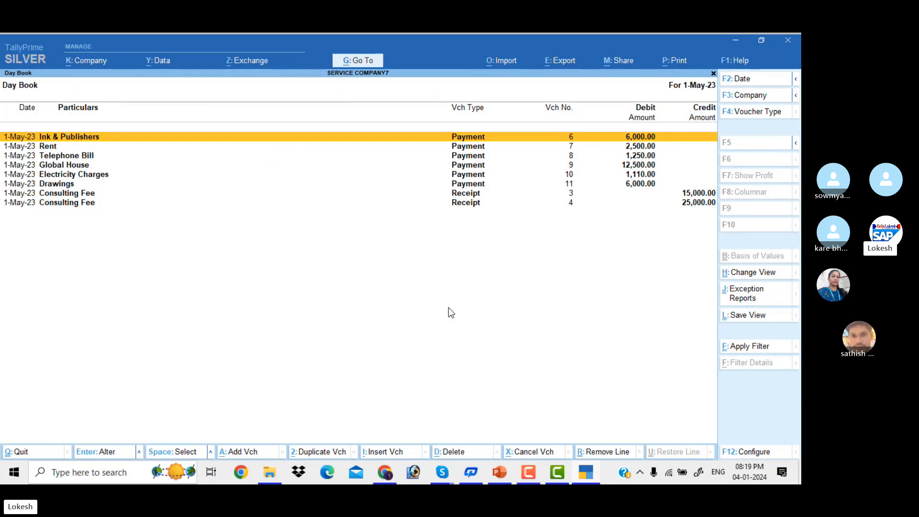
# Close the Day Book and open a blank payment voucher.
pyautogui.press('Escape')
pyautogui.press('Up')
pyautogui.press('Return')
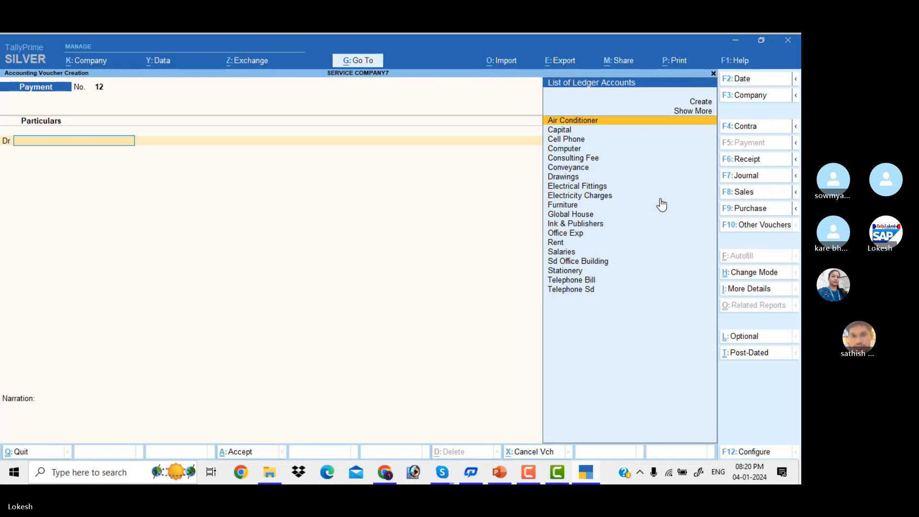
# Switch to Chrome, compare the two Tally Prime with GST 4.0 book listings on Amazon, and return to TallyPrime.
pyautogui.click(386, 474)
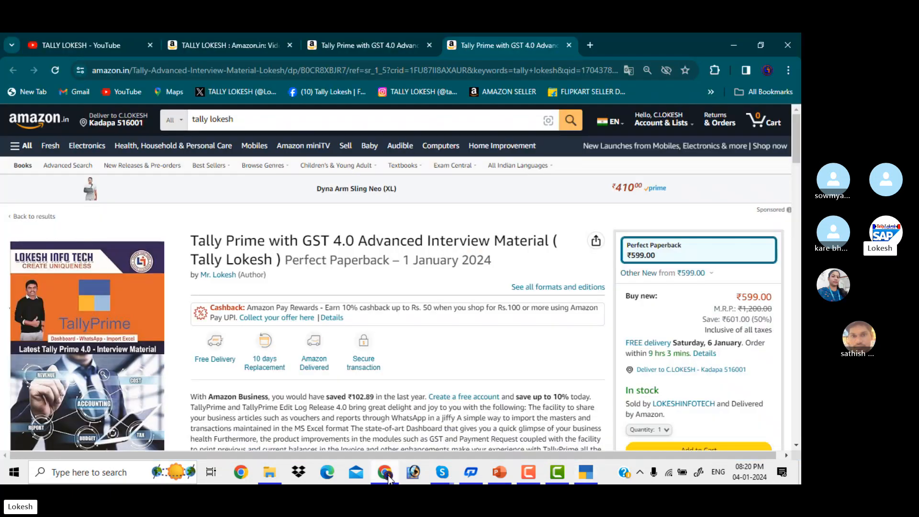
pyautogui.click(381, 47)
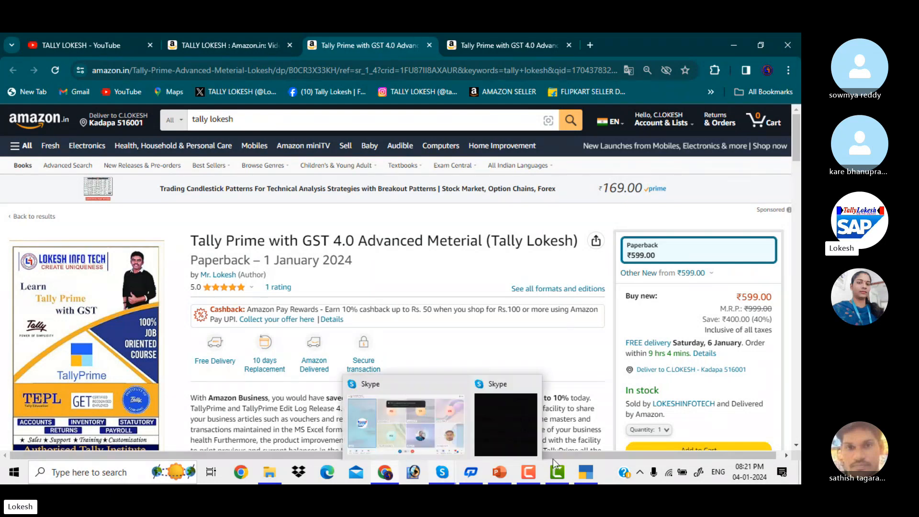
pyautogui.click(584, 473)
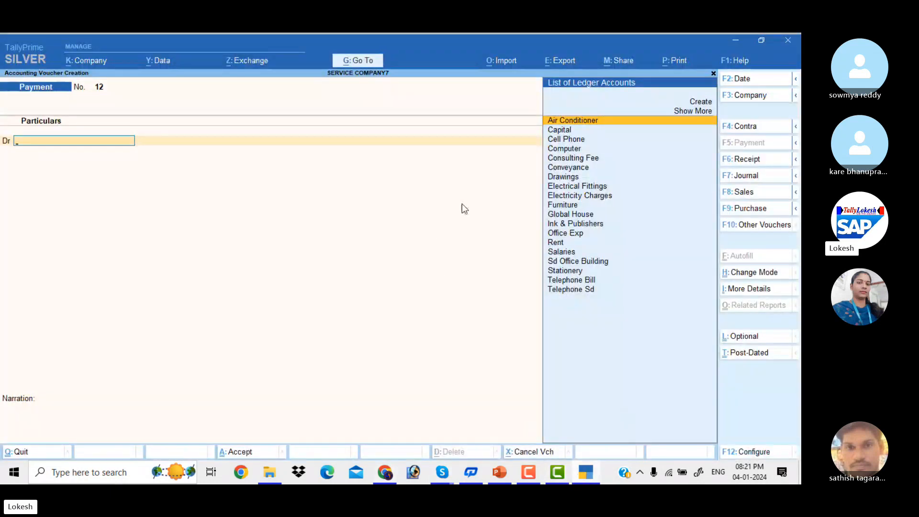
# Switch to a blank journal voucher and set its voucher date to 1 June 2023.
pyautogui.click(754, 176)
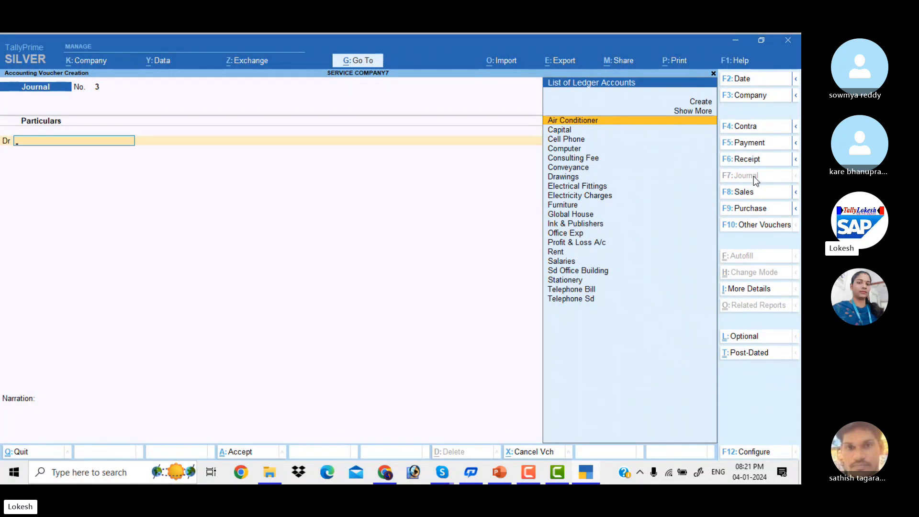
pyautogui.click(762, 77)
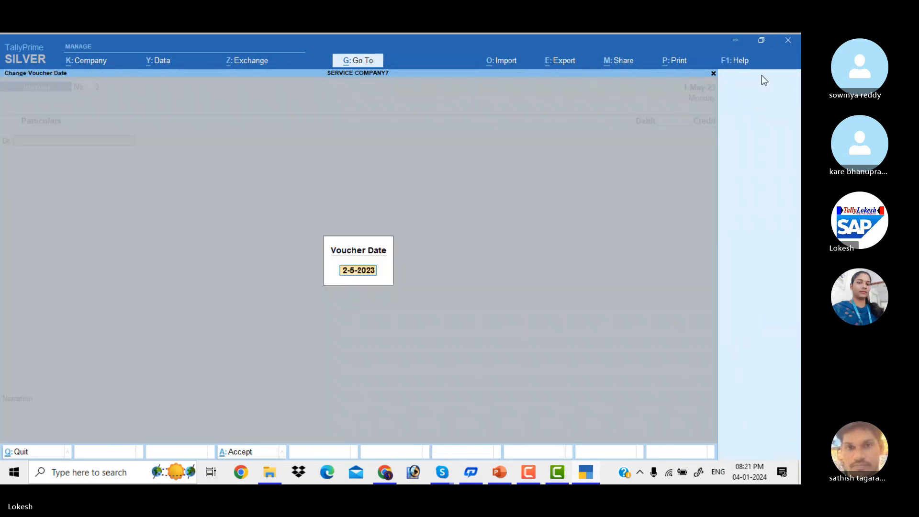
pyautogui.write('1-5')
pyautogui.press('Return')
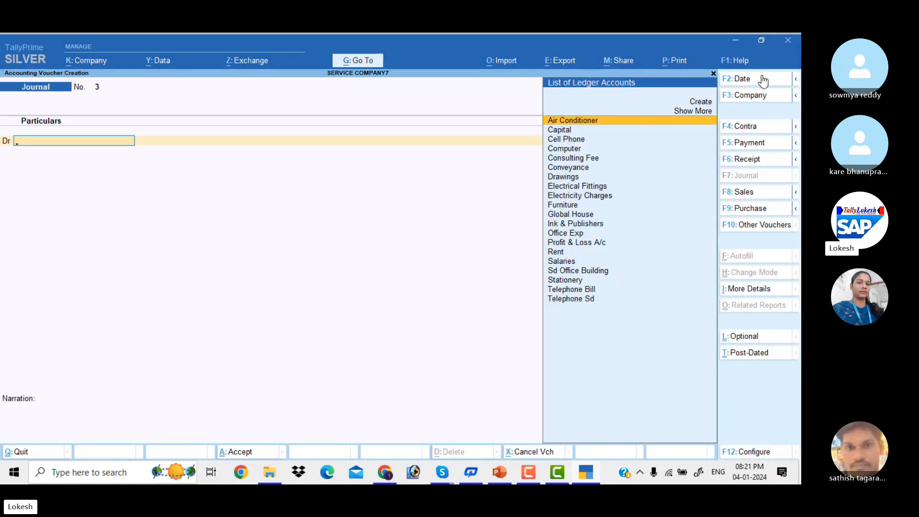
# Create the ledger Cab Hiring Charges under Indirect Expenses from the journal voucher and debit it with 5,500.
pyautogui.hotkey('alt', 'c')
pyautogui.write('Cas')
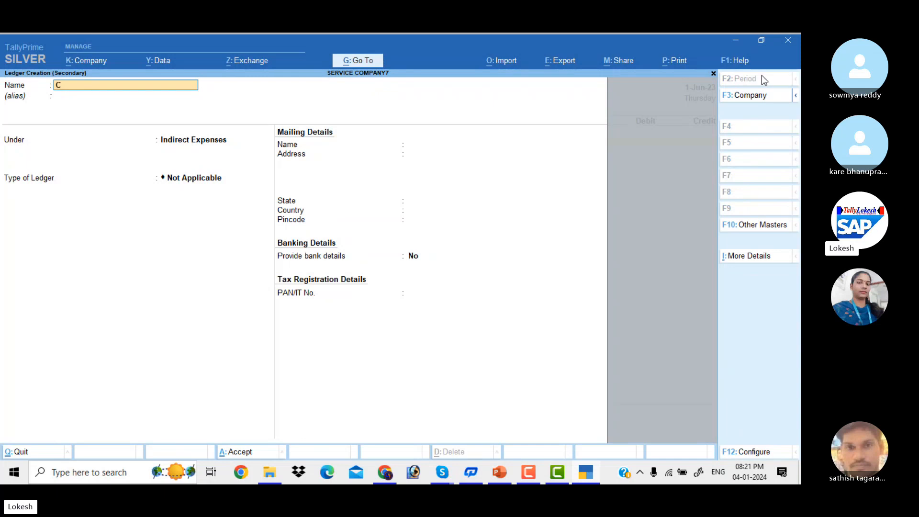
pyautogui.press('BackSpace')
pyautogui.press('BackSpace')
pyautogui.write('ab Hiring Ch')
pyautogui.press('BackSpace')
pyautogui.press('BackSpace')
pyautogui.write('c')
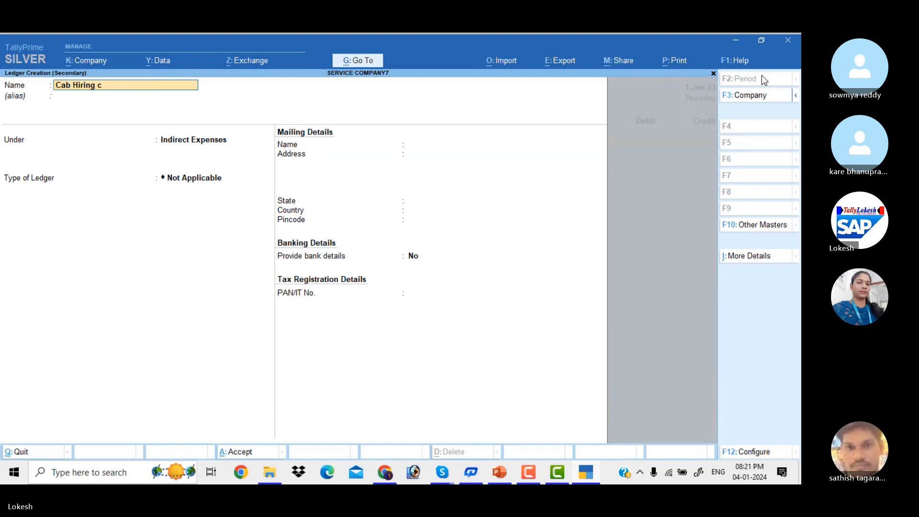
pyautogui.press('BackSpace')
pyautogui.write('Charges')
pyautogui.press('Return')
pyautogui.press('Return')
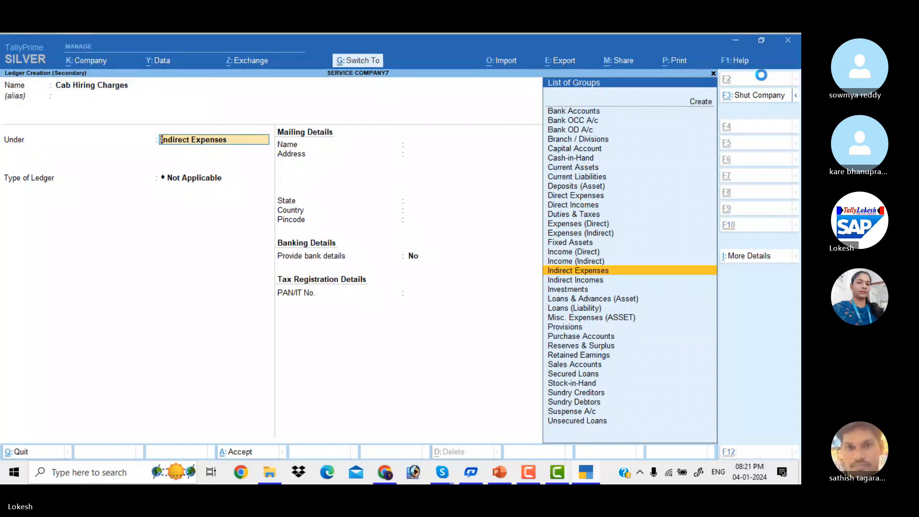
pyautogui.hotkey('ctrl', 'a')
pyautogui.write('5500')
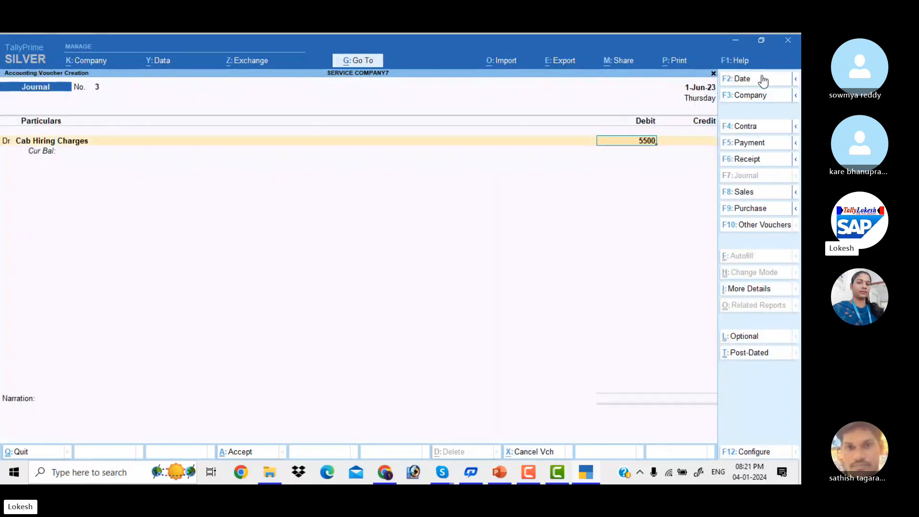
pyautogui.press('Return')
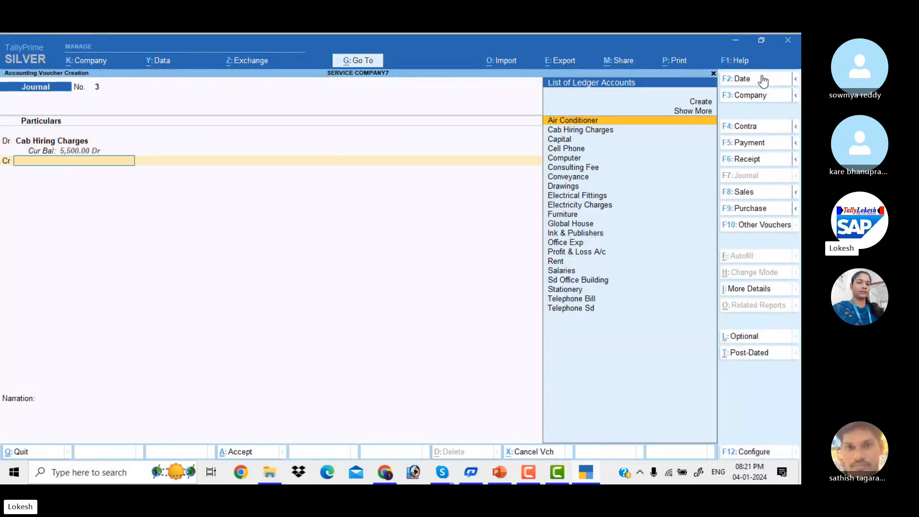
# Create the ledger Raj Travels under Sundry Creditors as the credit account of the journal voucher.
pyautogui.hotkey('alt', 'c')
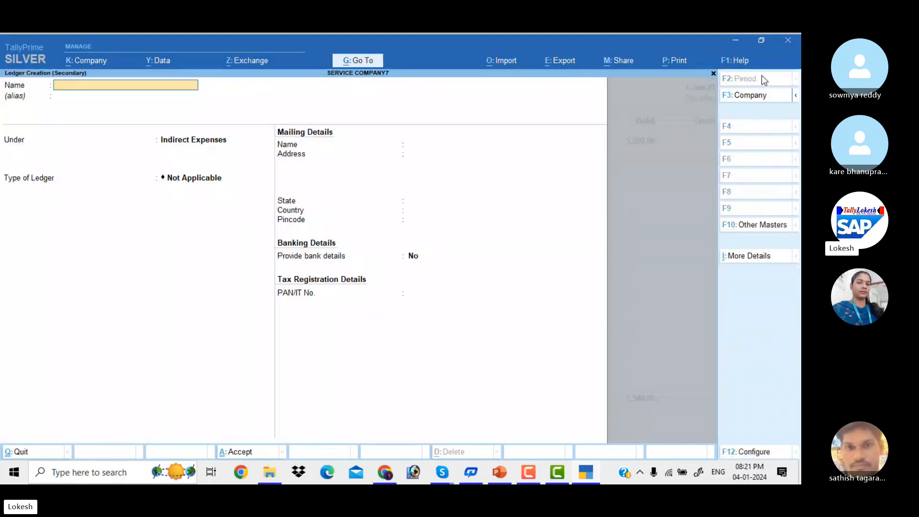
pyautogui.write('Raj Travels')
pyautogui.press('Return')
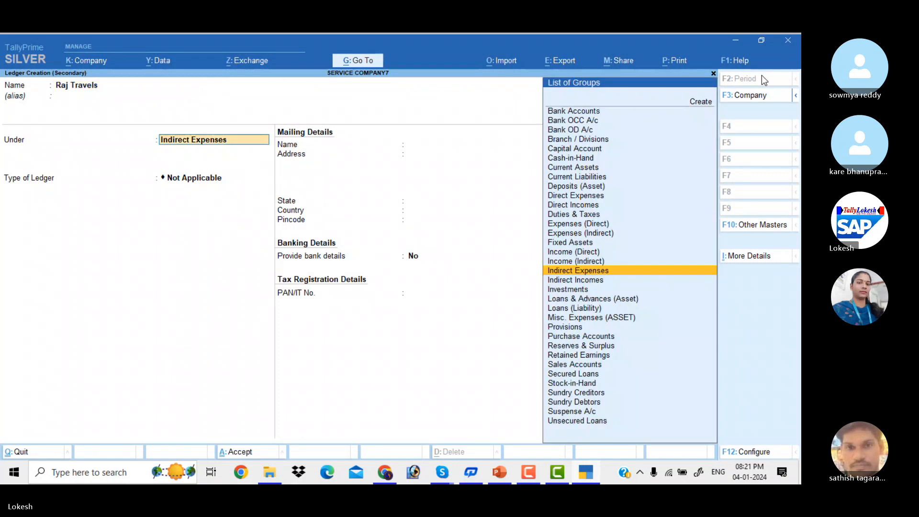
pyautogui.write('Sun')
pyautogui.press('Return')
pyautogui.press('Return')
pyautogui.press('Return')
pyautogui.press('Return')
pyautogui.press('Return')
pyautogui.press('Return')
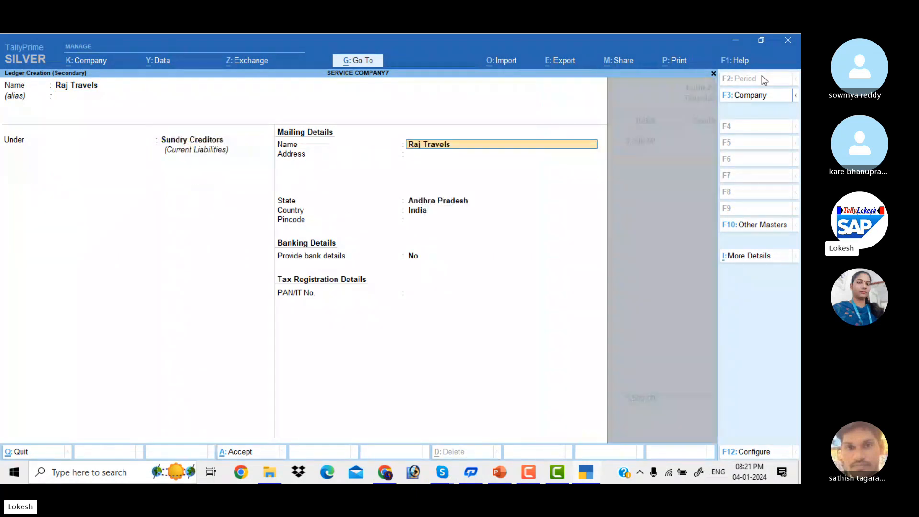
pyautogui.press('Return')
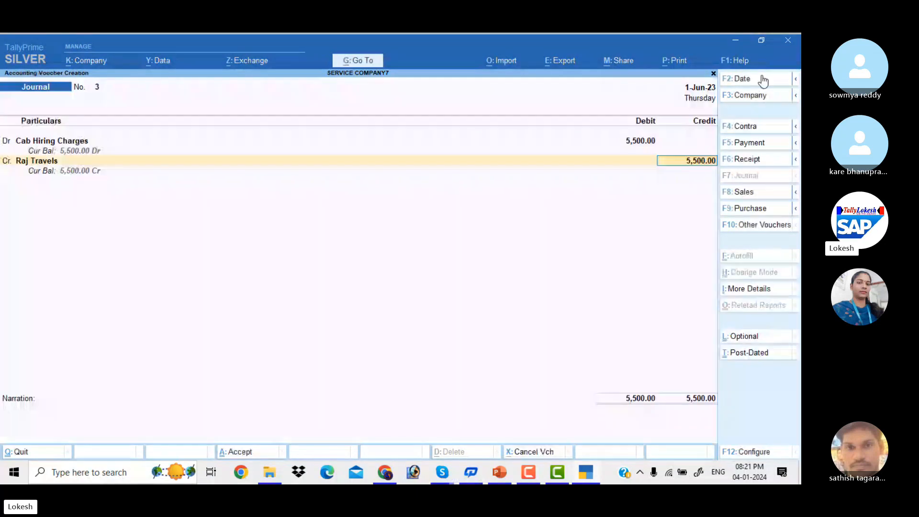
# Credit Raj Travels with 5,500, leave the narration empty and save the journal voucher.
pyautogui.press('Return')
pyautogui.press('Return')
pyautogui.press('Return')
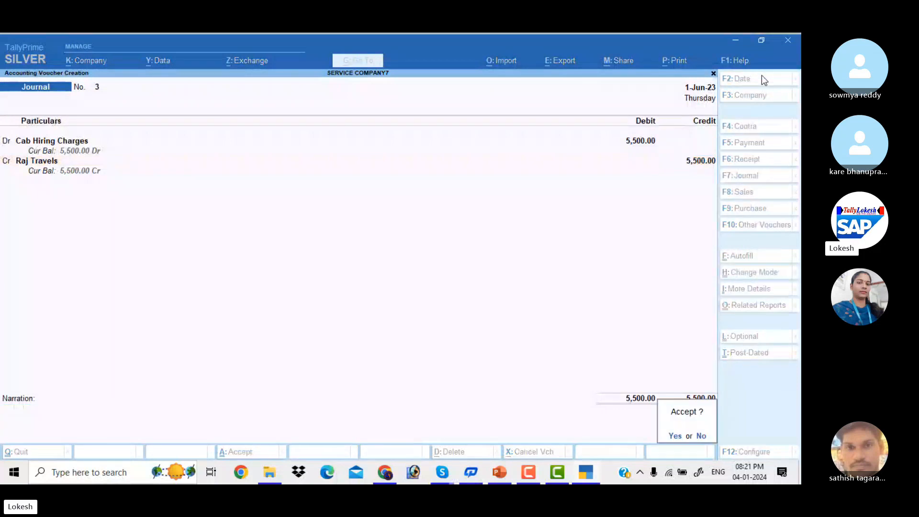
pyautogui.press('Return')
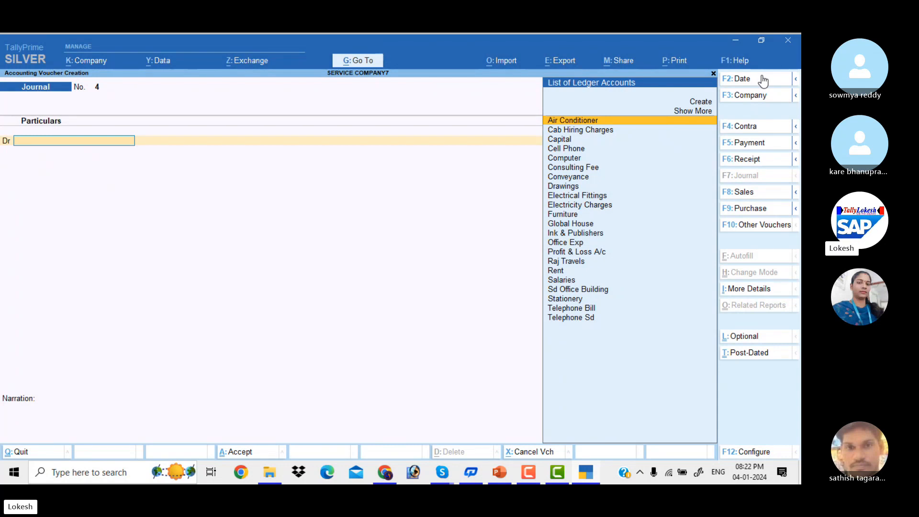
# Start a receipt voucher and credit Consulting Fee with 35,000.
pyautogui.click(745, 158)
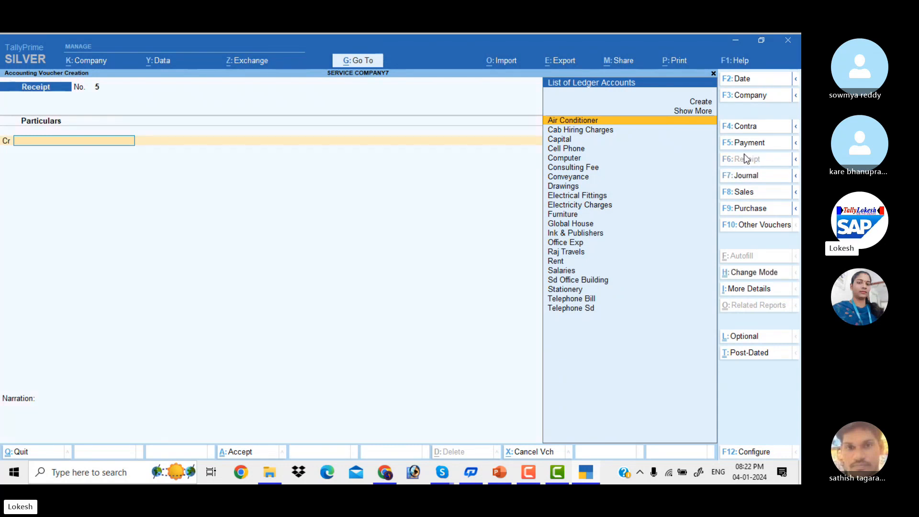
pyautogui.write('Con')
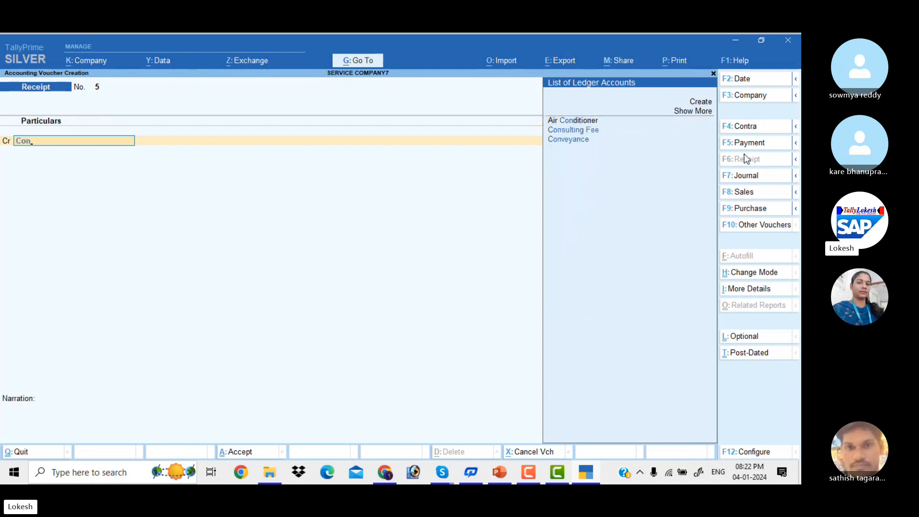
pyautogui.press('Down')
pyautogui.press('Return')
pyautogui.write('35000')
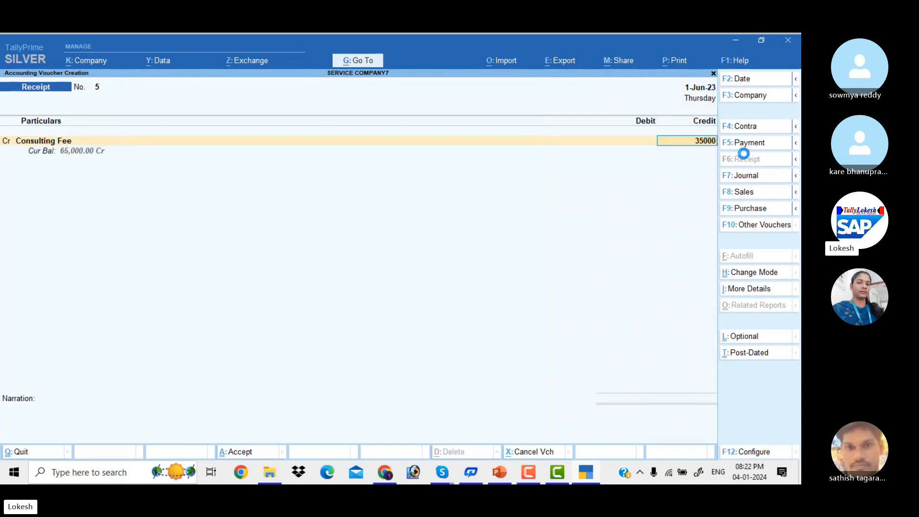
pyautogui.press('Return')
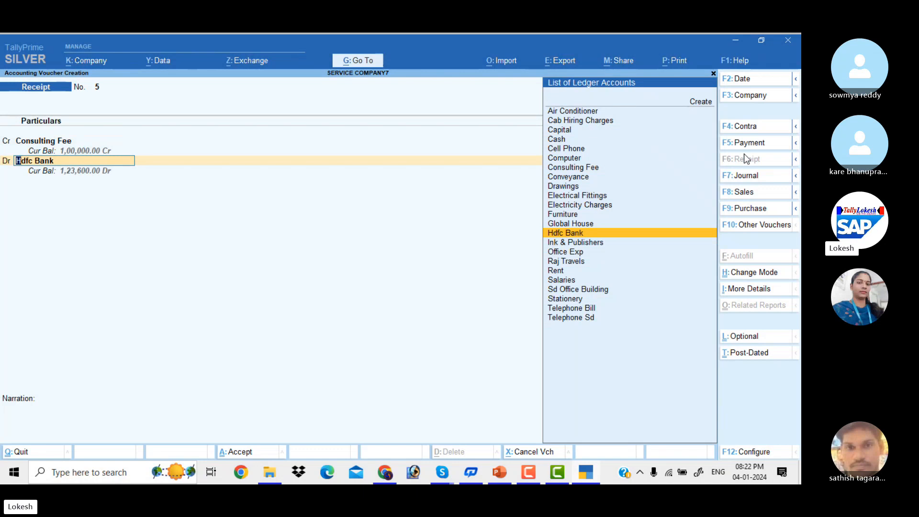
# Debit Cash with 35,000 instead of Hdfc Bank and save the receipt voucher without a narration.
pyautogui.write('Ca')
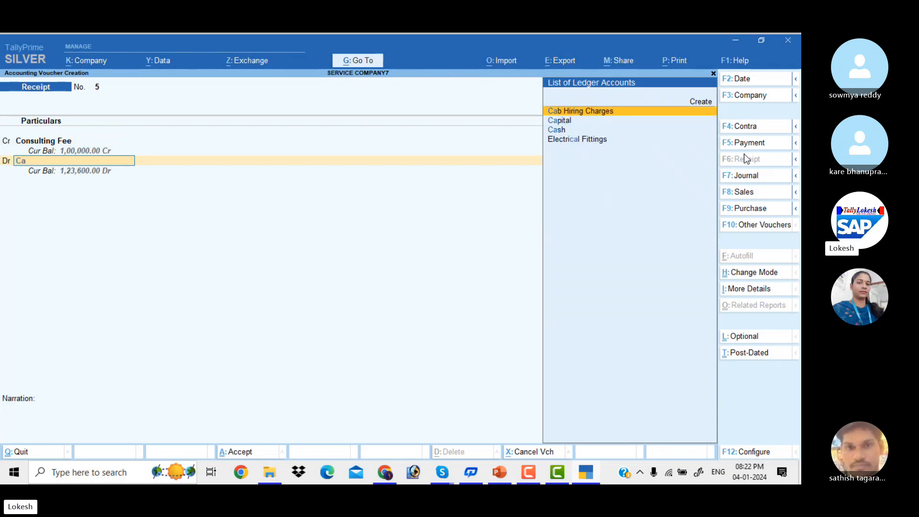
pyautogui.press('Down')
pyautogui.press('Down')
pyautogui.press('Return')
pyautogui.press('Return')
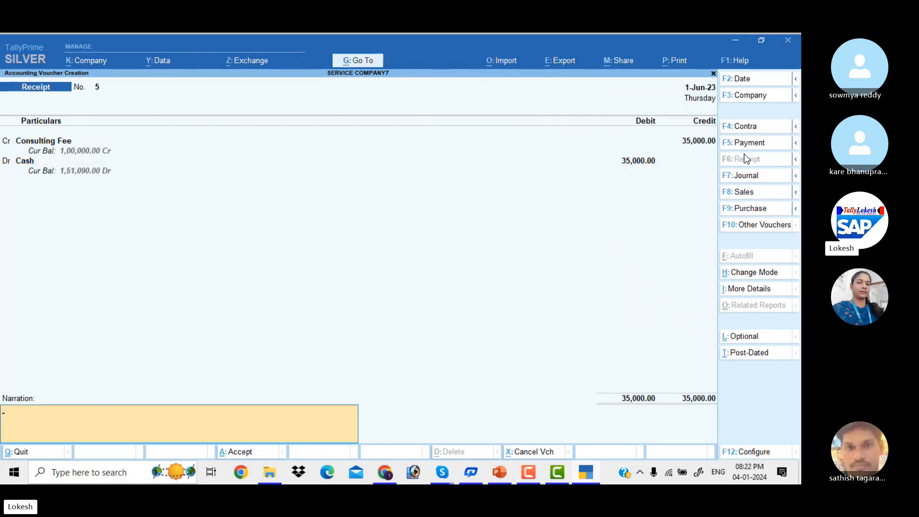
pyautogui.press('Return')
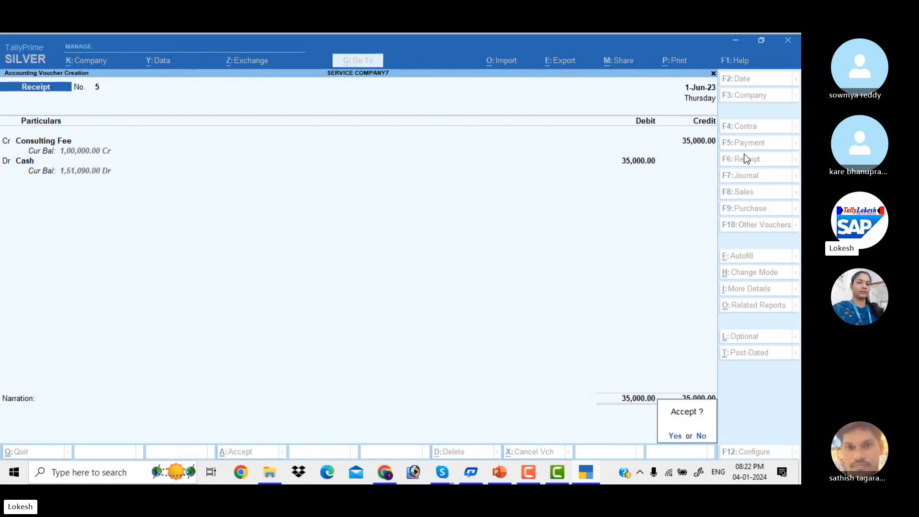
pyautogui.press('Return')
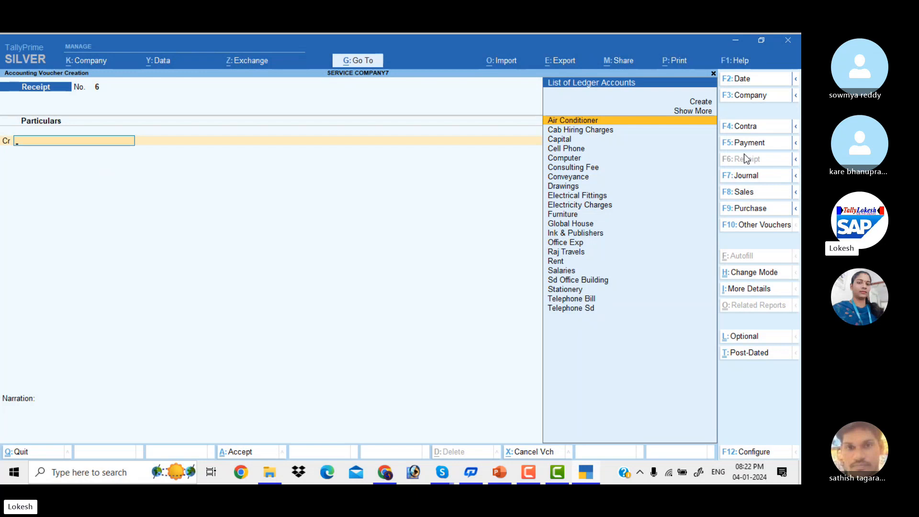
# Start a payment voucher and create the ledger Salary Advance under Current Assets as its debit account.
pyautogui.click(757, 143)
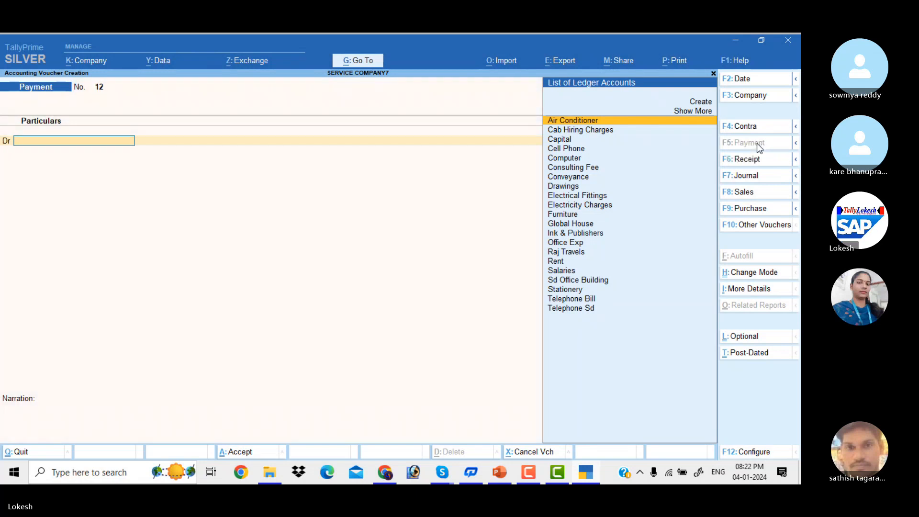
pyautogui.hotkey('alt', 'c')
pyautogui.write('Salary')
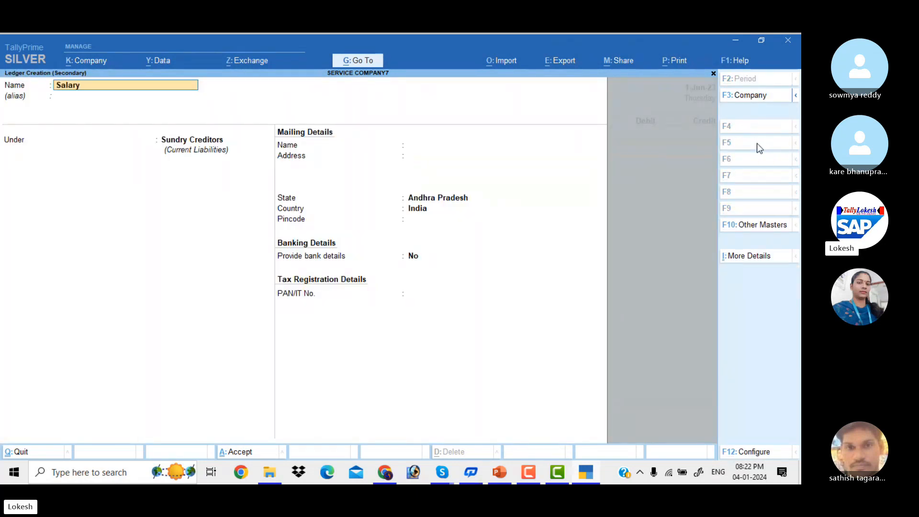
pyautogui.write(' Advance')
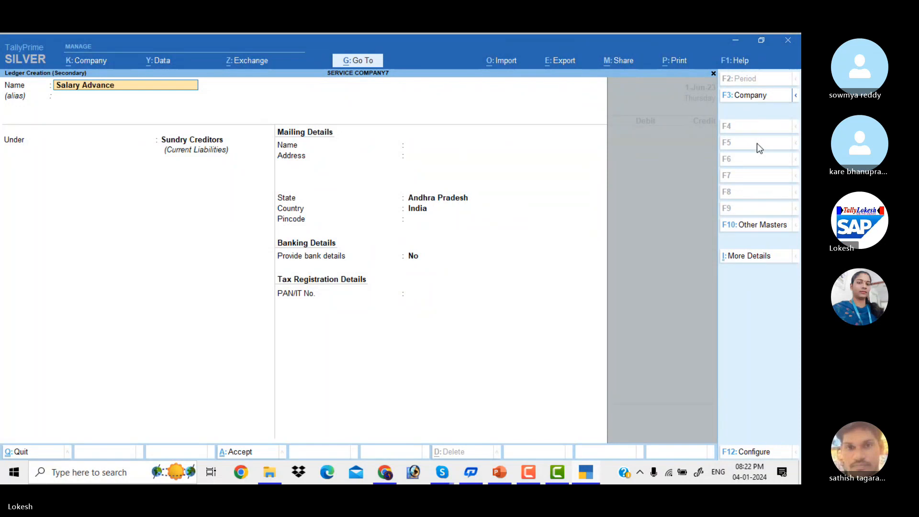
pyautogui.press('Return')
pyautogui.press('Return')
pyautogui.write('Cur')
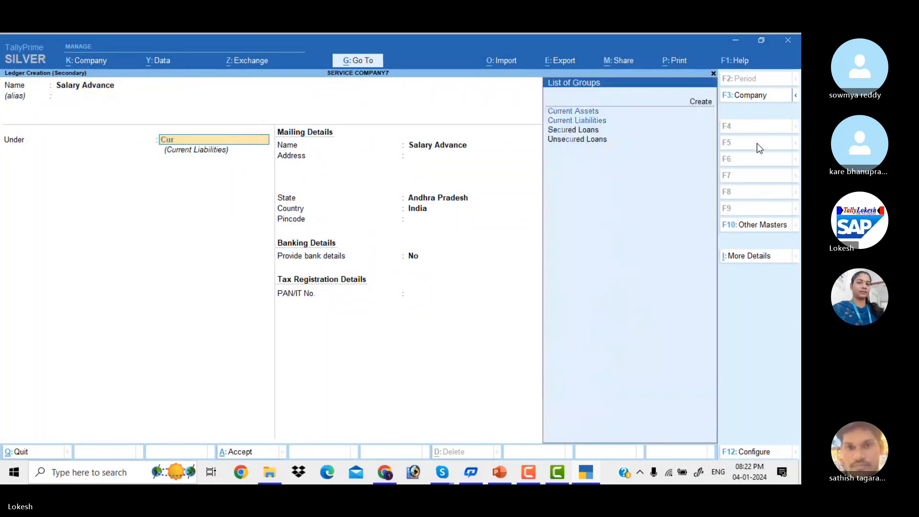
pyautogui.press('Return')
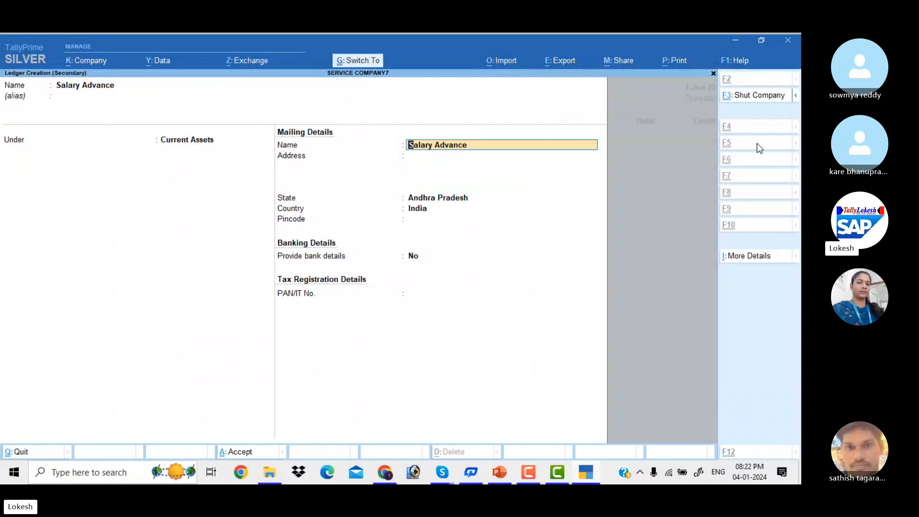
pyautogui.hotkey('ctrl', 'a')
# Debit Salary Advance with 3,000, credit Cash with the same amount and save the payment voucher.
pyautogui.write('3000')
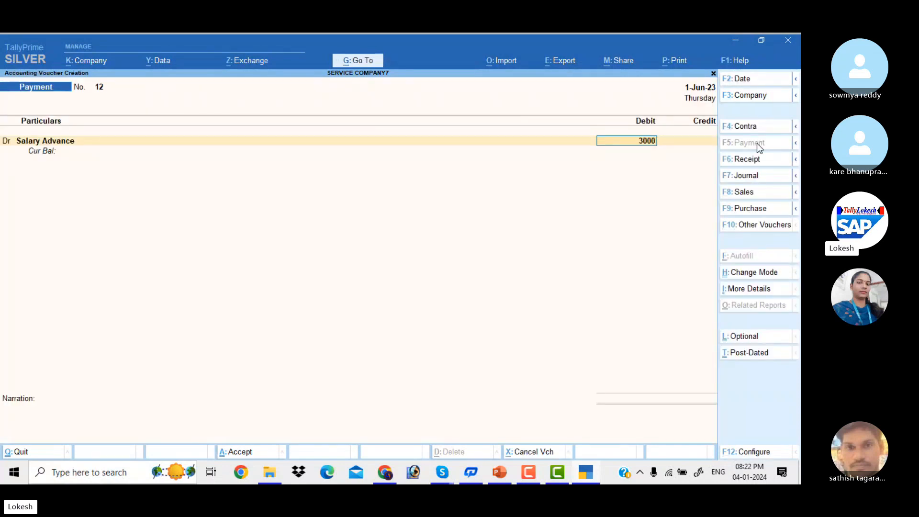
pyautogui.press('Return')
pyautogui.press('Return')
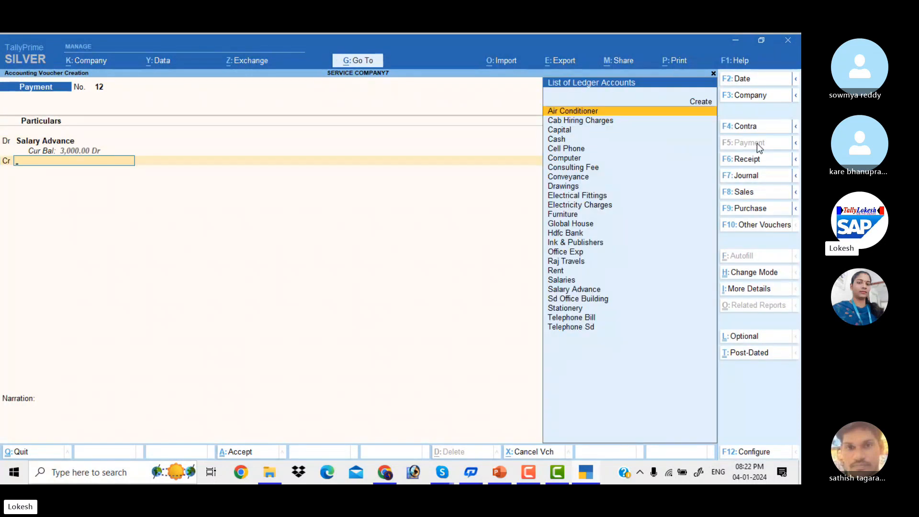
pyautogui.press('Down')
pyautogui.press('Down')
pyautogui.press('Down')
pyautogui.press('Return')
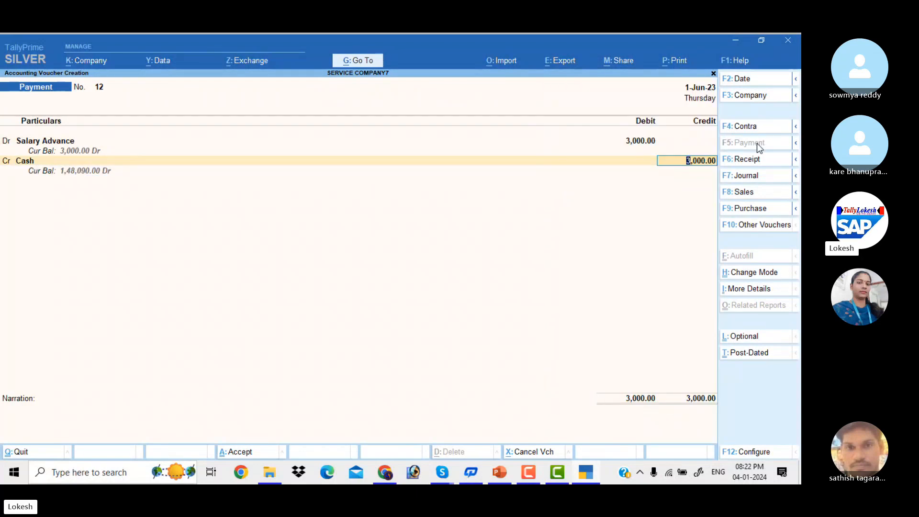
pyautogui.press('Return')
pyautogui.press('Return')
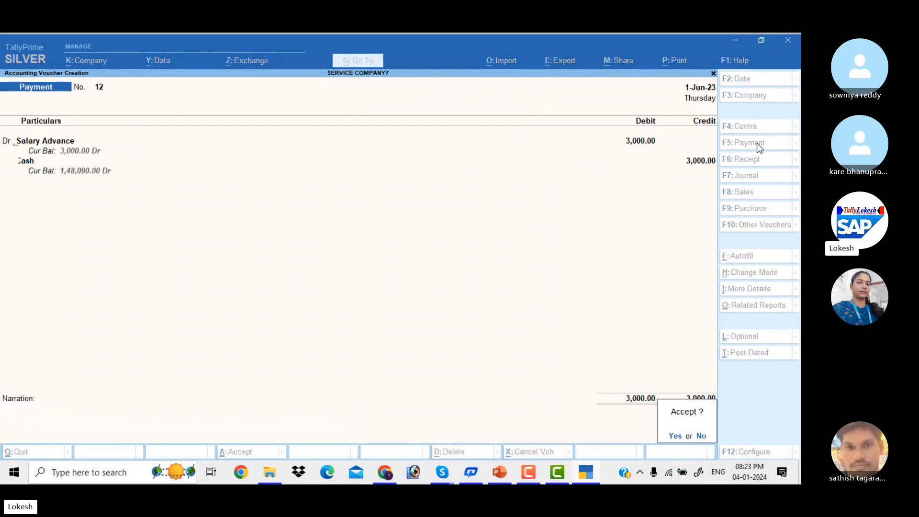
pyautogui.press('Return')
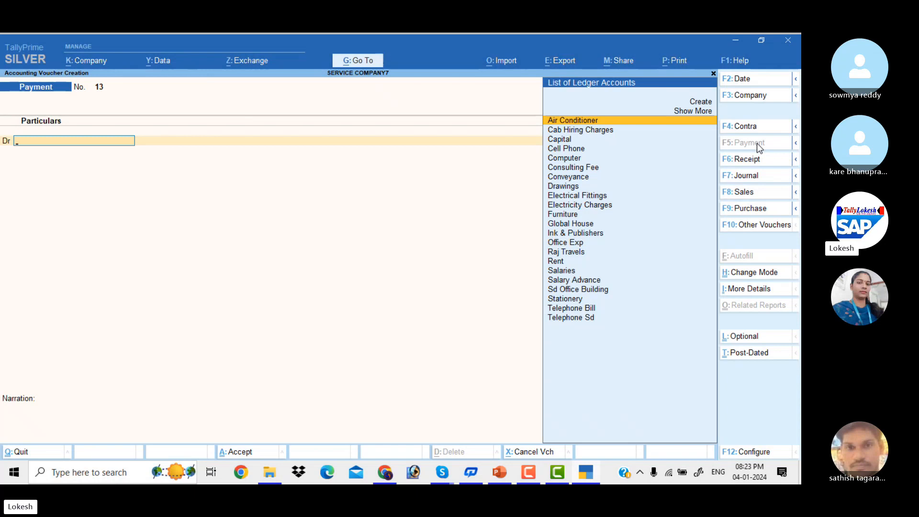
# Switch to a new journal voucher and set its voucher date to 1-7.
pyautogui.click(753, 175)
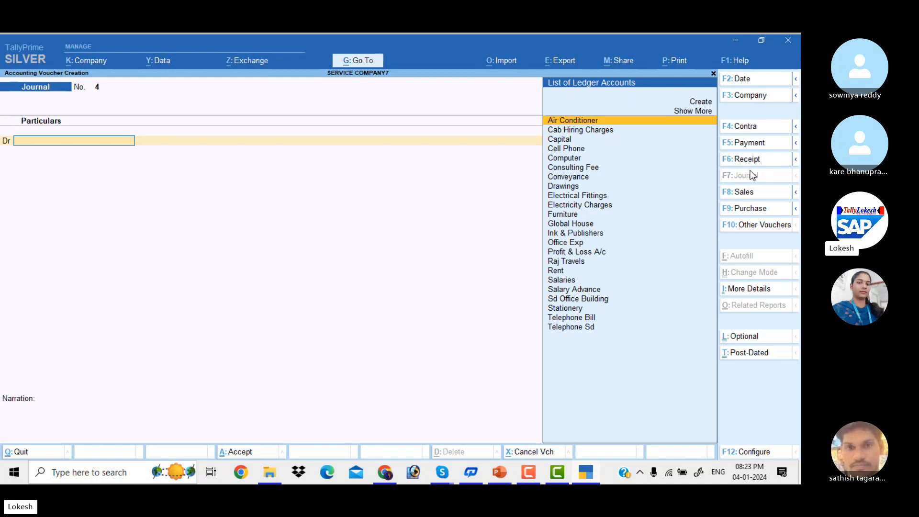
pyautogui.click(742, 79)
pyautogui.write('1-7')
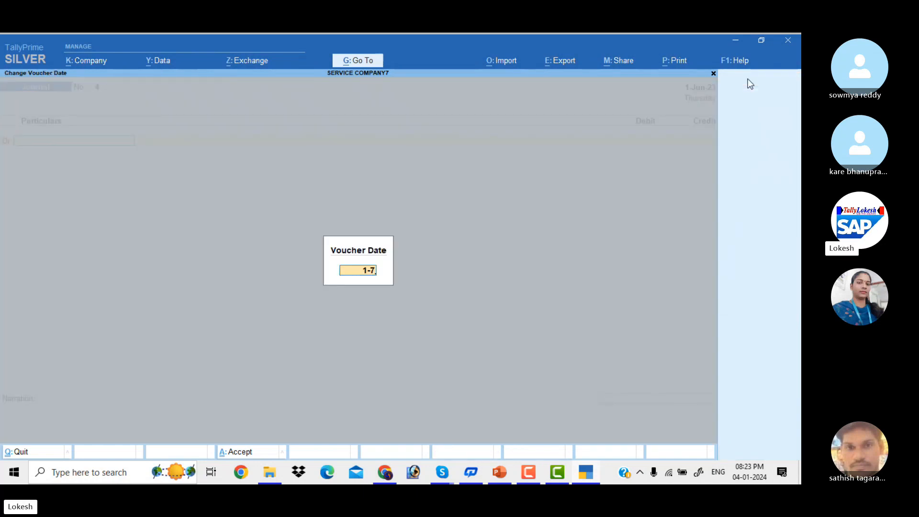
pyautogui.press('Return')
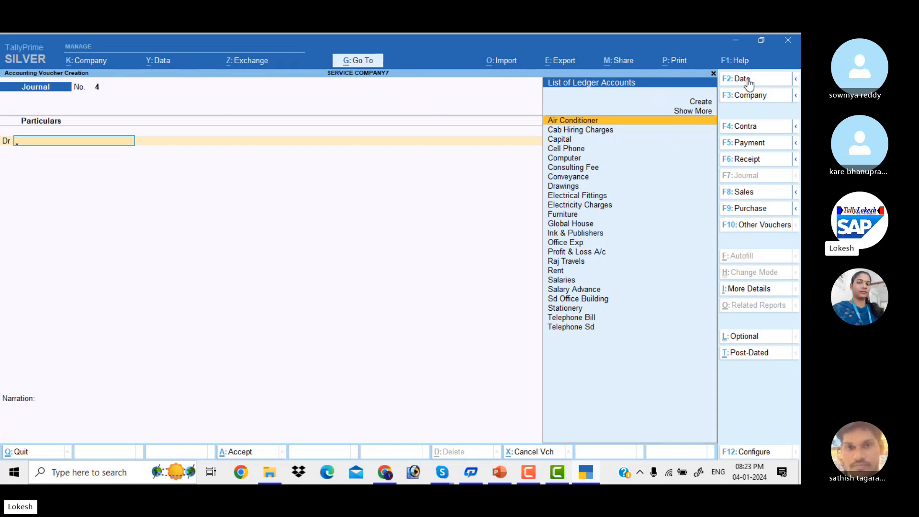
# Create the ledger Alfatech under Sundry Debtors as the journal voucher's debit account.
pyautogui.hotkey('alt', 'c')
pyautogui.write('Al')
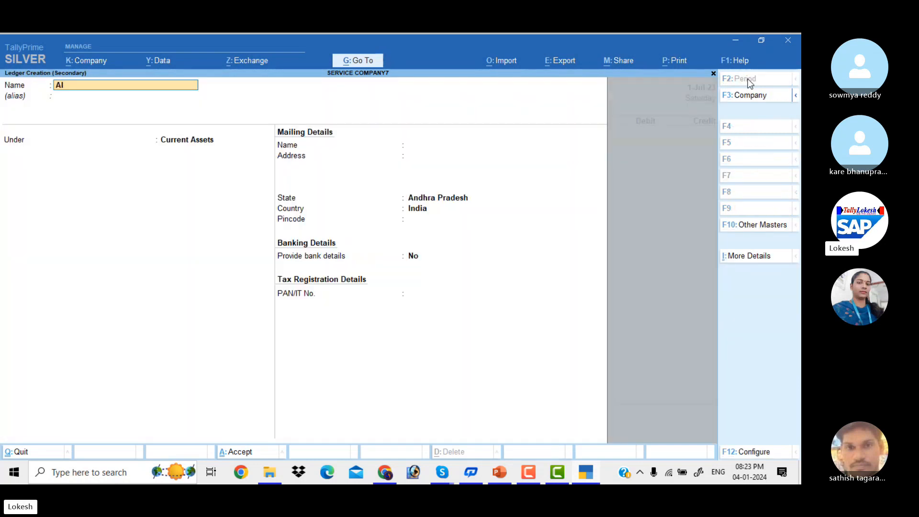
pyautogui.write('f')
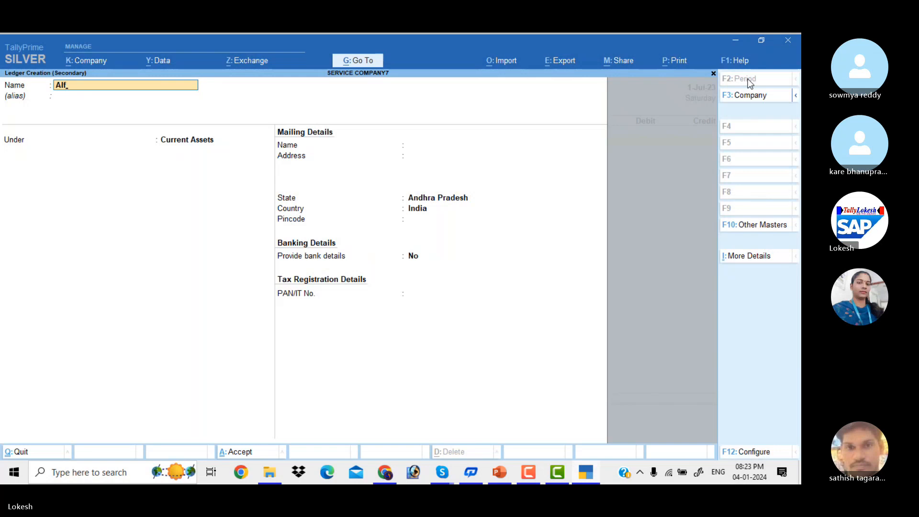
pyautogui.write('atech')
pyautogui.press('Return')
pyautogui.press('Return')
pyautogui.write('Sun')
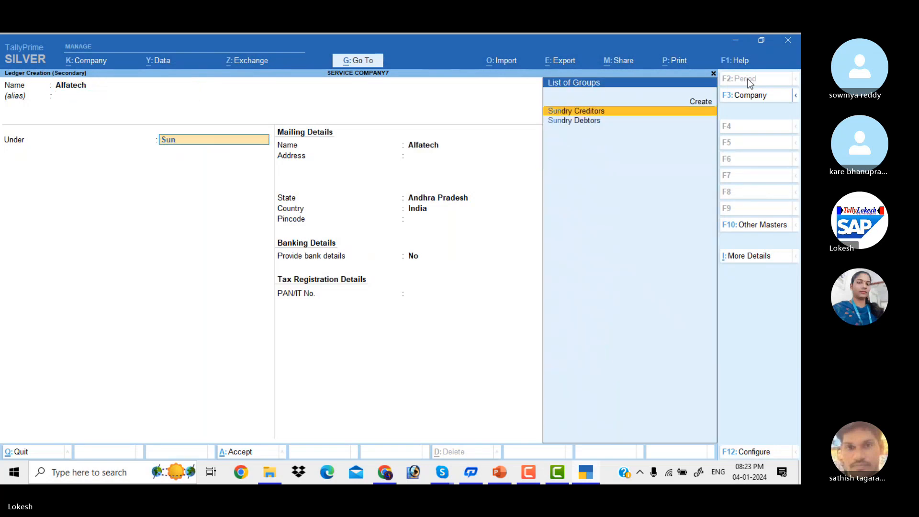
pyautogui.press('Down')
pyautogui.press('Return')
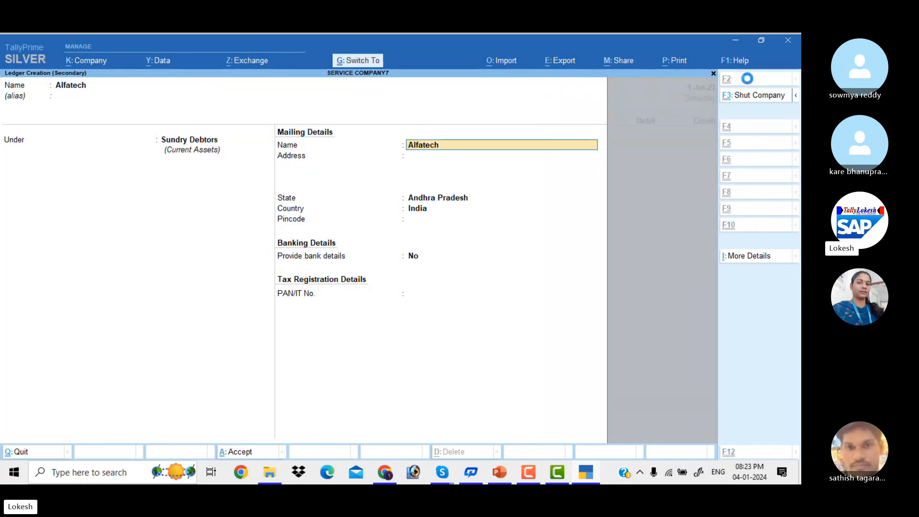
# Debit Alfatech with 65,000, credit Consulting Fee with the same amount and save the journal voucher without a narration.
pyautogui.write('65000')
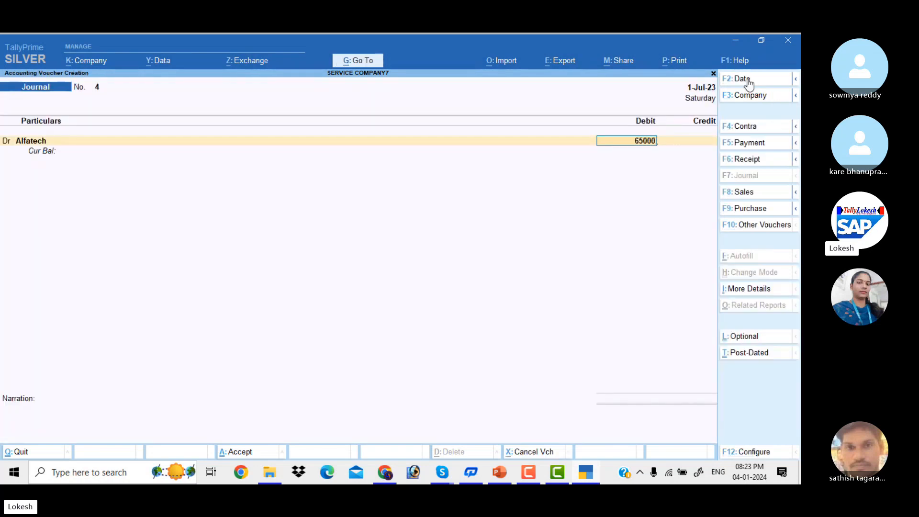
pyautogui.press('Return')
pyautogui.press('Return')
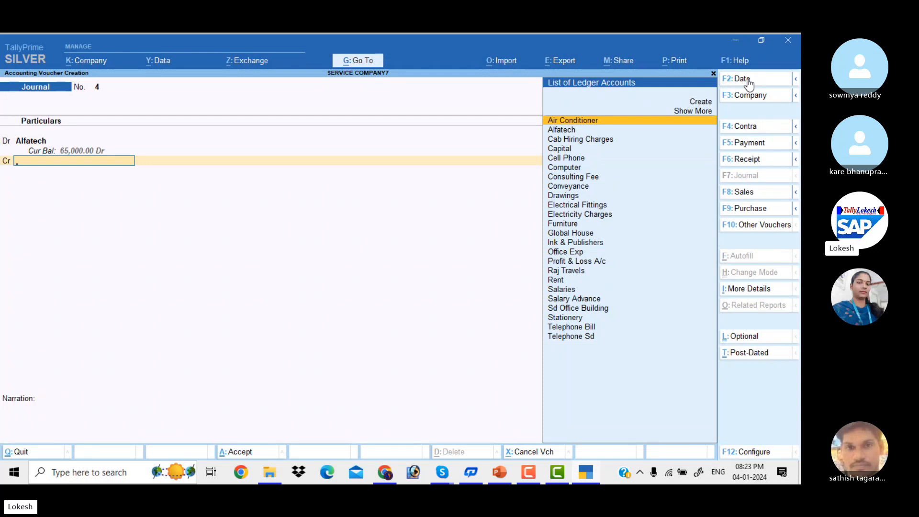
pyautogui.write('Con')
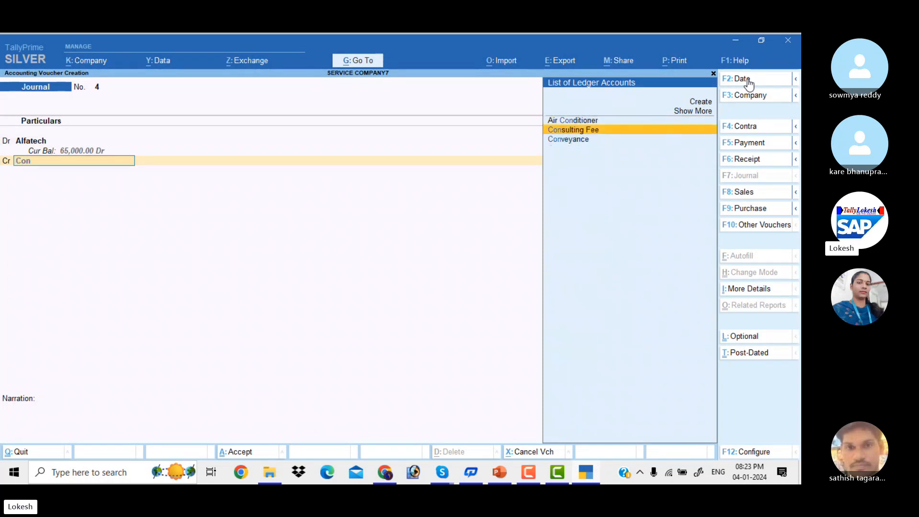
pyautogui.press('Return')
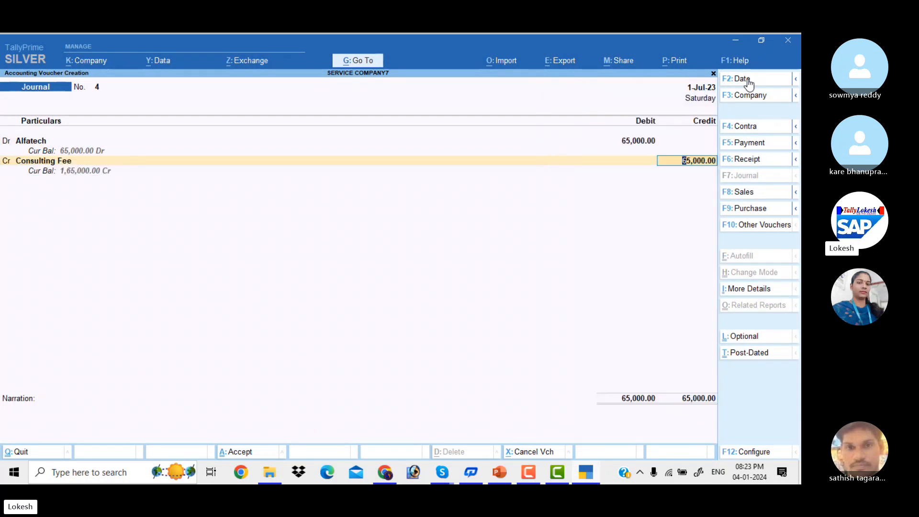
pyautogui.press('Return')
pyautogui.press('Return')
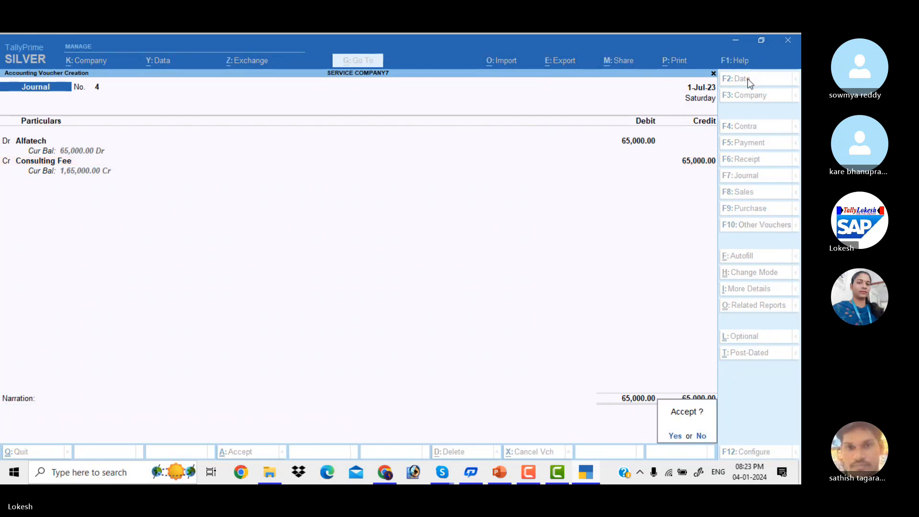
pyautogui.press('Return')
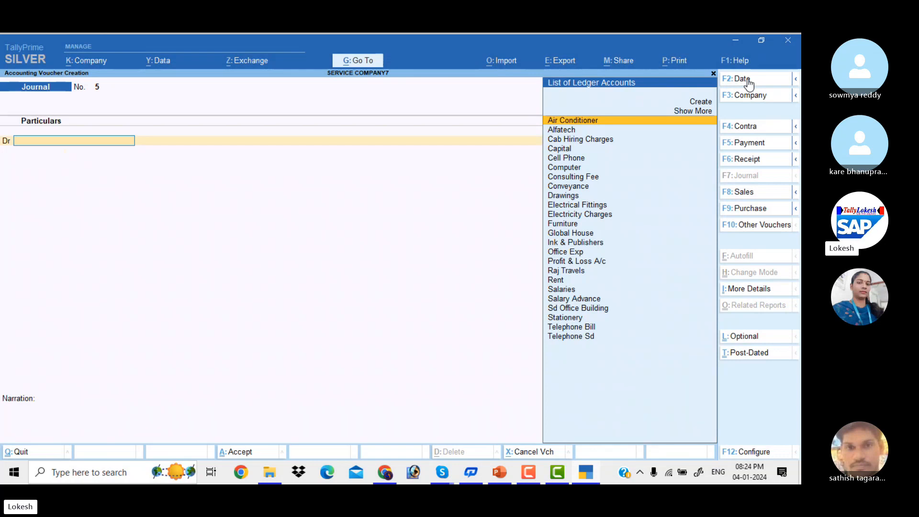
# Start a payment voucher and create the ledger Prepaid Magazine Sub under Current Assets as its debit account.
pyautogui.click(769, 148)
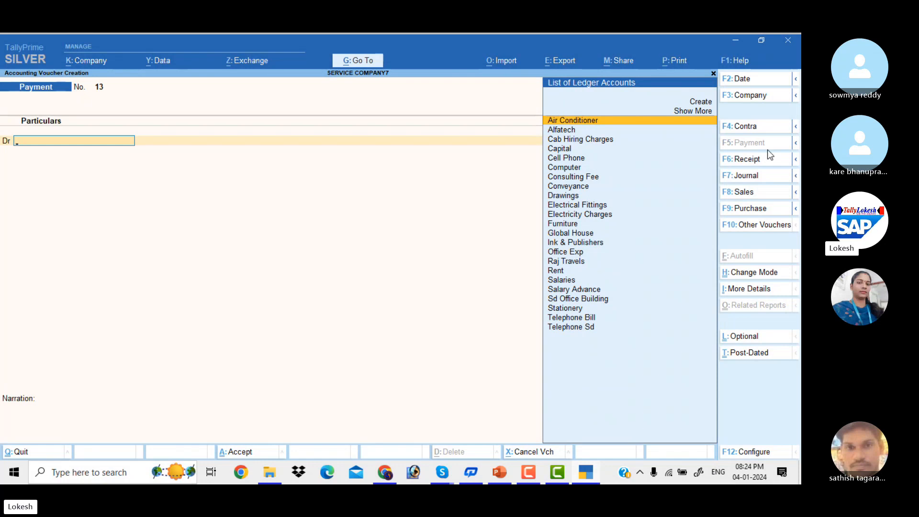
pyautogui.hotkey('alt', 'c')
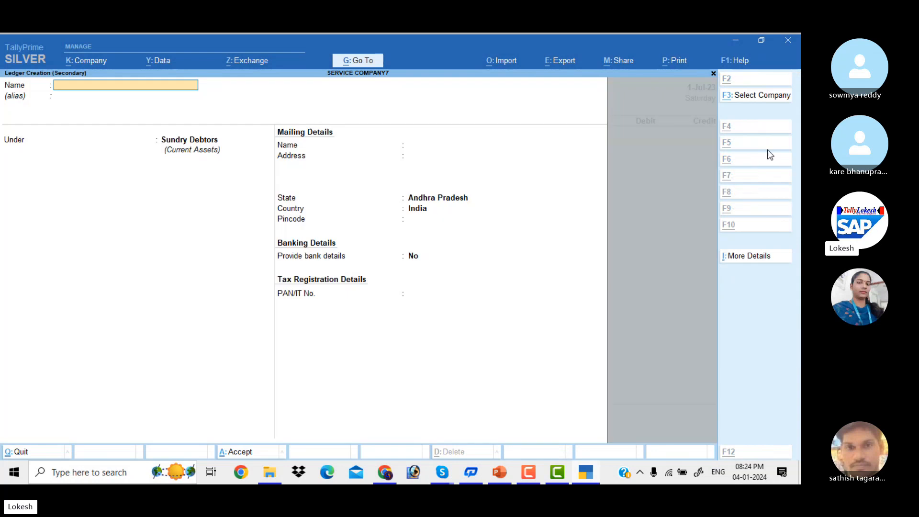
pyautogui.write('Preap')
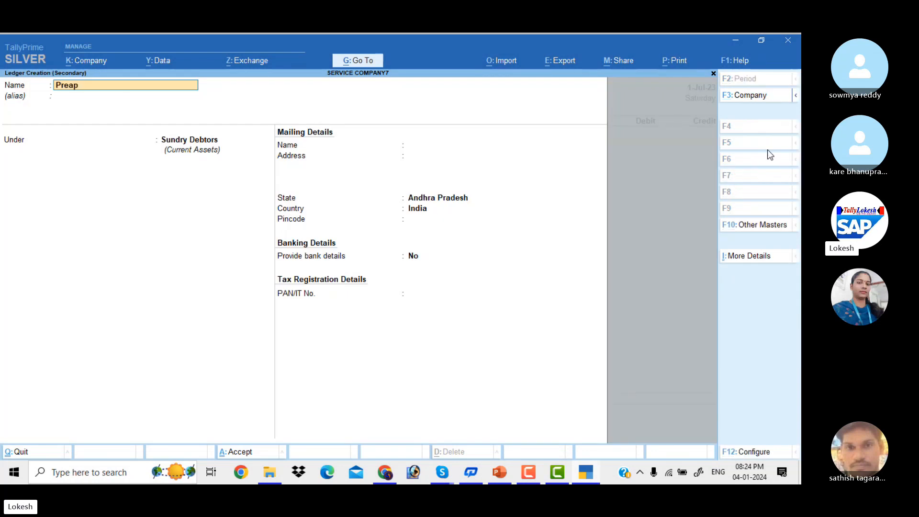
pyautogui.press('BackSpace')
pyautogui.press('BackSpace')
pyautogui.write('paid Maga')
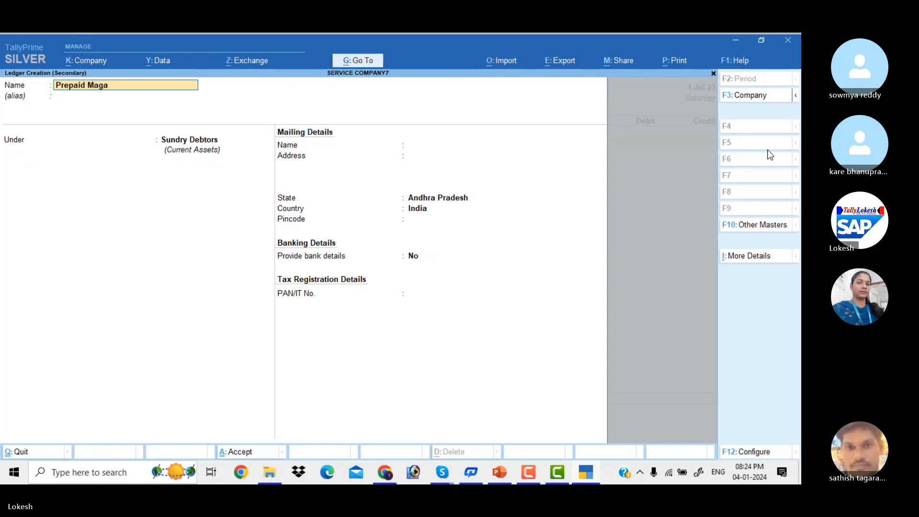
pyautogui.write('zine Sub')
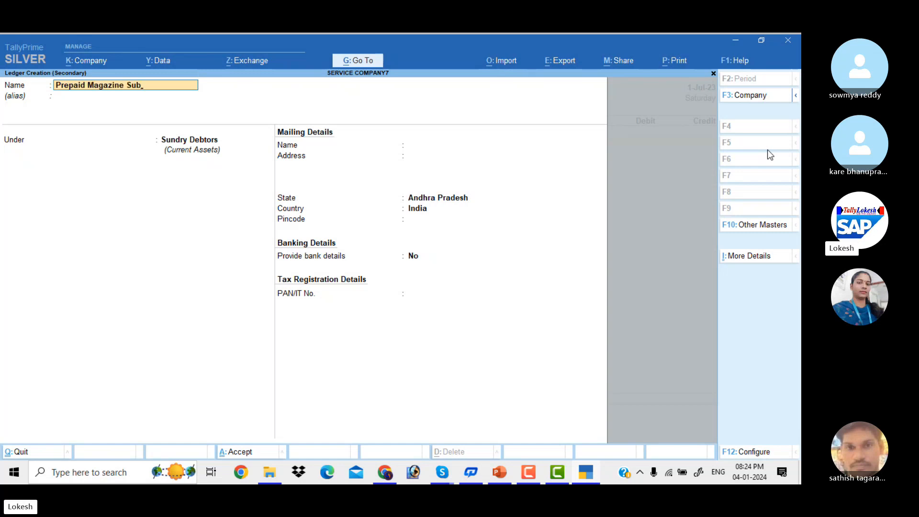
pyautogui.press('Return')
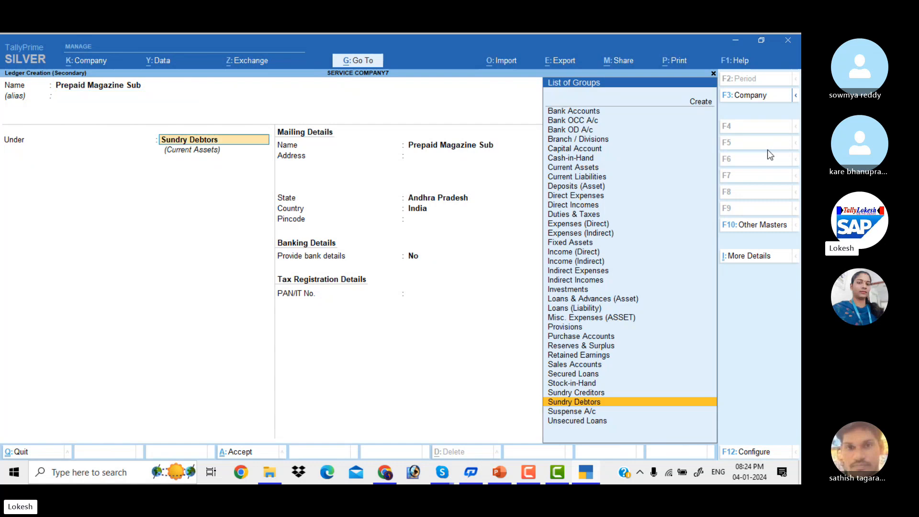
pyautogui.write('Cu')
pyautogui.press('Return')
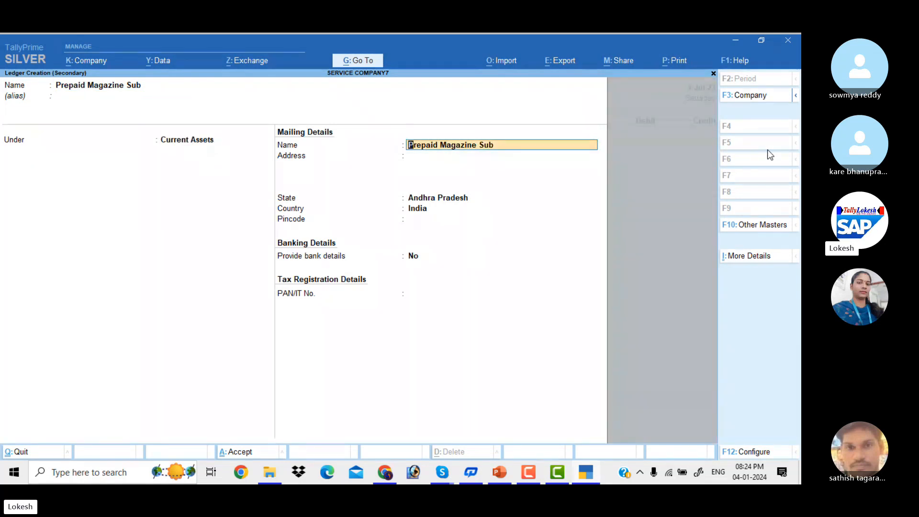
pyautogui.hotkey('ctrl', 'a')
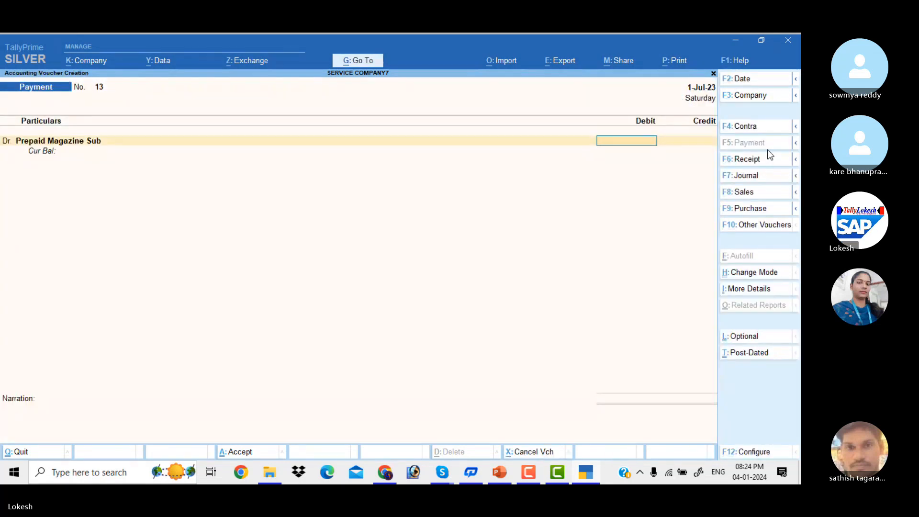
# Debit Prepaid Magazine Sub with 2,400, credit Hdfc Bank by cheque with the same amount and save the payment voucher.
pyautogui.write('2400')
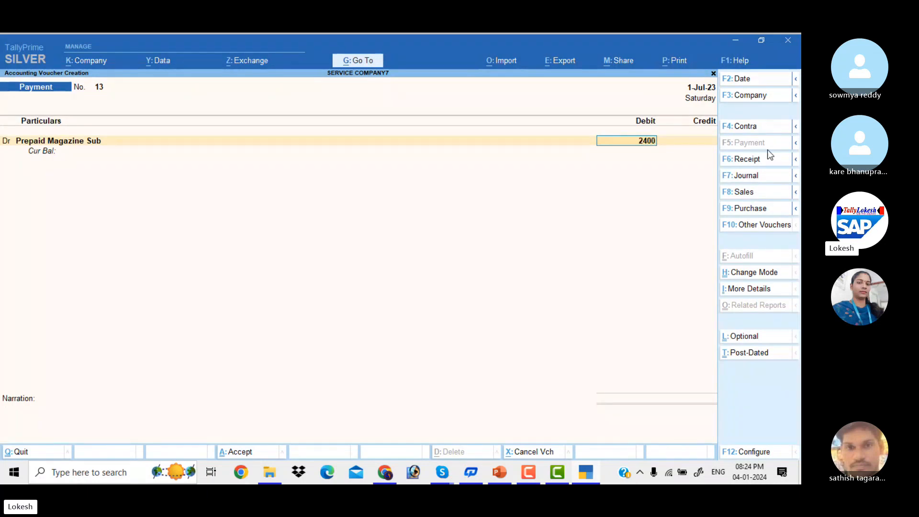
pyautogui.press('Return')
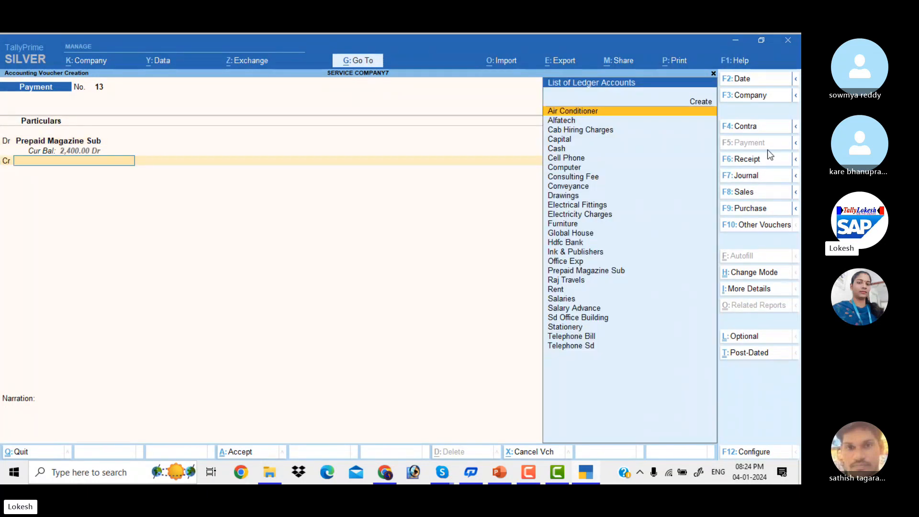
pyautogui.write('h')
pyautogui.press('Return')
pyautogui.press('Return')
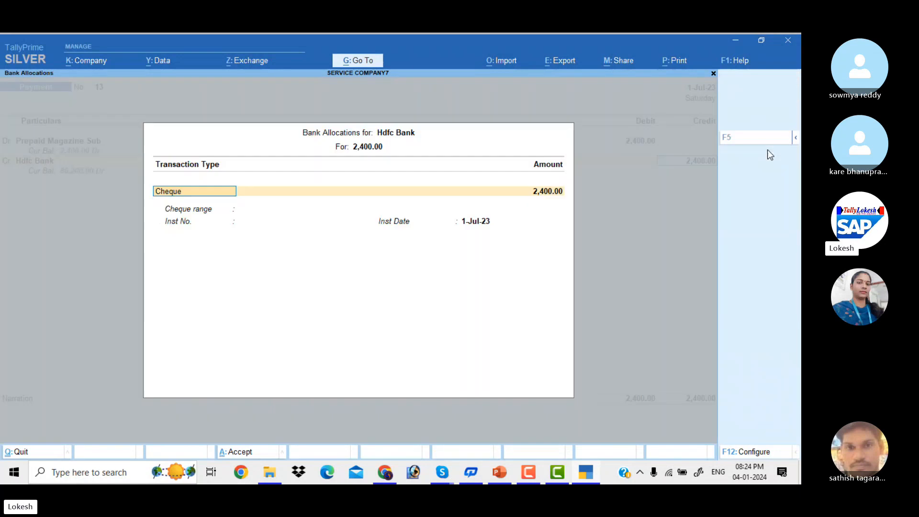
pyautogui.press('Return')
pyautogui.press('Return')
pyautogui.press('Return')
pyautogui.press('Return')
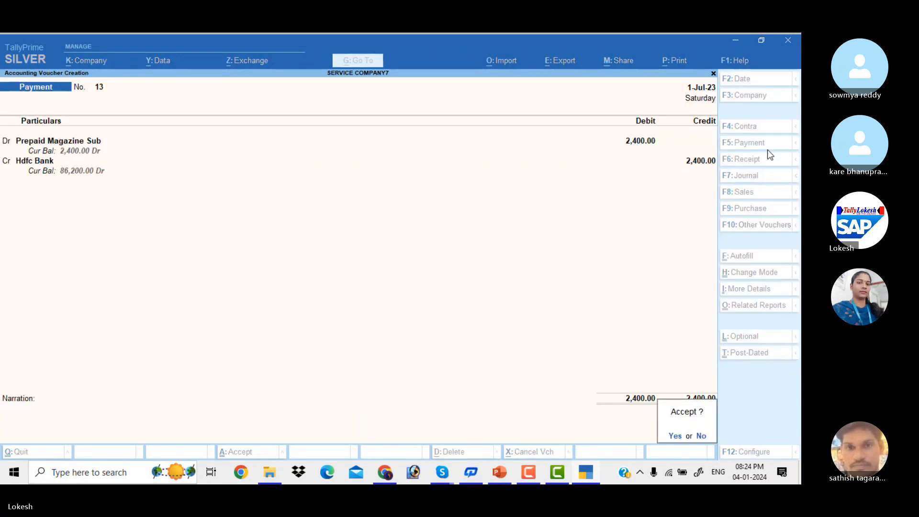
pyautogui.press('Return')
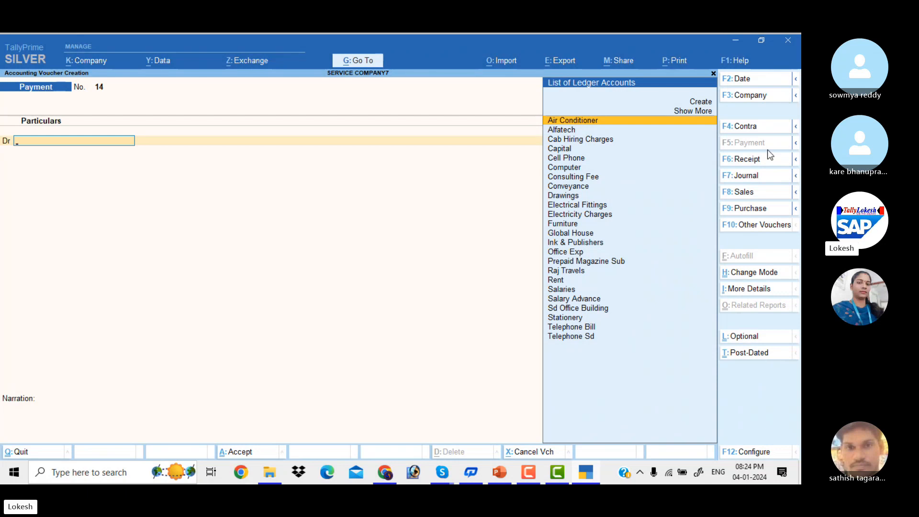
# In the new payment voucher, debit Salaries with 12,000 and credit Salary Advance with 3,000.
pyautogui.write('Sa')
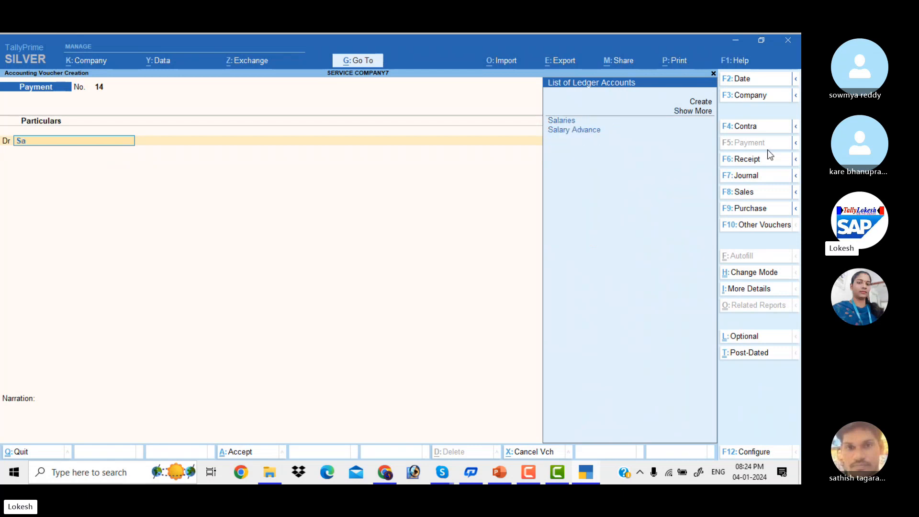
pyautogui.press('Return')
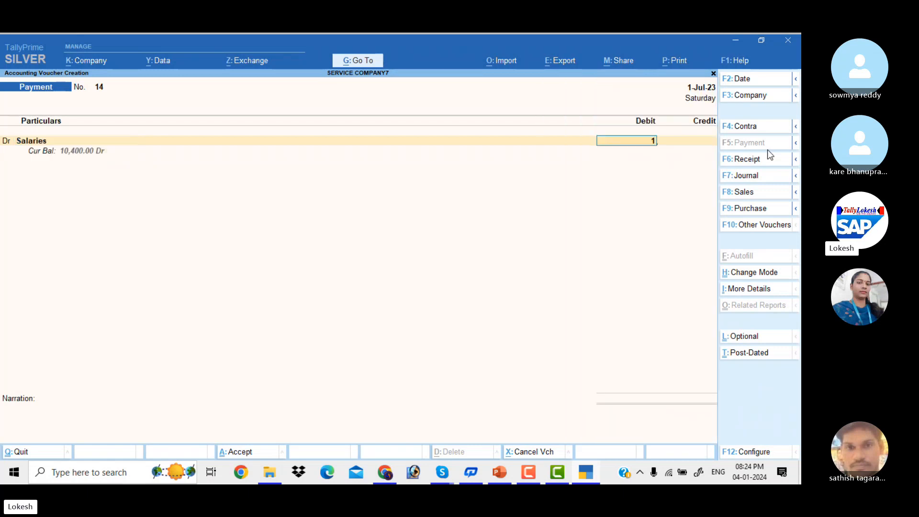
pyautogui.write('12000')
pyautogui.press('Return')
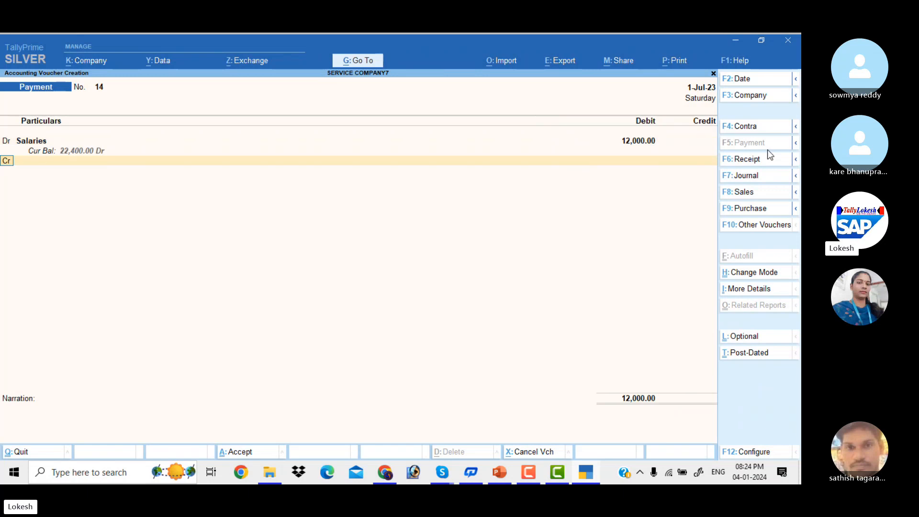
pyautogui.press('Return')
pyautogui.write('Sa')
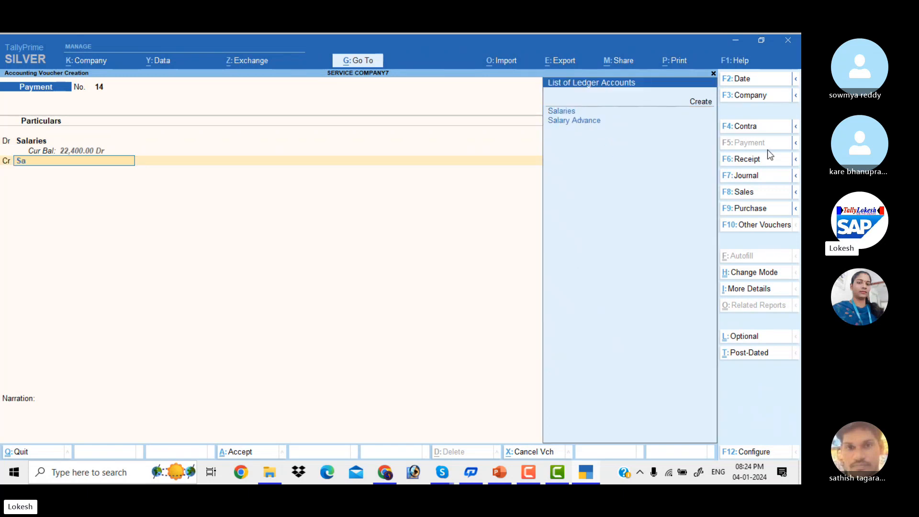
pyautogui.press('Down')
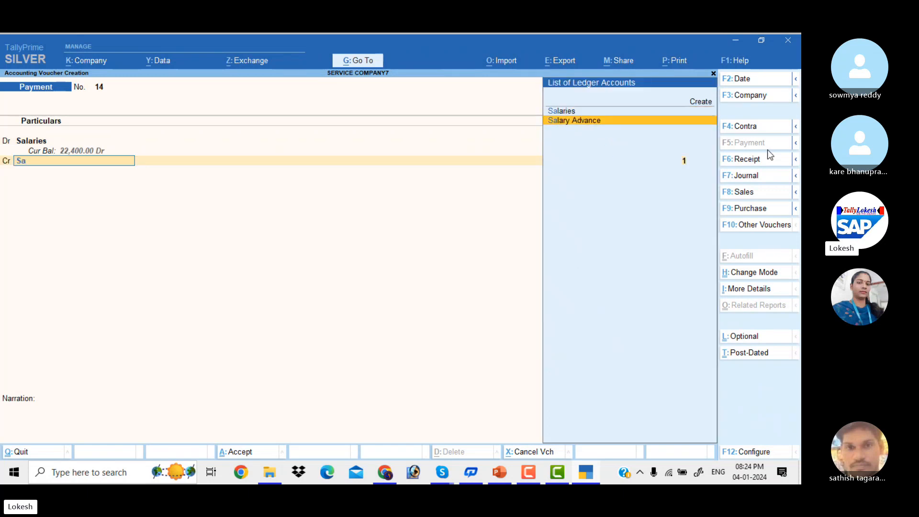
pyautogui.press('Return')
pyautogui.write('3000')
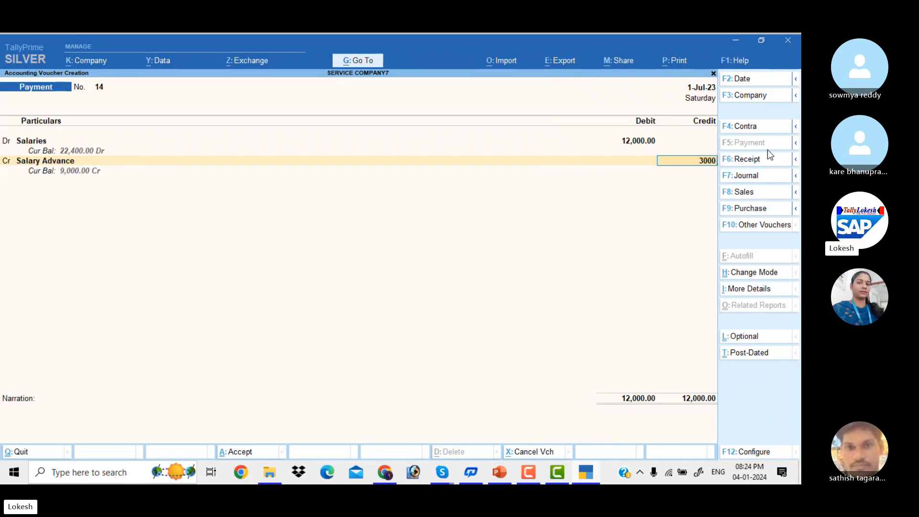
pyautogui.press('Return')
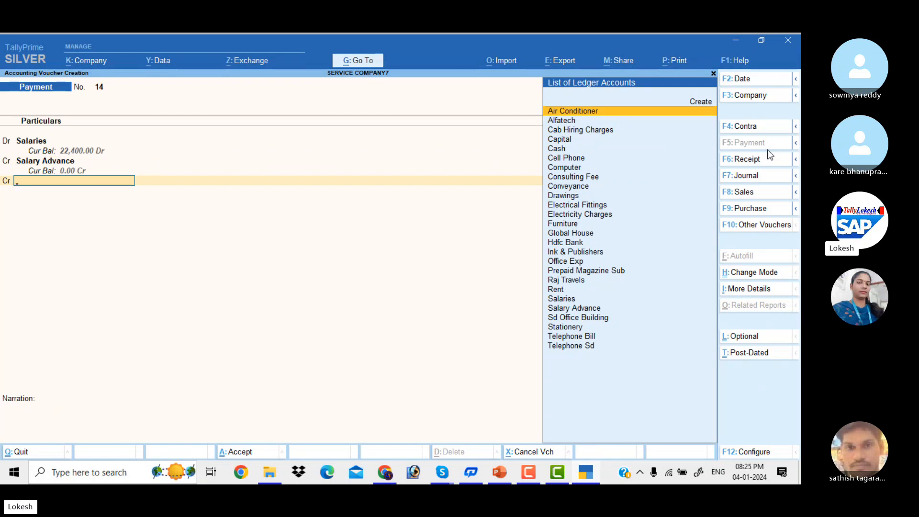
# Credit the remaining 9,000 to Cash and save the salary payment voucher without a narration.
pyautogui.press('Down')
pyautogui.press('Down')
pyautogui.press('Down')
pyautogui.press('Down')
pyautogui.press('Return')
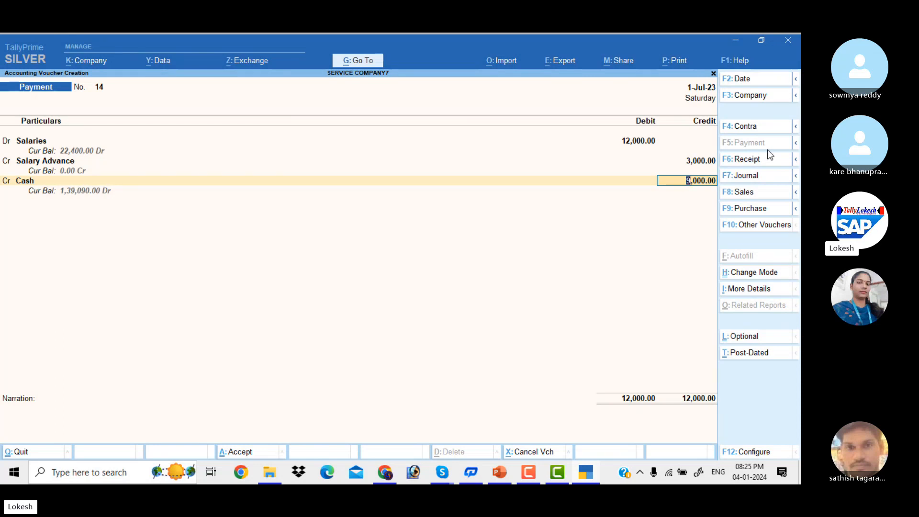
pyautogui.press('Return')
pyautogui.press('Return')
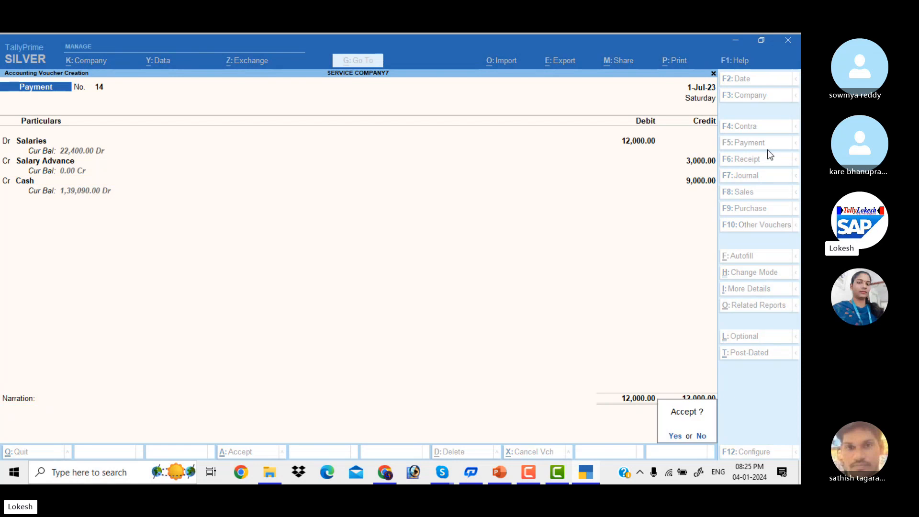
pyautogui.press('Return')
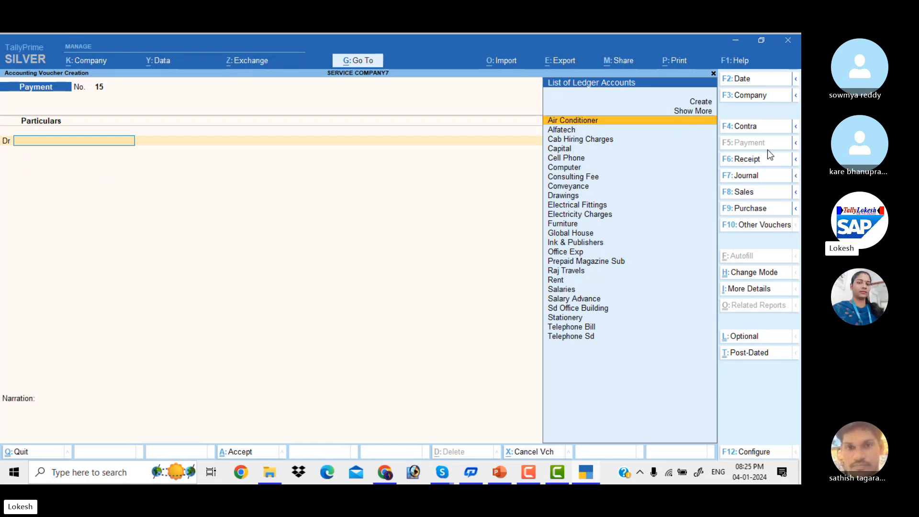
# Create the ledger Prepaid Insurance under Current Assets as the payment voucher's debit account.
pyautogui.hotkey('alt', 'c')
pyautogui.write('Pr')
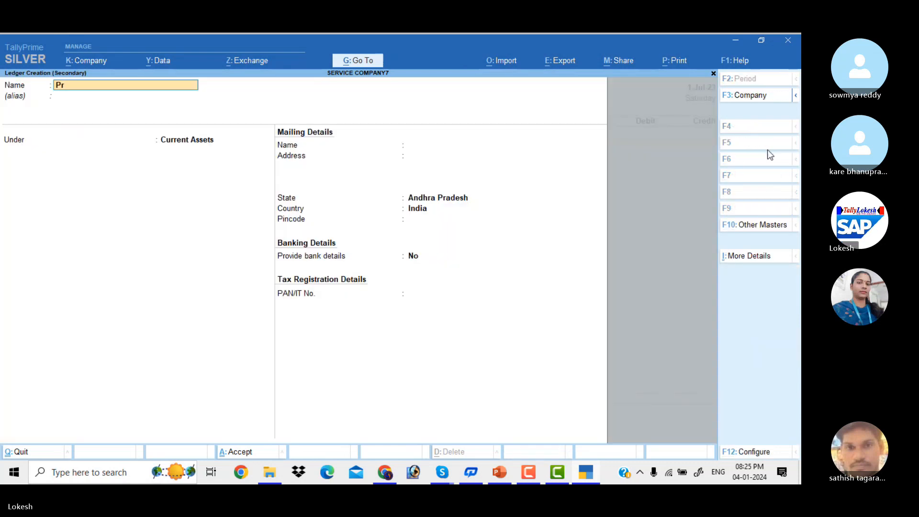
pyautogui.write('epaid Insu')
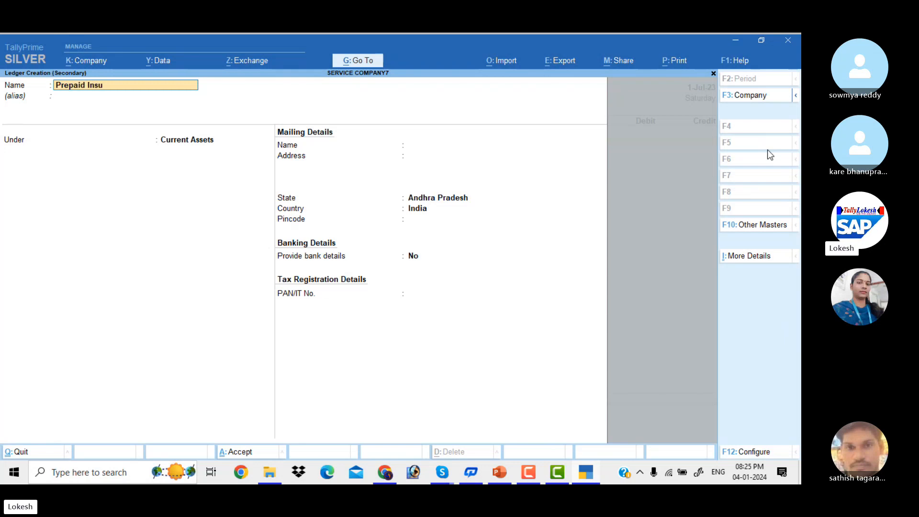
pyautogui.write('rance')
pyautogui.press('Return')
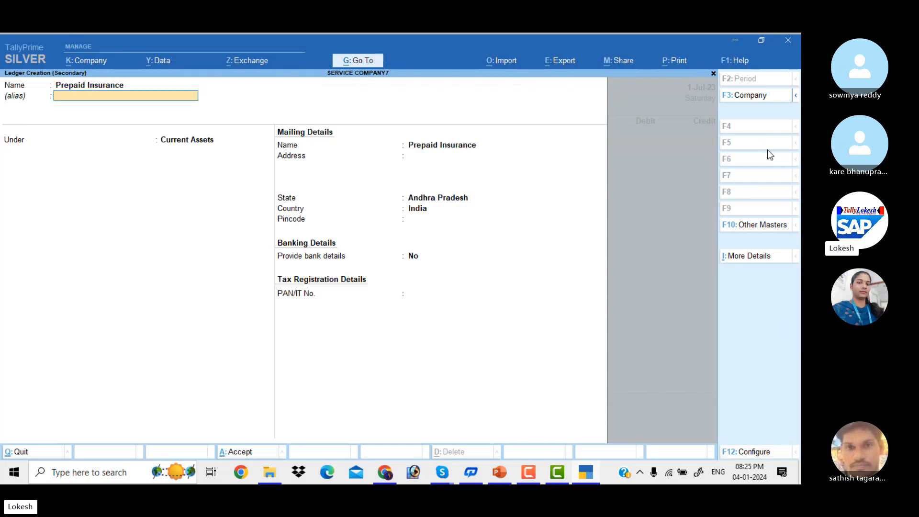
pyautogui.press('Return')
pyautogui.press('Return')
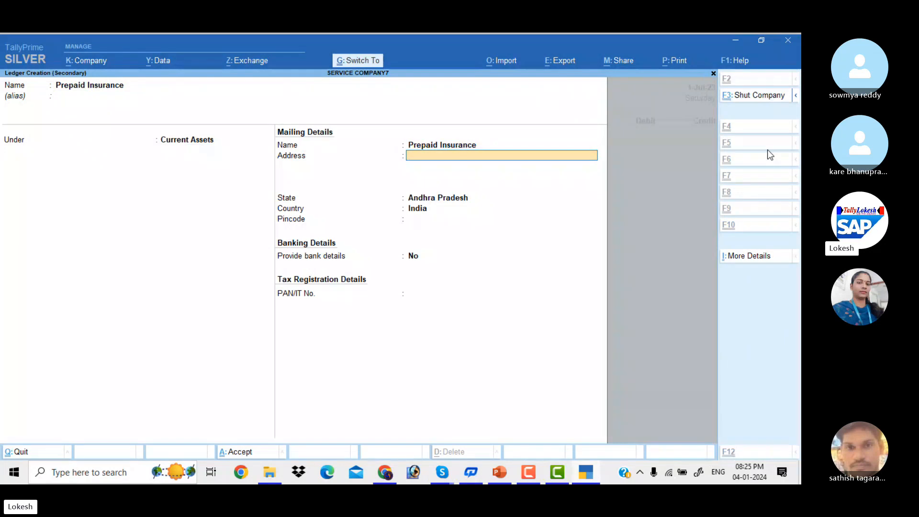
pyautogui.hotkey('ctrl', 'a')
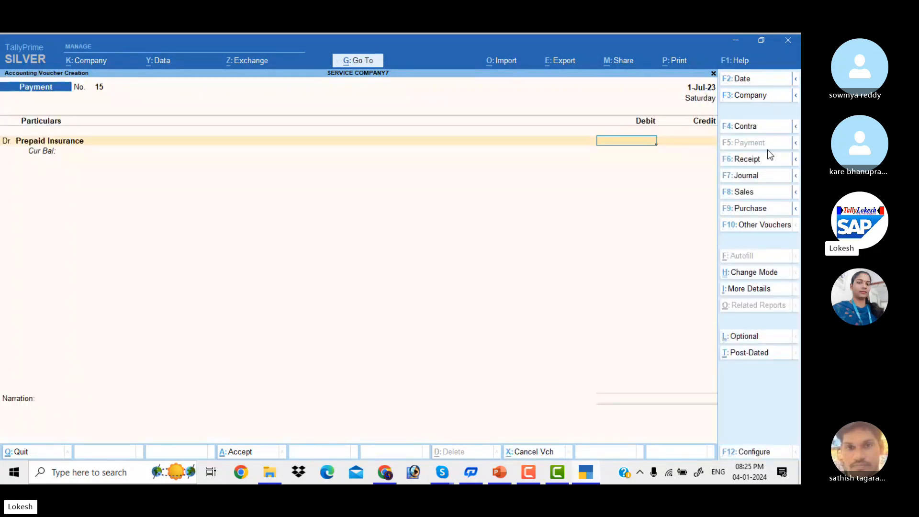
# Debit Prepaid Insurance with 6,000, credit Hdfc Bank by cheque with the same amount and save the payment voucher.
pyautogui.write('6000')
pyautogui.press('Return')
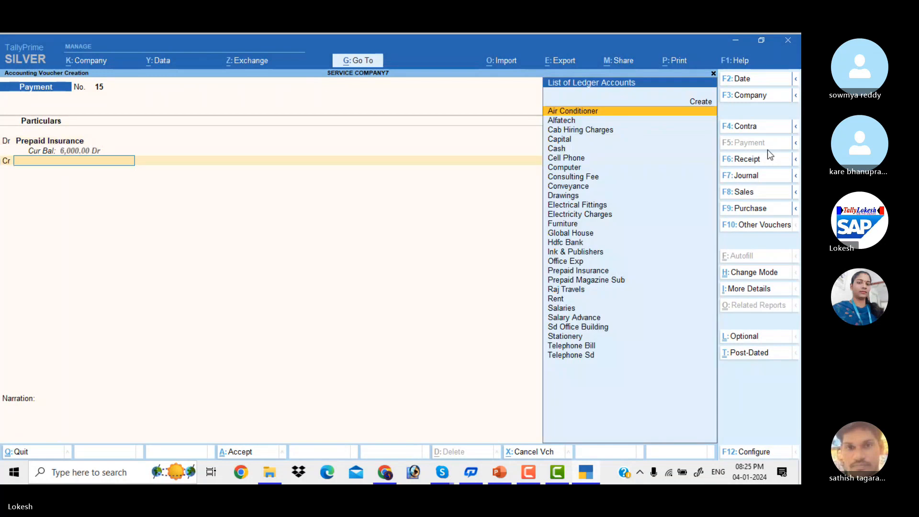
pyautogui.write('h')
pyautogui.press('Return')
pyautogui.press('Return')
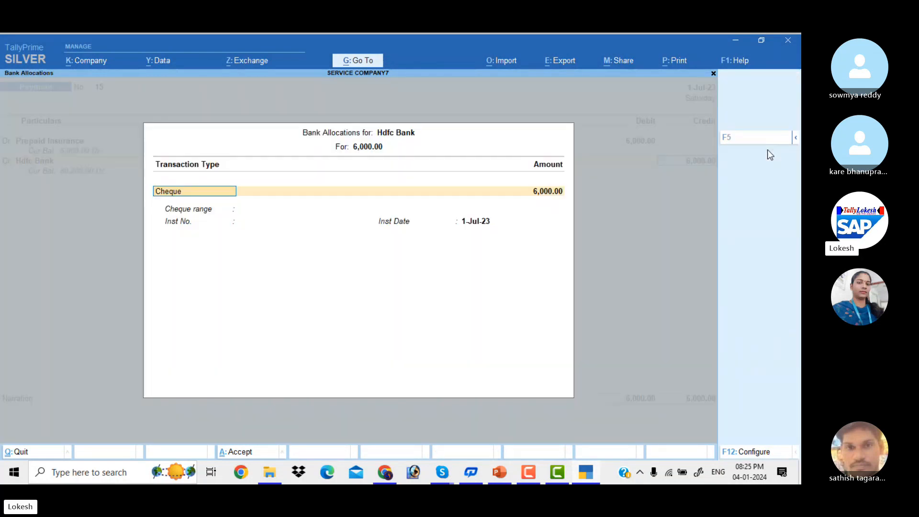
pyautogui.press('Return')
pyautogui.press('Return')
pyautogui.press('Return')
pyautogui.press('Return')
pyautogui.press('Return')
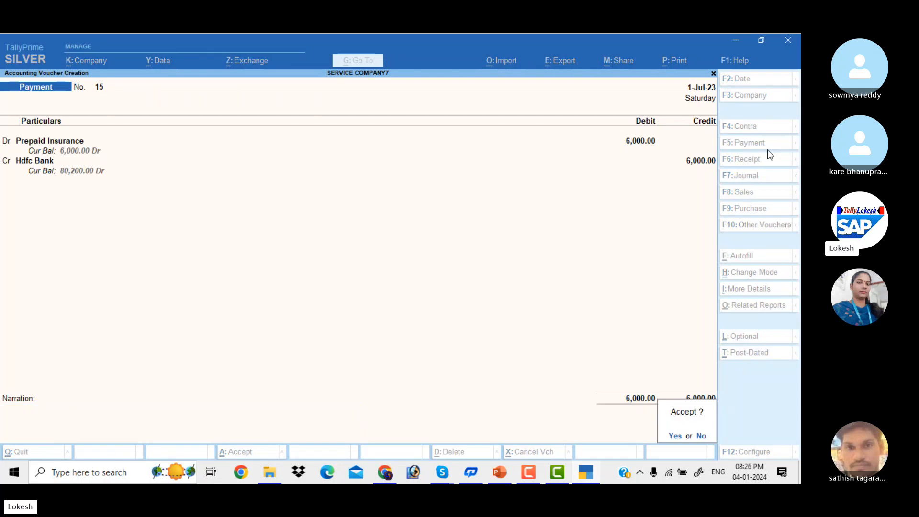
pyautogui.press('Return')
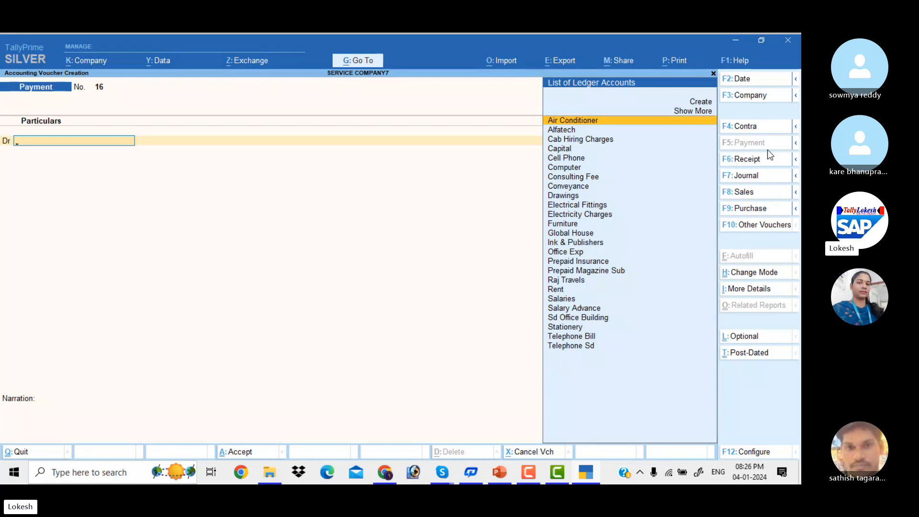
# Start a journal voucher and create the ledger Media Live under Sundry Debtors as its debit account.
pyautogui.click(759, 180)
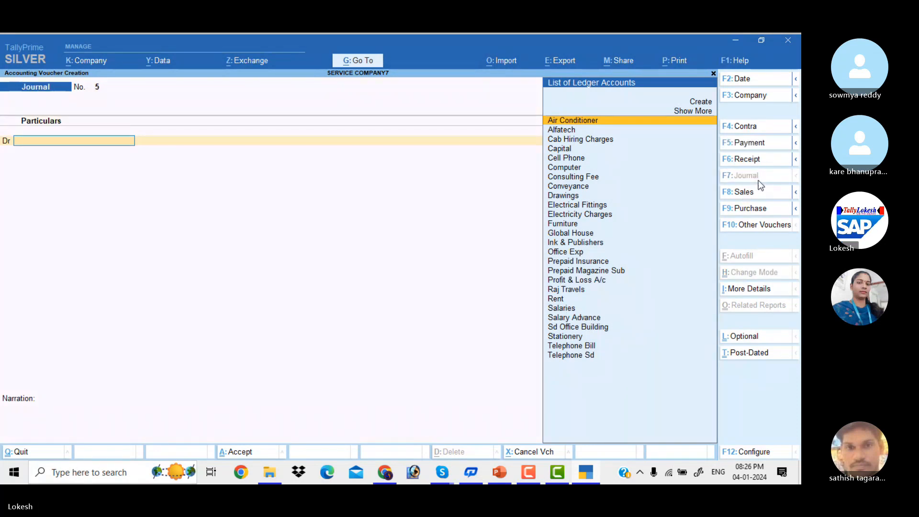
pyautogui.hotkey('alt', 'c')
pyautogui.write('M')
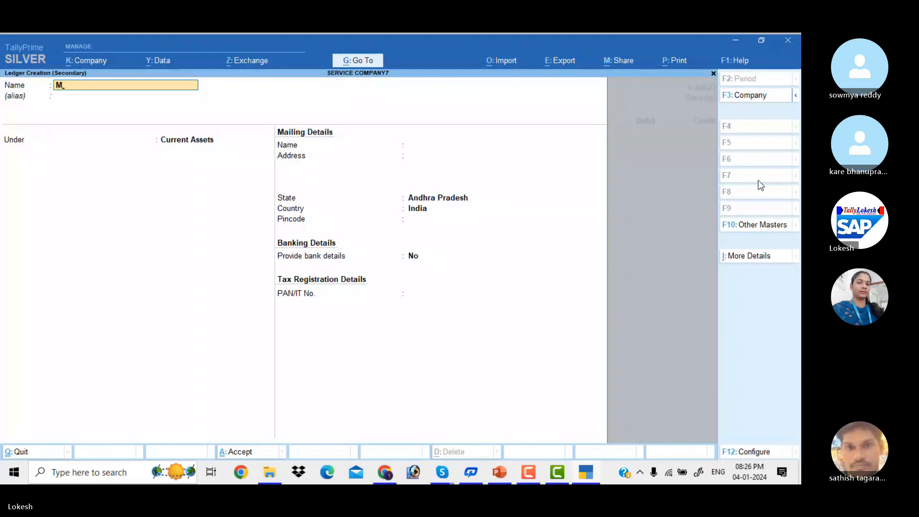
pyautogui.write('u')
pyautogui.press('BackSpace')
pyautogui.press('BackSpace')
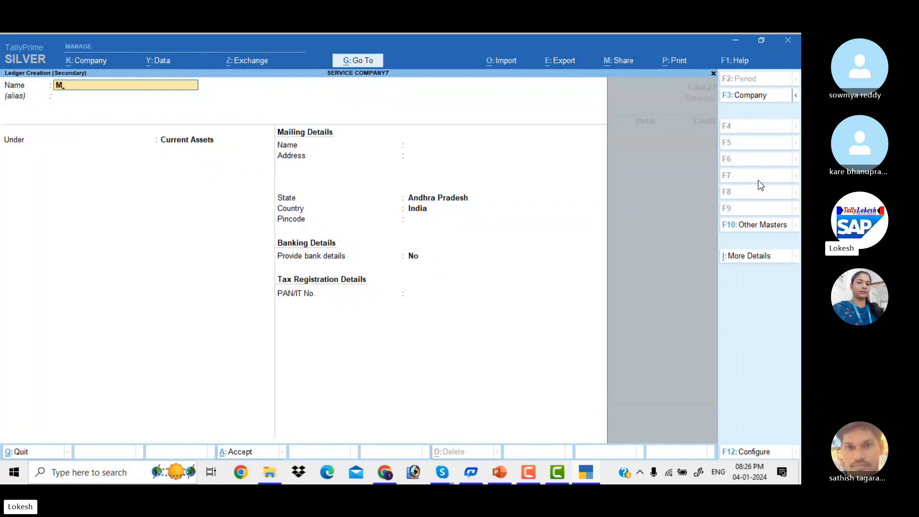
pyautogui.write('ide')
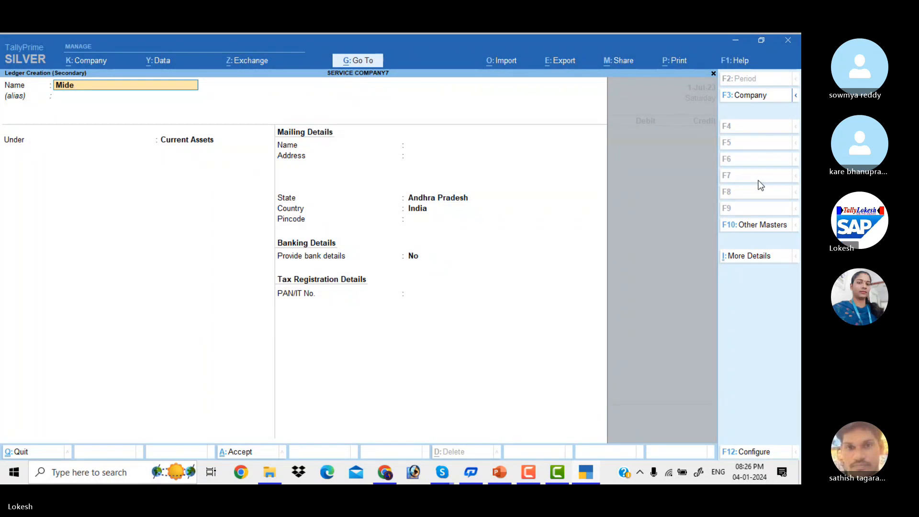
pyautogui.press('BackSpace')
pyautogui.press('BackSpace')
pyautogui.press('BackSpace')
pyautogui.write('edia Live')
pyautogui.press('Return')
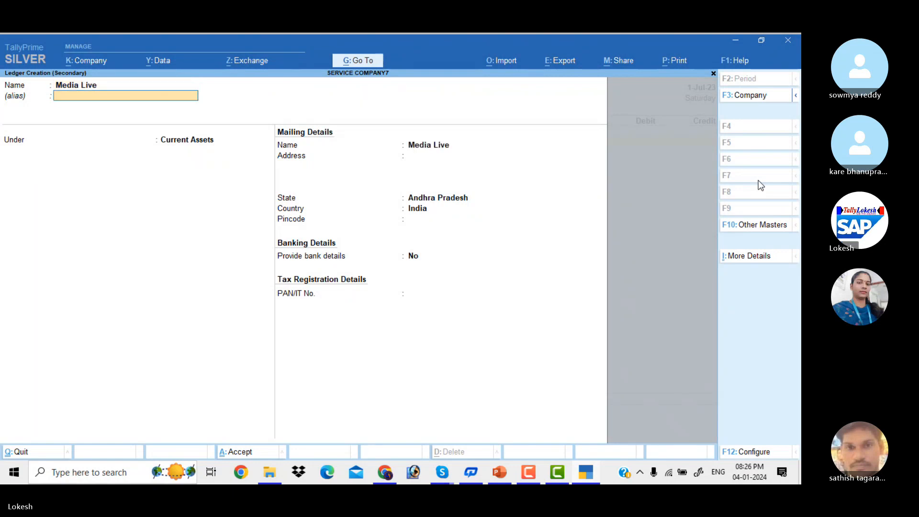
pyautogui.press('Return')
pyautogui.write('Sun')
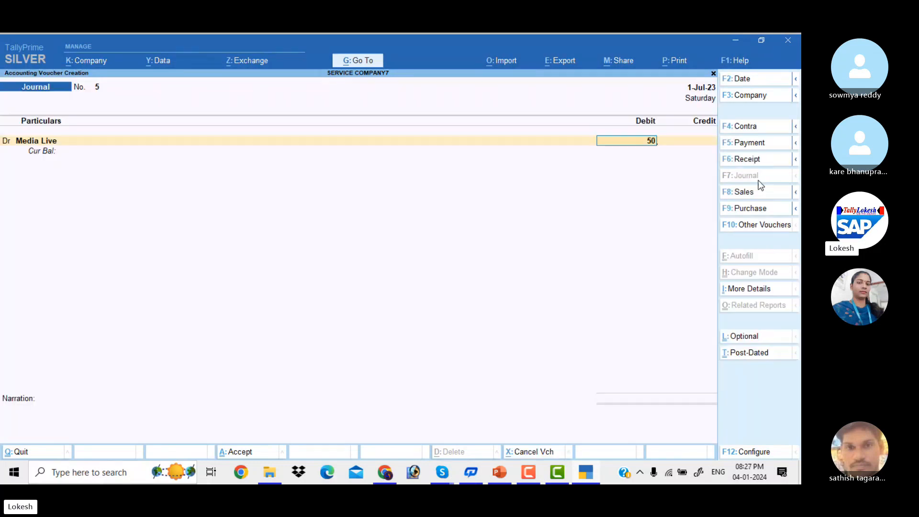
# Debit Media Live with 50,000, credit Consulting Fee with the same amount and save the journal voucher without a narration.
pyautogui.write('000')
pyautogui.press('Return')
pyautogui.press('Return')
pyautogui.write('Con')
pyautogui.press('Return')
pyautogui.press('Return')
pyautogui.press('Return')
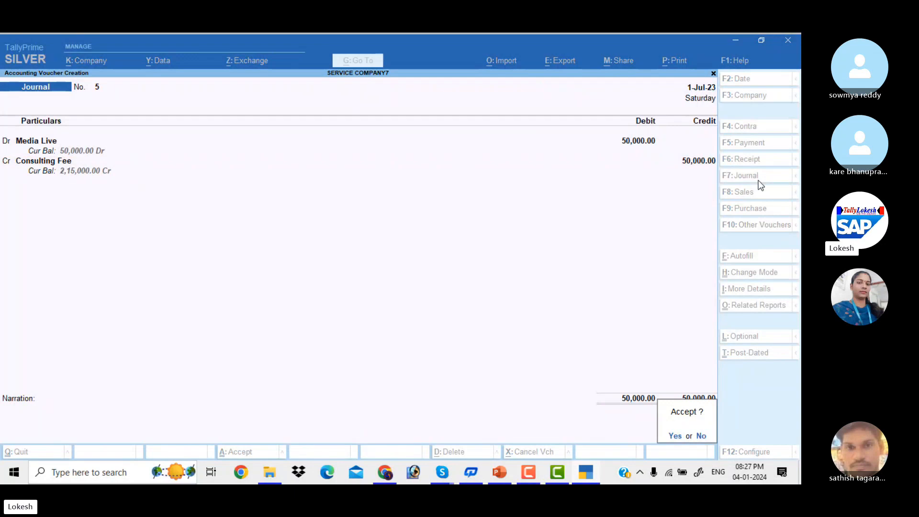
pyautogui.press('Return')
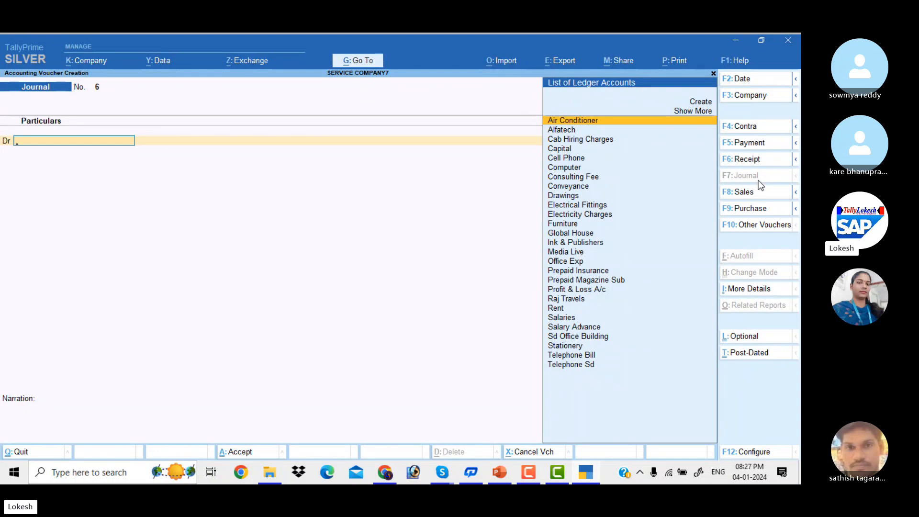
# Start a receipt voucher and credit Media Live with 50,000.
pyautogui.click(752, 163)
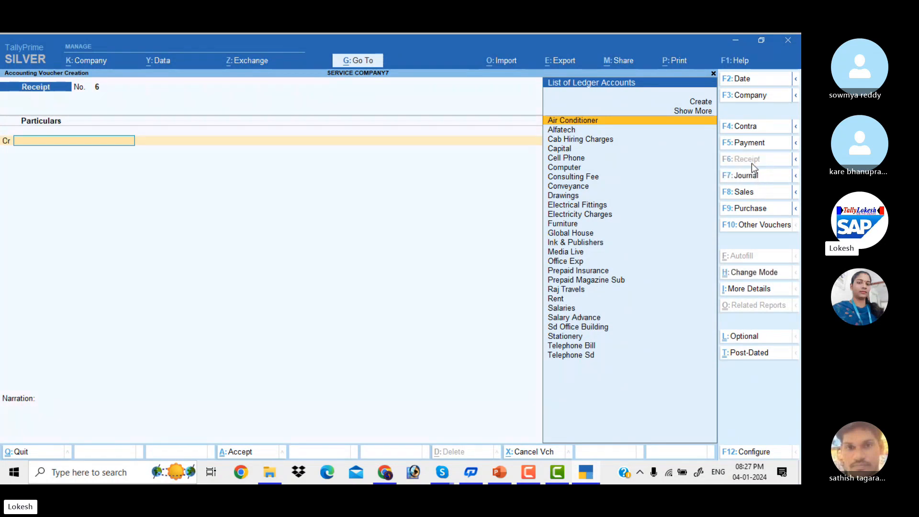
pyautogui.write('med')
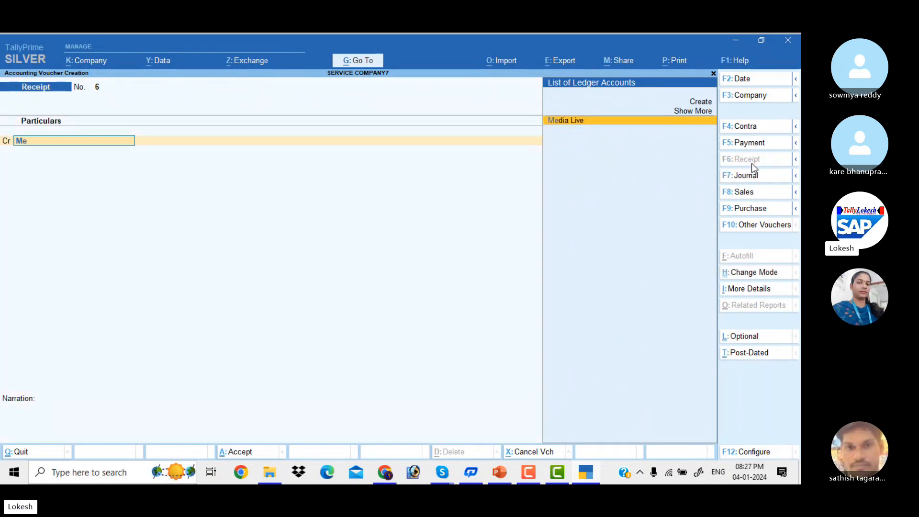
pyautogui.press('Return')
pyautogui.write('50000')
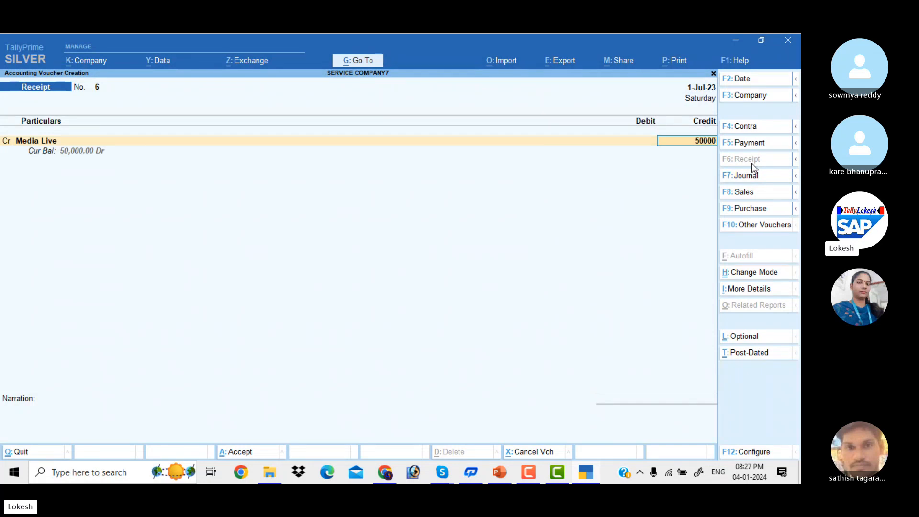
pyautogui.press('Return')
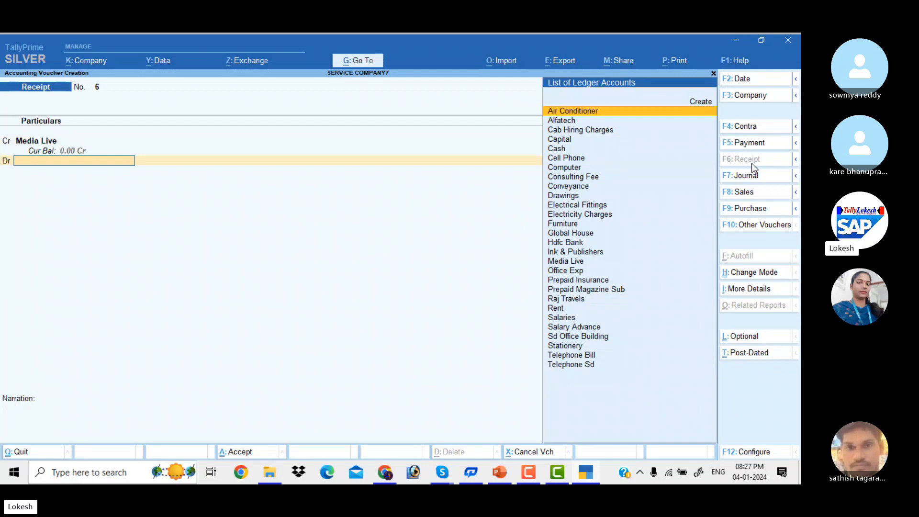
# Debit Cash with 20,000 as part of the Media Live receipt.
pyautogui.write('Ca')
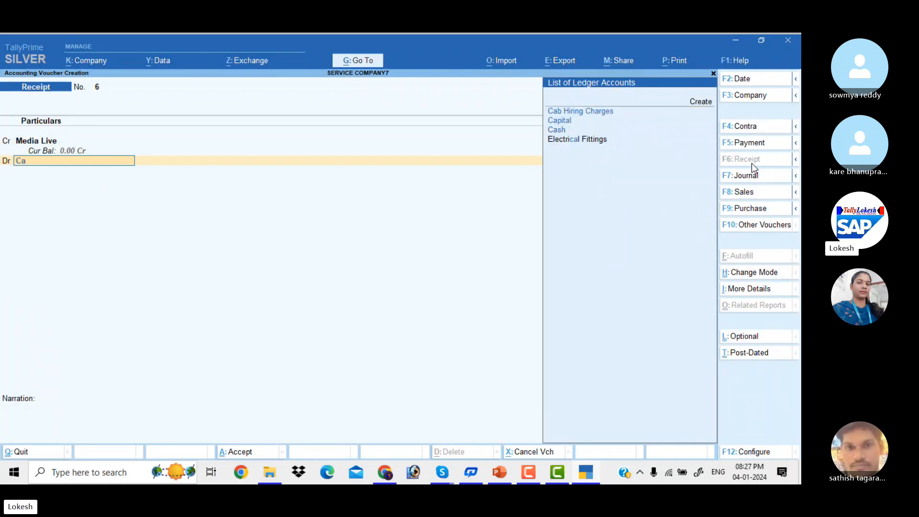
pyautogui.press('Down')
pyautogui.press('Down')
pyautogui.press('Return')
pyautogui.write('20000')
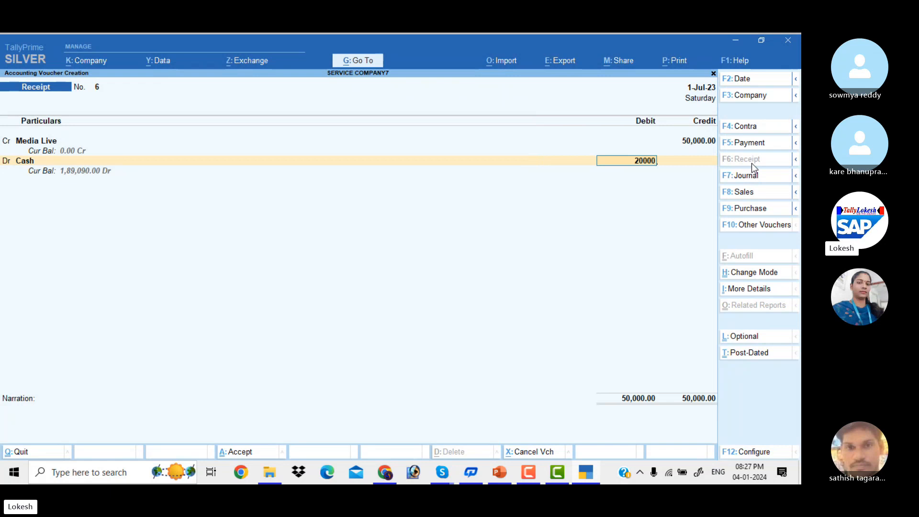
pyautogui.press('Return')
pyautogui.press('Return')
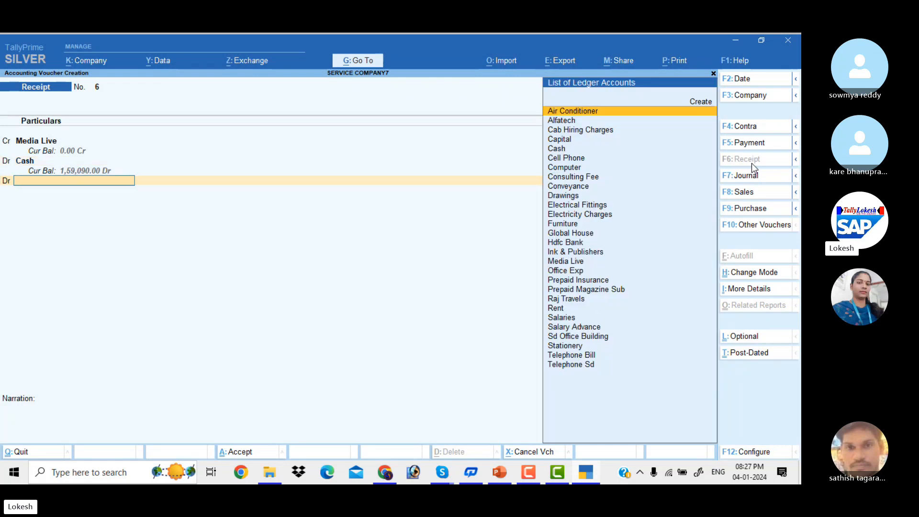
# Debit Hdfc Bank with 28,000 in the receipt voucher, allocated as Cheque/DD without instrument details.
pyautogui.write('H')
pyautogui.press('Return')
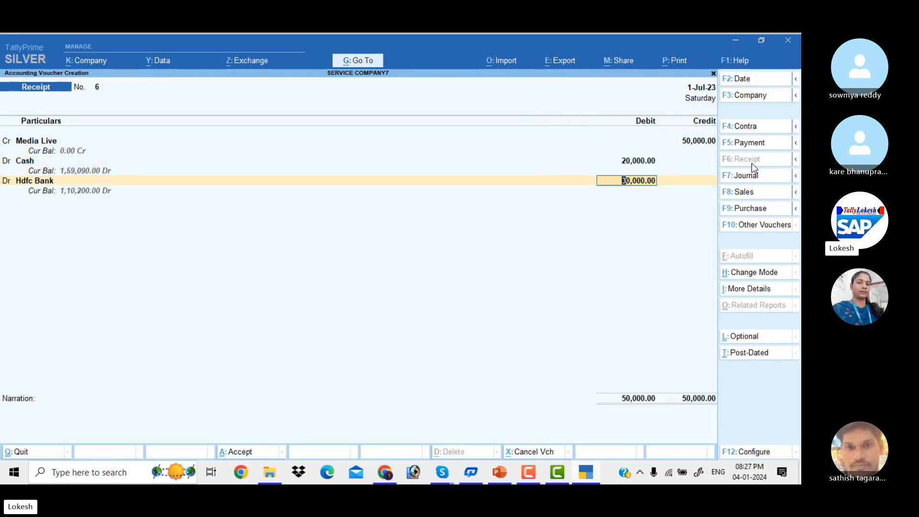
pyautogui.press('BackSpace')
pyautogui.write('28,000')
pyautogui.press('Return')
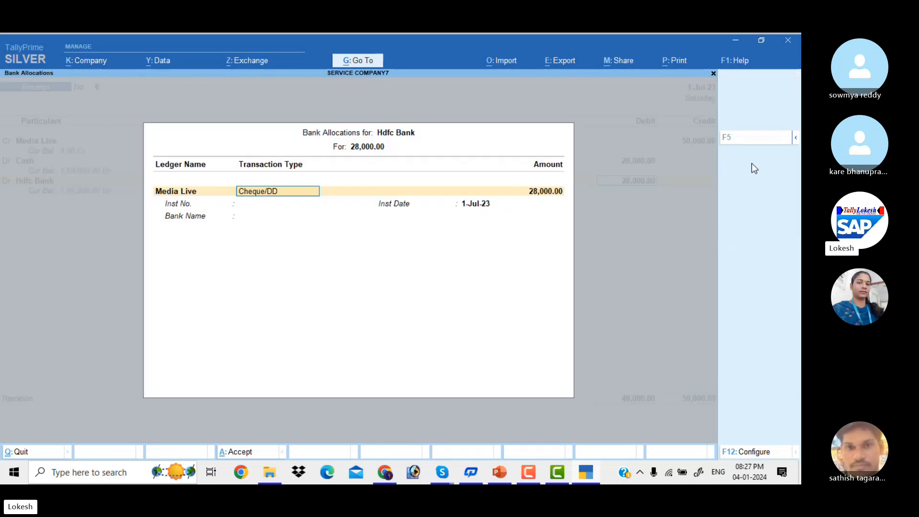
pyautogui.press('Return')
pyautogui.press('Return')
pyautogui.press('Return')
pyautogui.press('Return')
pyautogui.press('Return')
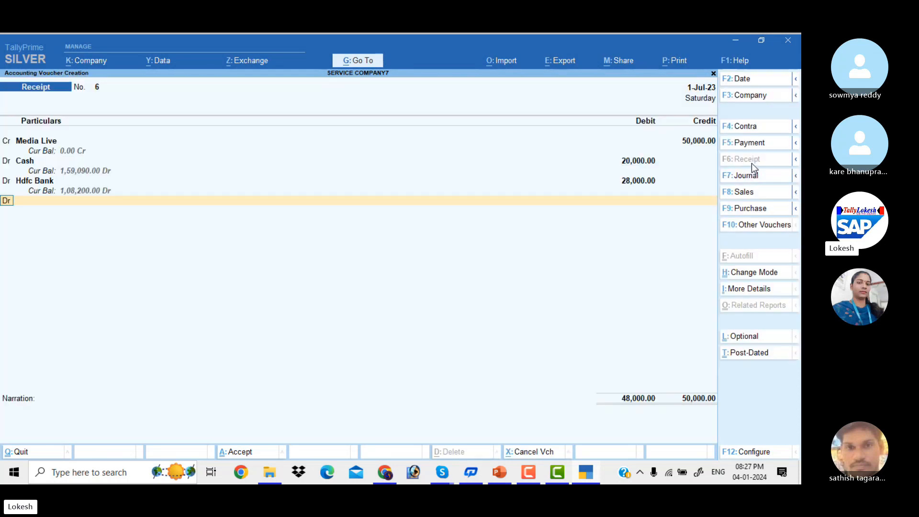
# Create the ledger Discount Allowed under Indirect Expenses as the receipt voucher's third debit account.
pyautogui.press('Return')
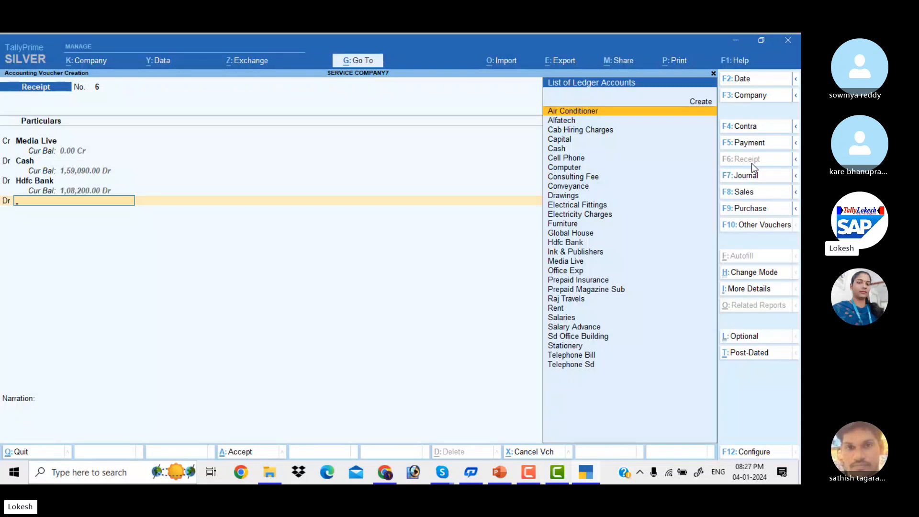
pyautogui.hotkey('alt', 'c')
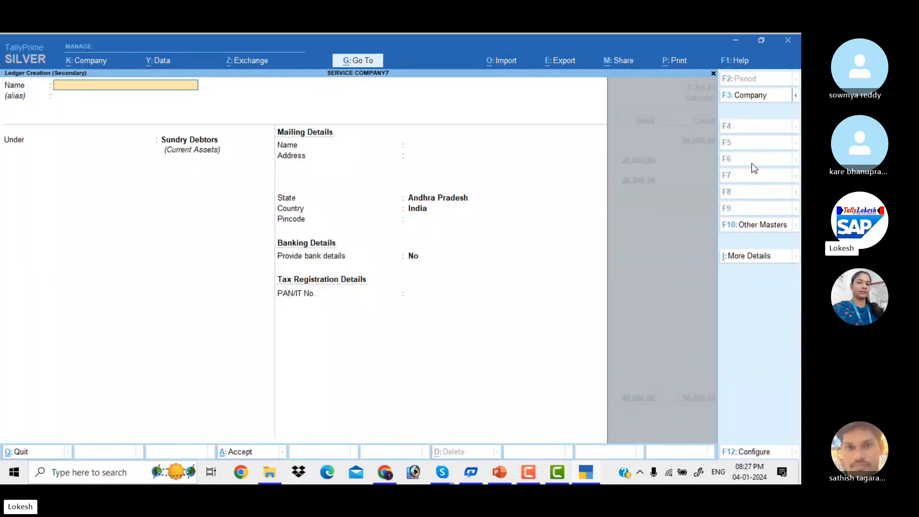
pyautogui.write('Discount Allowed')
pyautogui.press('Return')
pyautogui.press('Return')
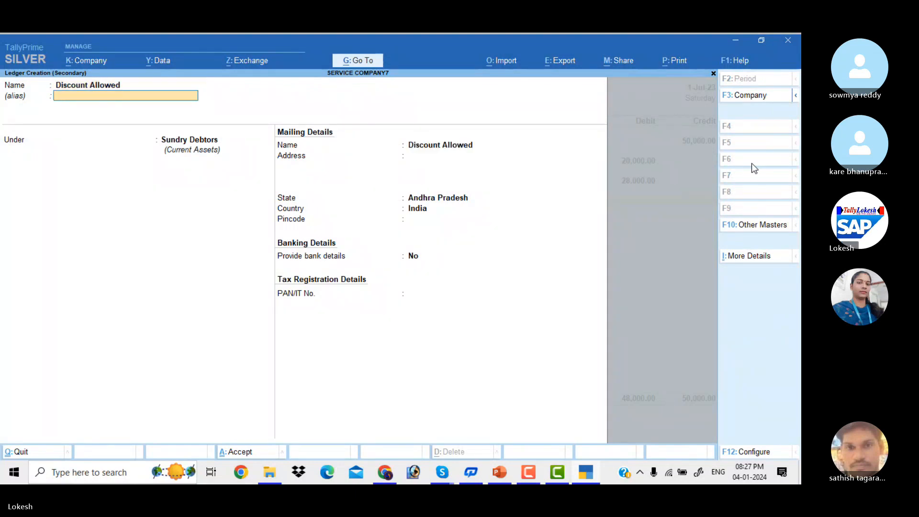
pyautogui.write('ind')
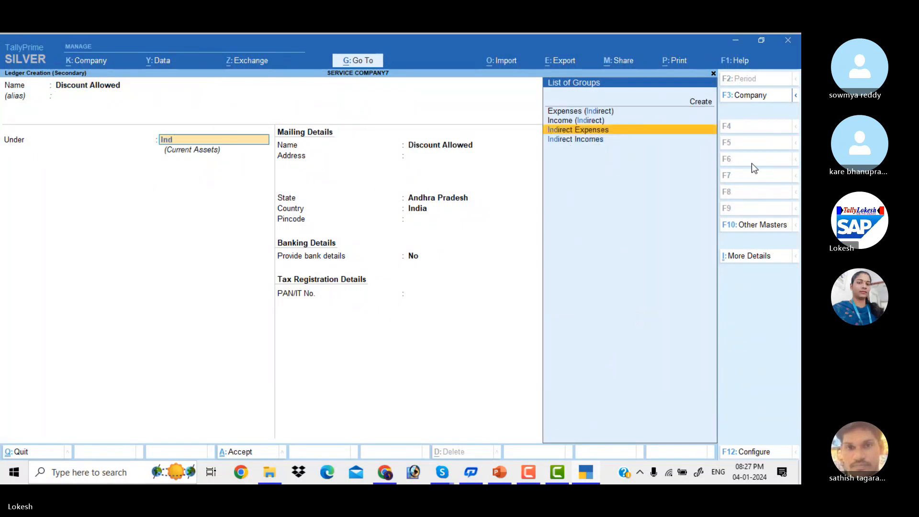
pyautogui.press('Return')
pyautogui.hotkey('ctrl', 'a')
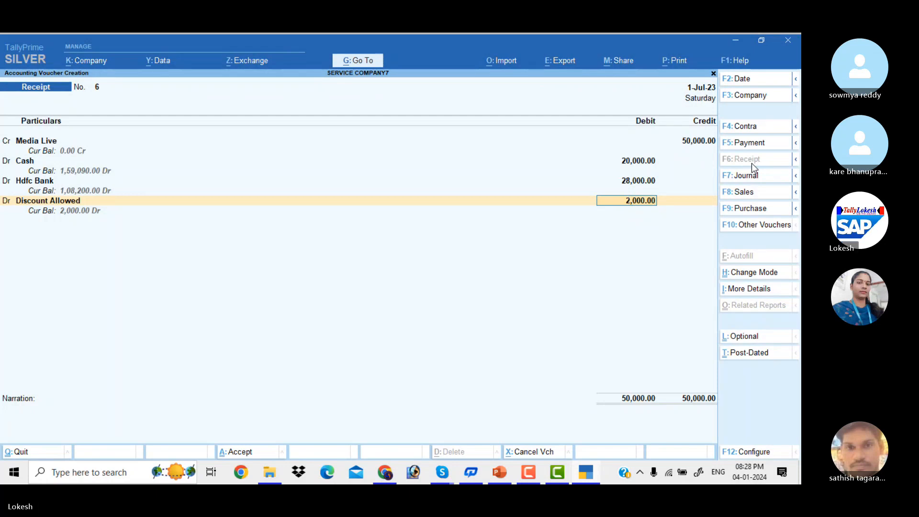
# Debit the remaining 2,000 to Discount Allowed and save the receipt voucher without a narration.
pyautogui.press('Return')
pyautogui.press('Return')
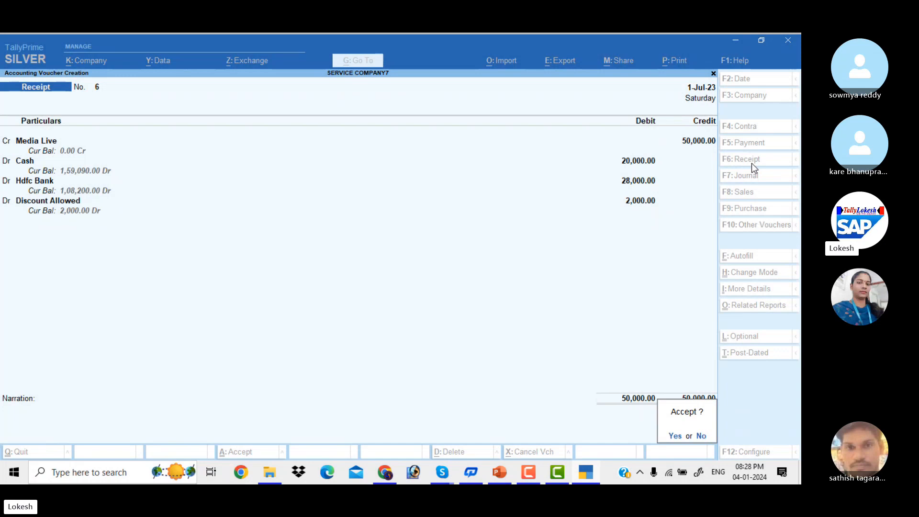
pyautogui.press('Return')
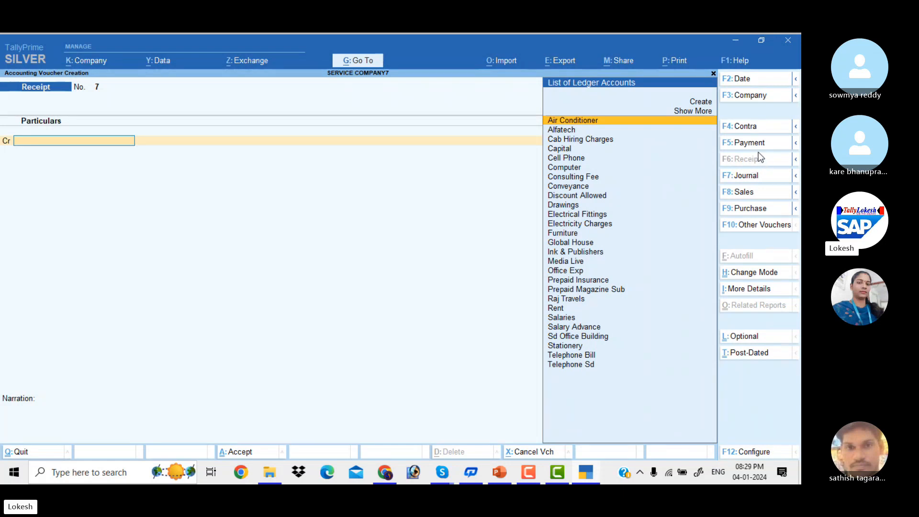
# In a new journal voucher, create the ledger Thrishul Company under Sundry Debtors as the debit account.
pyautogui.click(756, 182)
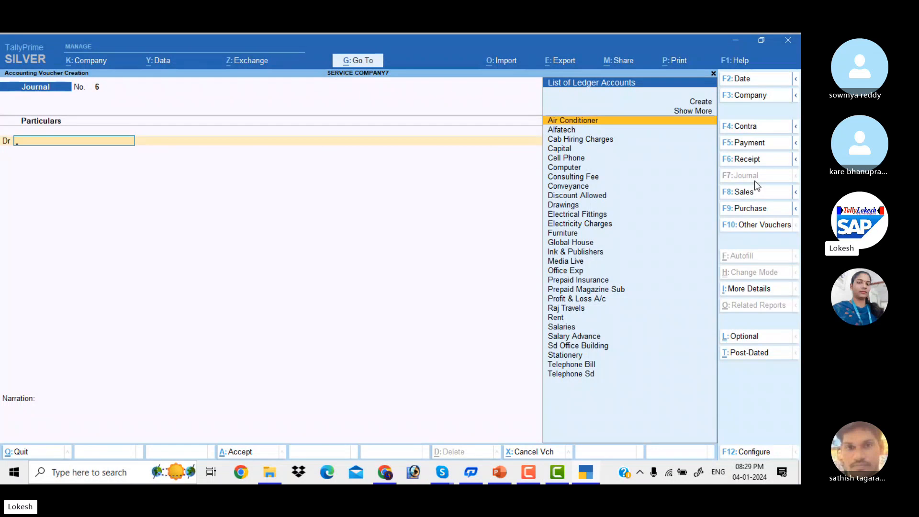
pyautogui.hotkey('alt', 'c')
pyautogui.write('Th')
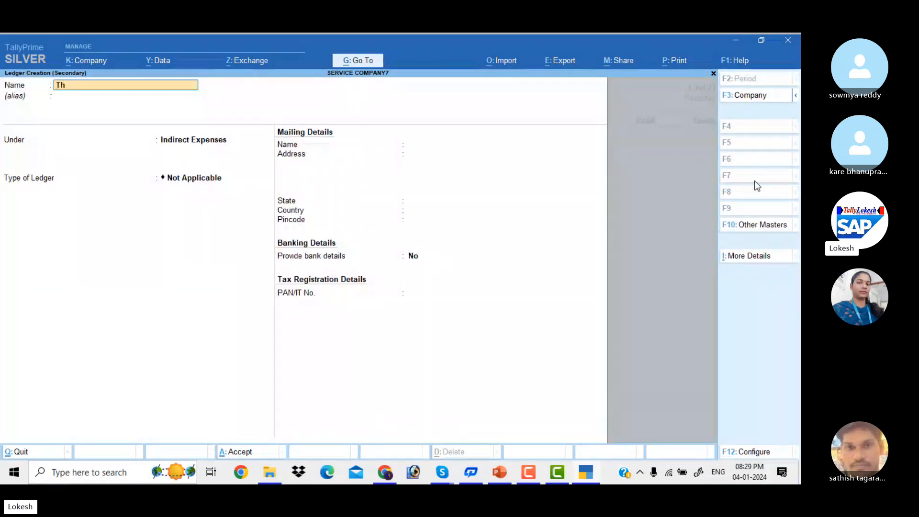
pyautogui.write('ri')
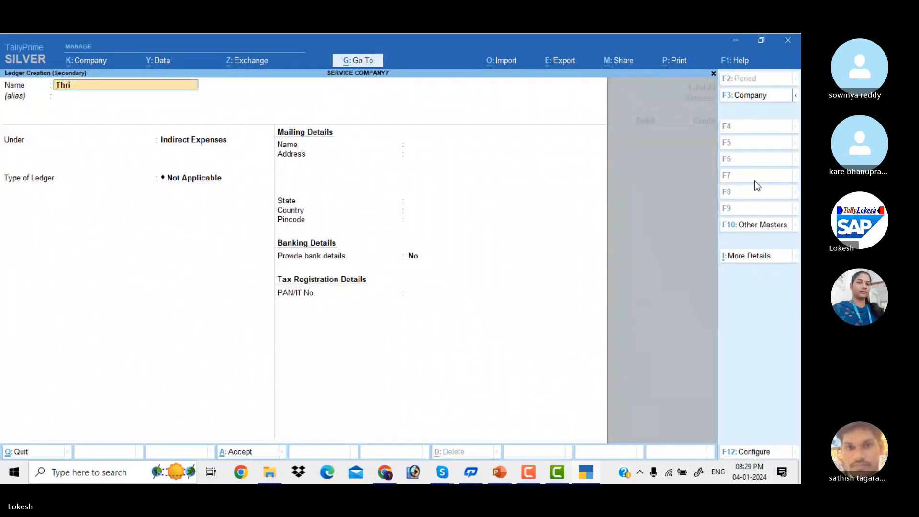
pyautogui.write('shul Company')
pyautogui.press('Return')
pyautogui.press('Return')
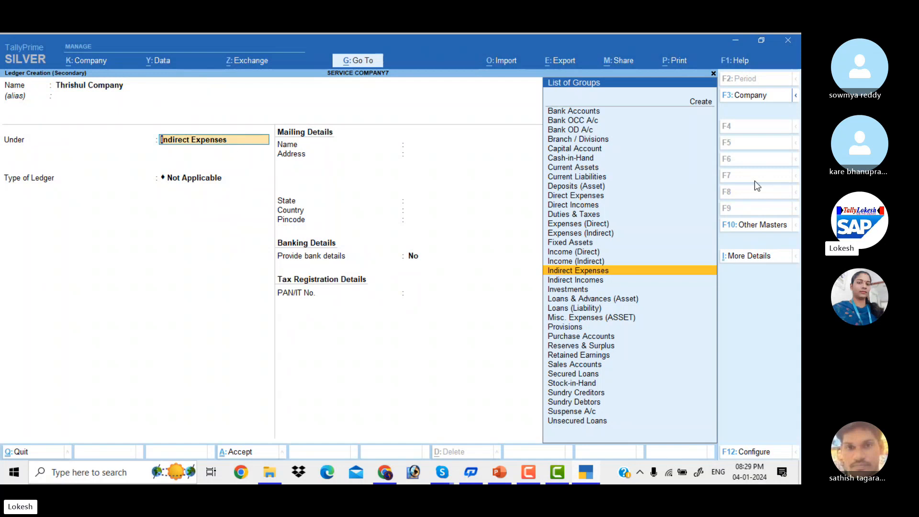
pyautogui.write('Sun')
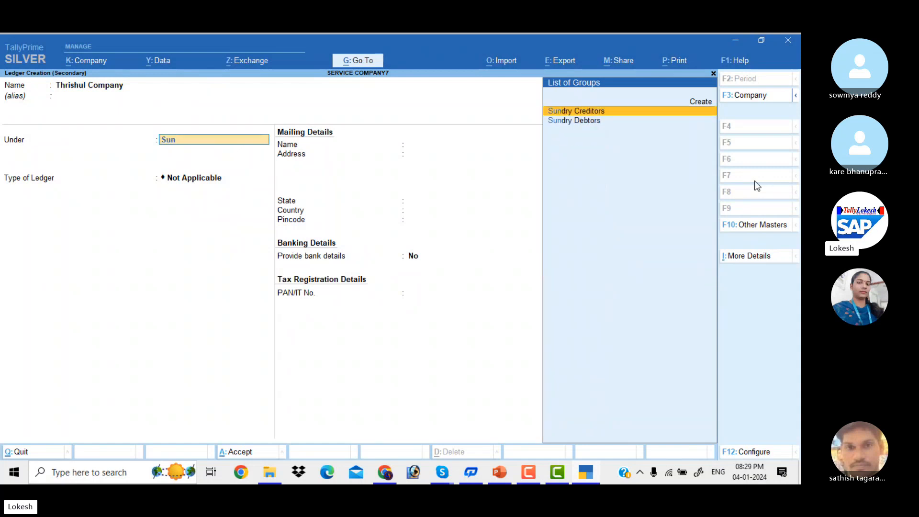
pyautogui.press('Down')
pyautogui.press('Return')
pyautogui.hotkey('ctrl', 'a')
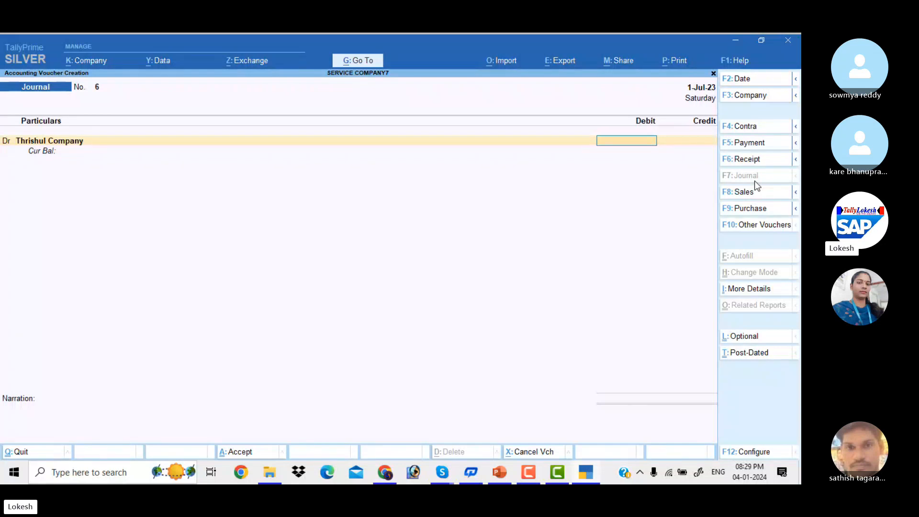
# Debit Thrishul Company with 27,500, credit Consulting Fee with the same amount, and save the journal voucher without a narration.
pyautogui.write('27500')
pyautogui.press('Return')
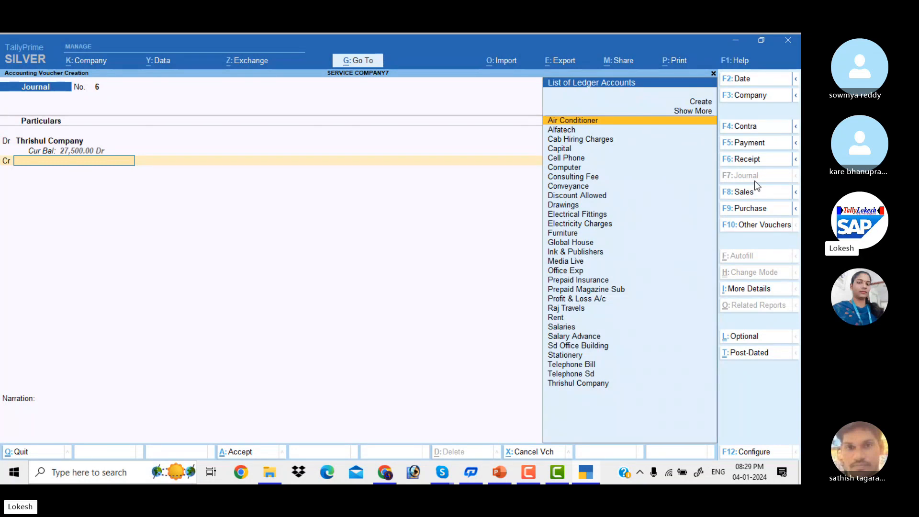
pyautogui.write('Con')
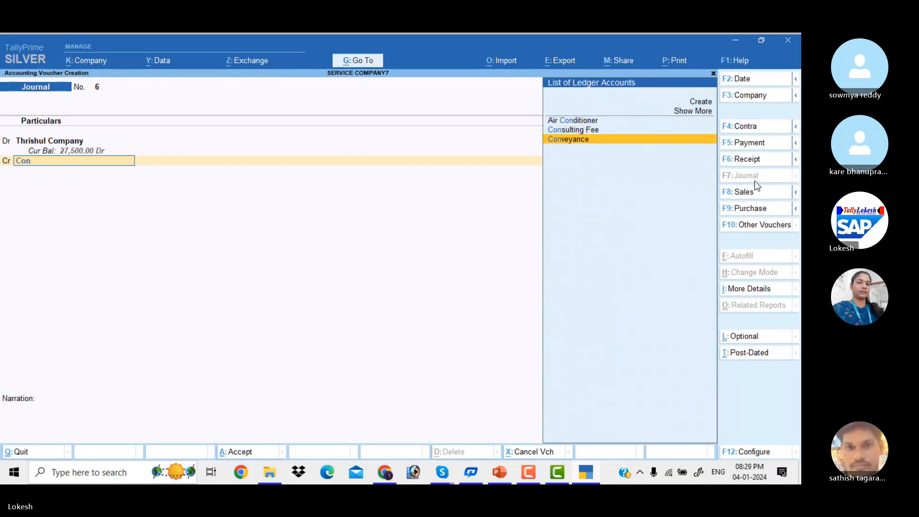
pyautogui.press('Return')
pyautogui.press('Return')
pyautogui.press('Return')
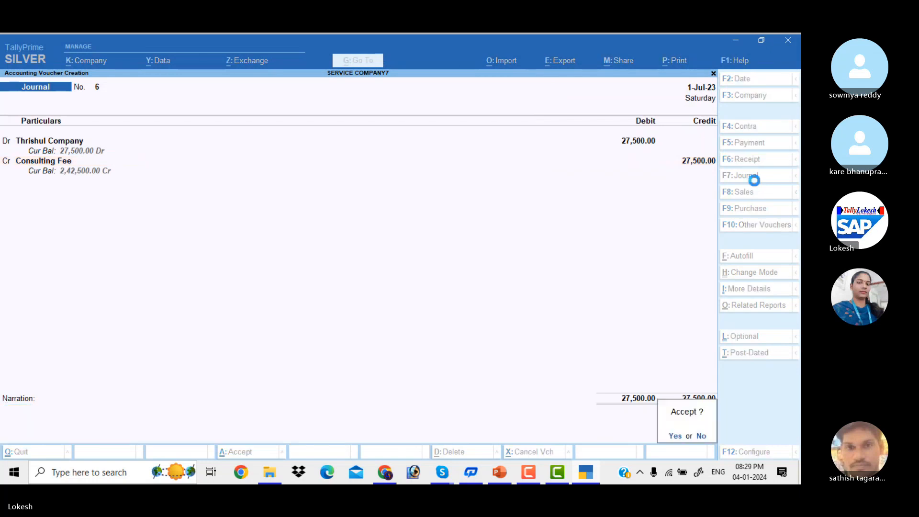
pyautogui.press('Return')
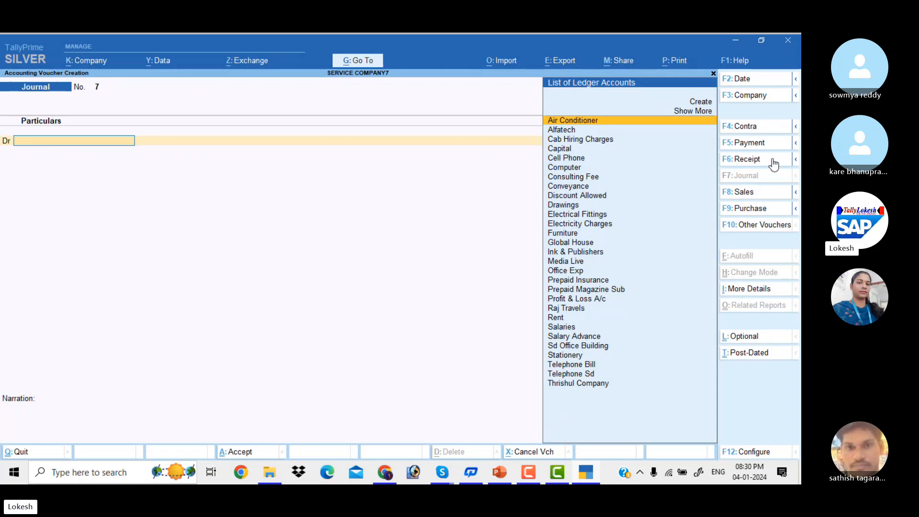
# Start a receipt voucher and credit Thrishul Company with 27,500.
pyautogui.click(766, 162)
pyautogui.write('T')
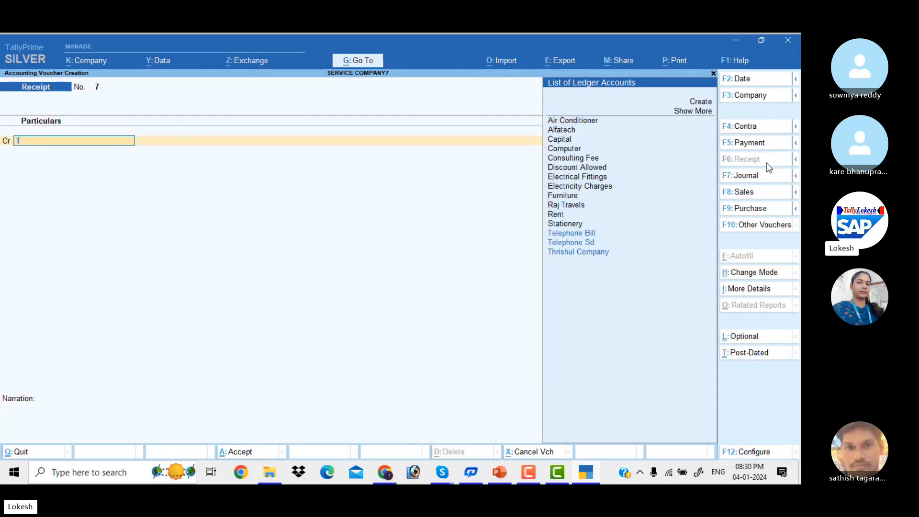
pyautogui.press('Return')
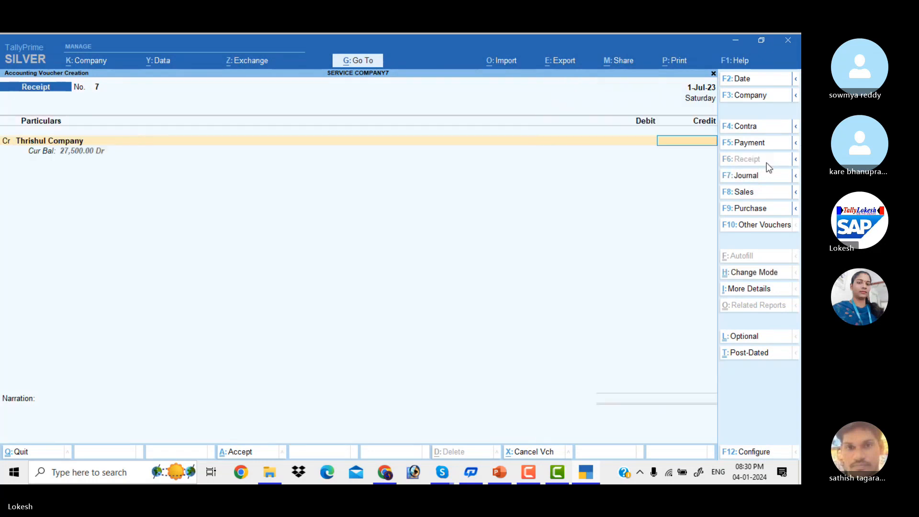
pyautogui.write('27500')
pyautogui.press('Return')
pyautogui.press('Return')
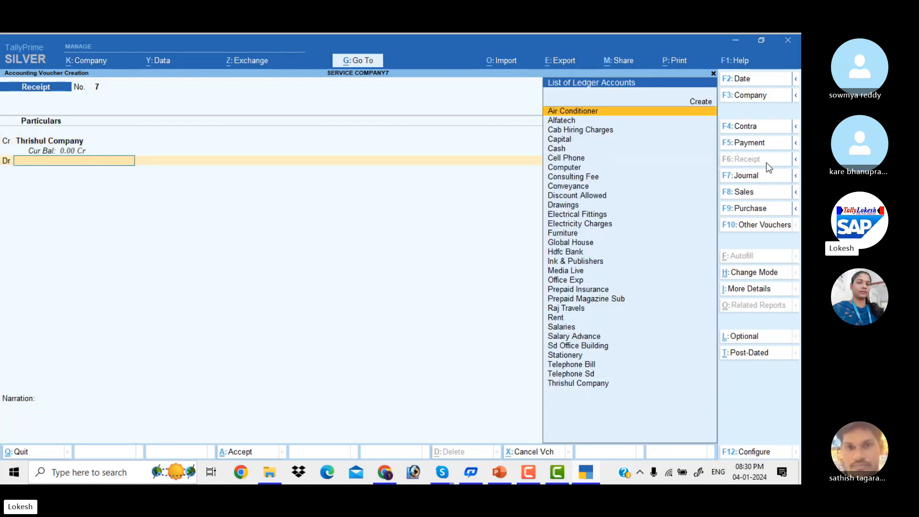
# Debit Hdfc Bank with 27,500, keep the default bank allocation, and save the receipt voucher without a narration.
pyautogui.write('H')
pyautogui.press('Return')
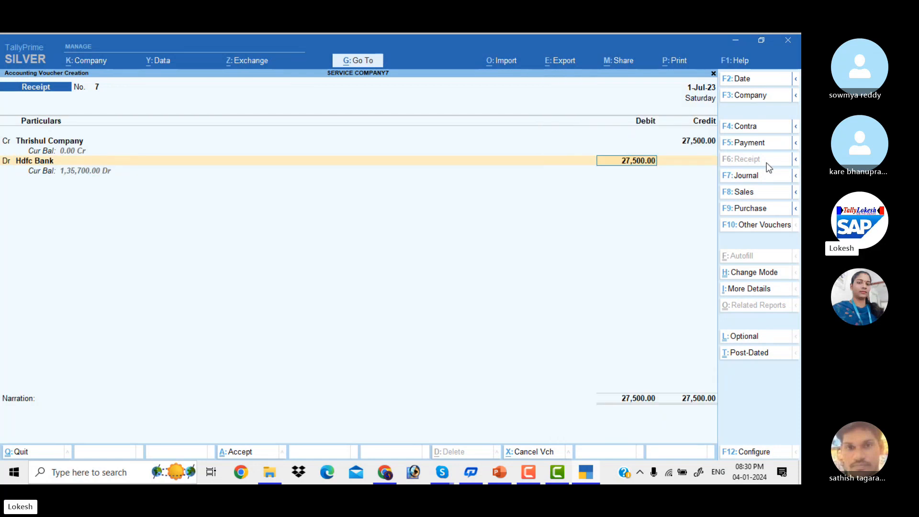
pyautogui.press('Return')
pyautogui.press('Return')
pyautogui.press('Return')
pyautogui.press('Return')
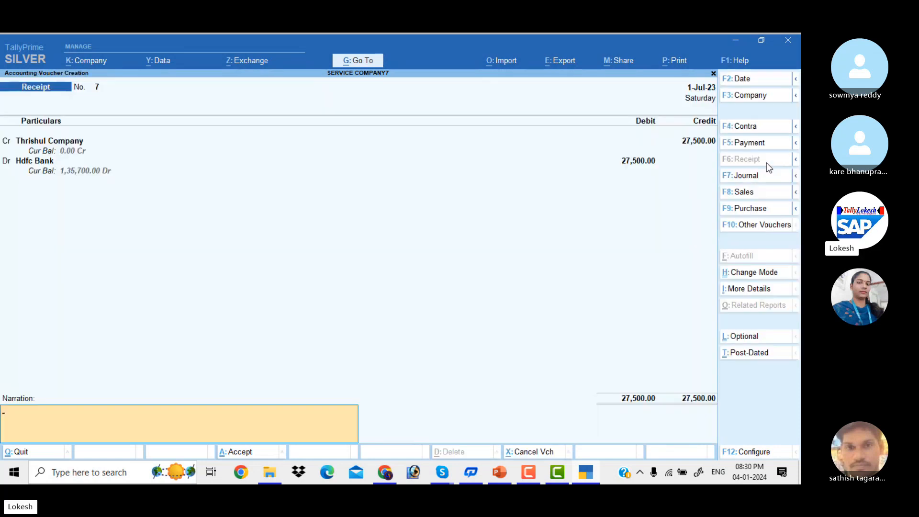
pyautogui.press('Return')
pyautogui.press('Return')
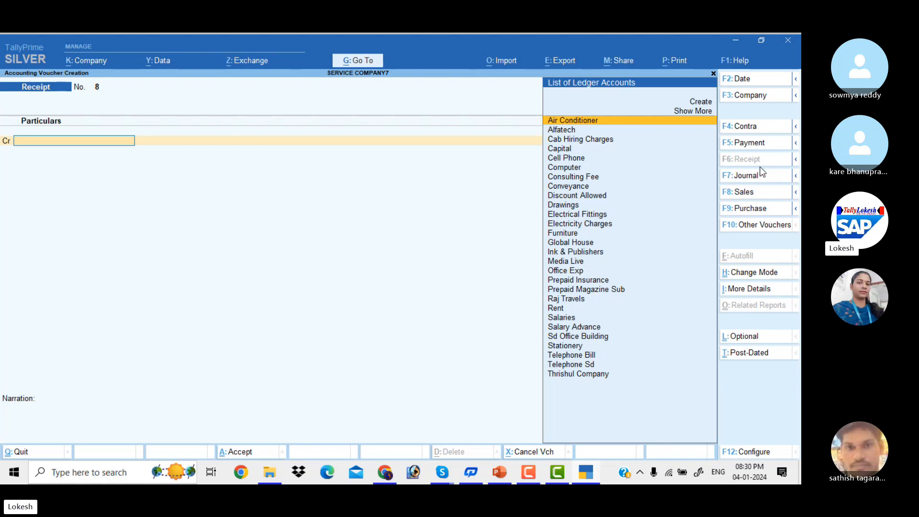
# Start a payment voucher and debit Thrishul Company with 27,500.
pyautogui.click(757, 147)
pyautogui.write('th')
pyautogui.press('Return')
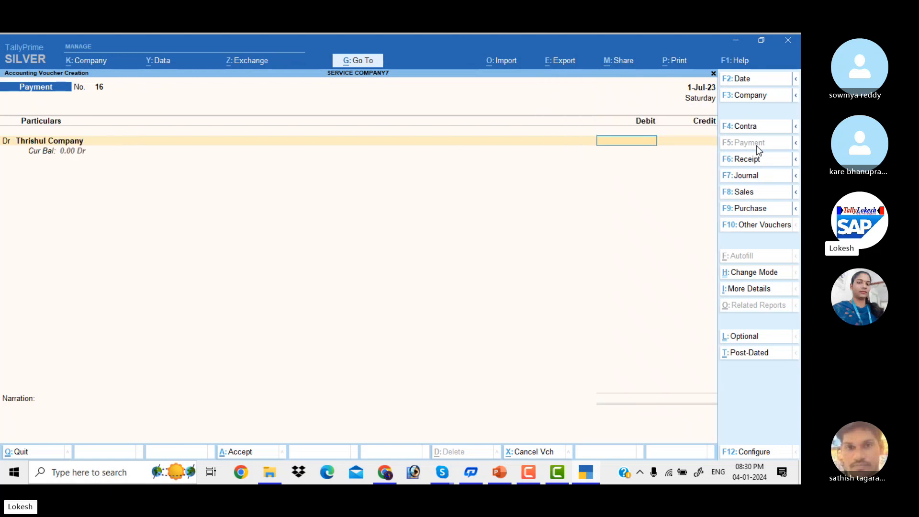
pyautogui.write('27500')
pyautogui.press('Return')
pyautogui.press('Return')
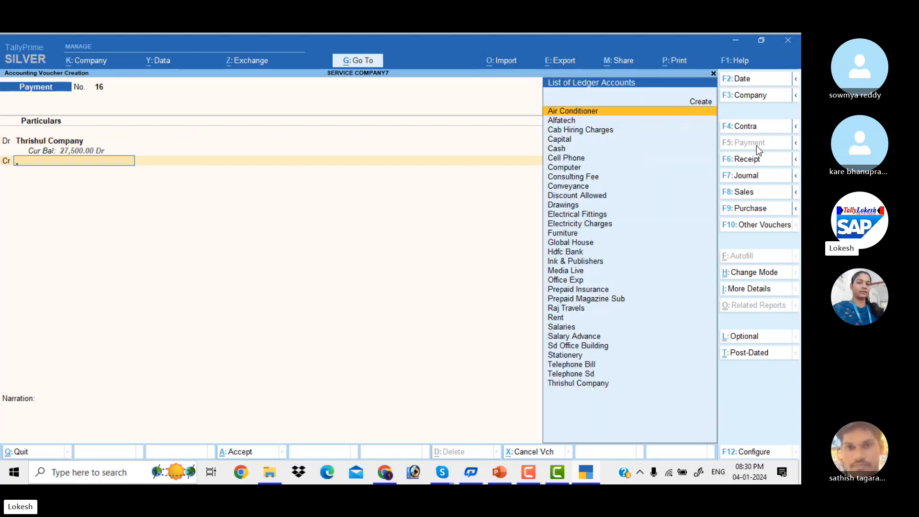
# Credit Hdfc Bank with 27,500 as a Cheque without an instrument number, and save the payment voucher.
pyautogui.write('h')
pyautogui.press('Return')
pyautogui.press('Return')
pyautogui.press('Return')
pyautogui.press('Return')
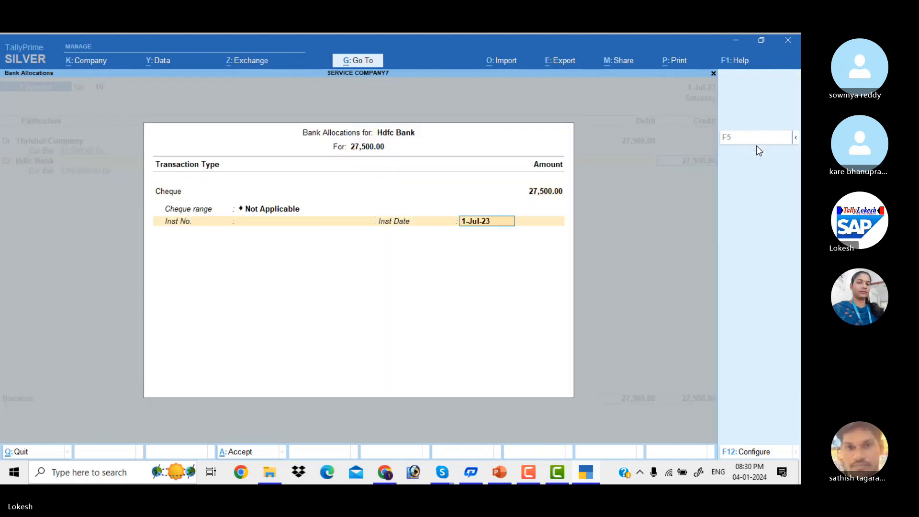
pyautogui.press('Return')
pyautogui.press('Return')
pyautogui.press('Return')
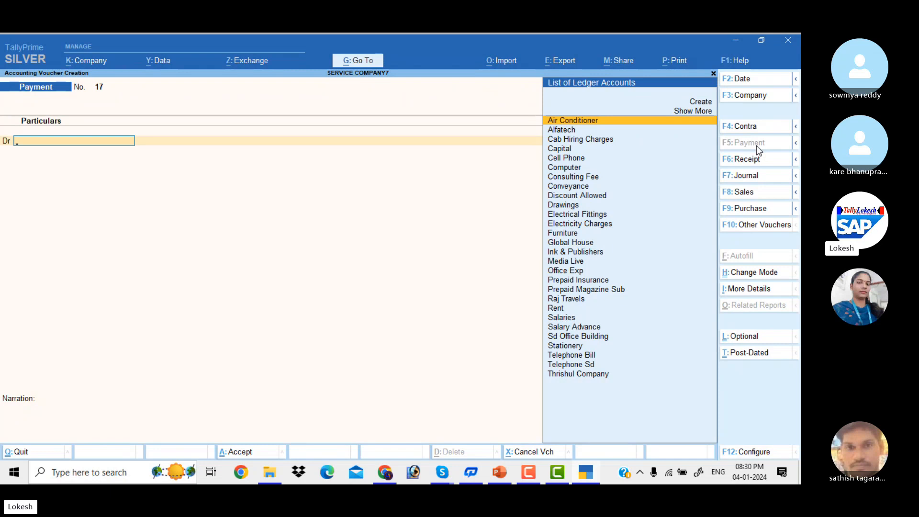
# Start a receipt voucher and credit Thrishul Company with 12,500.
pyautogui.click(763, 166)
pyautogui.write('y')
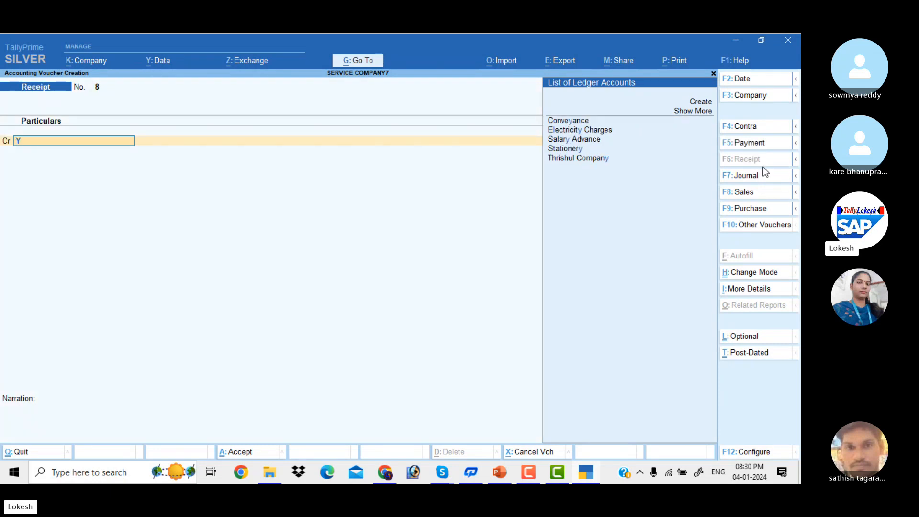
pyautogui.press('Down')
pyautogui.press('Down')
pyautogui.press('Down')
pyautogui.press('Down')
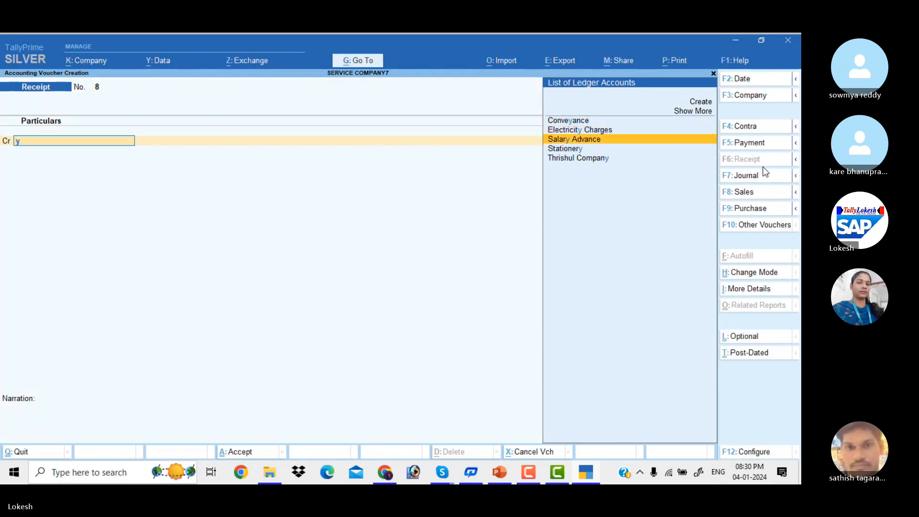
pyautogui.press('Return')
pyautogui.write('12500')
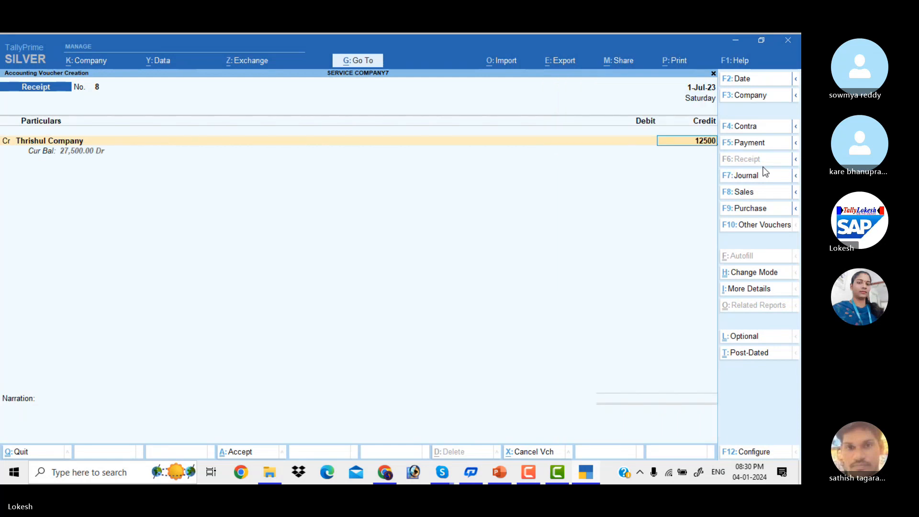
pyautogui.press('Return')
pyautogui.press('Return')
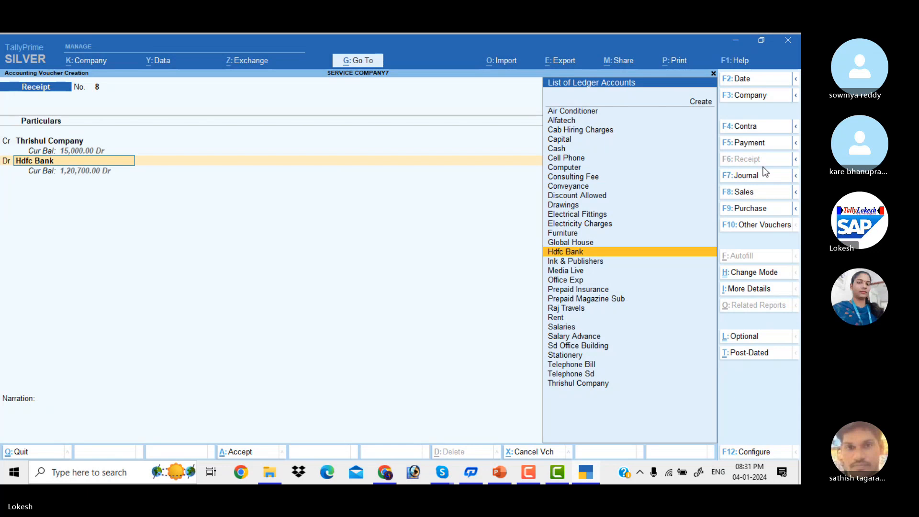
# Debit Cash with 12,500 instead of the suggested Hdfc Bank and save the receipt voucher without a narration.
pyautogui.write('Cas')
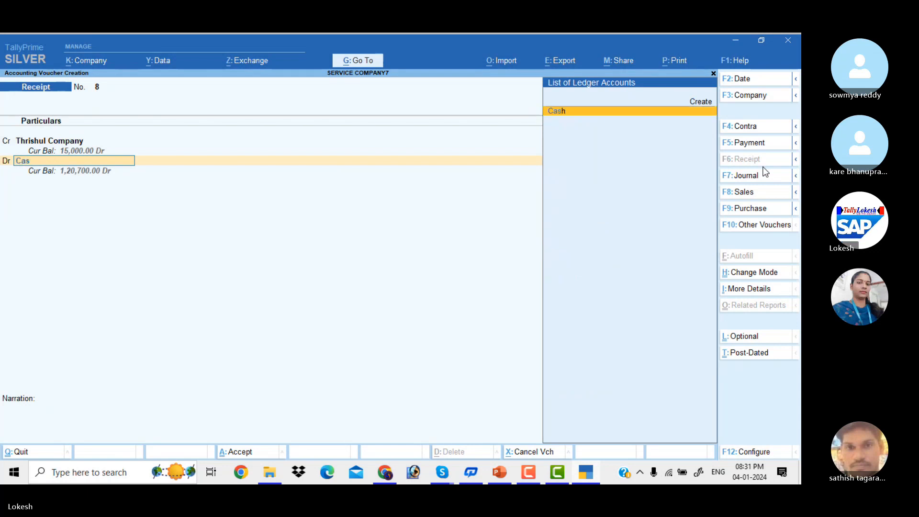
pyautogui.press('Return')
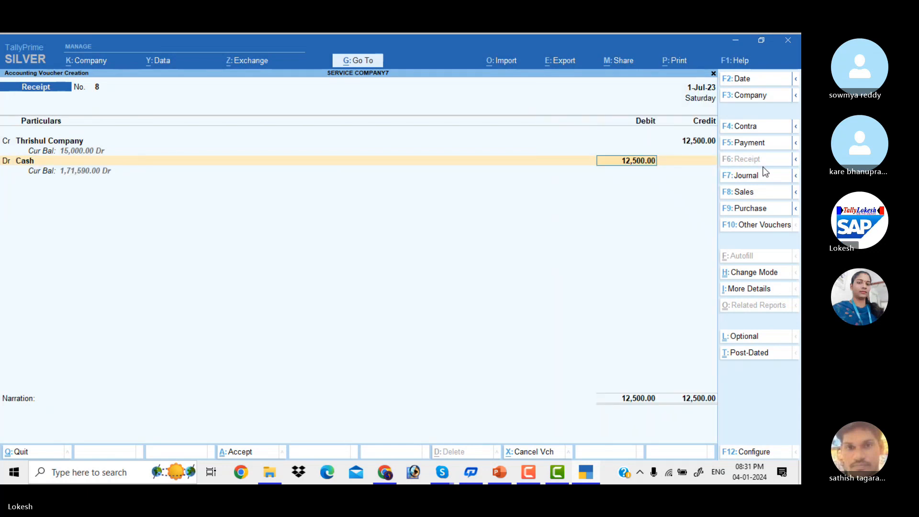
pyautogui.press('Return')
pyautogui.press('Return')
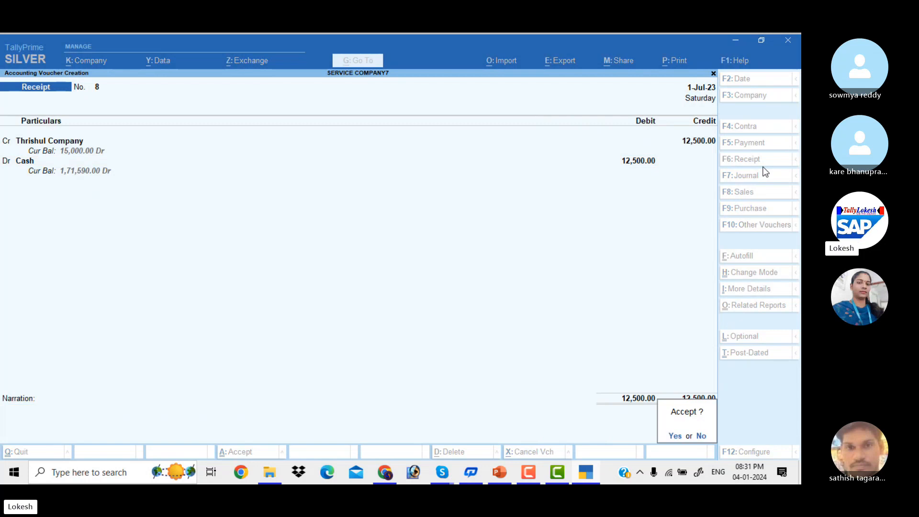
pyautogui.press('Return')
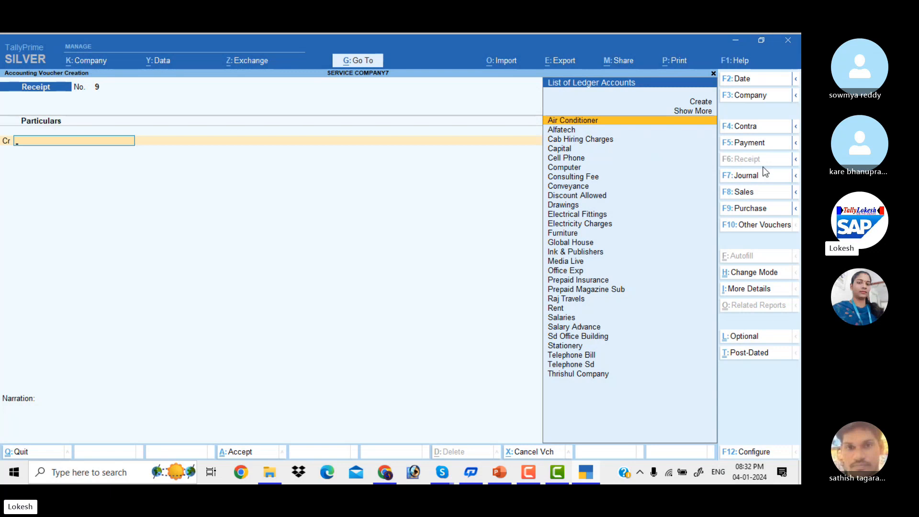
# In a new journal voucher, create the ledger Office Equipment under Fixed Assets as the debit account.
pyautogui.click(764, 178)
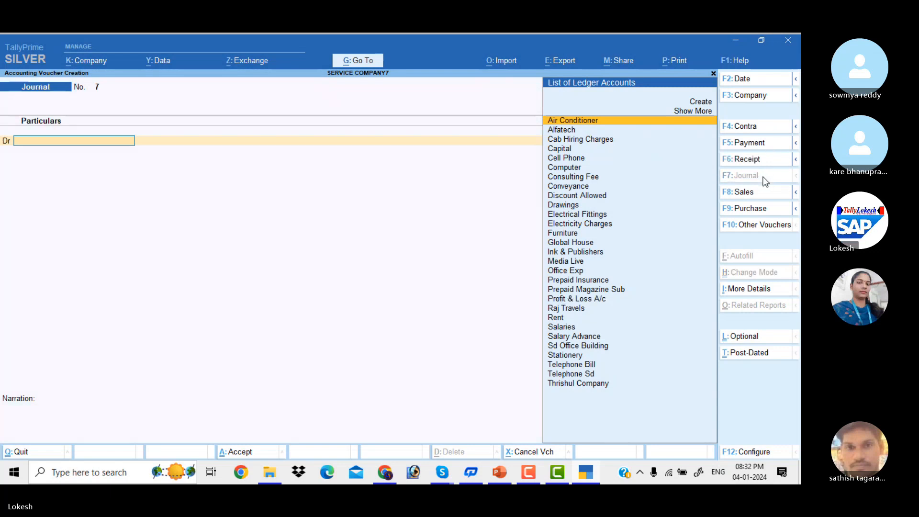
pyautogui.hotkey('alt', 'c')
pyautogui.write('Offi')
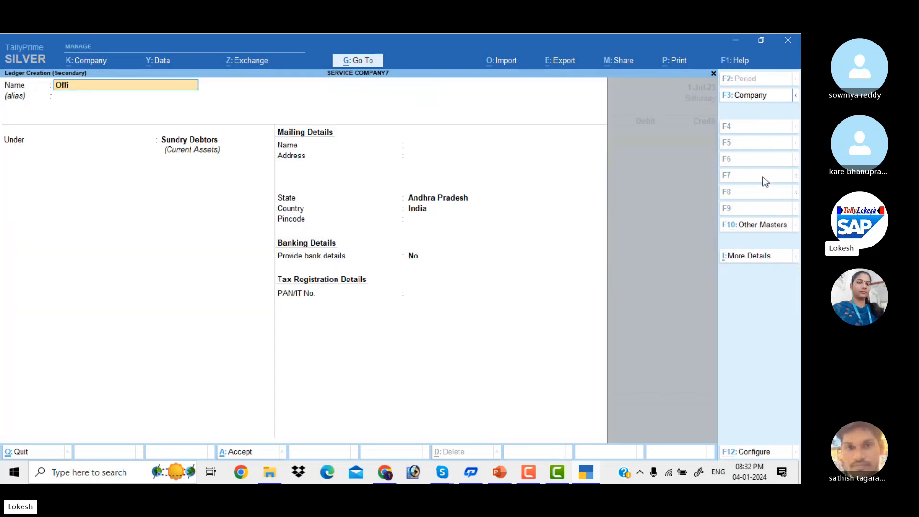
pyautogui.write('ce equipme')
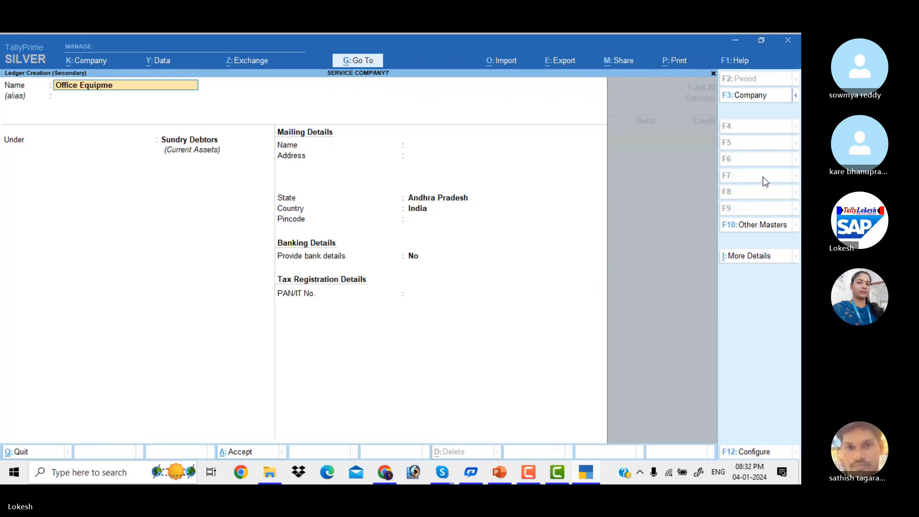
pyautogui.write('nt')
pyautogui.press('Return')
pyautogui.press('Return')
pyautogui.write('f')
pyautogui.press('Return')
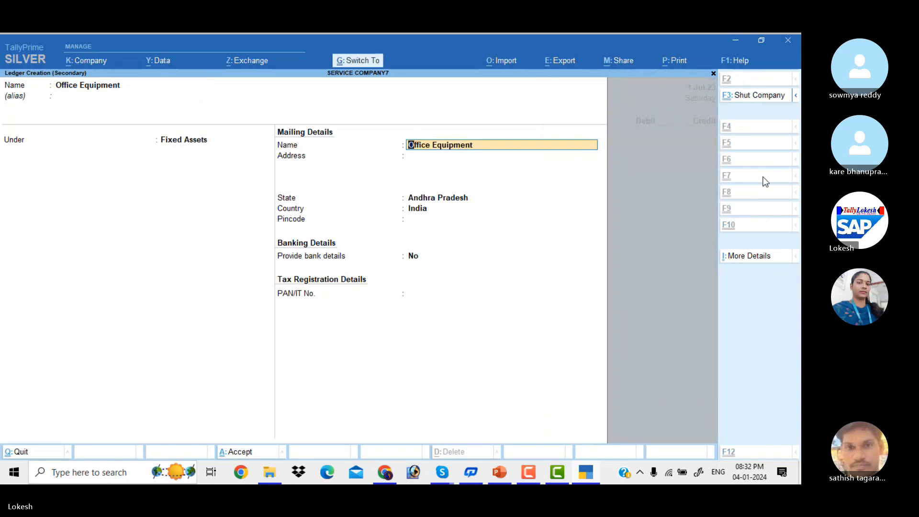
pyautogui.hotkey('ctrl', 'a')
# Debit Office Equipment with 12,000 in the journal voucher.
pyautogui.write('1')
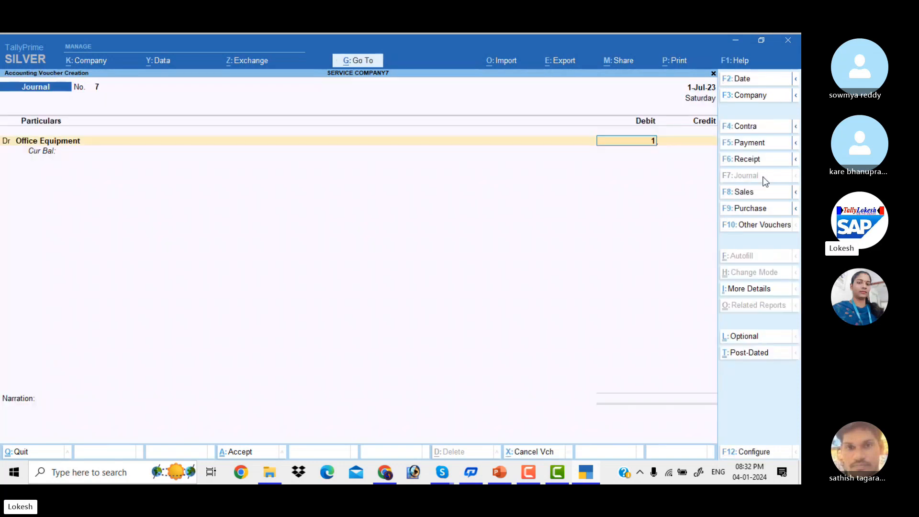
pyautogui.write('2000')
pyautogui.press('Return')
pyautogui.press('Return')
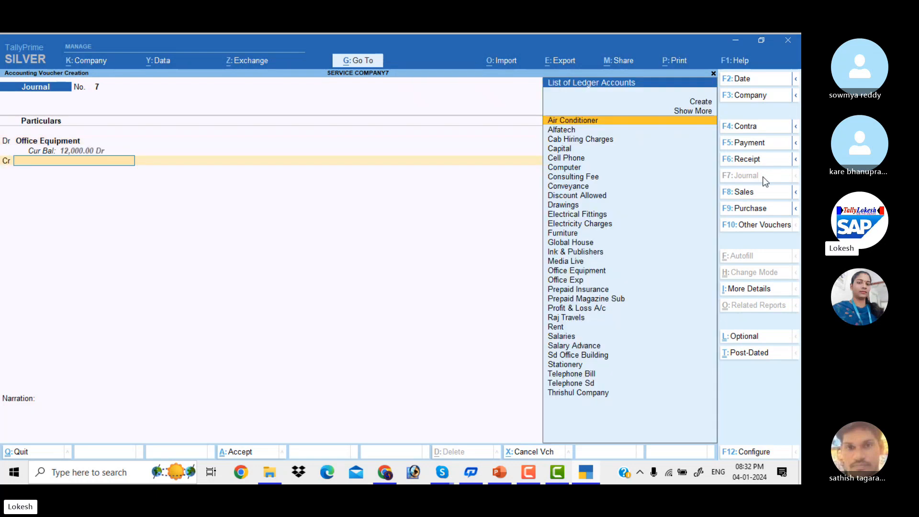
# Create the ledger Transform Tech under Sundry Creditors as the journal voucher's credit account.
pyautogui.hotkey('alt', 'c')
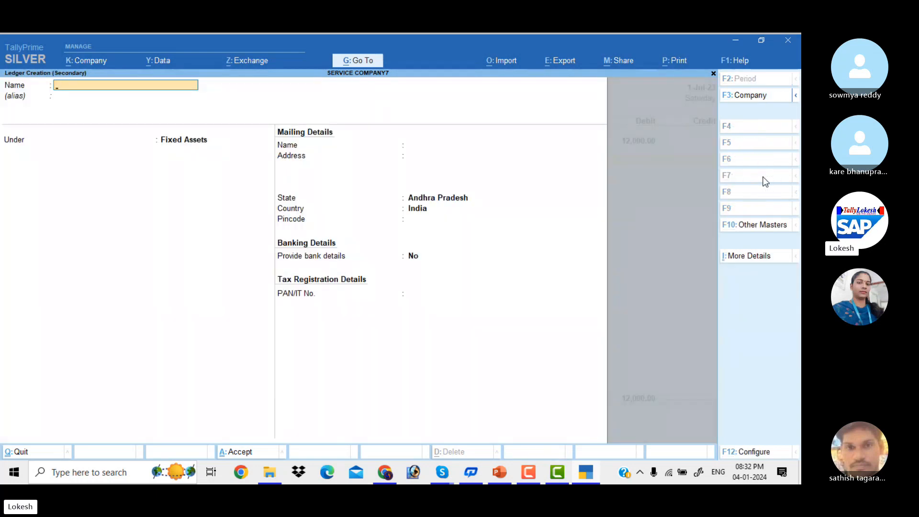
pyautogui.write('Transform Tech')
pyautogui.press('Return')
pyautogui.press('Return')
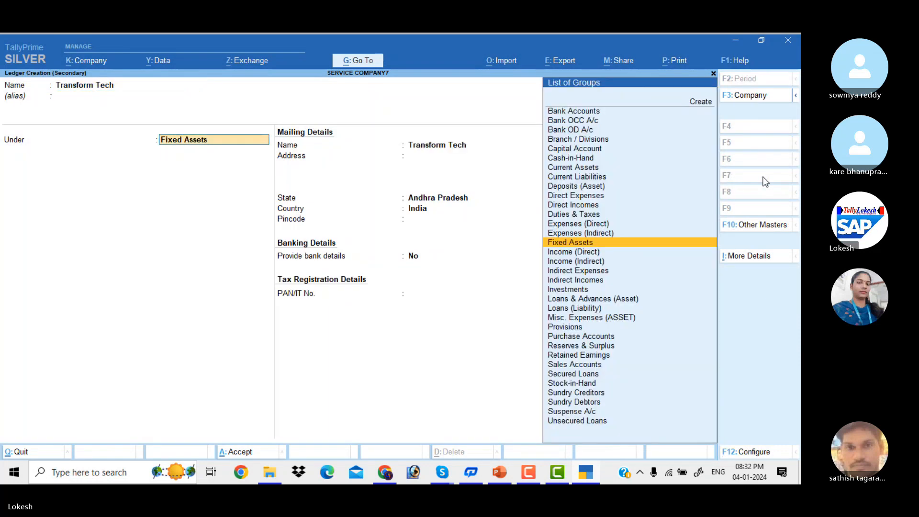
pyautogui.write('Sun')
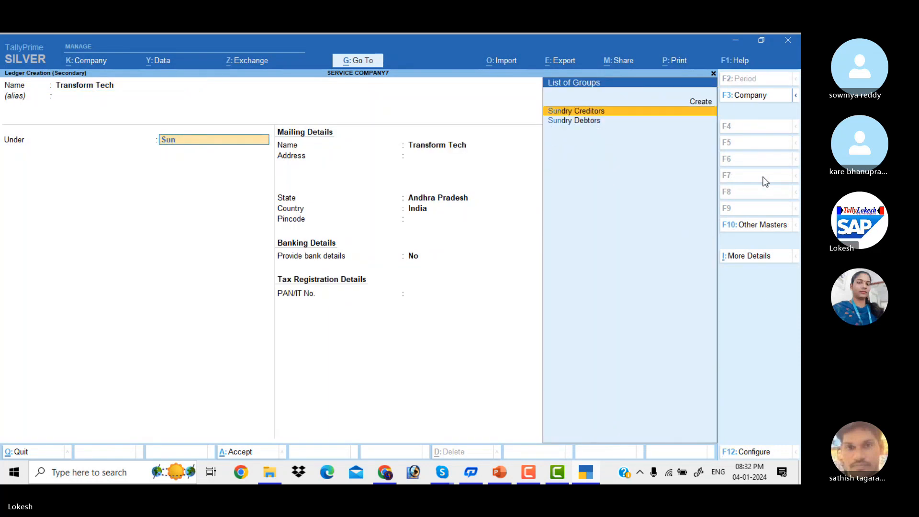
pyautogui.press('Return')
pyautogui.hotkey('ctrl', 'a')
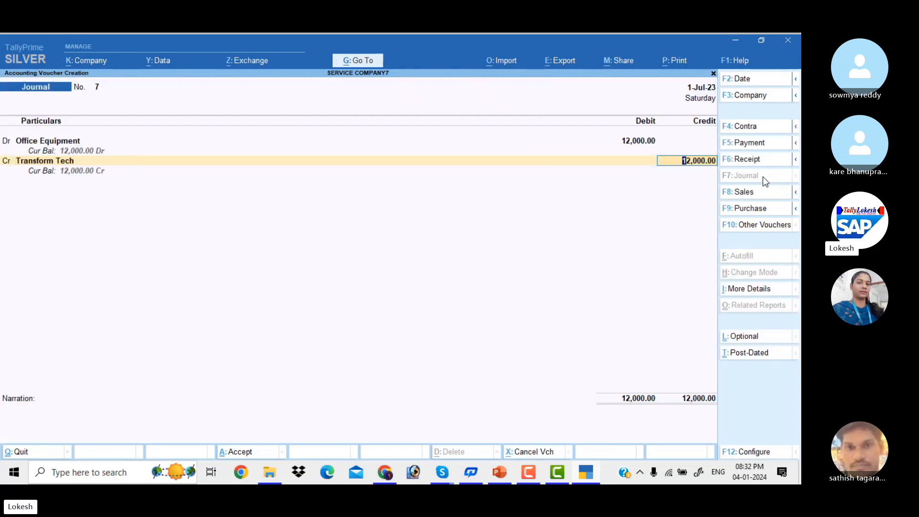
# Credit Transform Tech with 12,000 and save the journal voucher without a narration.
pyautogui.press('Return')
pyautogui.press('Return')
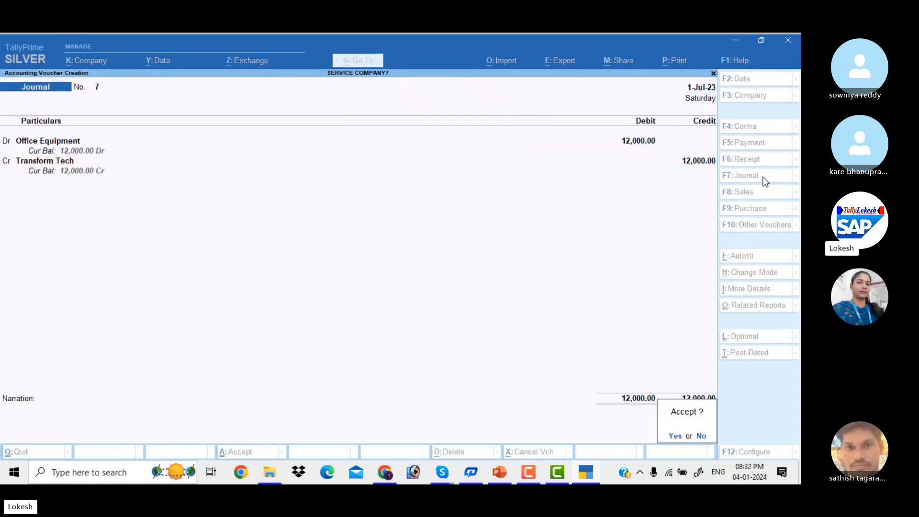
pyautogui.press('Return')
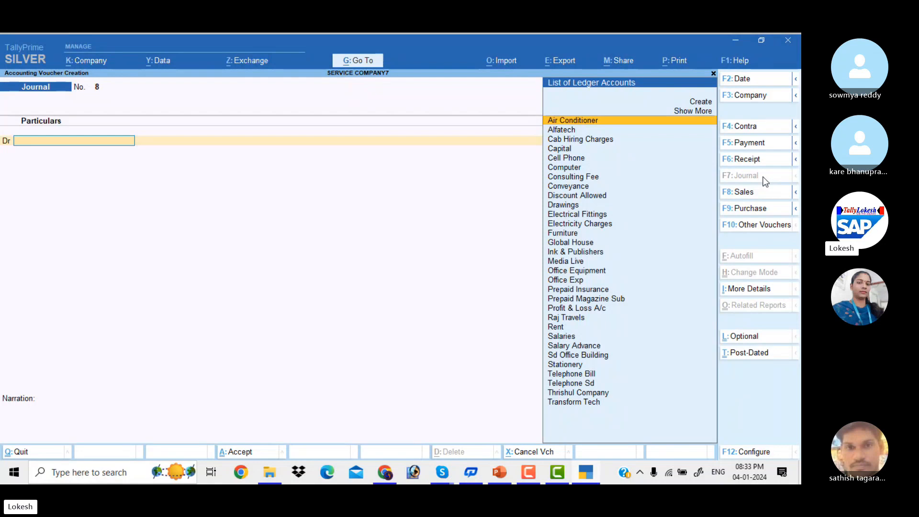
# In a new payment voucher, create the ledger Bank Charges under Indirect Expenses as the debit account.
pyautogui.click(755, 165)
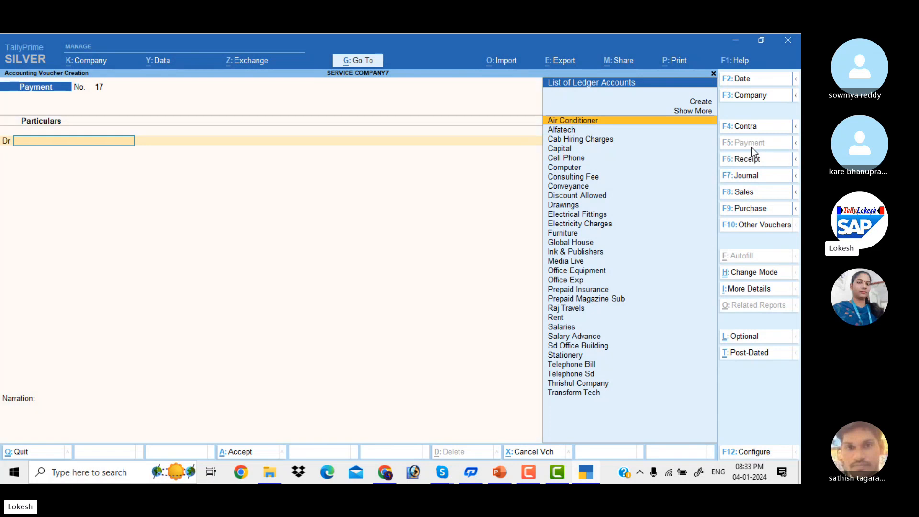
pyautogui.hotkey('alt', 'c')
pyautogui.write('Bank Charges')
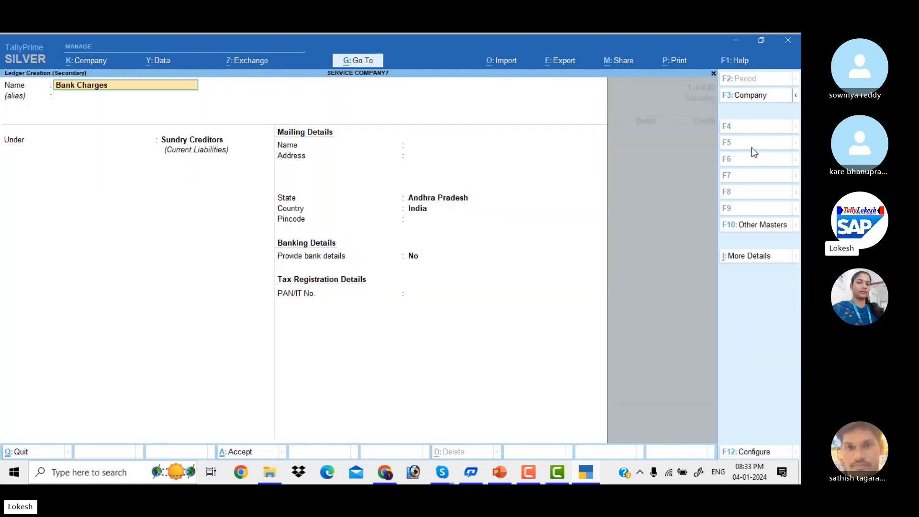
pyautogui.press('Return')
pyautogui.press('Return')
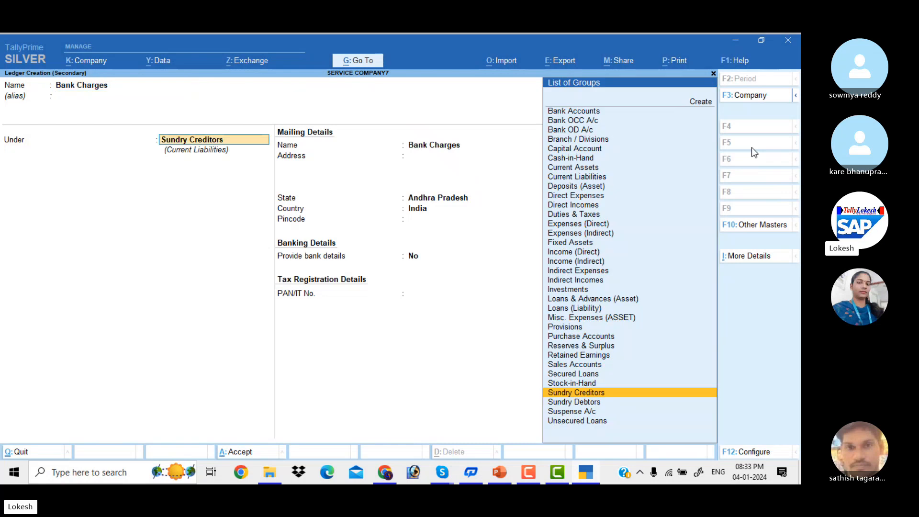
pyautogui.write('Ind')
pyautogui.press('Down')
pyautogui.press('Return')
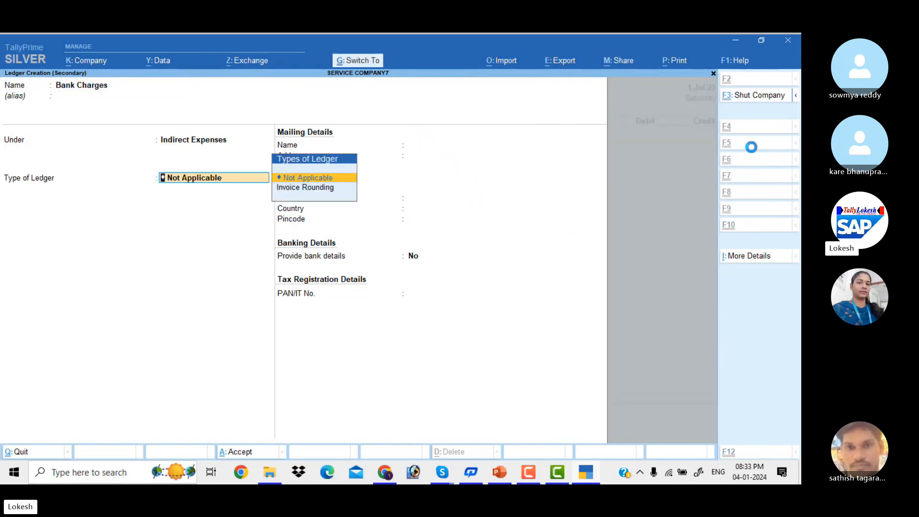
pyautogui.hotkey('ctrl', 'a')
# Debit Bank Charges with 500 and choose Hdfc Bank as the credit account.
pyautogui.write('500')
pyautogui.press('Return')
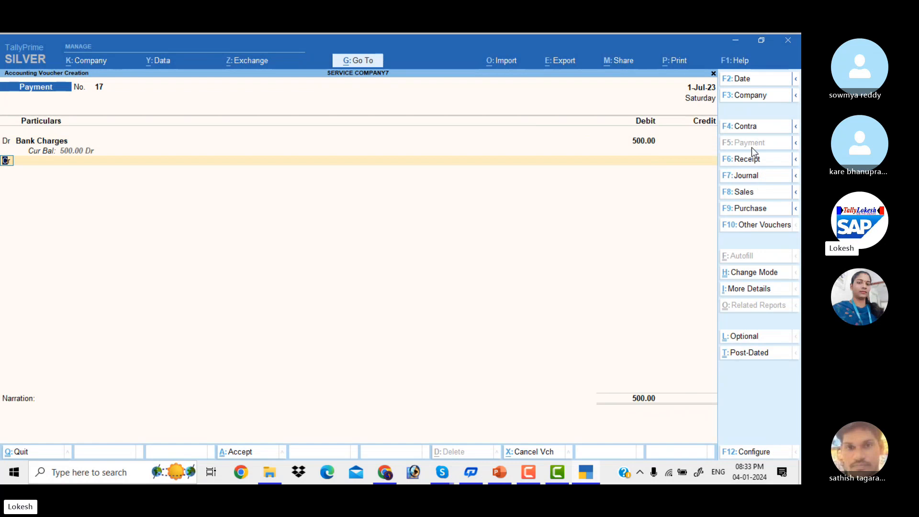
pyautogui.press('Return')
pyautogui.write('h')
pyautogui.press('Return')
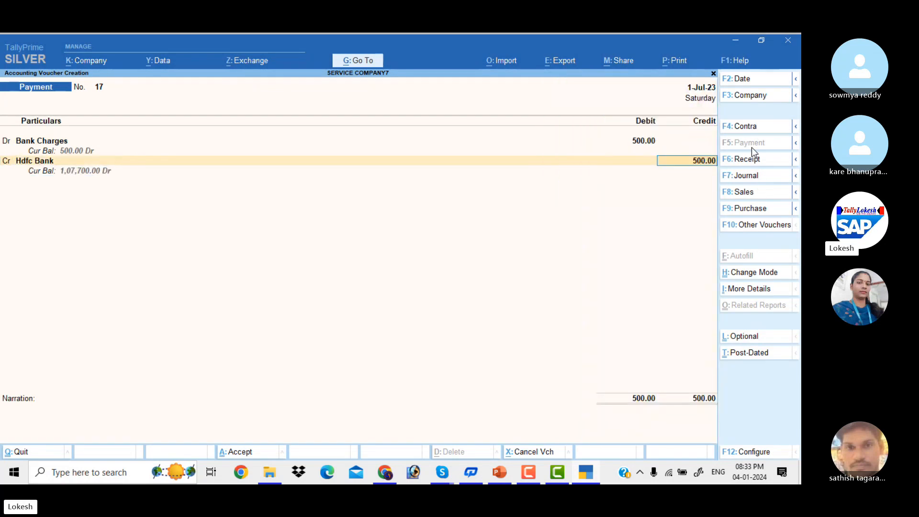
# Credit Hdfc Bank with 500, keep the default cheque allocation dated 1-Jul-23, and save the payment voucher without a narration.
pyautogui.press('Return')
pyautogui.press('Return')
pyautogui.press('Return')
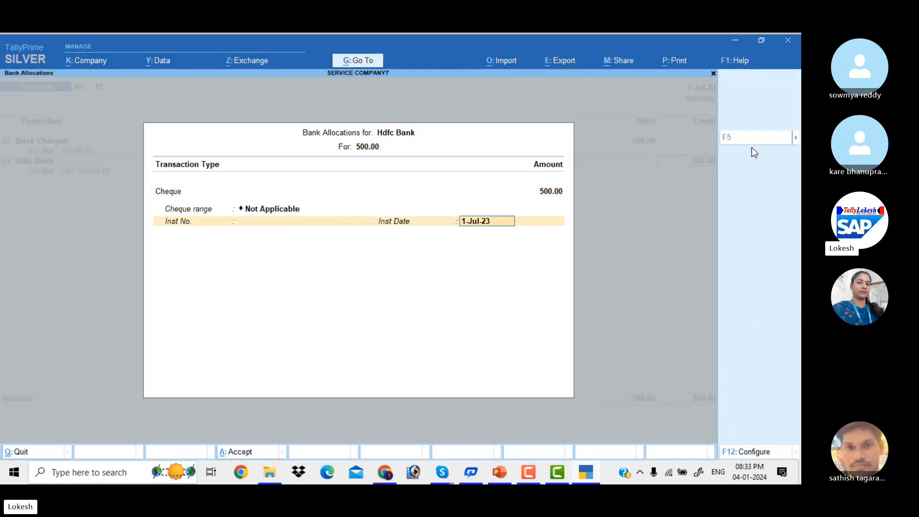
pyautogui.press('Return')
pyautogui.press('Return')
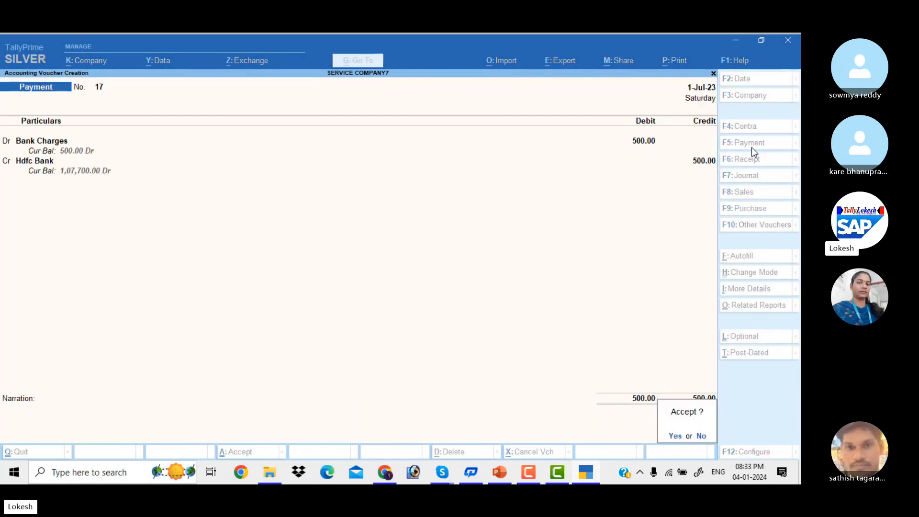
pyautogui.press('Return')
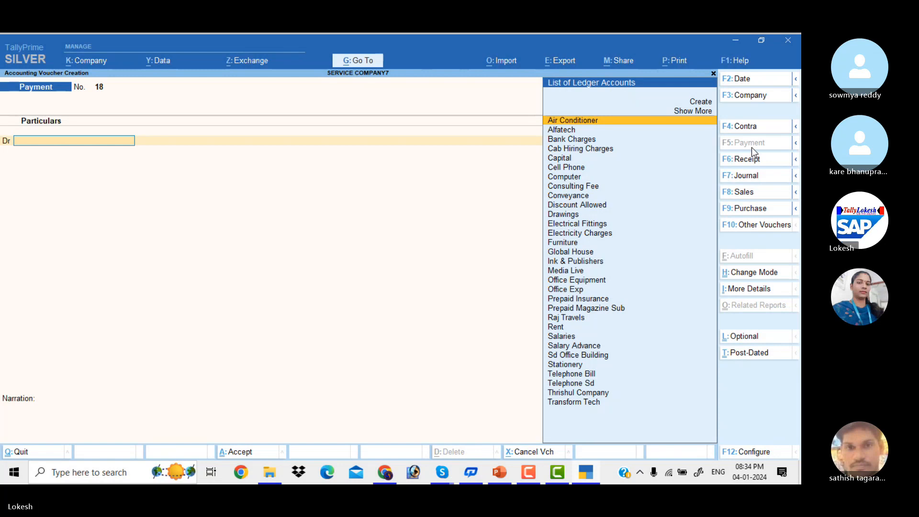
# Start a journal voucher and debit Global House with 600.
pyautogui.click(764, 180)
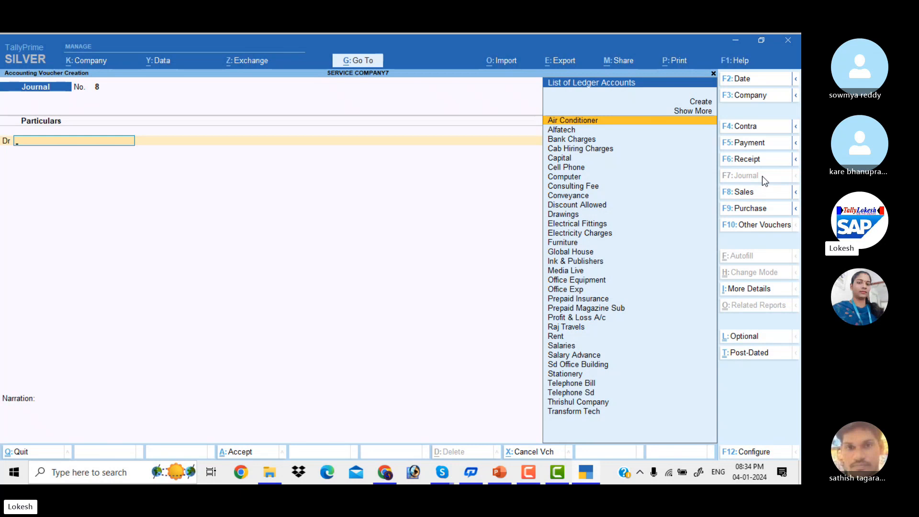
pyautogui.write('gl')
pyautogui.press('Return')
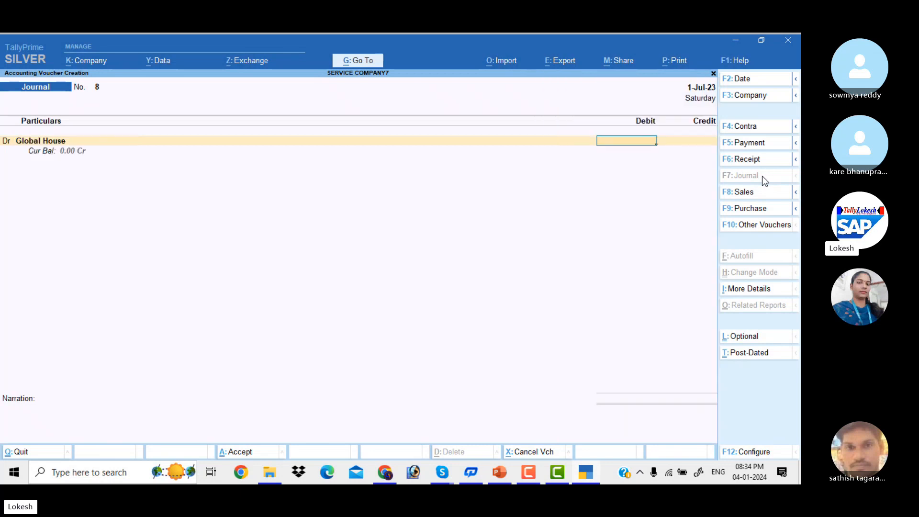
pyautogui.write('600')
pyautogui.press('Return')
# Credit Stationery with 600 and save the journal voucher without a narration.
pyautogui.write('St')
pyautogui.press('Return')
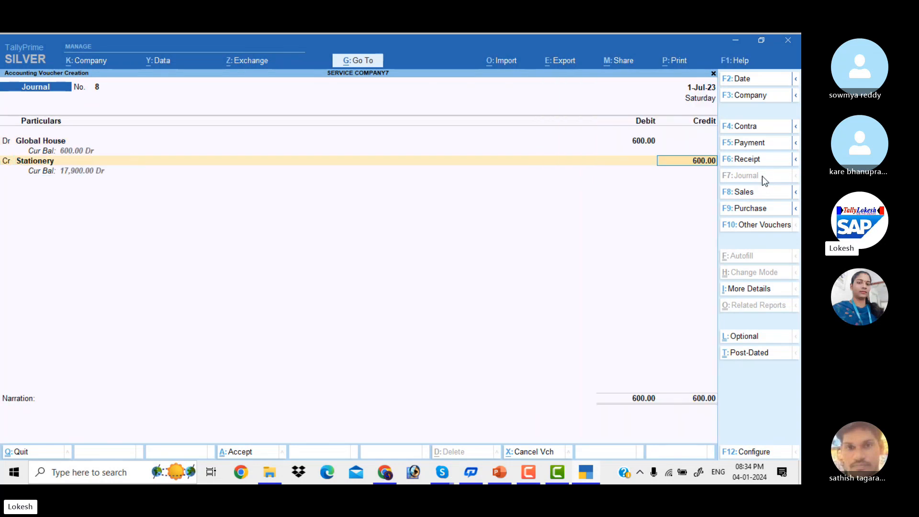
pyautogui.press('Return')
pyautogui.press('Return')
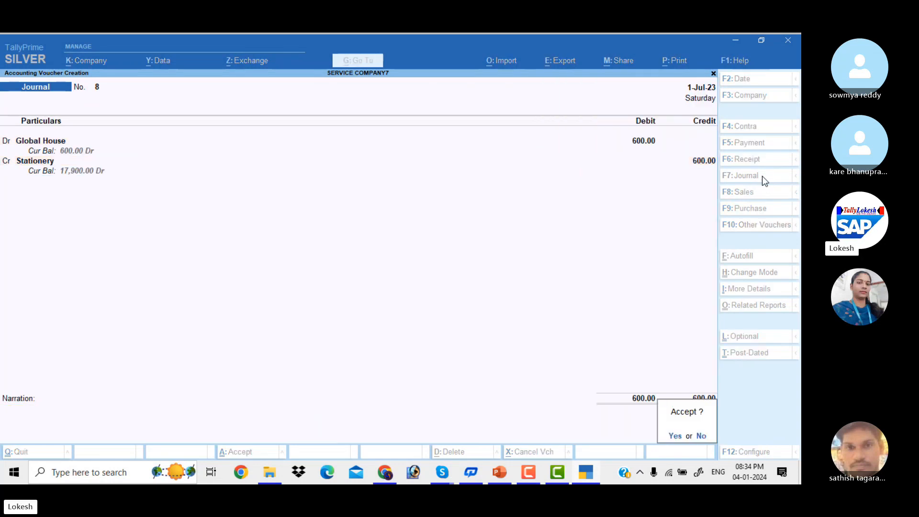
pyautogui.press('Return')
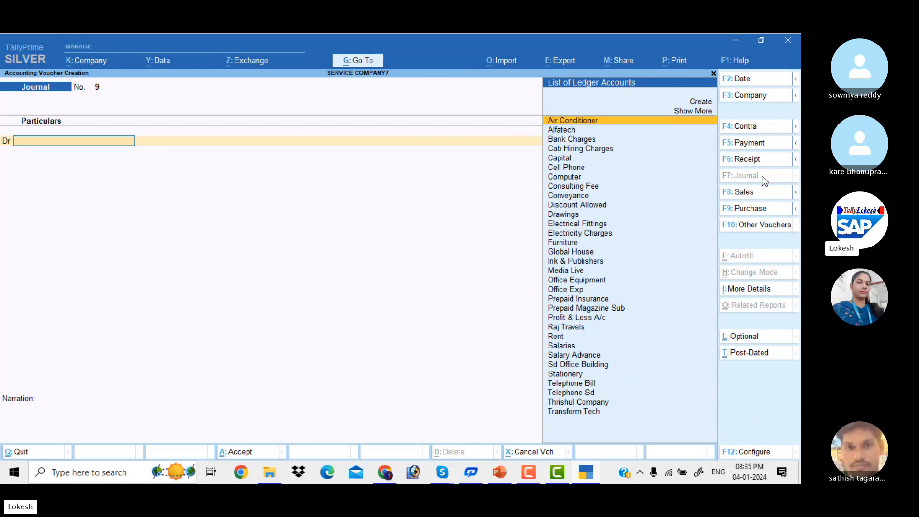
# Leave voucher entry for the Gateway of Tally and switch to the Skype call window.
pyautogui.press('Escape')
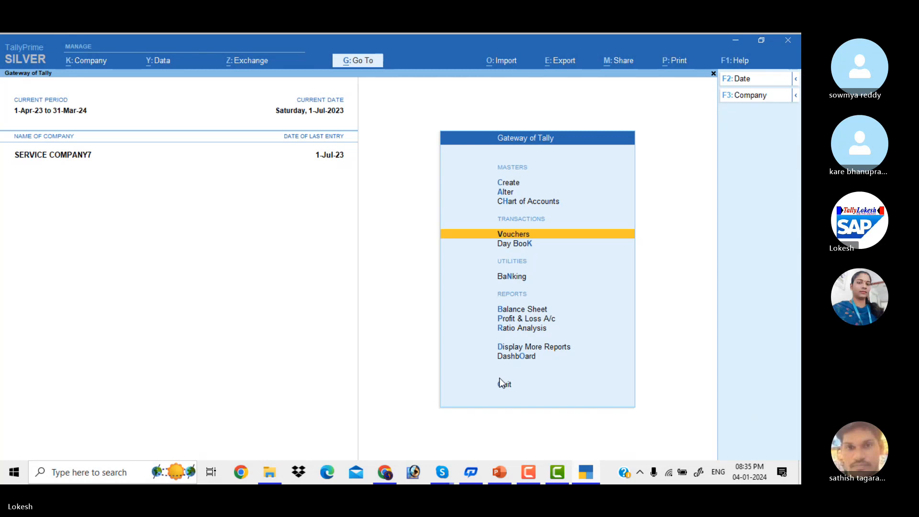
pyautogui.moveTo(445, 474)
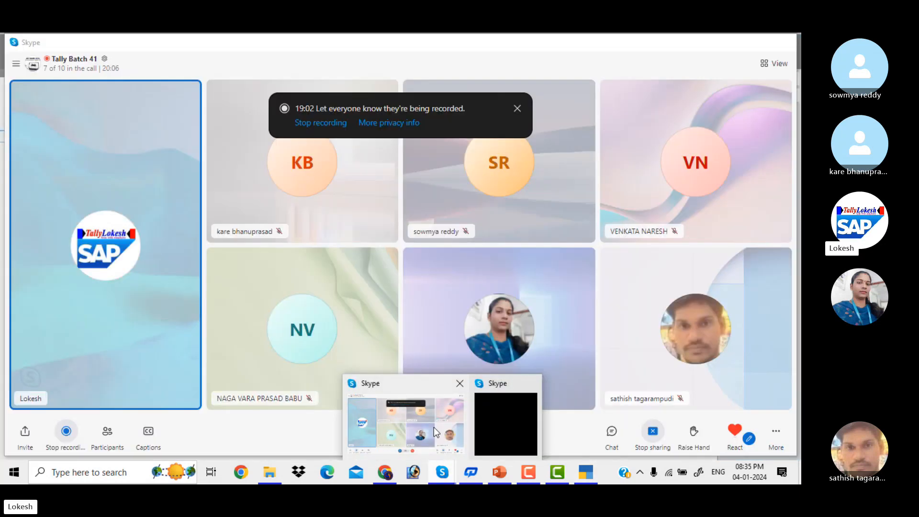
pyautogui.click(436, 433)
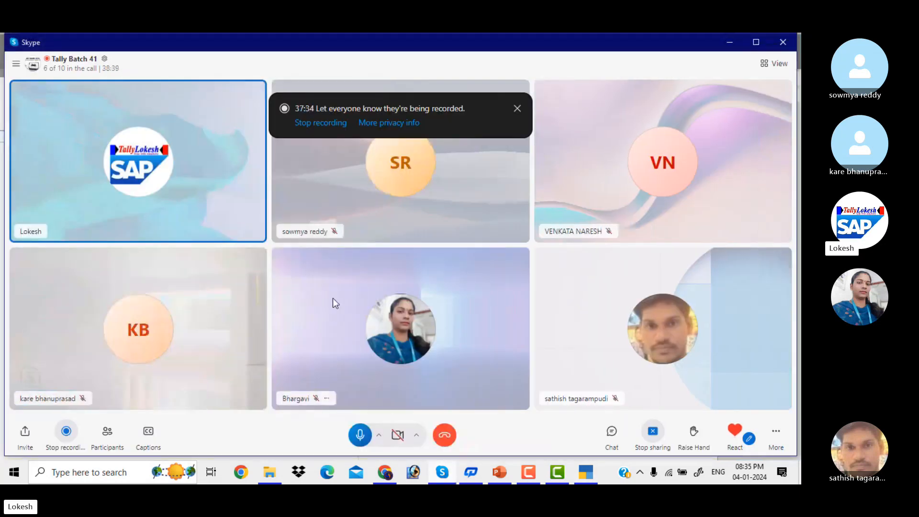